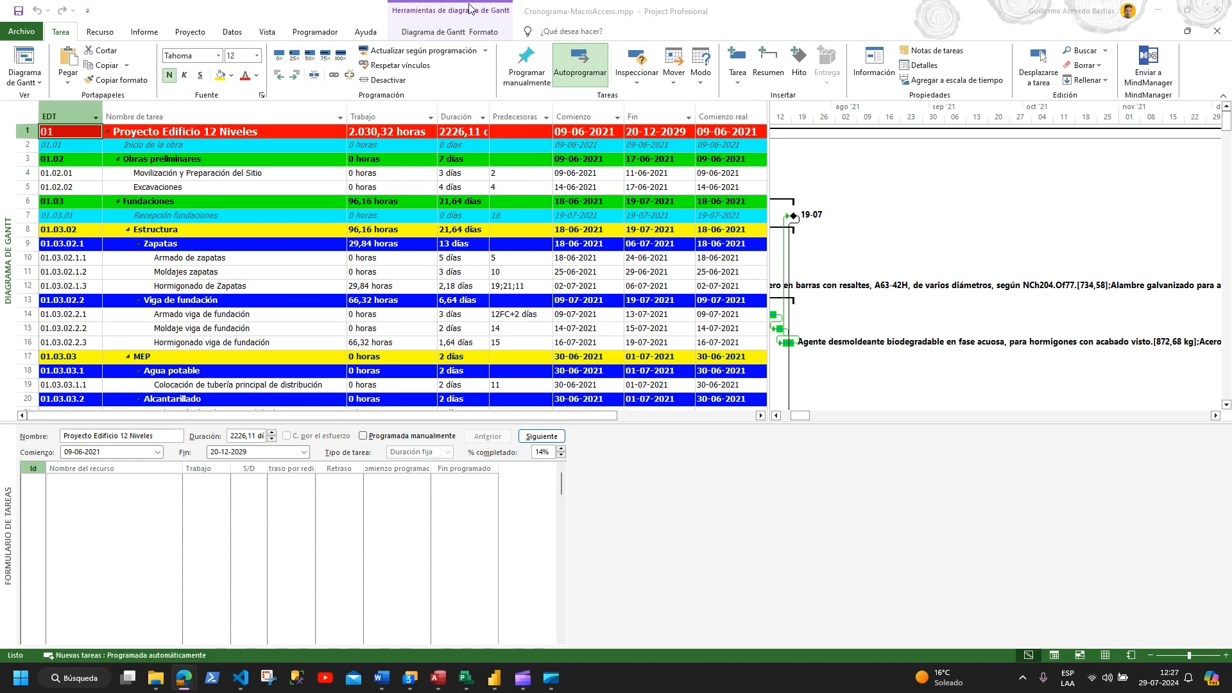
click(875, 1)
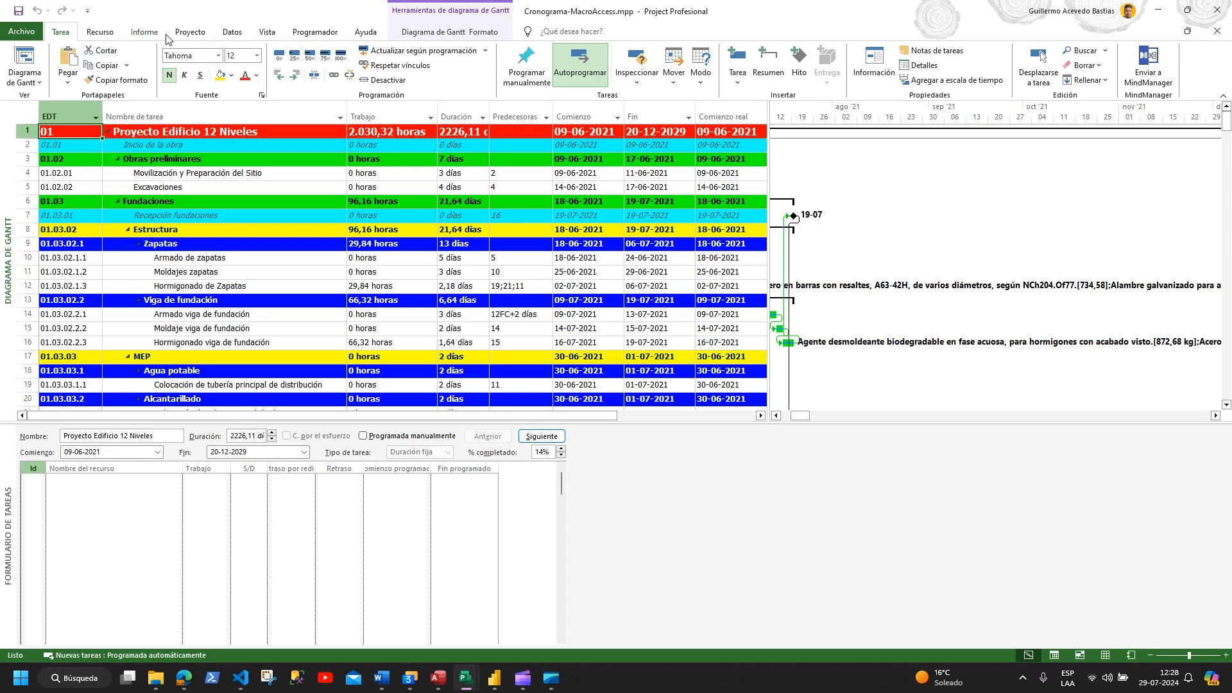
click(241, 39)
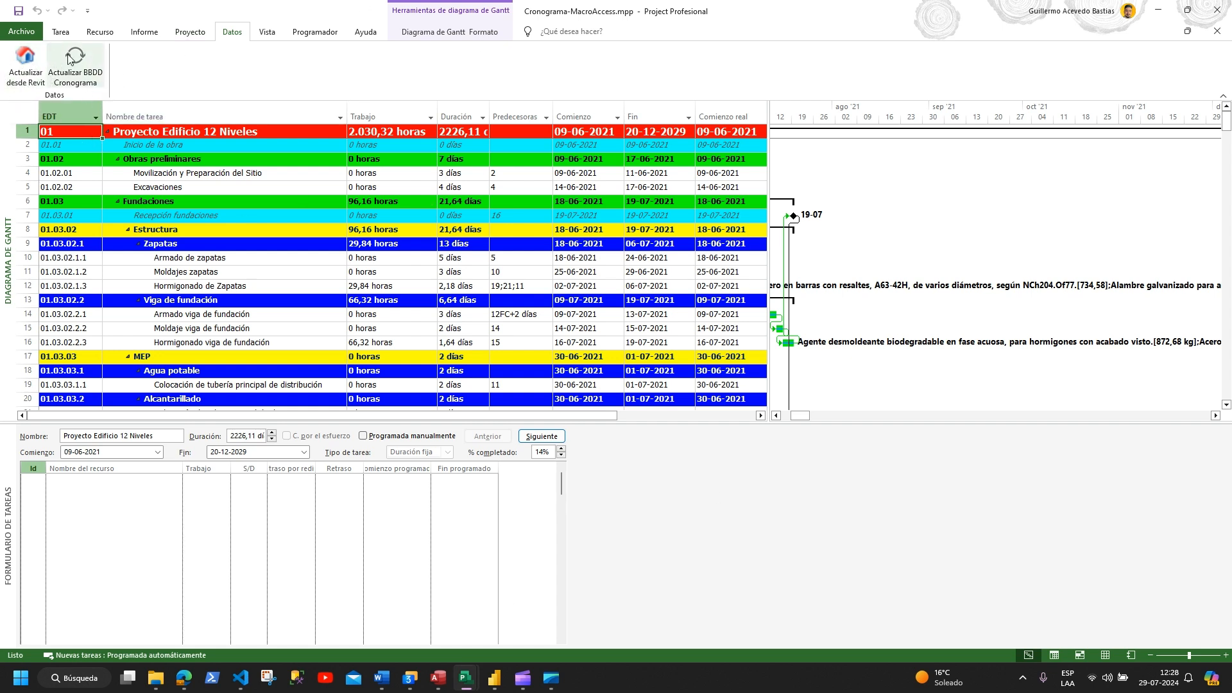
click(438, 679)
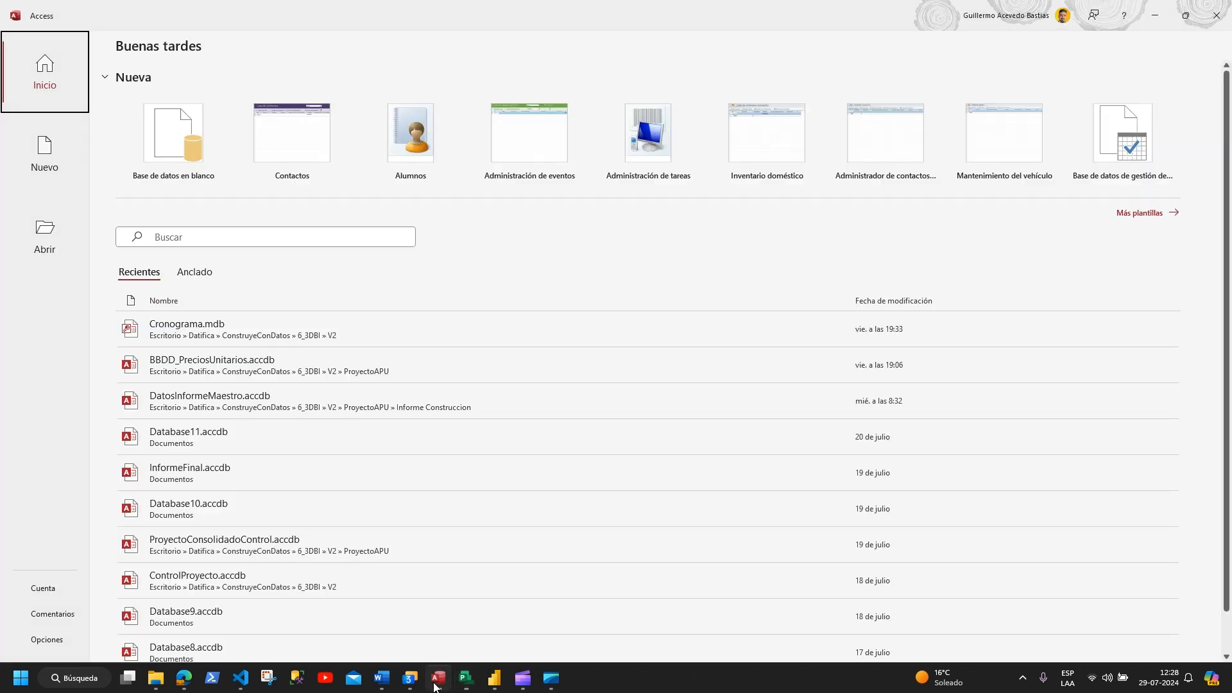
click(439, 679)
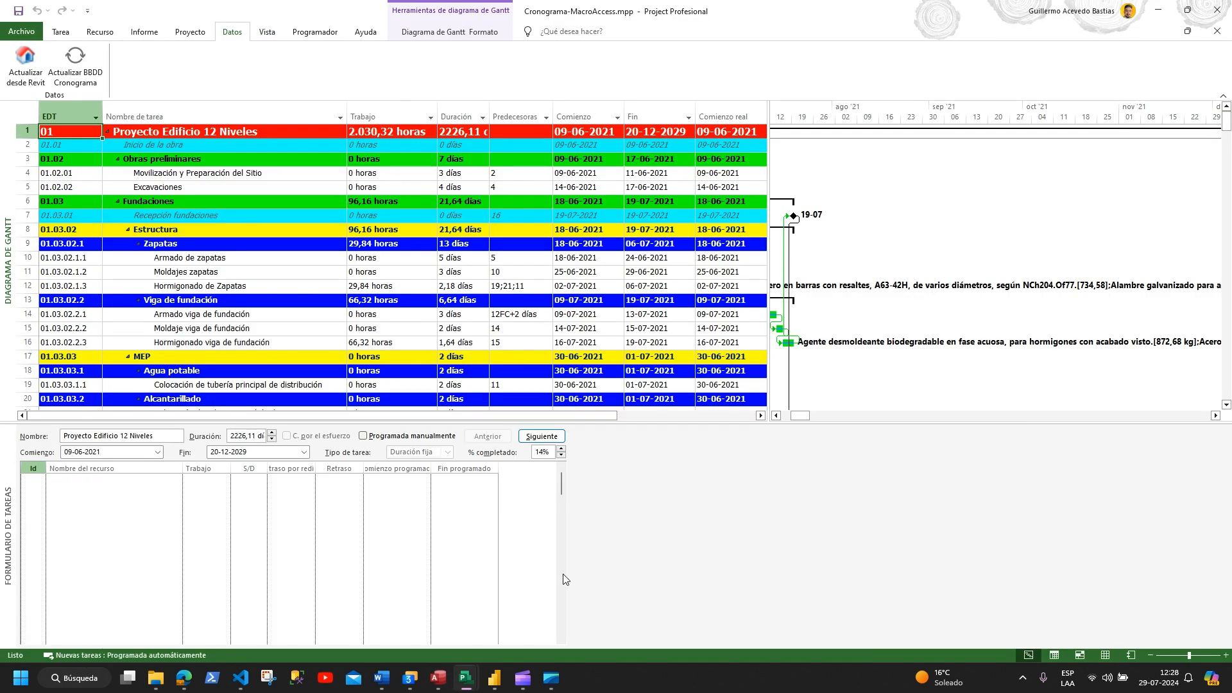
click(493, 684)
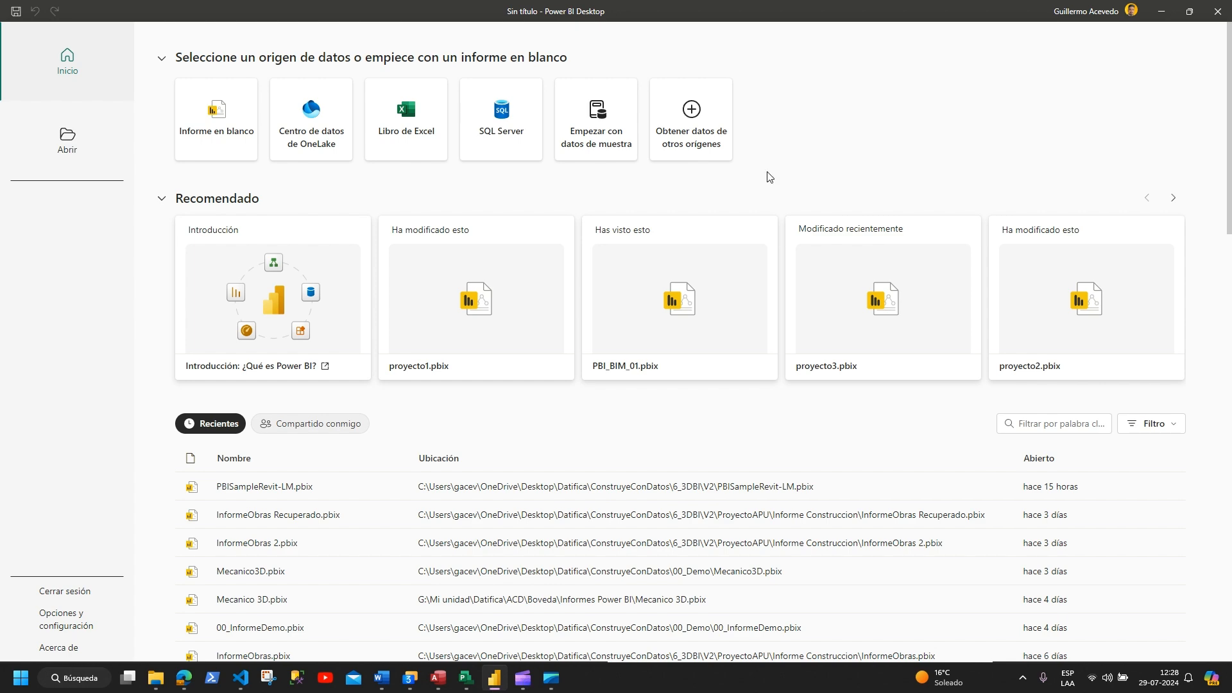
click(467, 679)
click(439, 679)
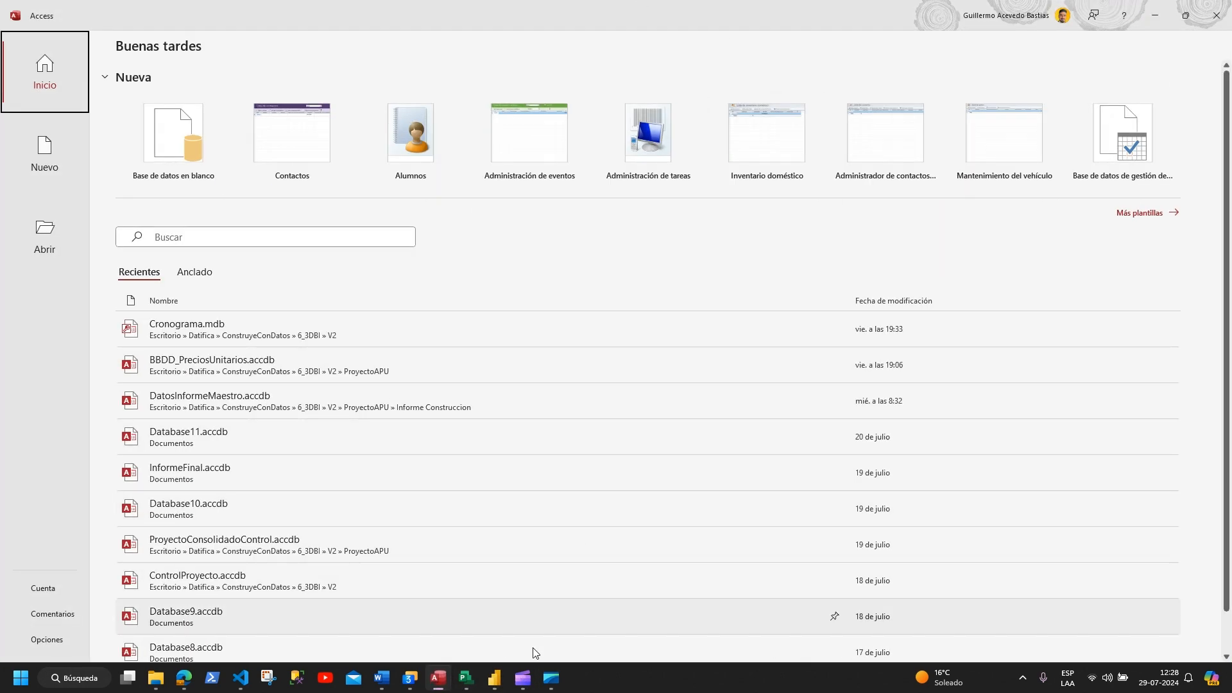
click(447, 679)
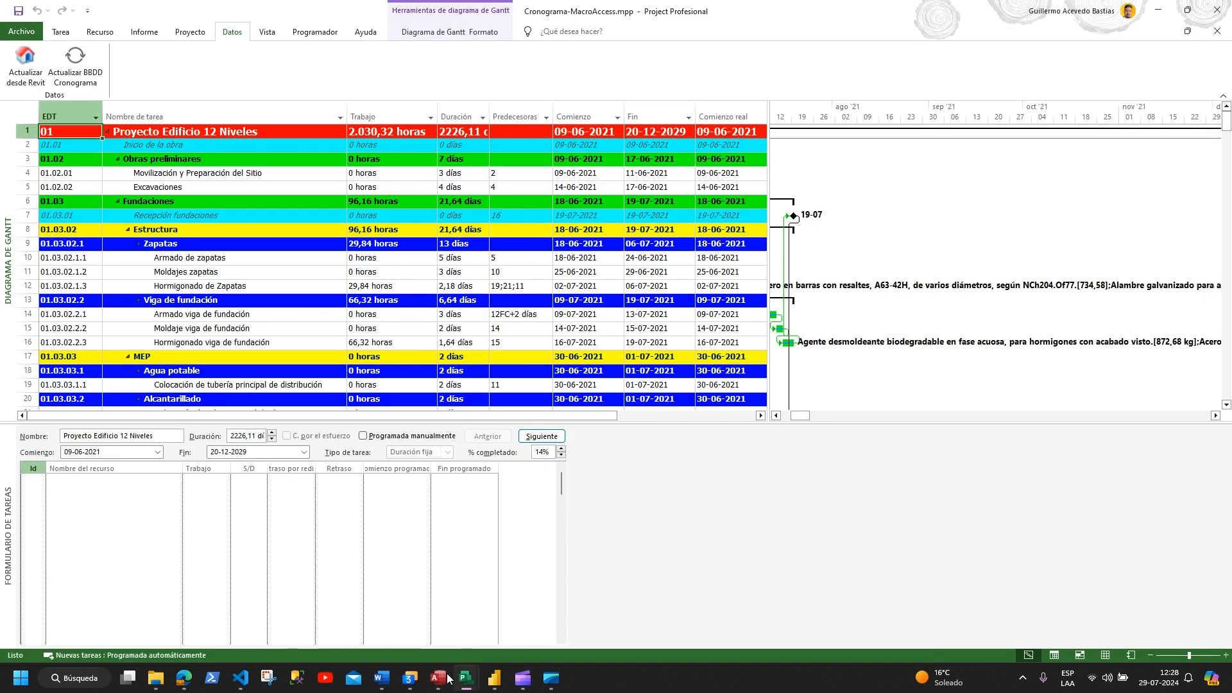
Step: Enlarge the Gantt view above the task form and widen its table to show the VolumenPlaneado column
drag(842, 422, 844, 486)
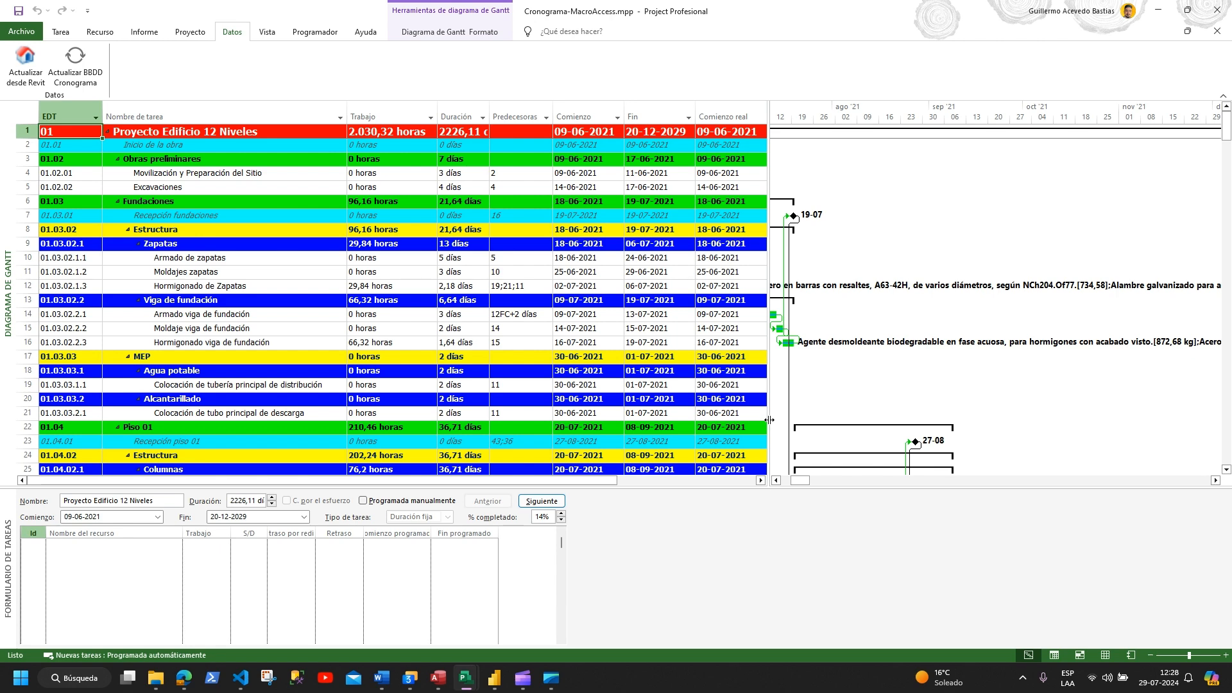
Step: Start saving the active project's visual report data as a Microsoft Access database
click(140, 36)
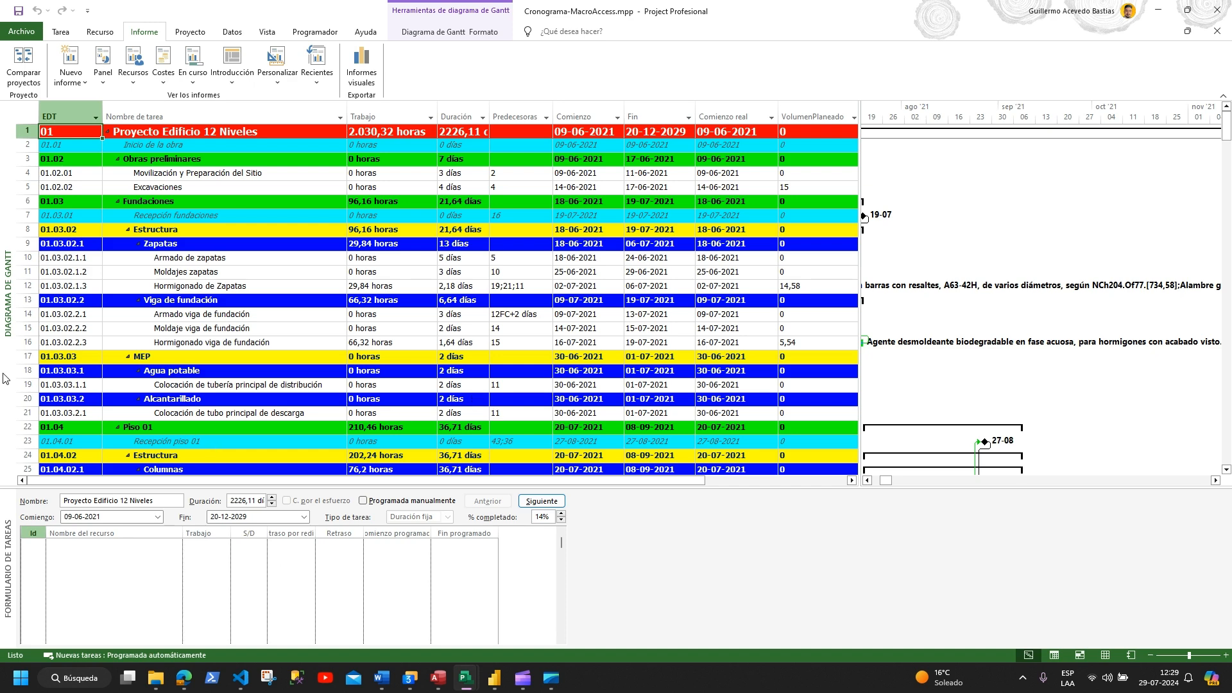
click(373, 86)
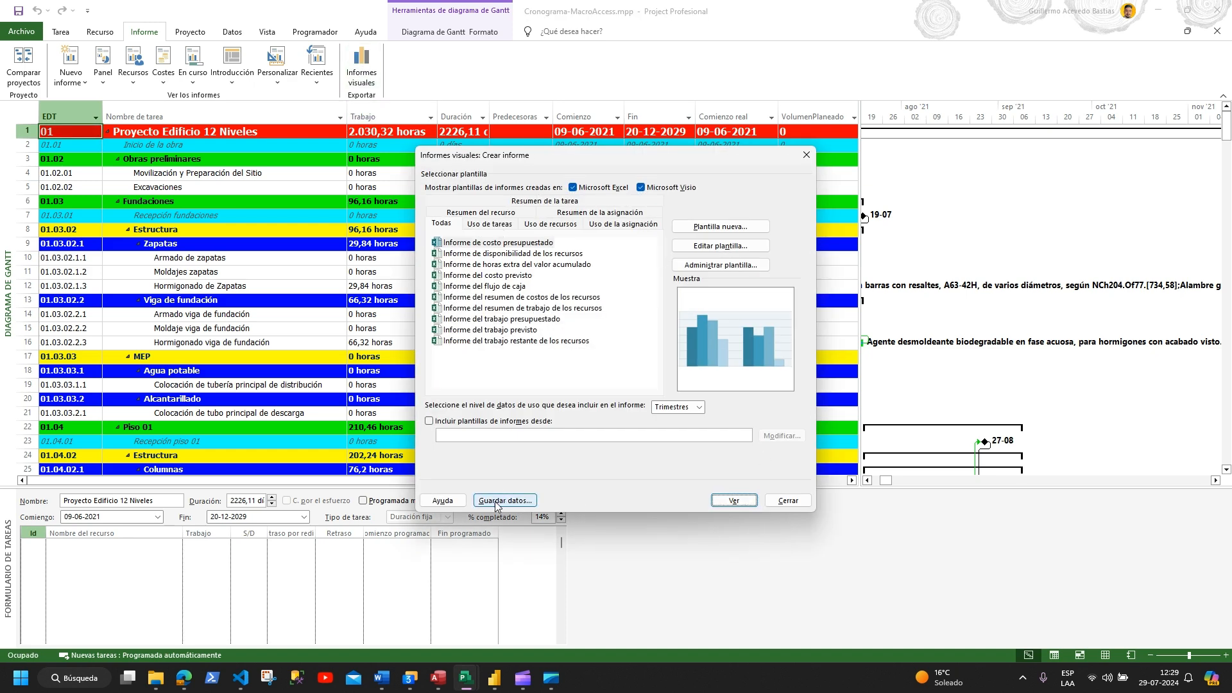
click(516, 506)
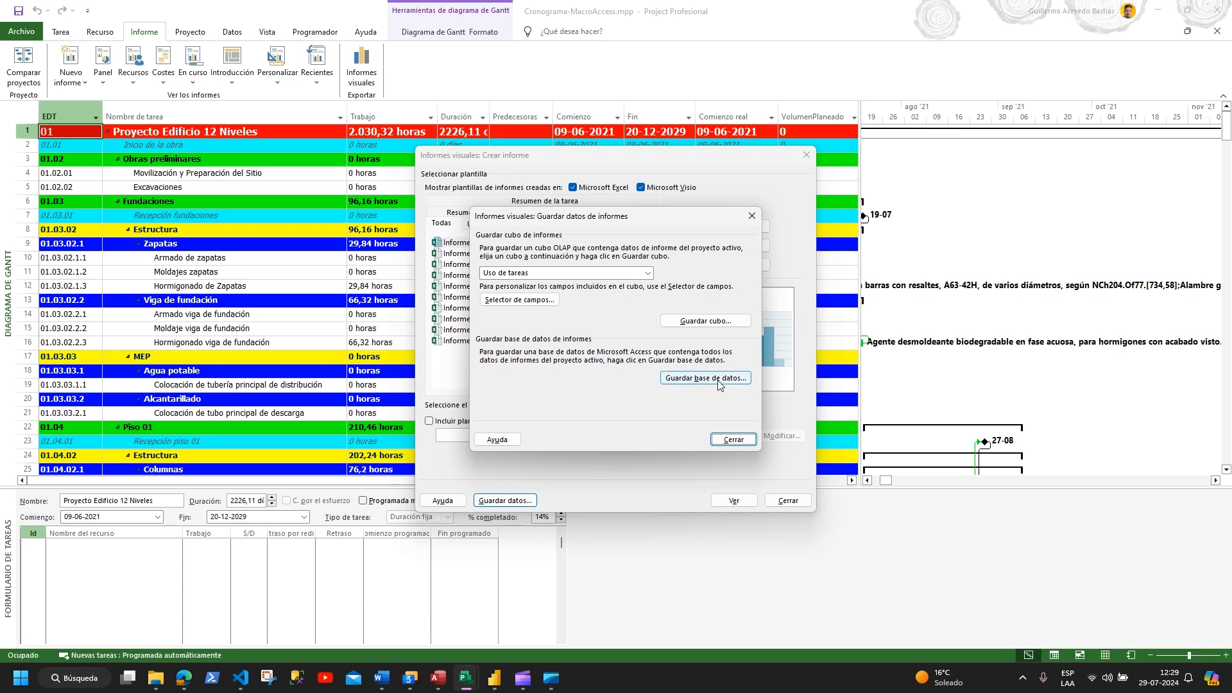
click(705, 379)
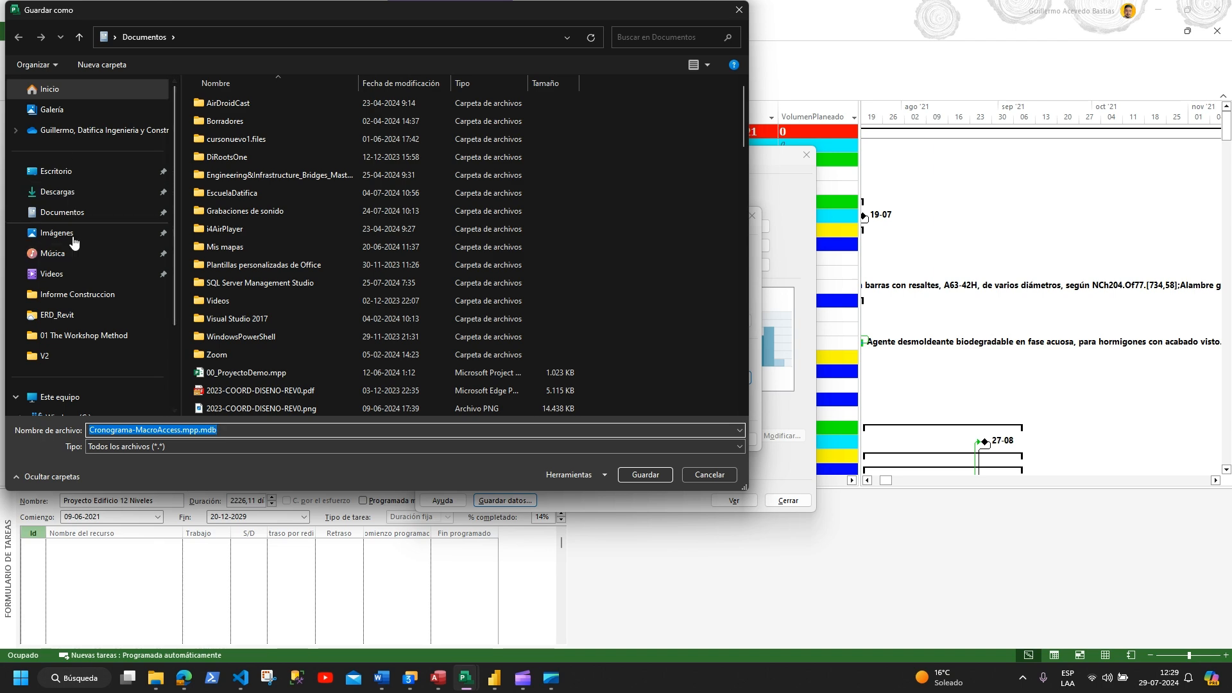
Step: Save the report database as CRONOGRAMAANALISIS.mdb in the V2 folder and close the visual reports dialogs
click(42, 355)
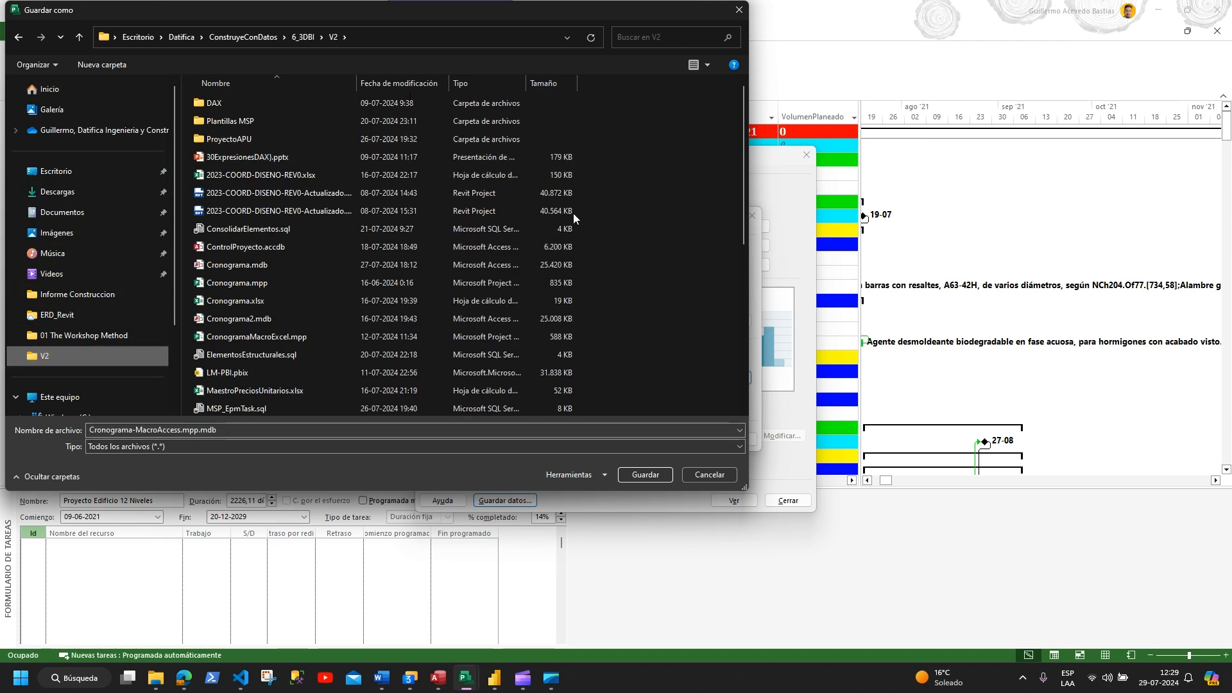
scroll(560, 297, down, 3)
scroll(560, 296, down, 2)
click(202, 430)
click(203, 430)
key(shift+Home)
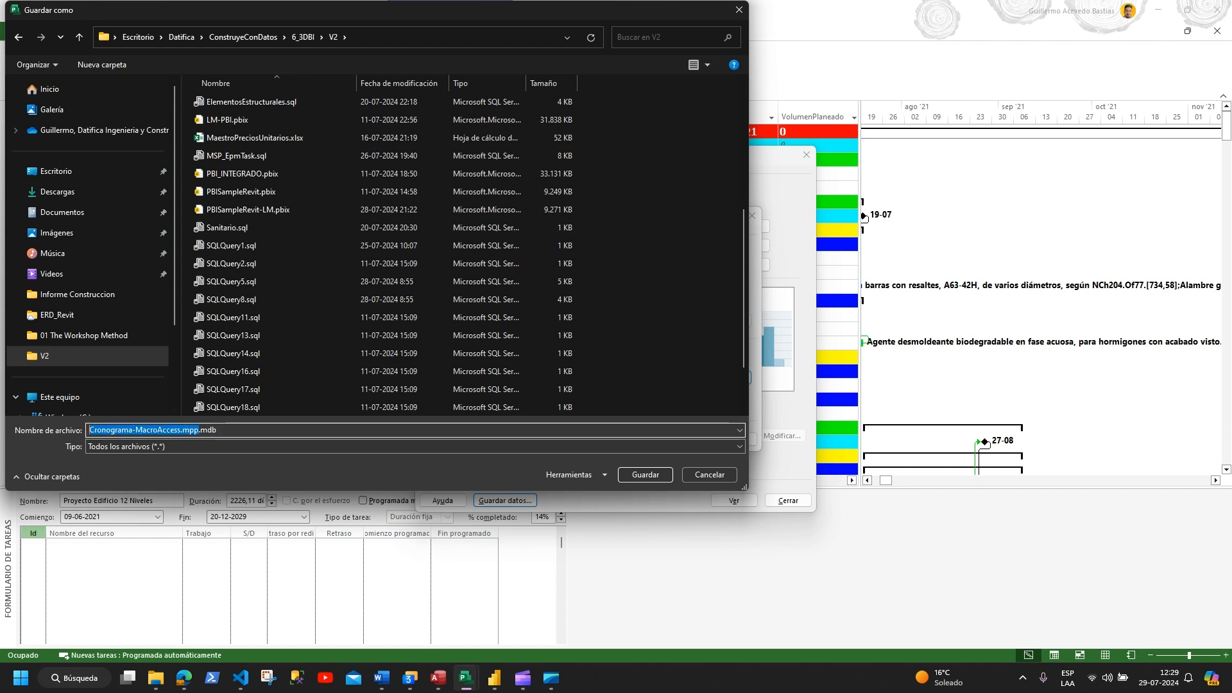
text(CRONO)
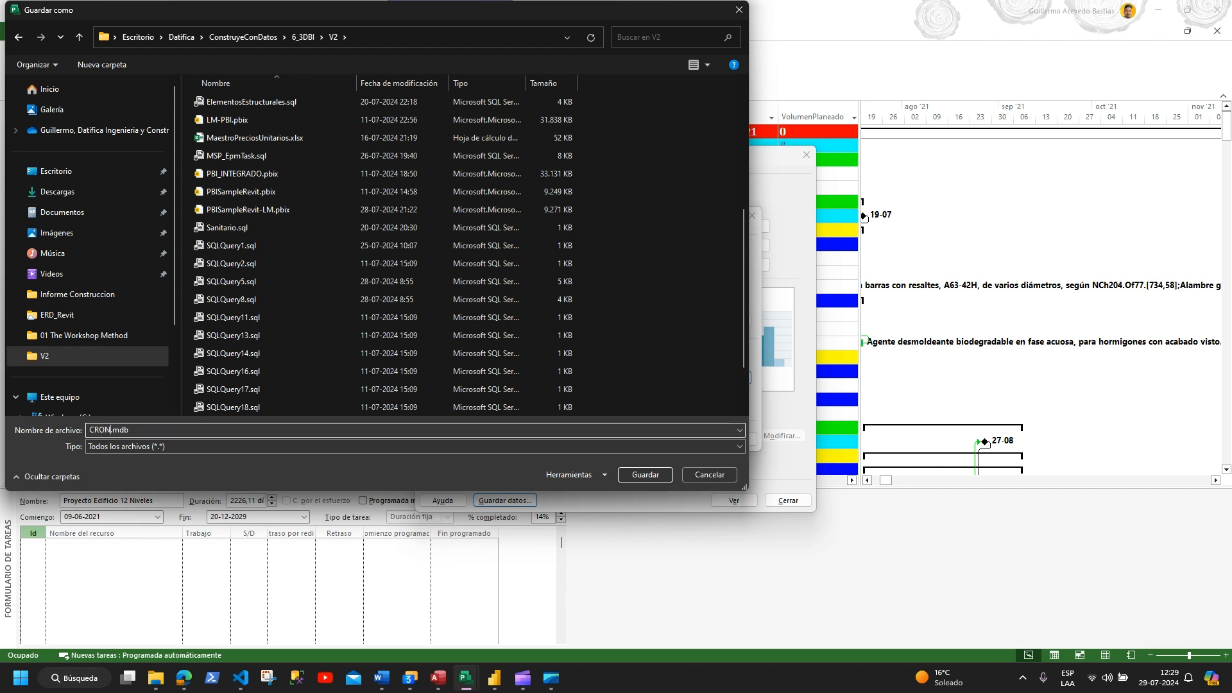
text(GRAMA)
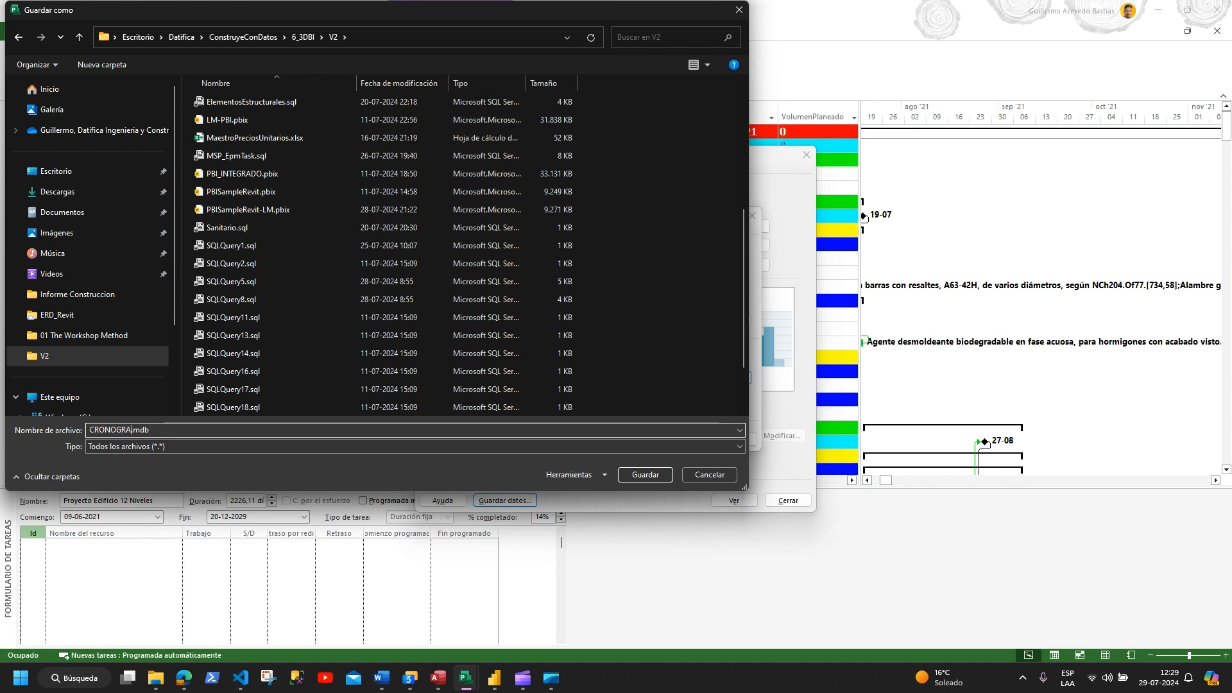
text(ANALISIS)
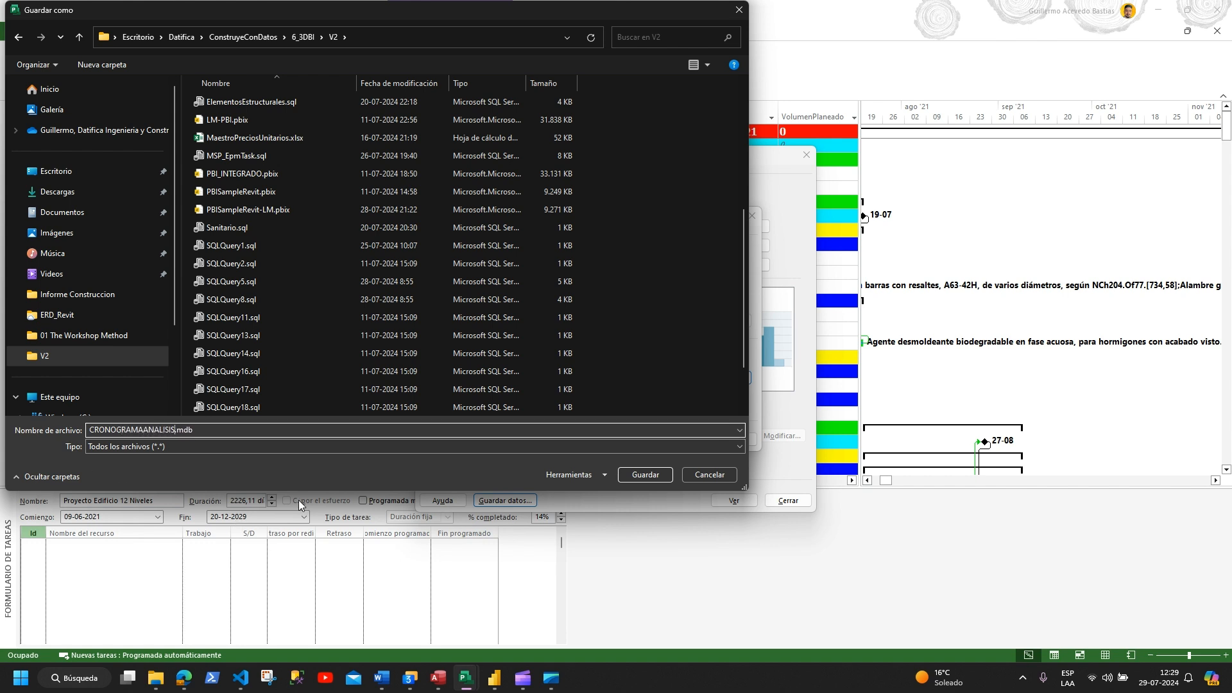
click(634, 475)
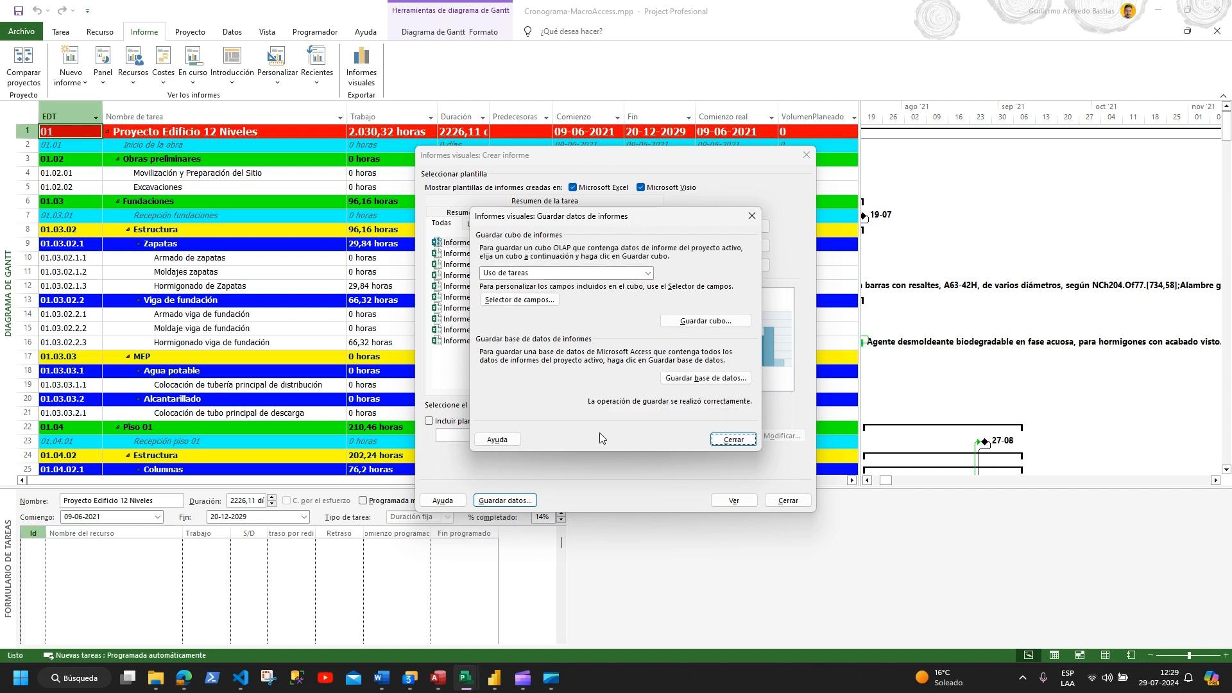
click(737, 441)
click(788, 500)
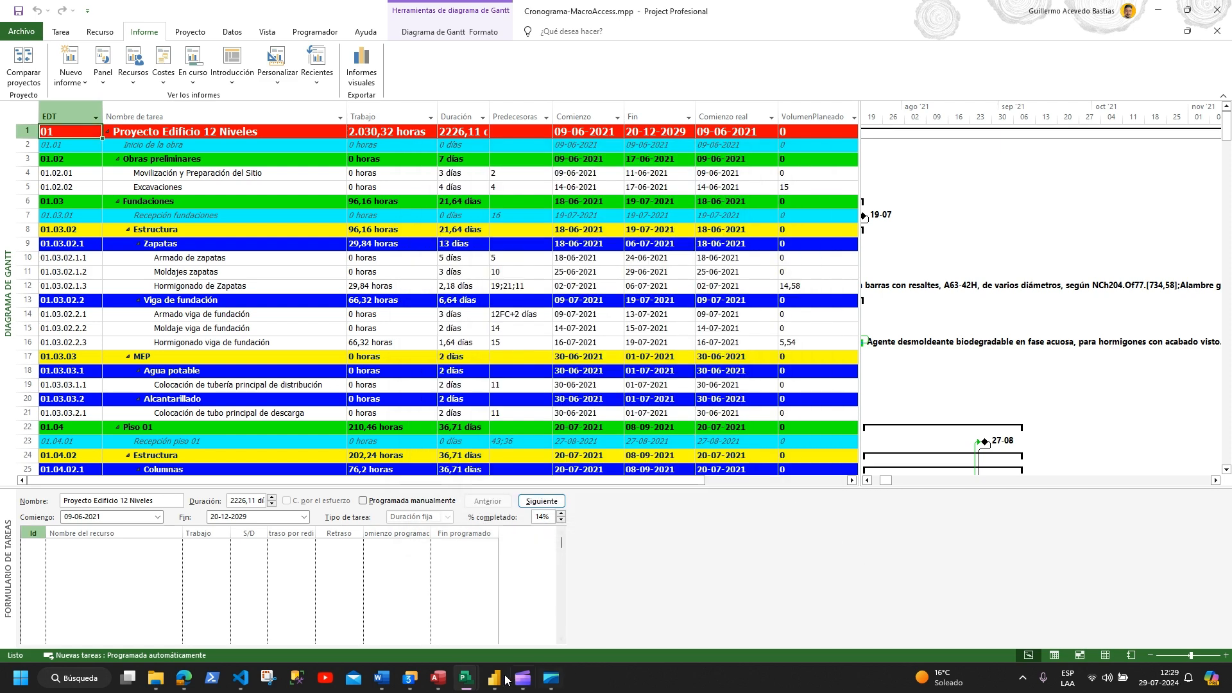
Step: Switch to Access, open CRONOGRAMAANALISIS.mdb from the V2 folder and enable its blocked content
click(438, 681)
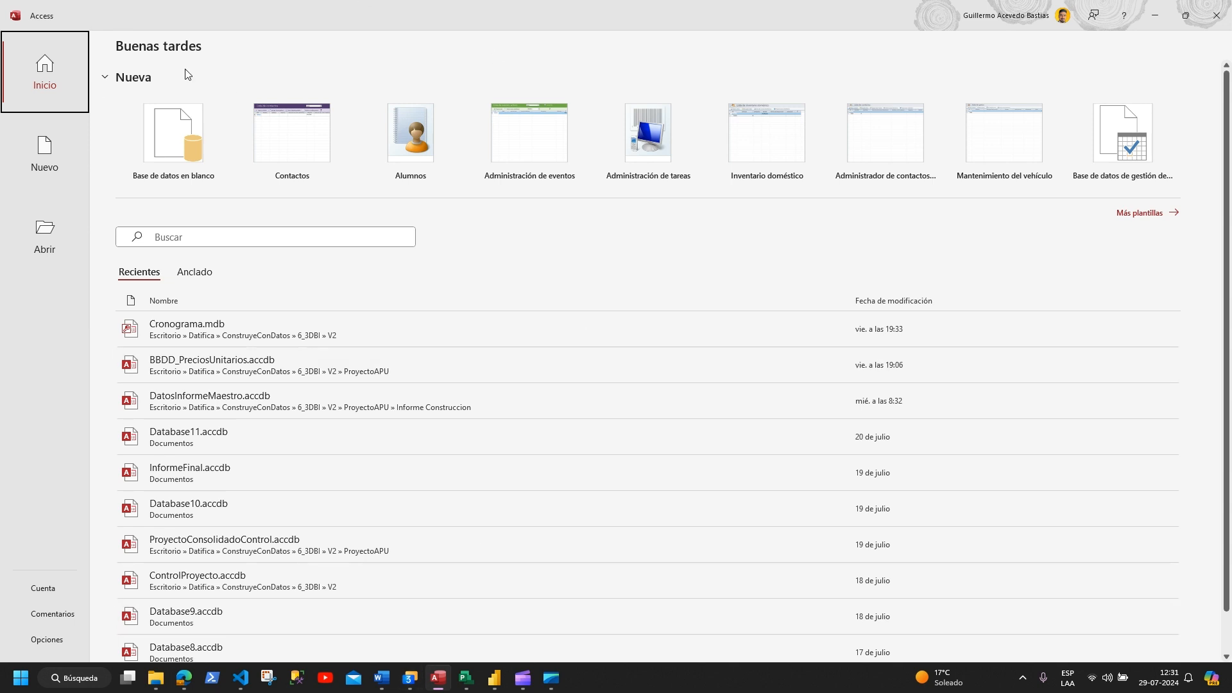
click(44, 237)
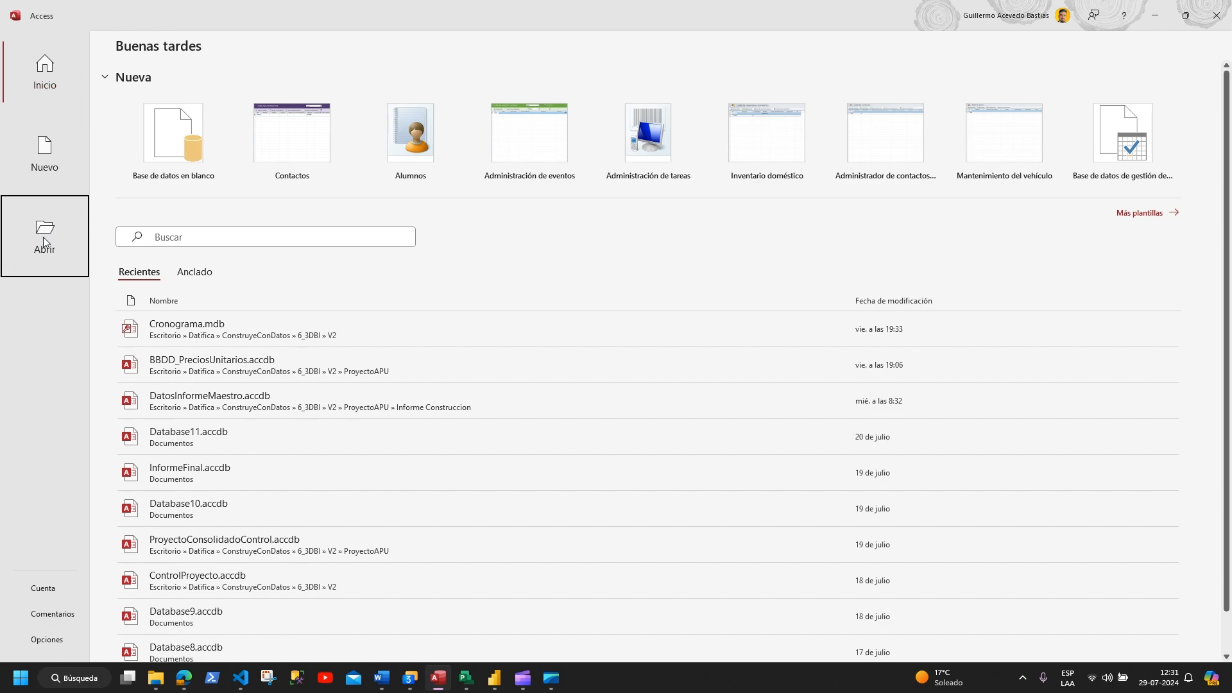
click(169, 366)
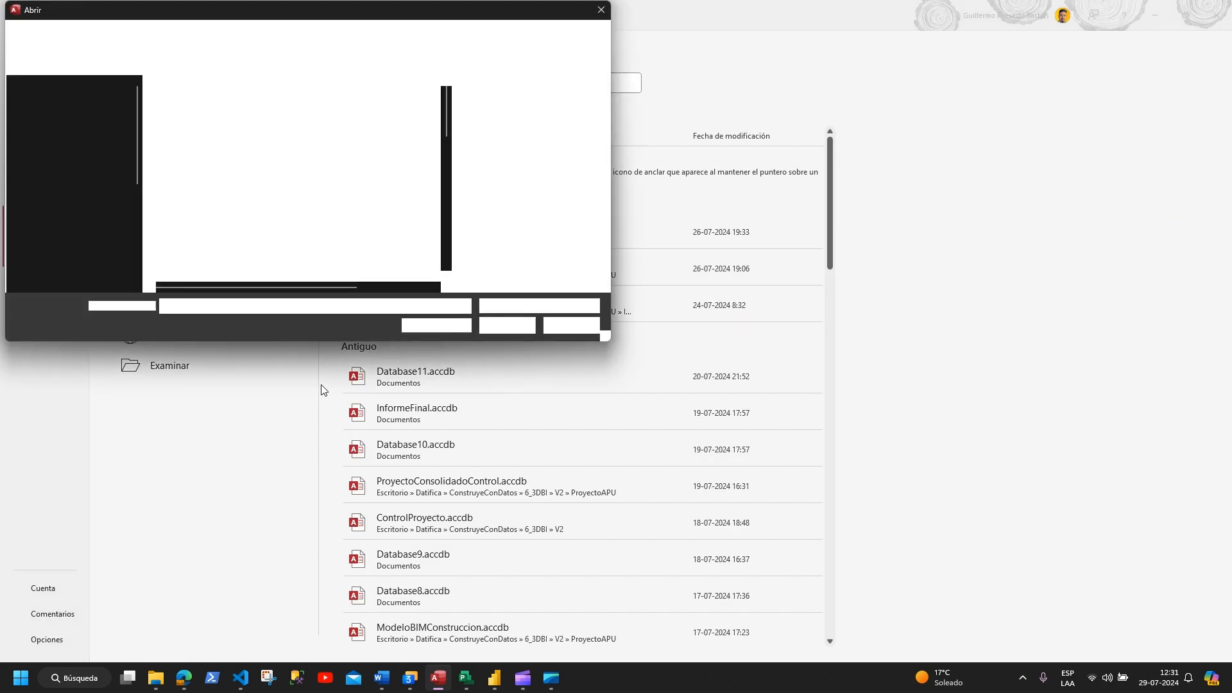
drag(141, 166, 142, 200)
click(56, 250)
click(222, 211)
click(506, 325)
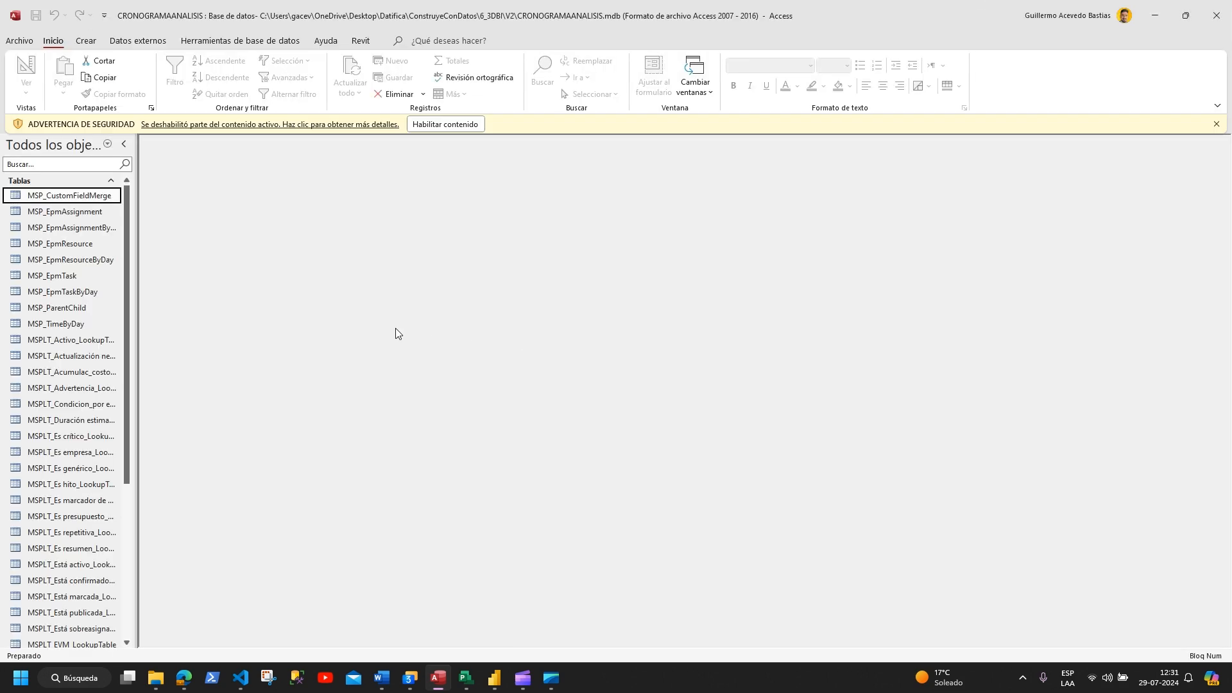
click(441, 124)
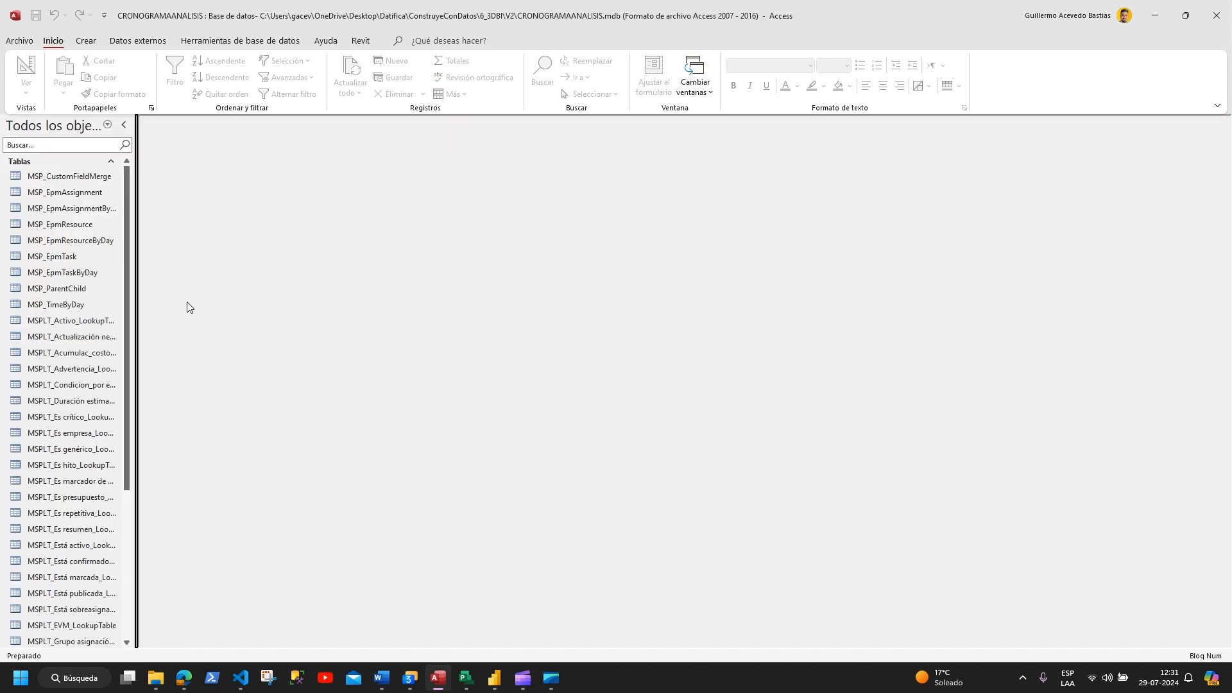
Step: Widen the navigation pane to show the full table names and look over the exported MSP tables
drag(135, 321, 311, 352)
click(124, 305)
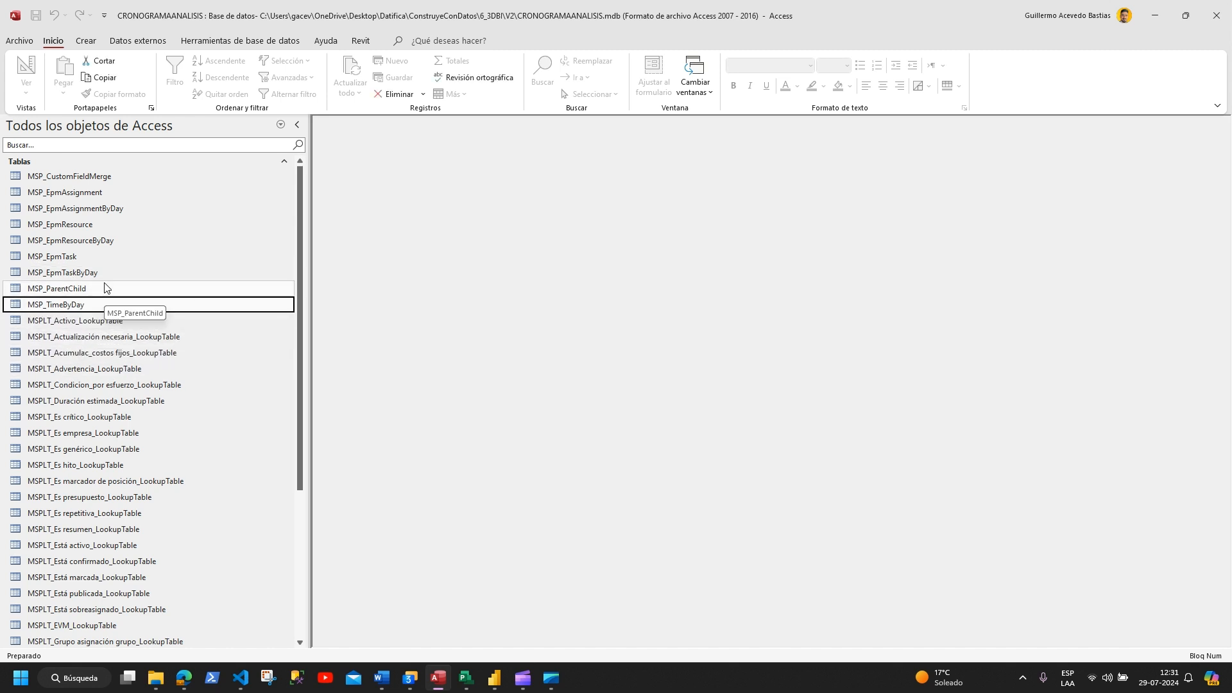
click(129, 274)
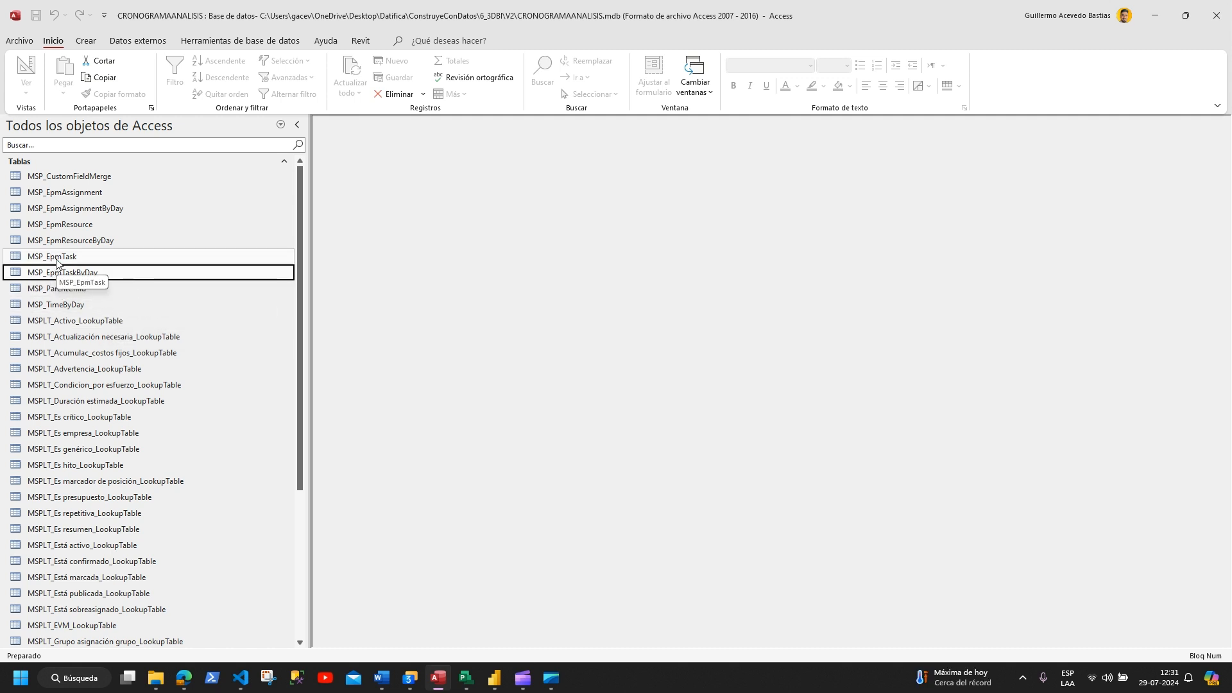
drag(300, 378, 301, 324)
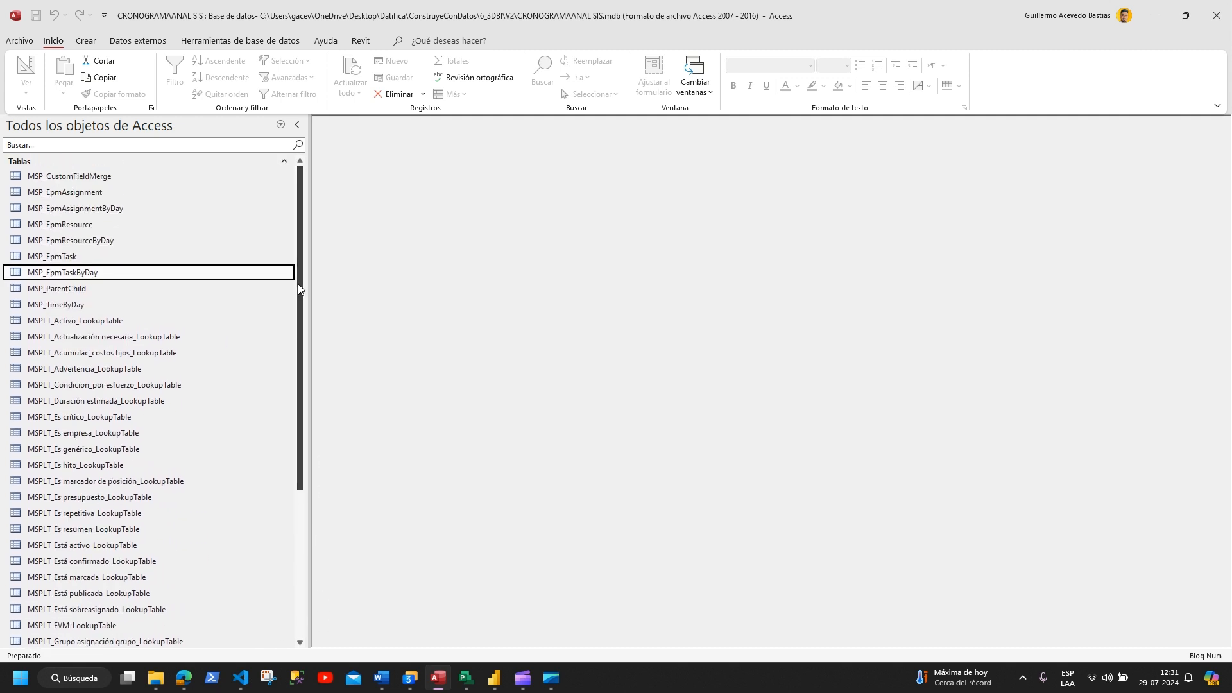
key(F1)
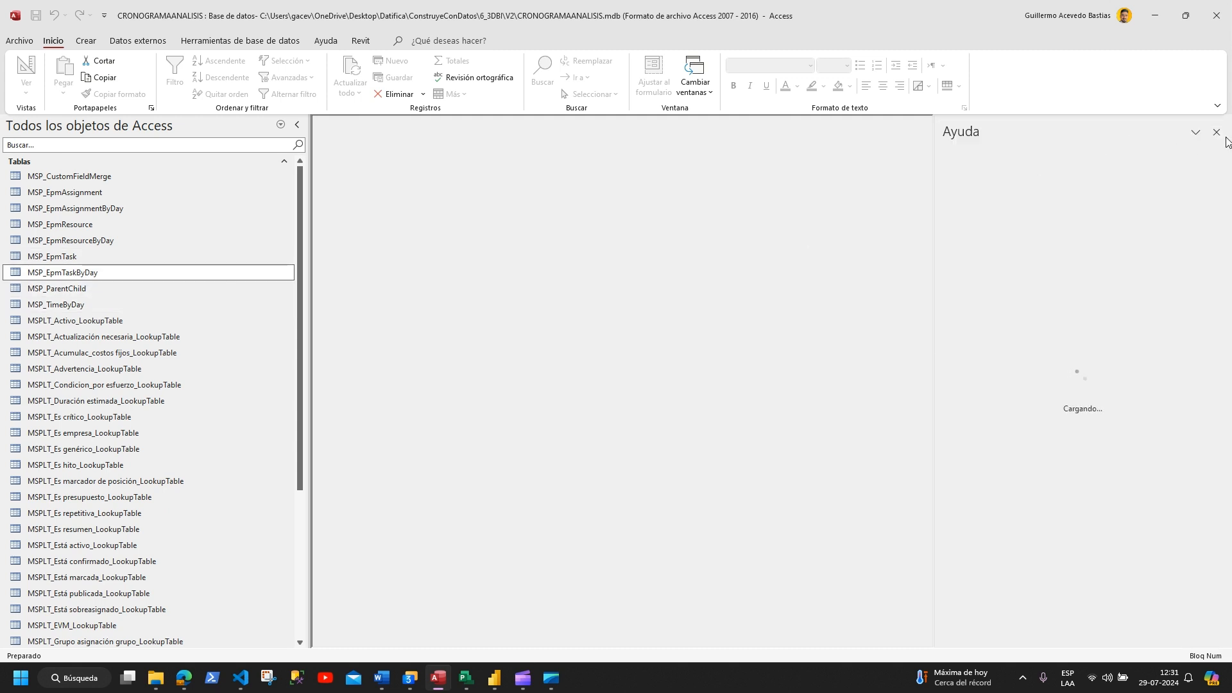
click(1216, 132)
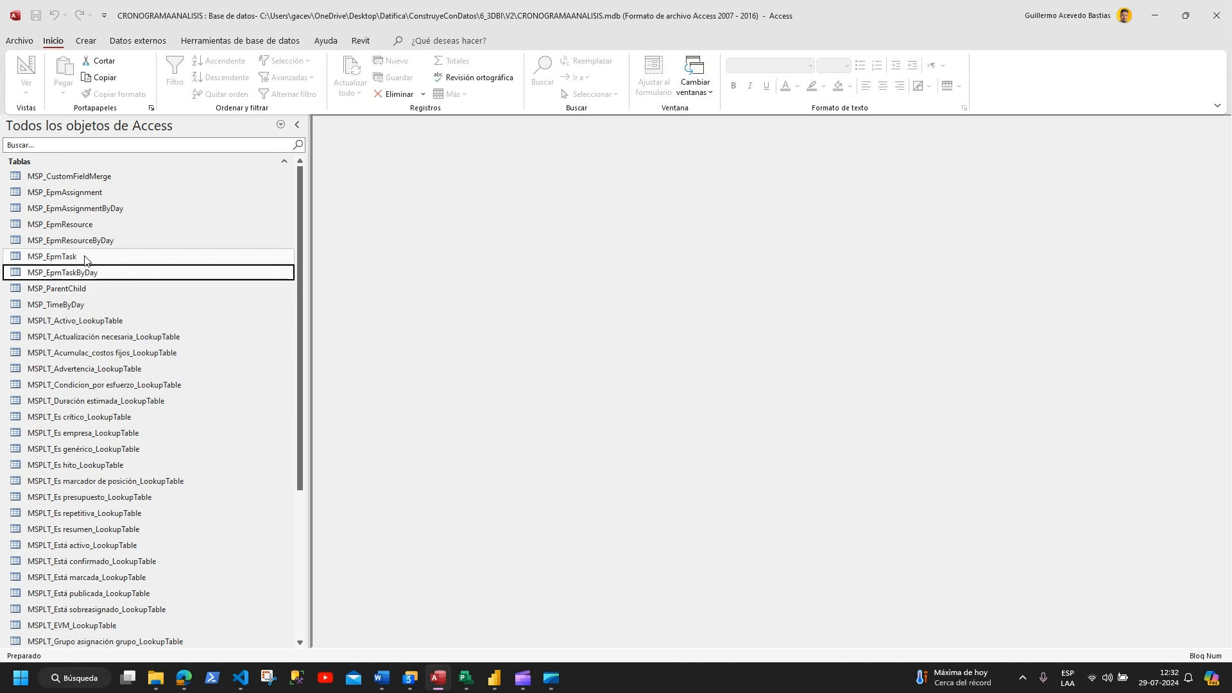
Step: Open the MSP_EpmTask table in datasheet view to examine the exported task fields
click(65, 258)
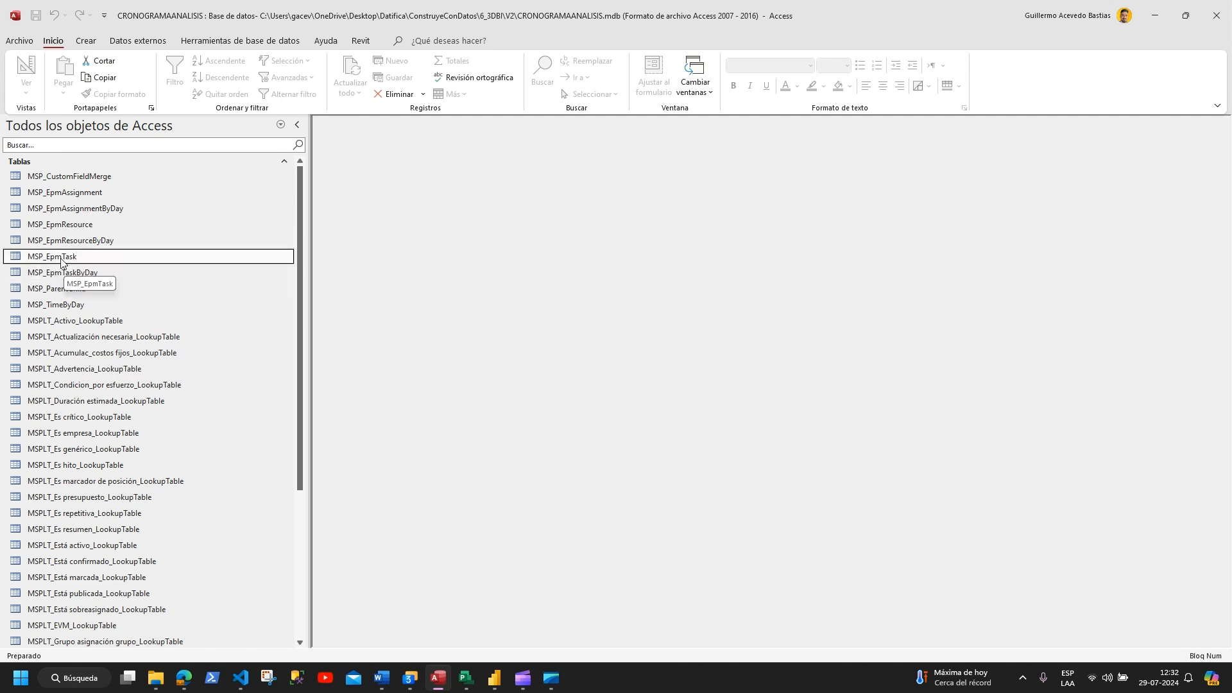
double_click(58, 257)
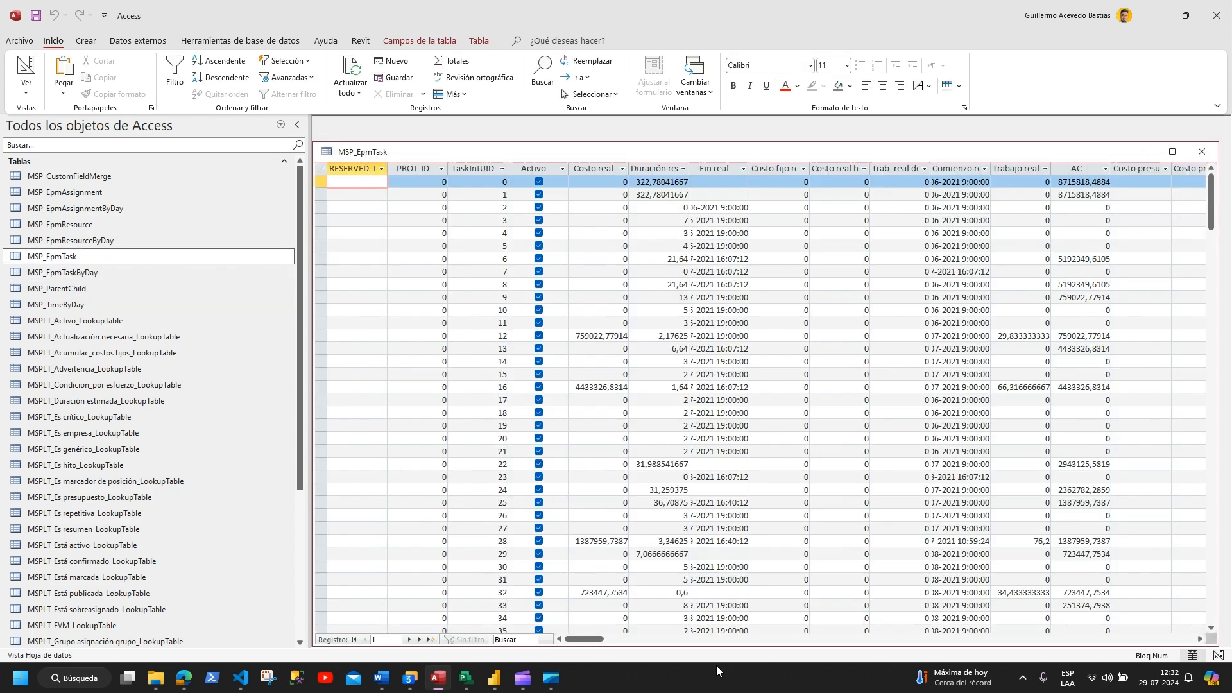
mouse_move(584, 639)
mouse_down()
mouse_move(1091, 639)
mouse_move(1193, 617)
mouse_move(586, 640)
mouse_up()
Step: Switch back to the Cronograma-MacroAccess.mpp schedule in Project to review its task table
mouse_move(456, 682)
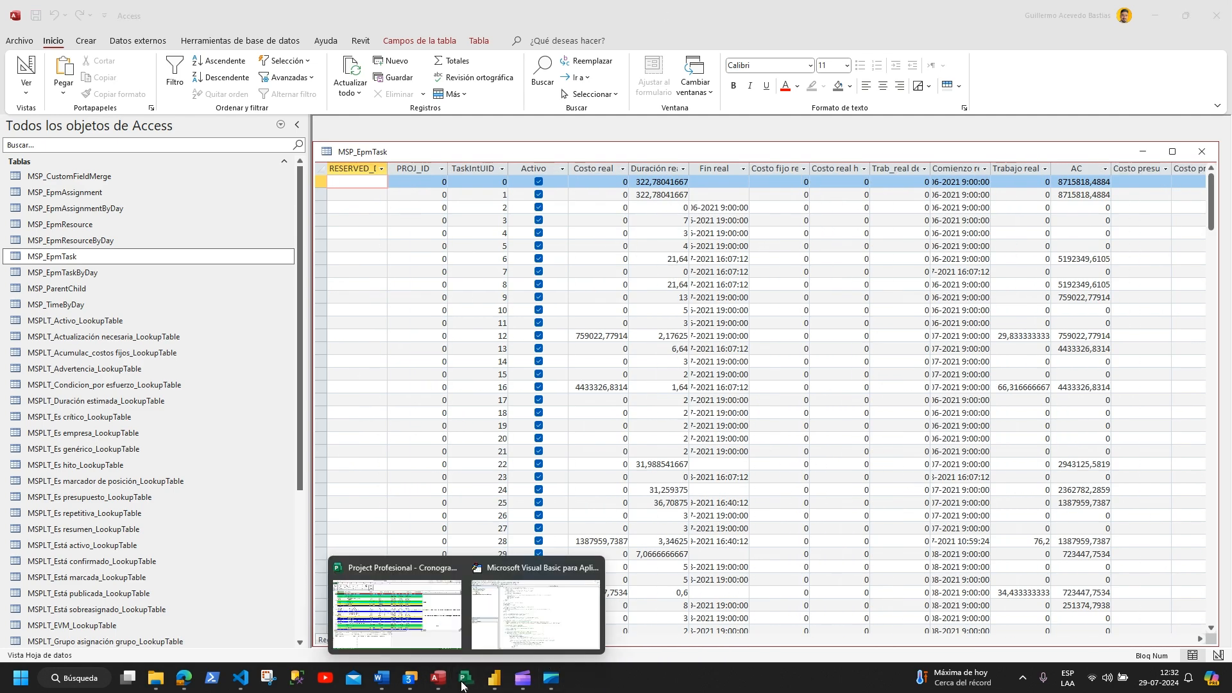
click(443, 610)
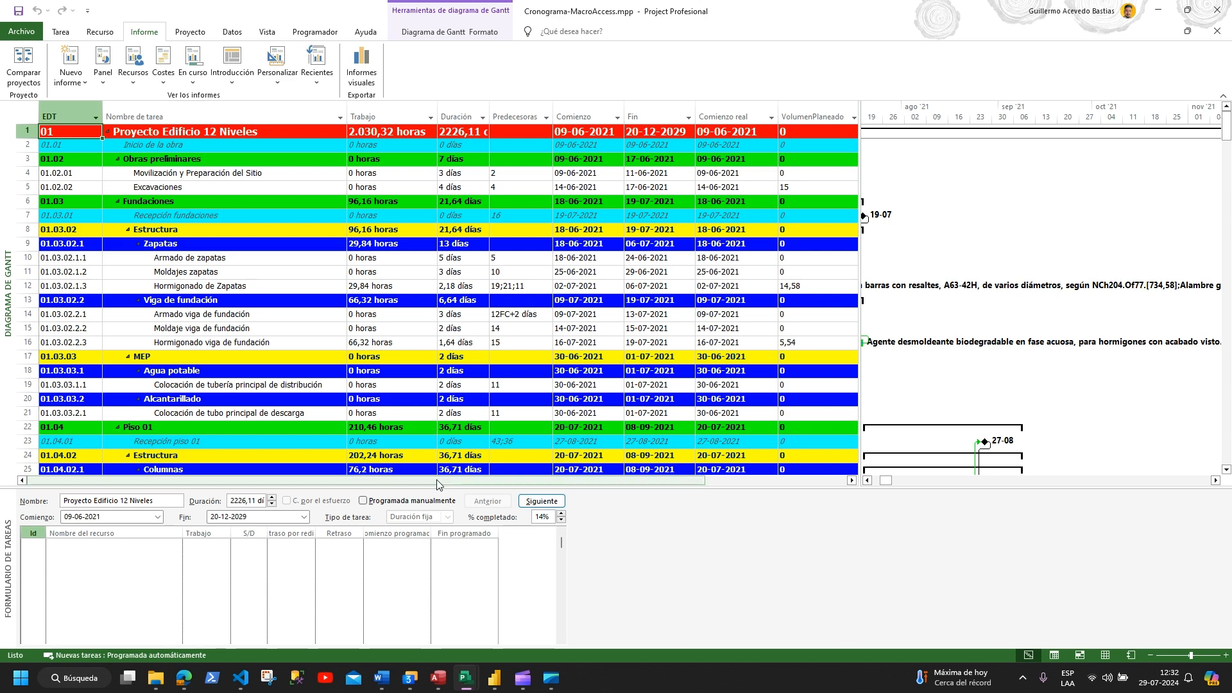
click(523, 678)
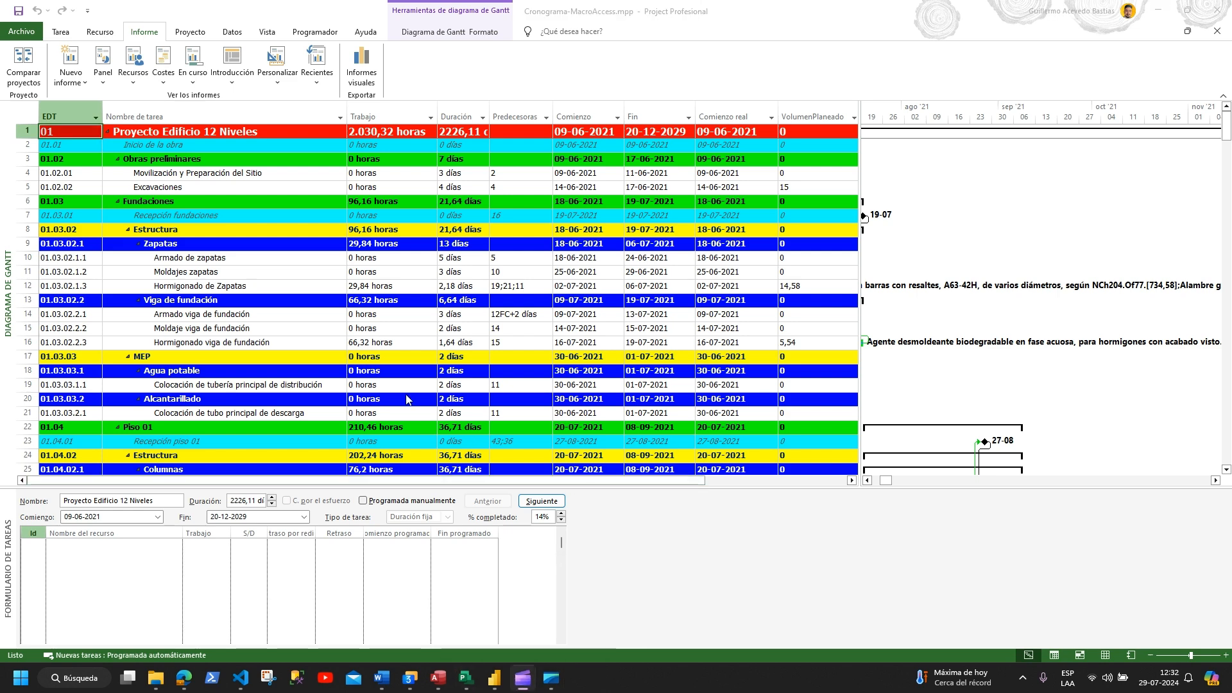
drag(668, 481, 542, 498)
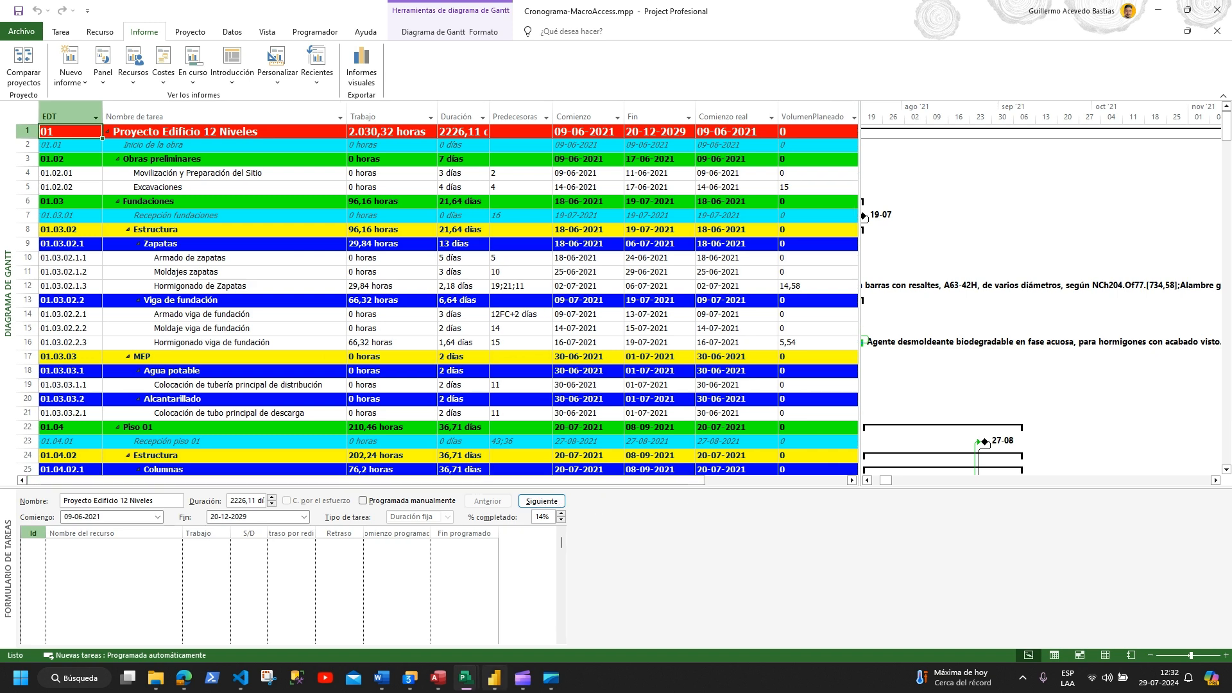
Step: Return to Access and open the MSP_EpmResource and MSP_EpmAssignment tables to examine their fields
click(438, 678)
double_click(116, 224)
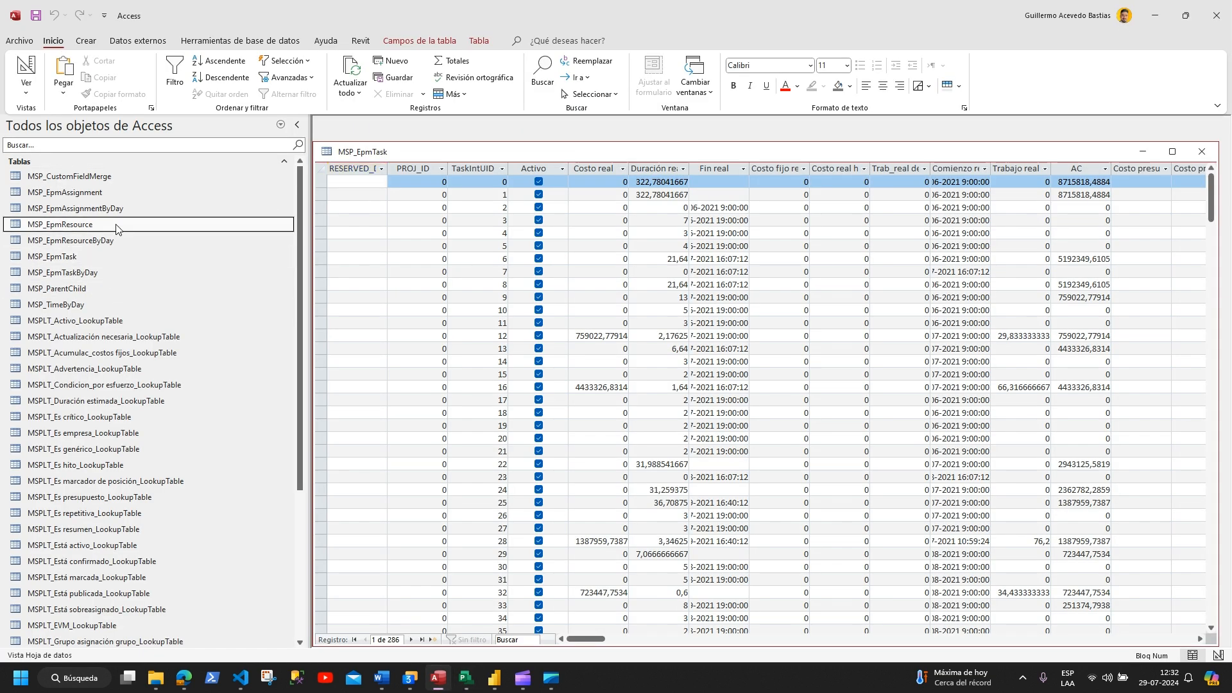
double_click(121, 191)
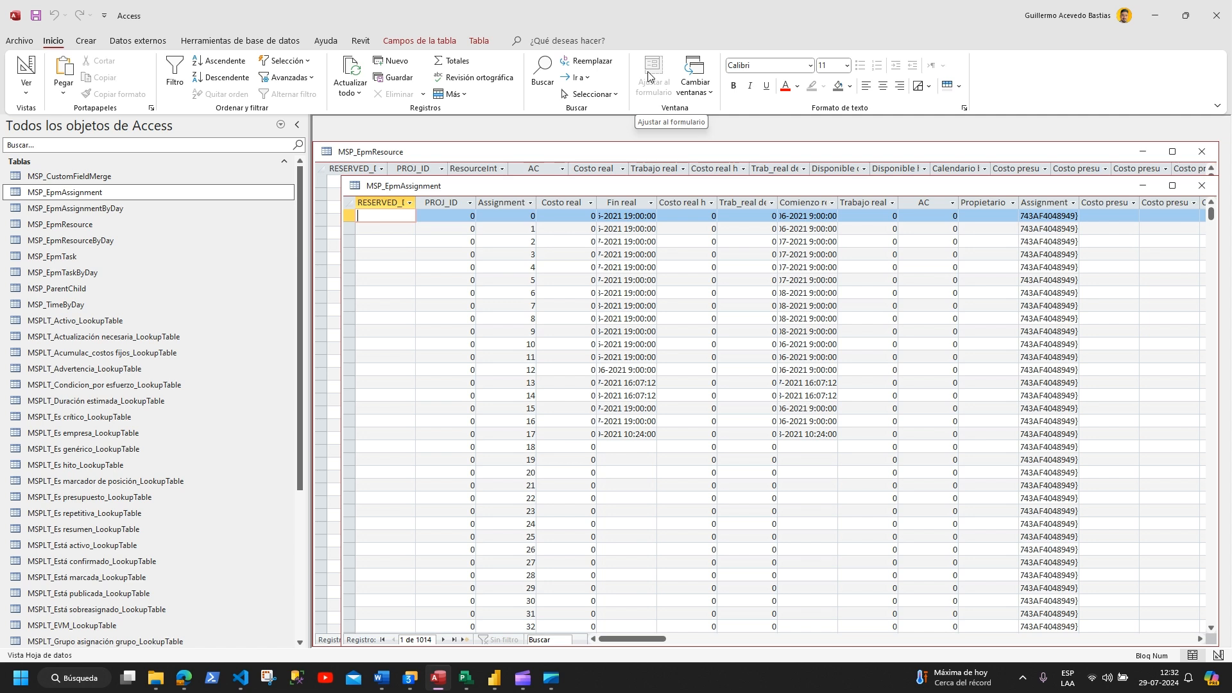
Step: Switch to Power BI Desktop to look over the Curva de Avance report, and return to Access
click(494, 678)
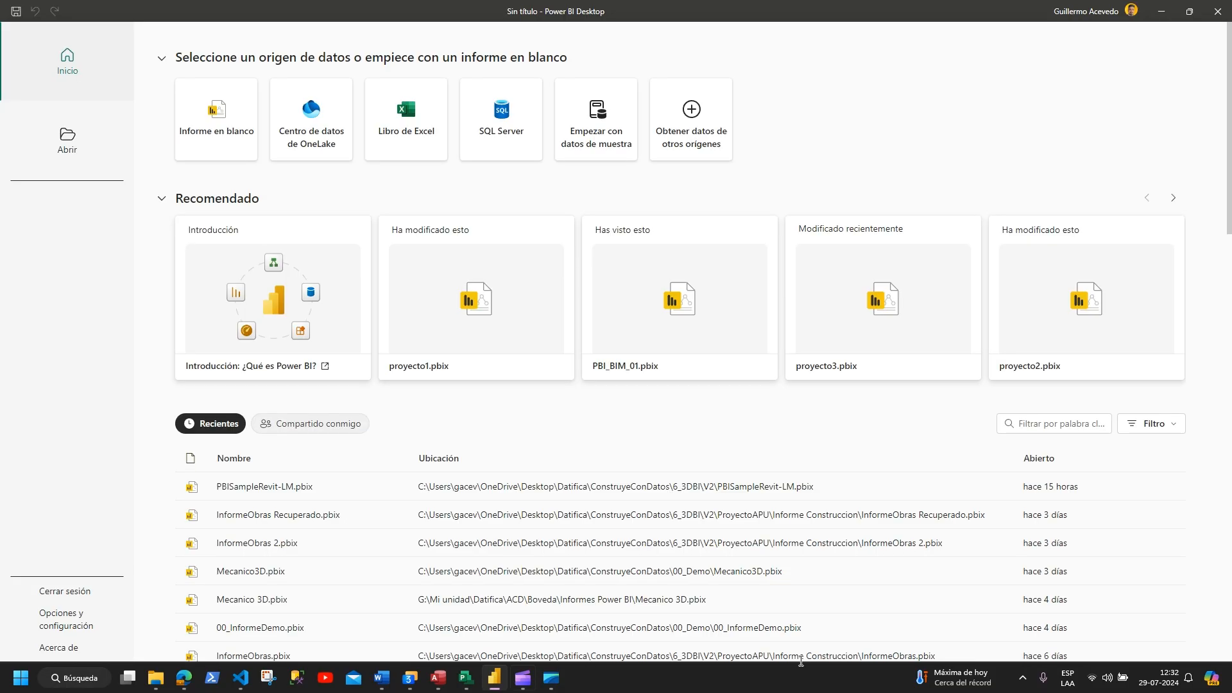
click(494, 678)
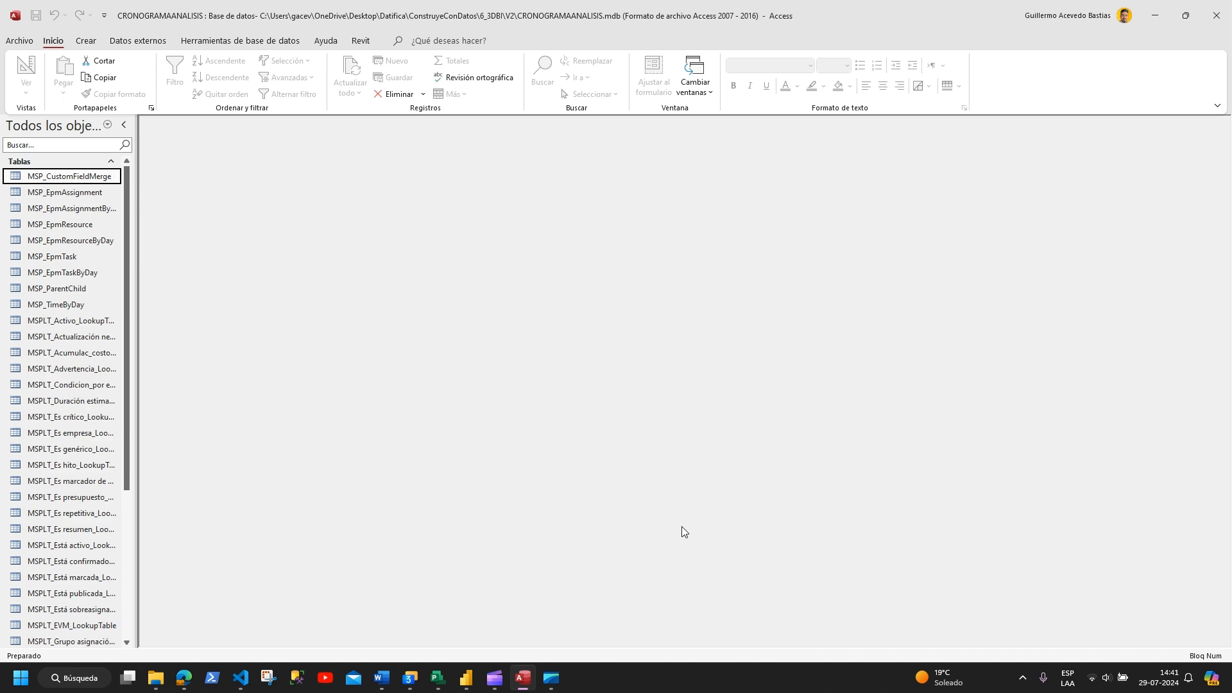
click(475, 686)
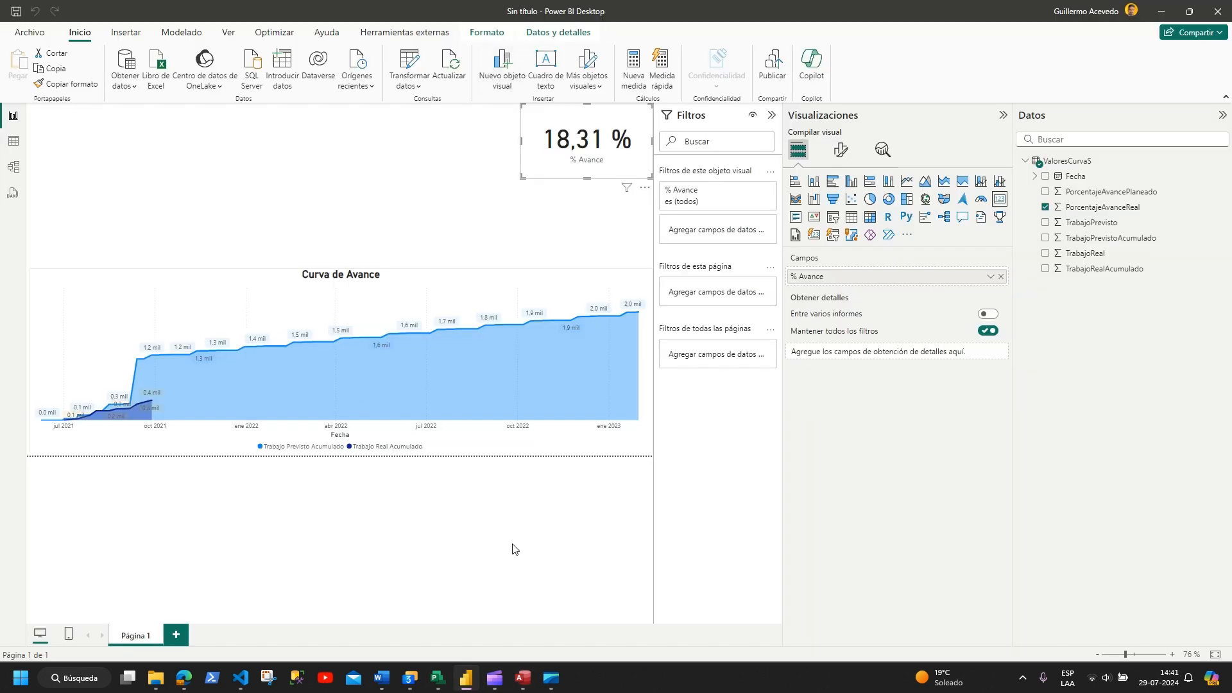
click(467, 678)
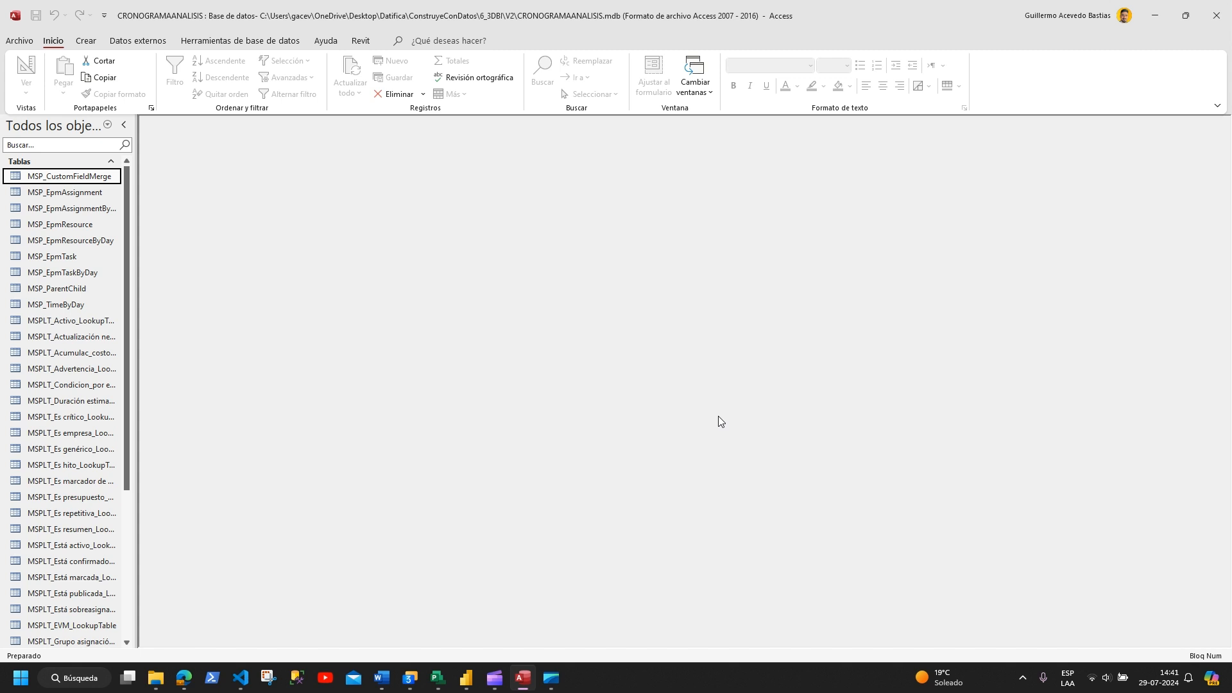
Step: Close the CRONOGRAMAANALISIS.mdb database and start a new blank database
click(20, 40)
click(48, 262)
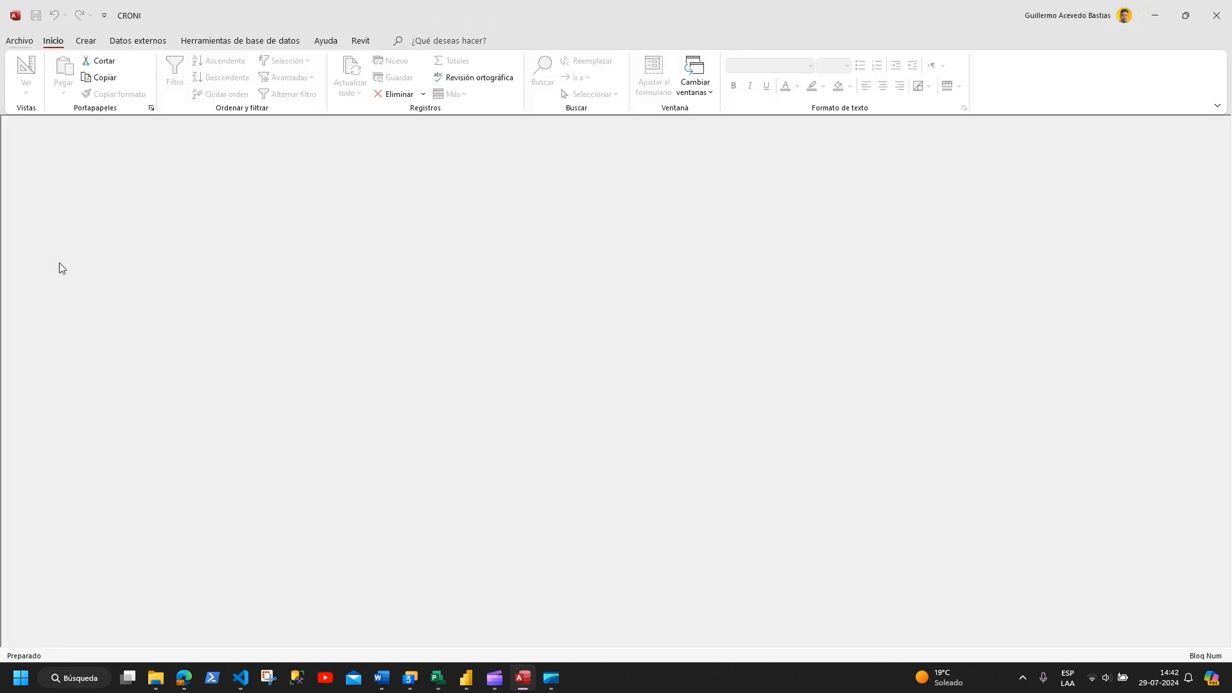
click(29, 40)
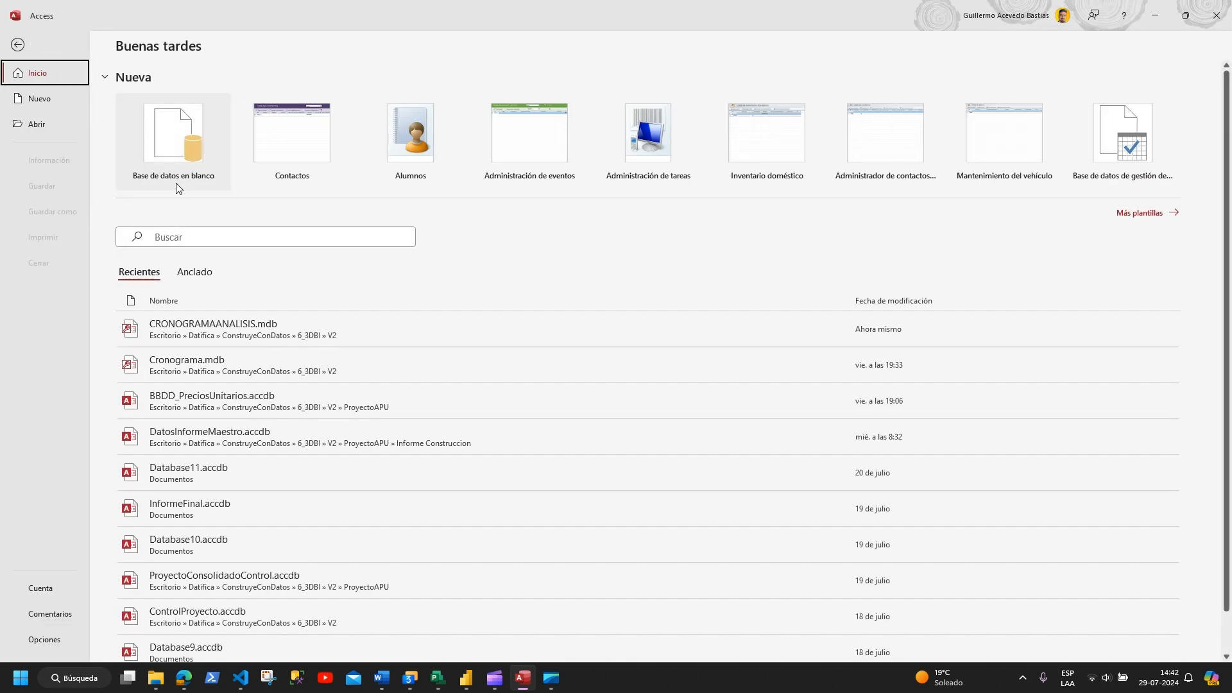
click(180, 134)
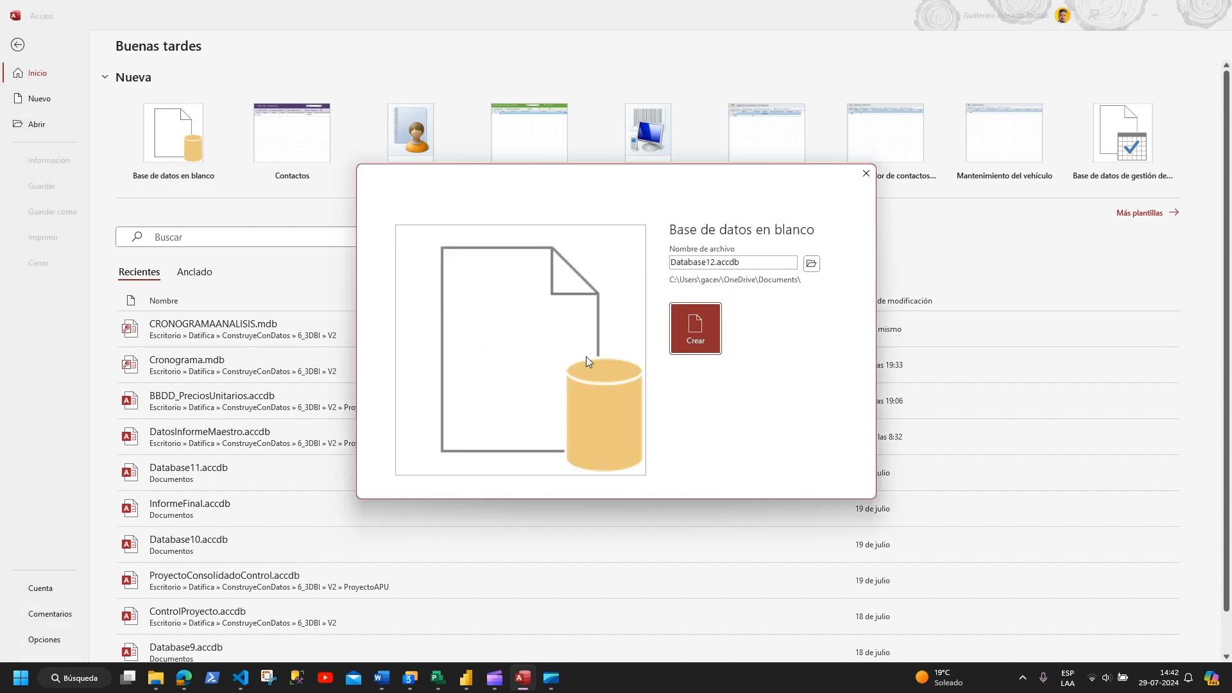
Step: Choose the V2 folder as the new database's location and reuse the name of CRONOGRAMAANALISIS.mdb as the base for its file name
click(813, 263)
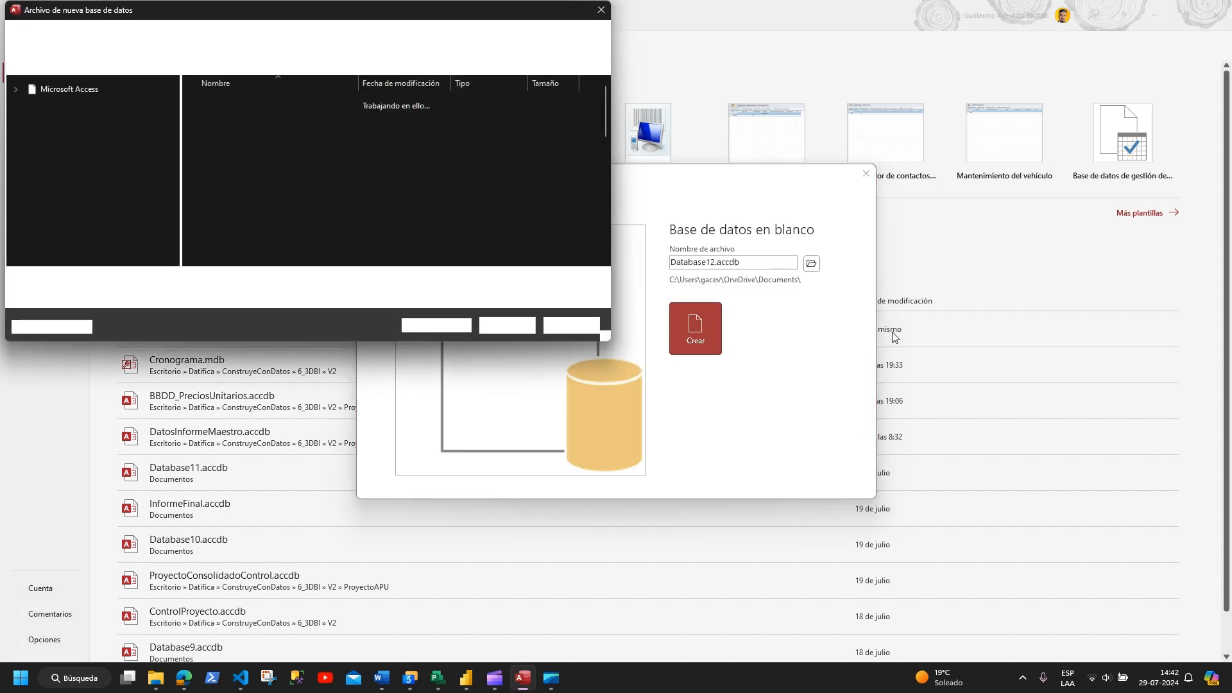
scroll(128, 190, down, 2)
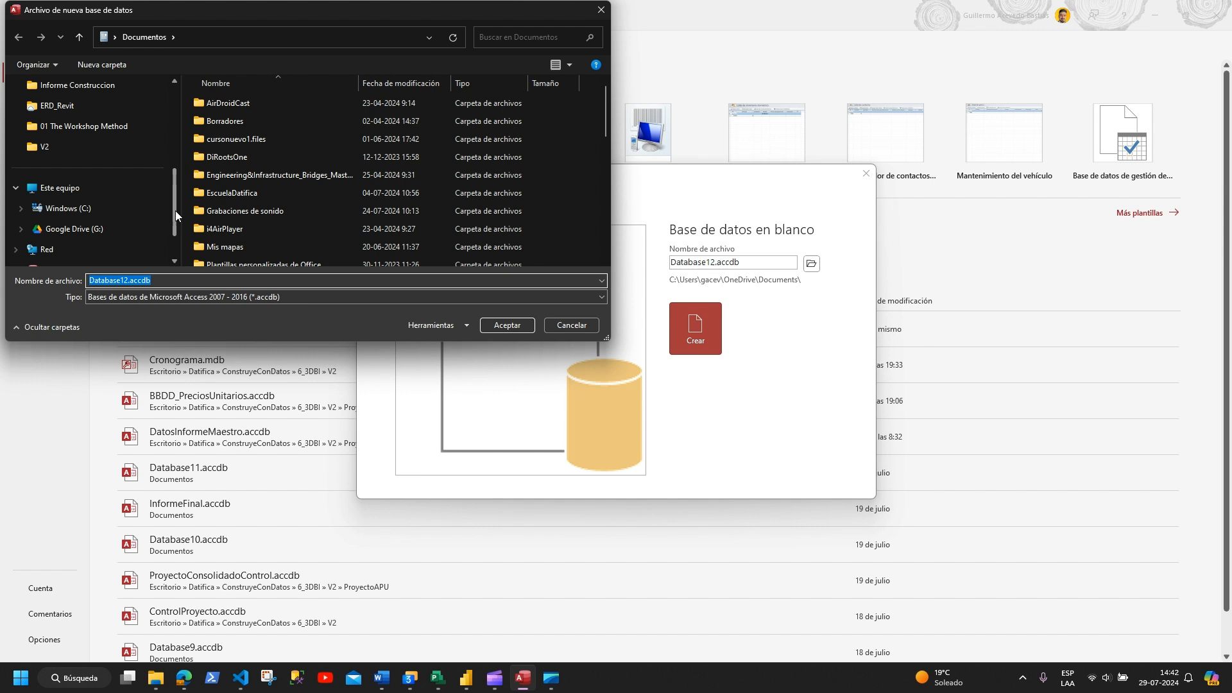
click(127, 190)
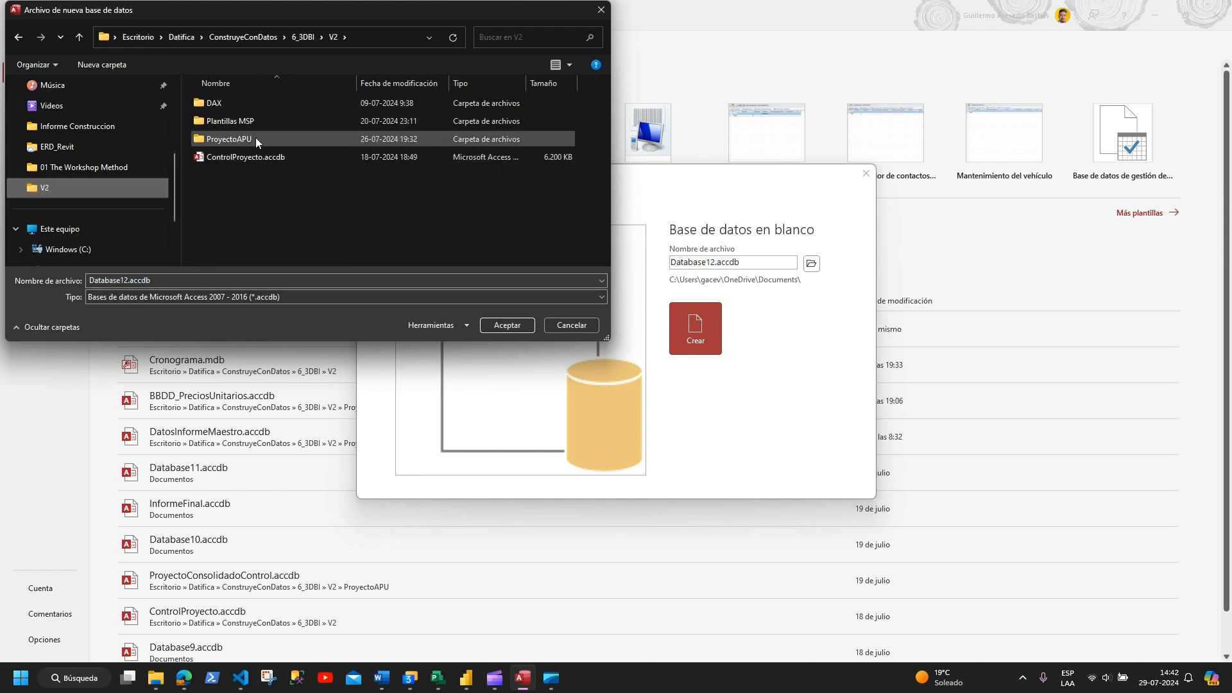
click(471, 299)
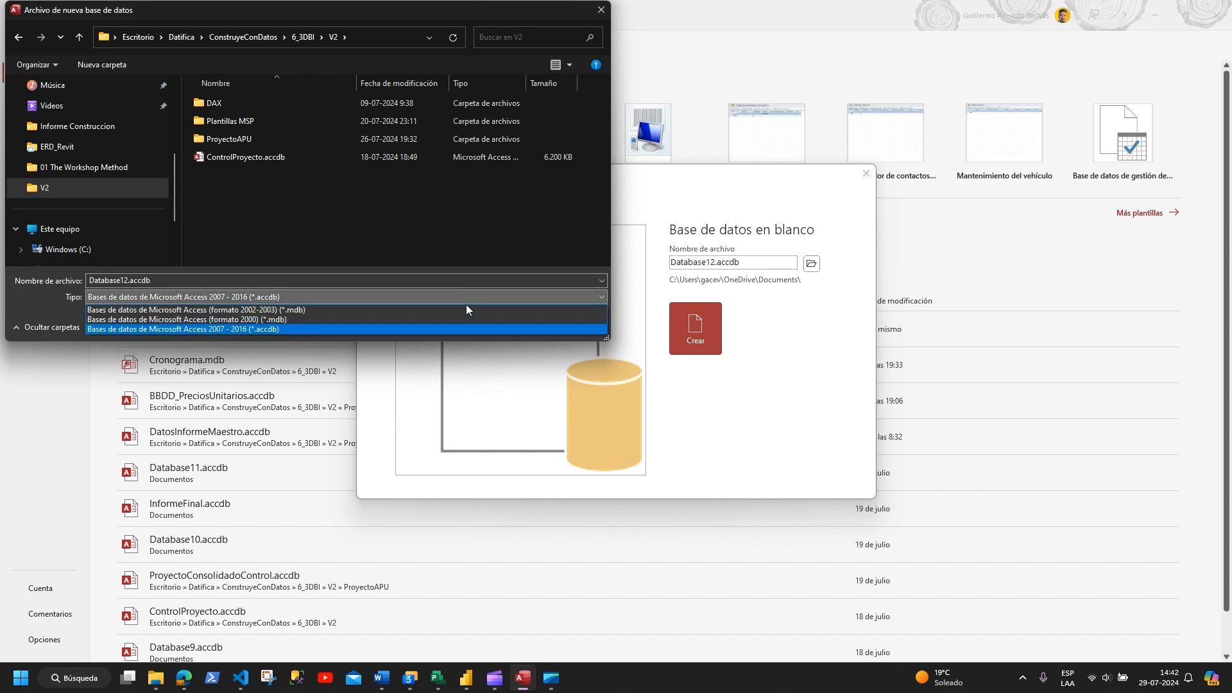
click(437, 322)
click(276, 192)
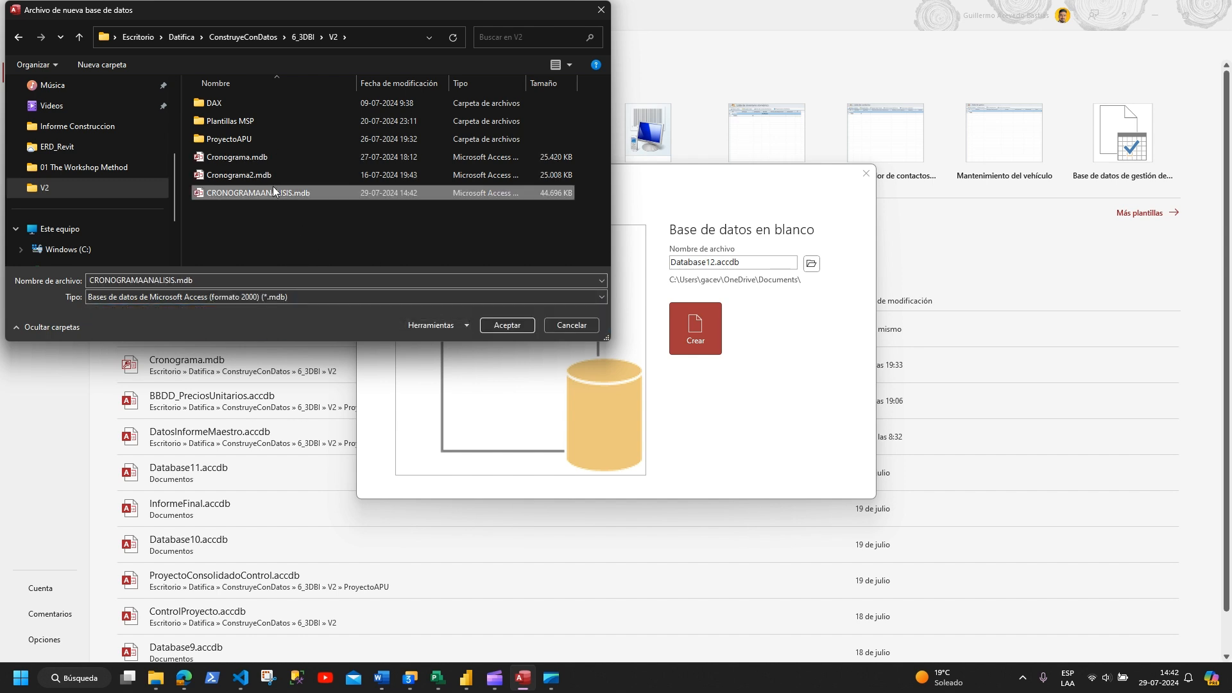
Step: Extend the new database's file name to CRONOGRAMAANALISIS-CONSOLIDADO
double_click(154, 280)
click(176, 281)
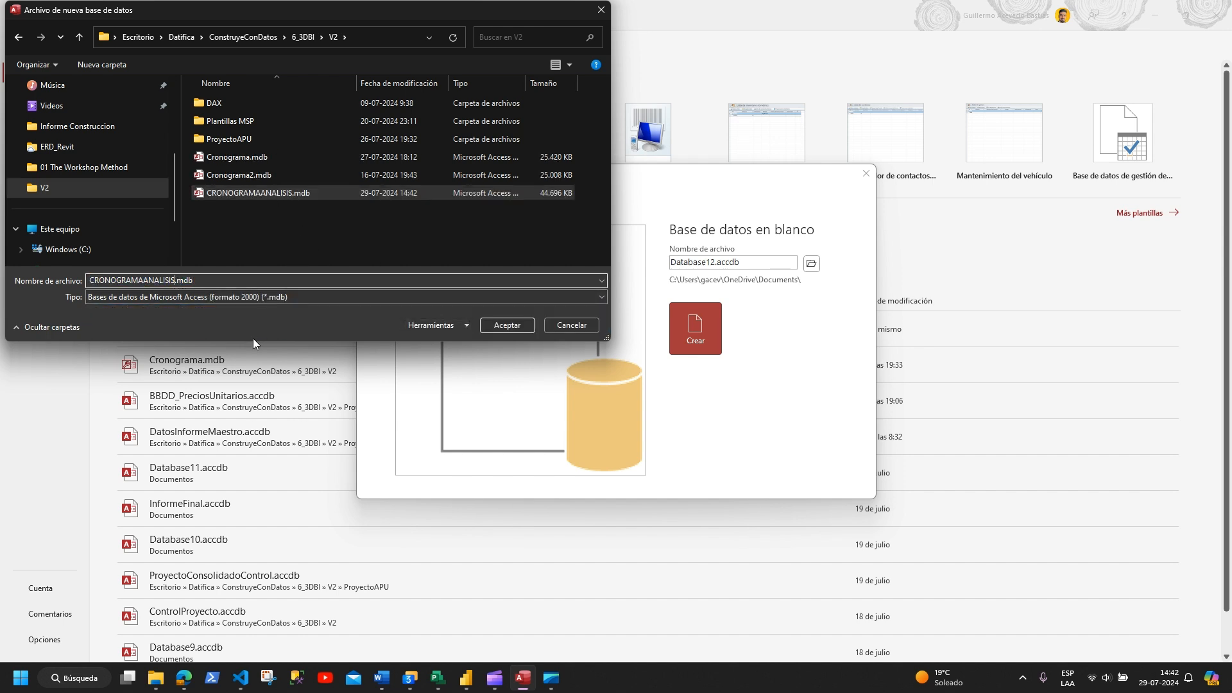
text(-)
text(co)
key(BackSpace)
key(BackSpace)
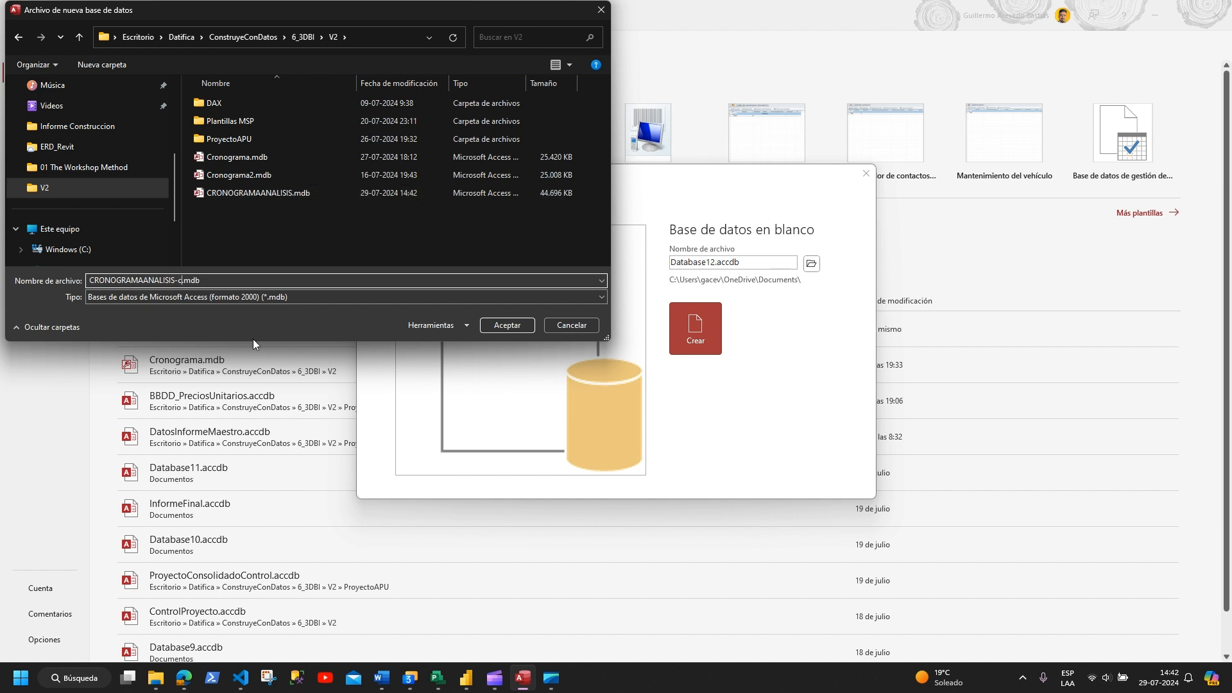
text(CONSO)
text(LIDADO)
Step: Set the file type to Microsoft Access 2007 - 2016 (*.accdb), create the database and close its empty default table
click(357, 303)
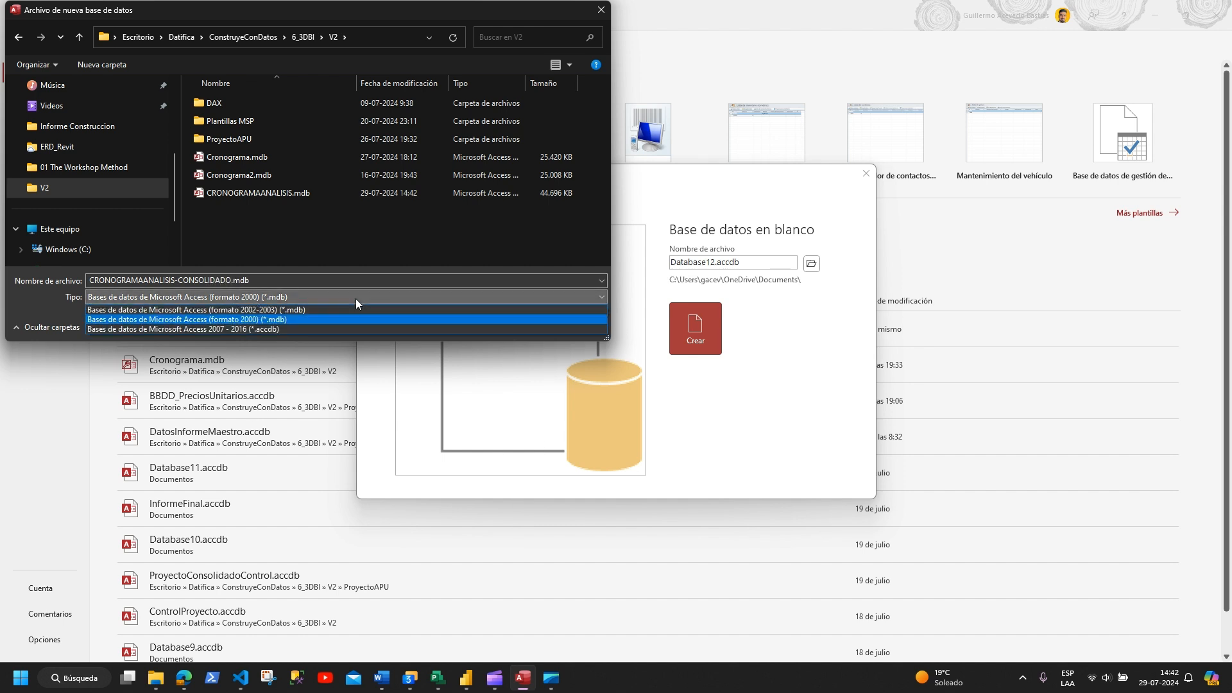
click(300, 329)
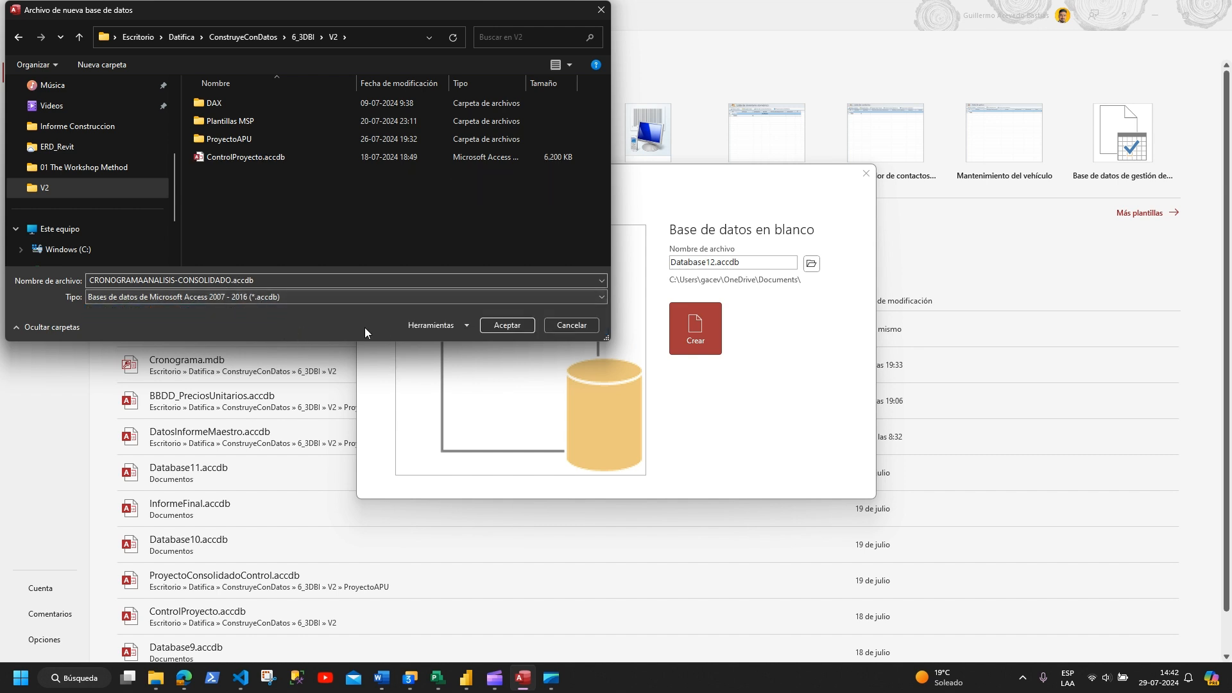
click(514, 326)
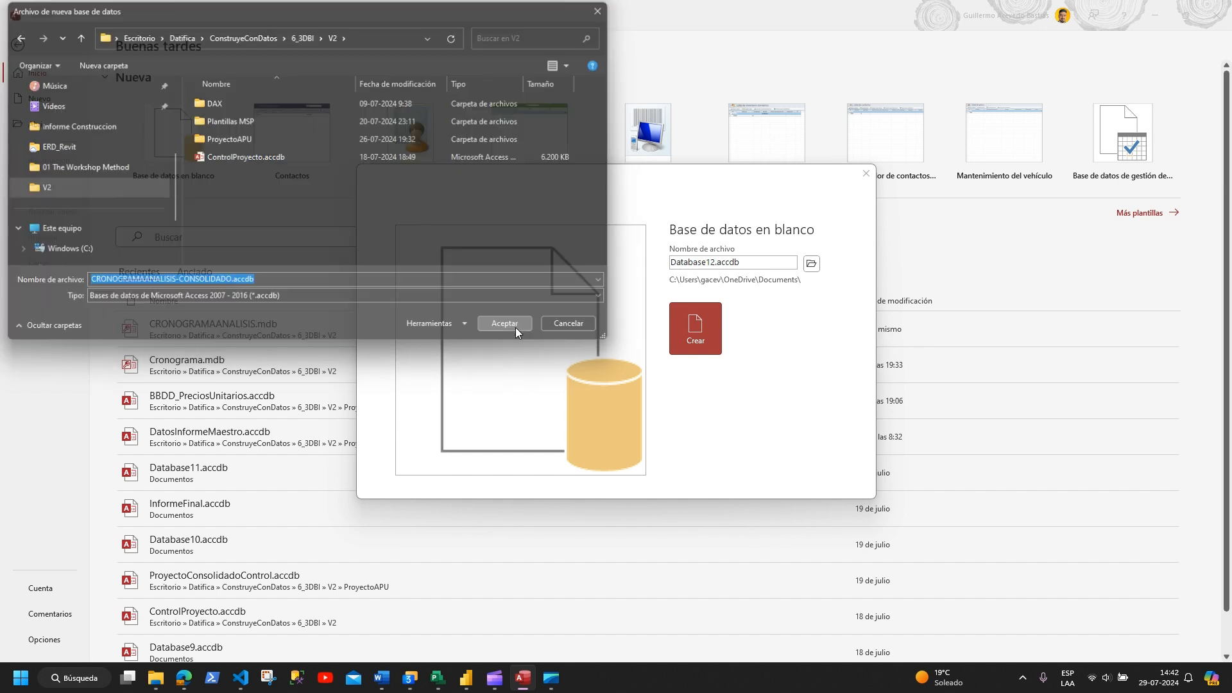
click(705, 340)
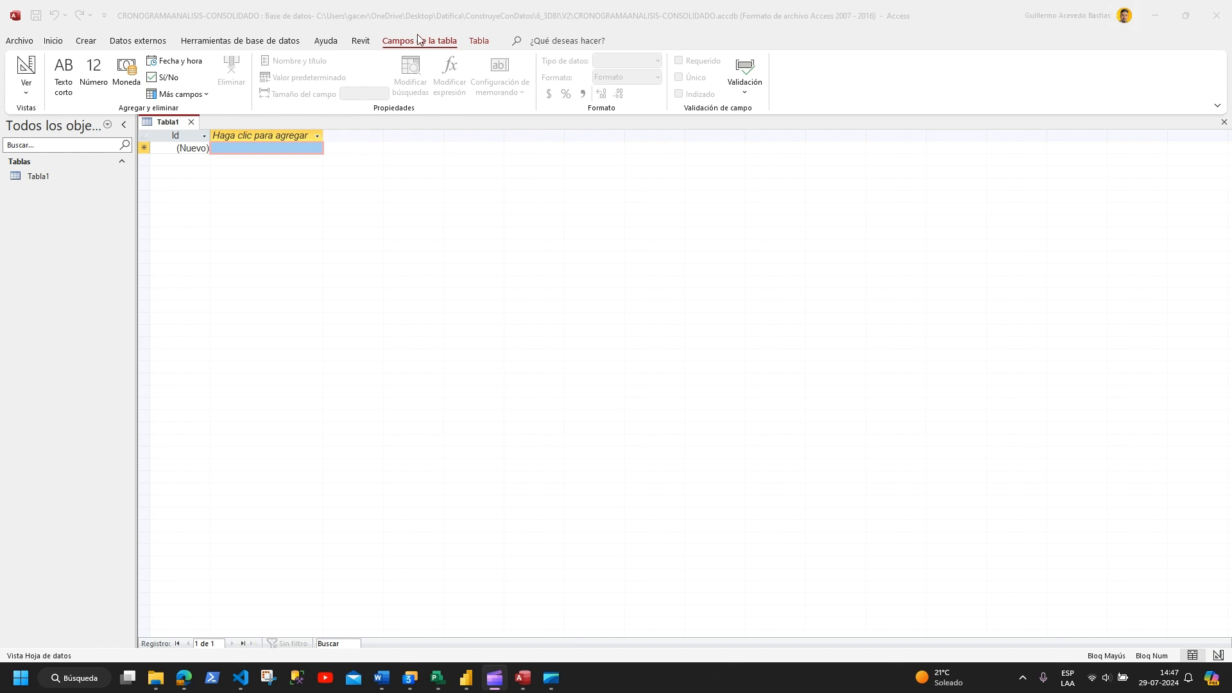
click(191, 122)
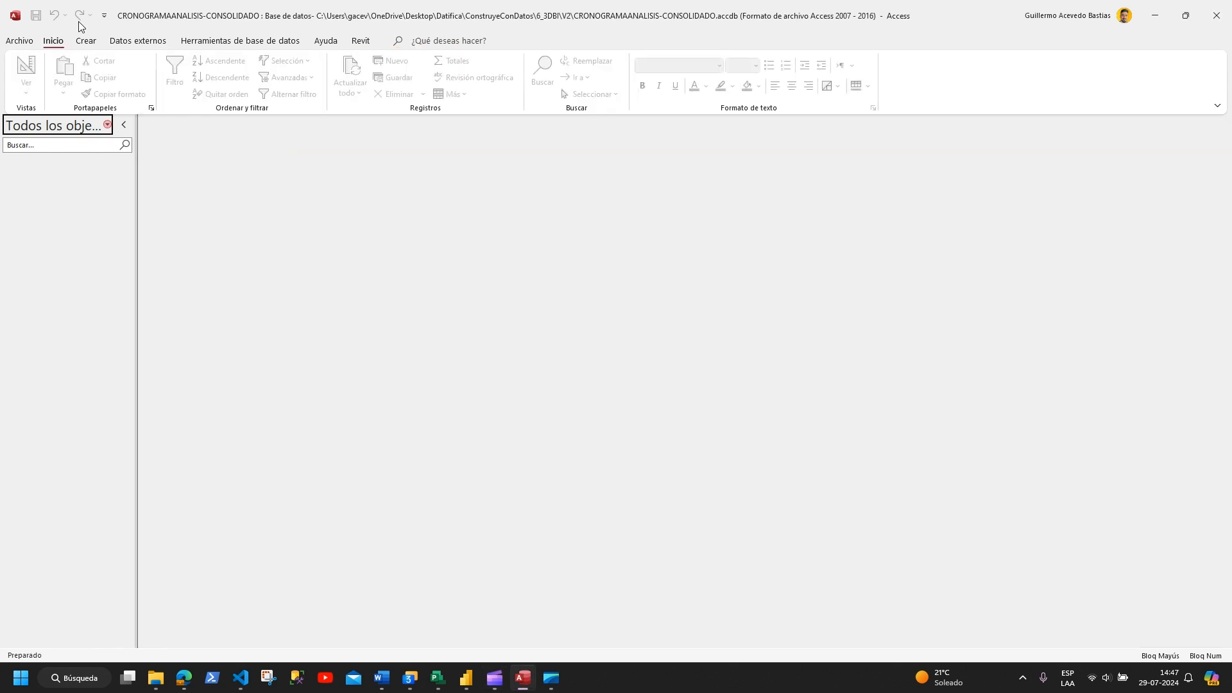
Step: Add a new external data source from an Access database, choosing CRONOGRAMAANALISIS.mdb in the V2 folder as the source file
click(137, 41)
click(32, 93)
mouse_move(82, 153)
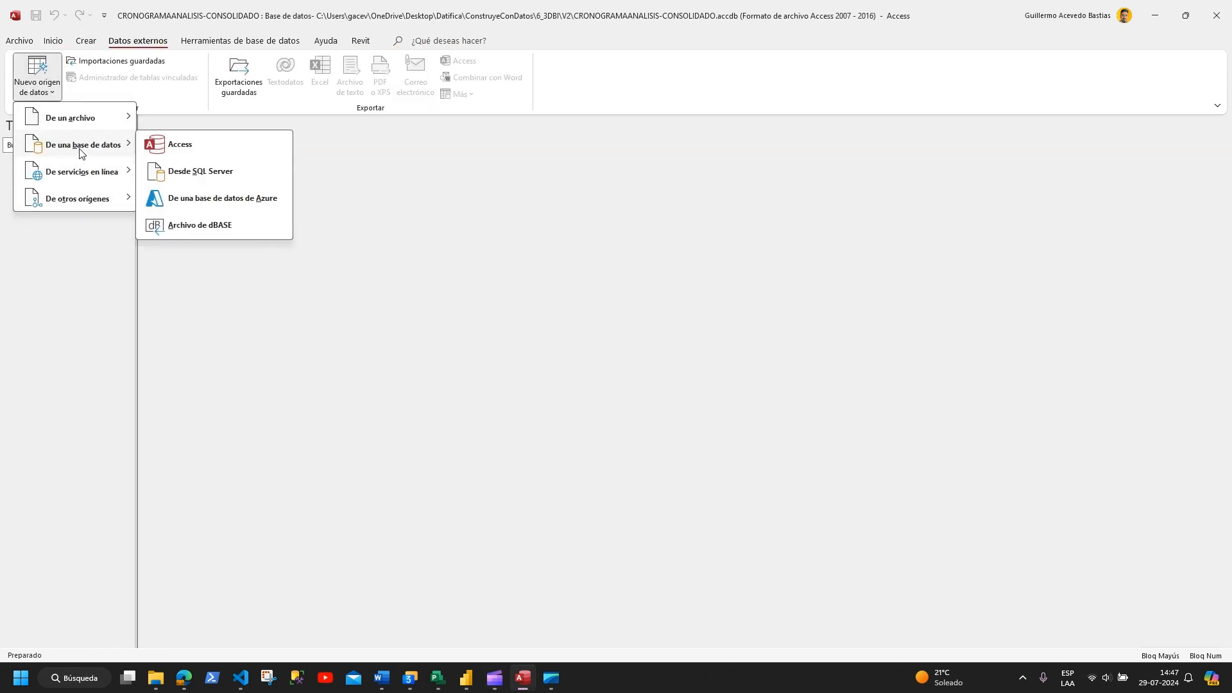
click(180, 144)
click(812, 244)
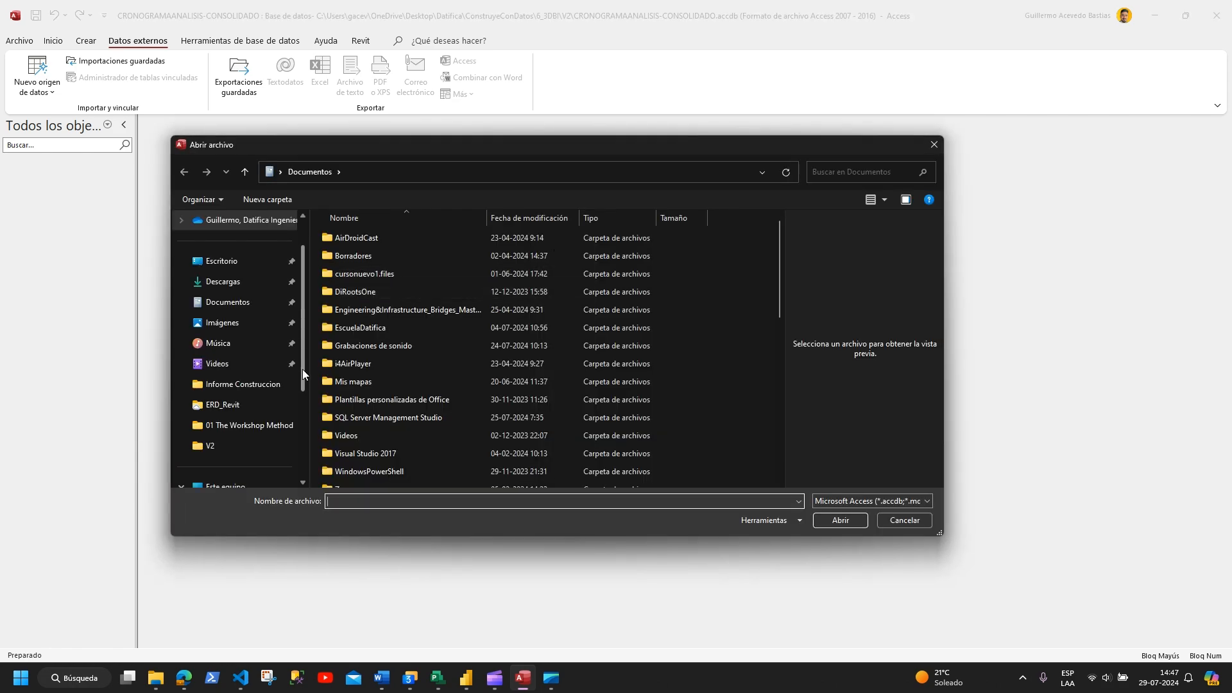
drag(303, 373, 304, 422)
click(256, 364)
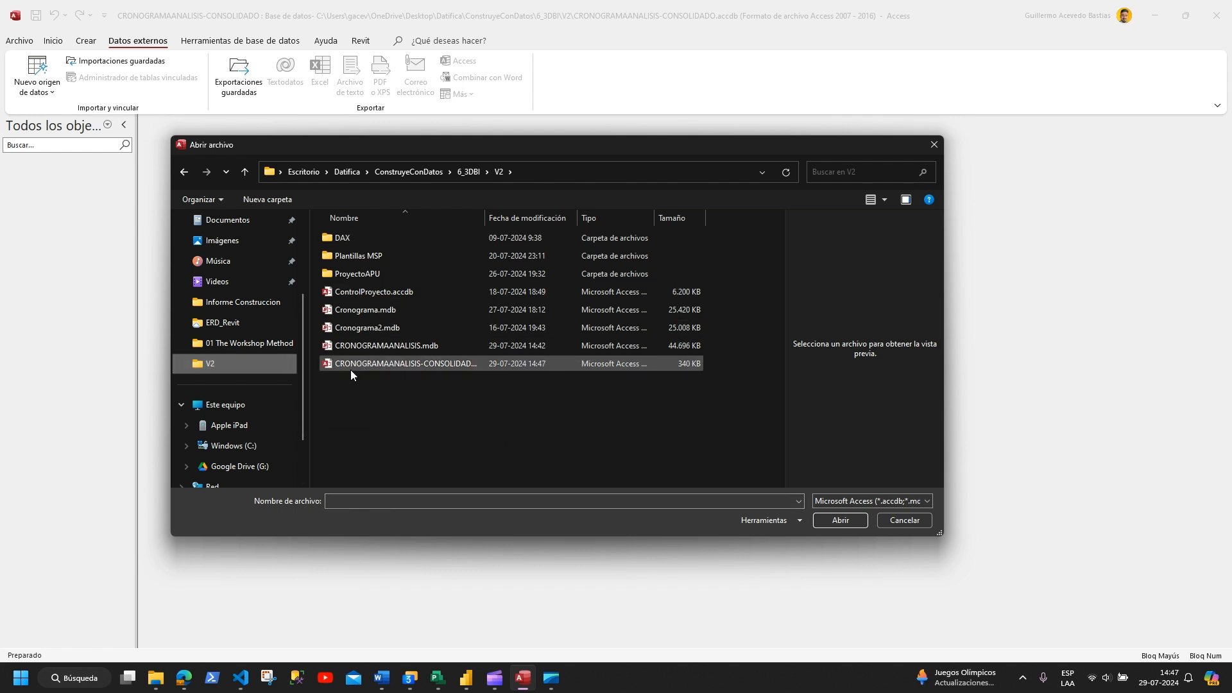
click(441, 348)
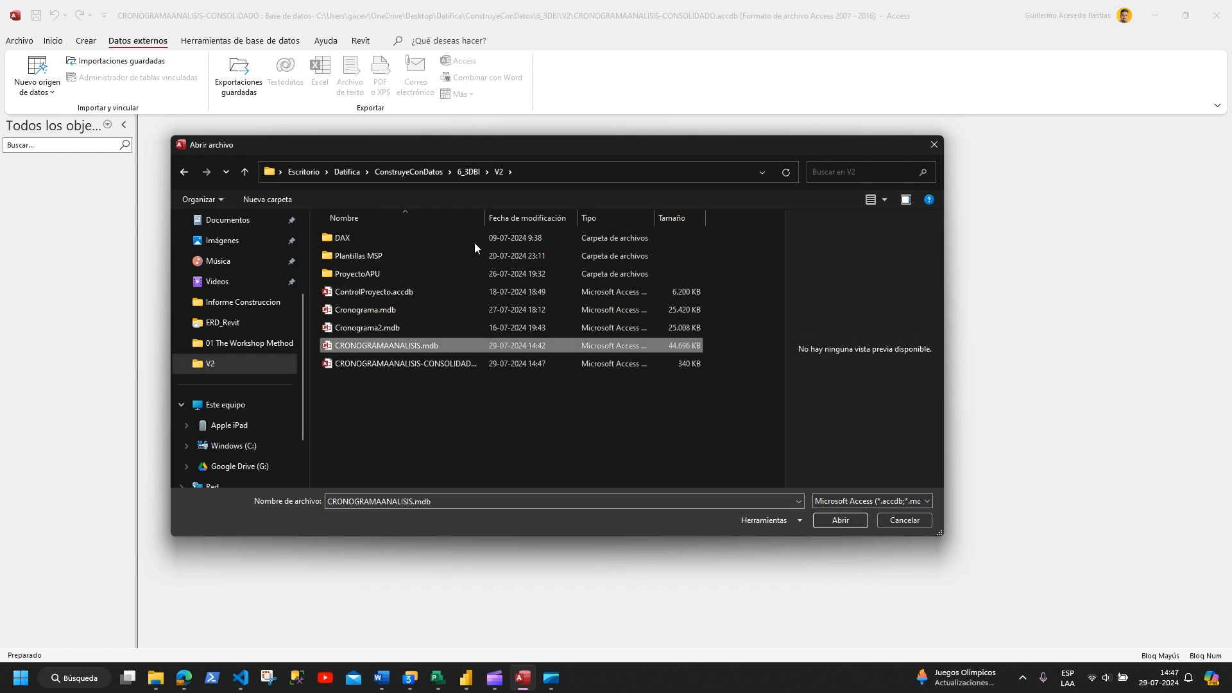
double_click(485, 218)
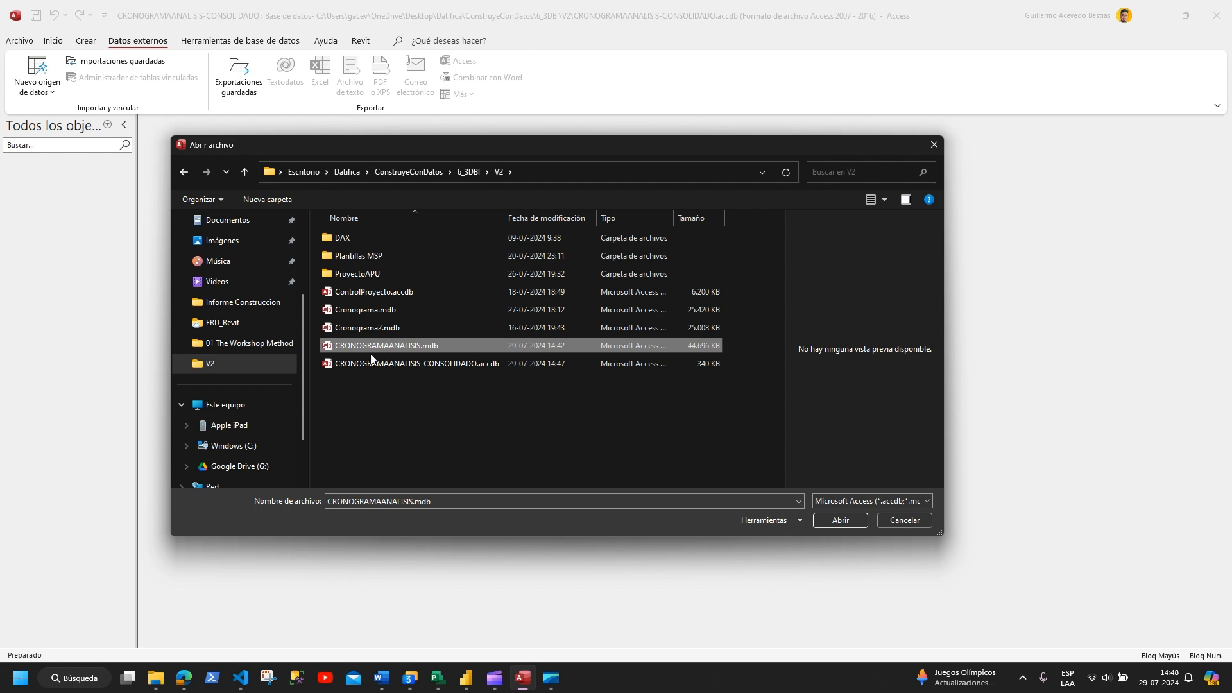
click(840, 521)
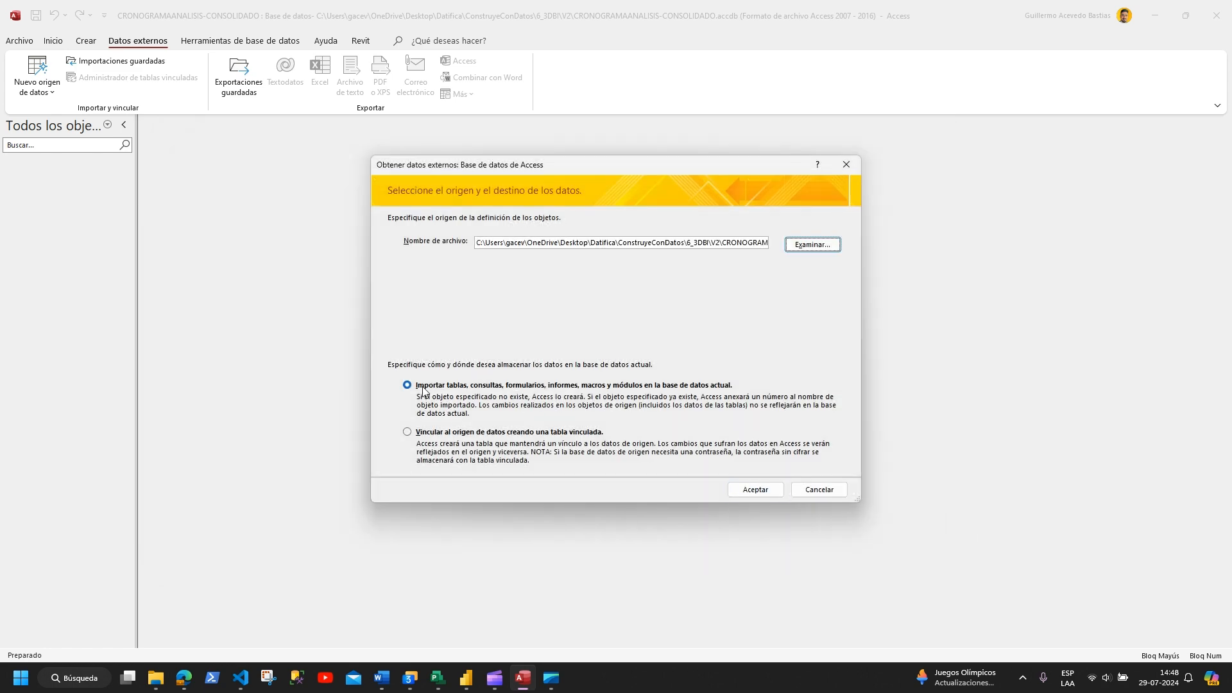
Step: Link to the source data instead of importing it, selecting only the MSP_EpmTask table
click(407, 432)
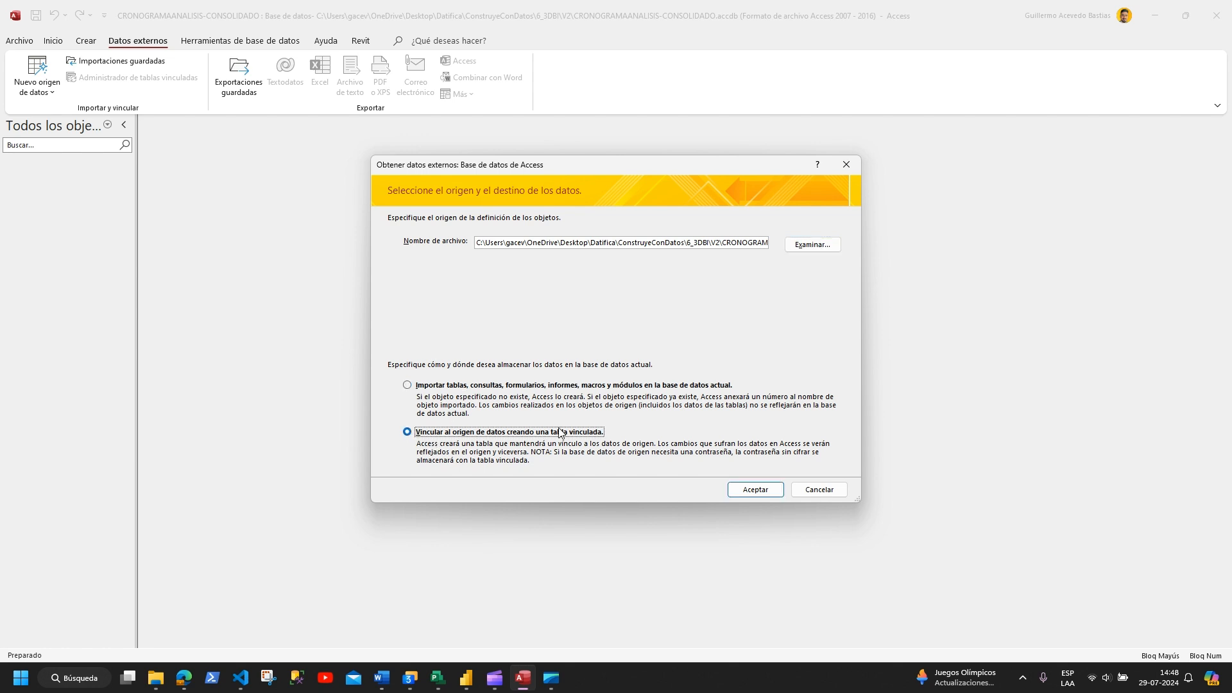
click(755, 489)
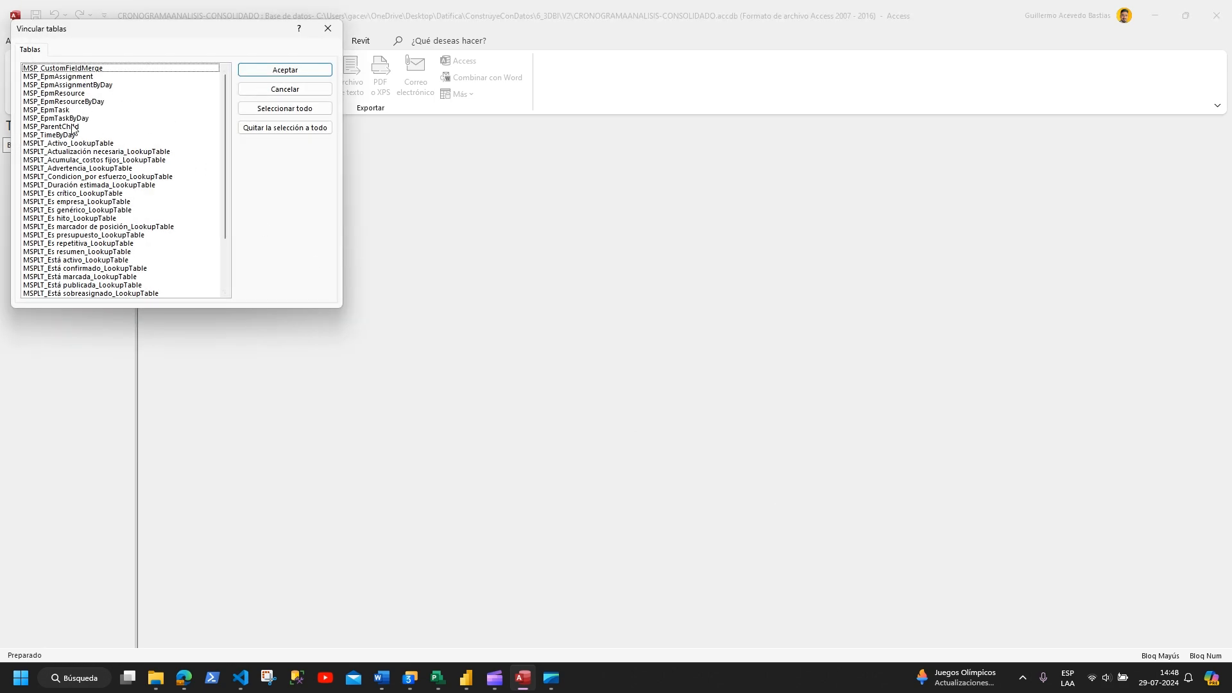
click(57, 101)
click(53, 109)
click(43, 95)
click(44, 102)
click(50, 86)
click(48, 95)
click(56, 86)
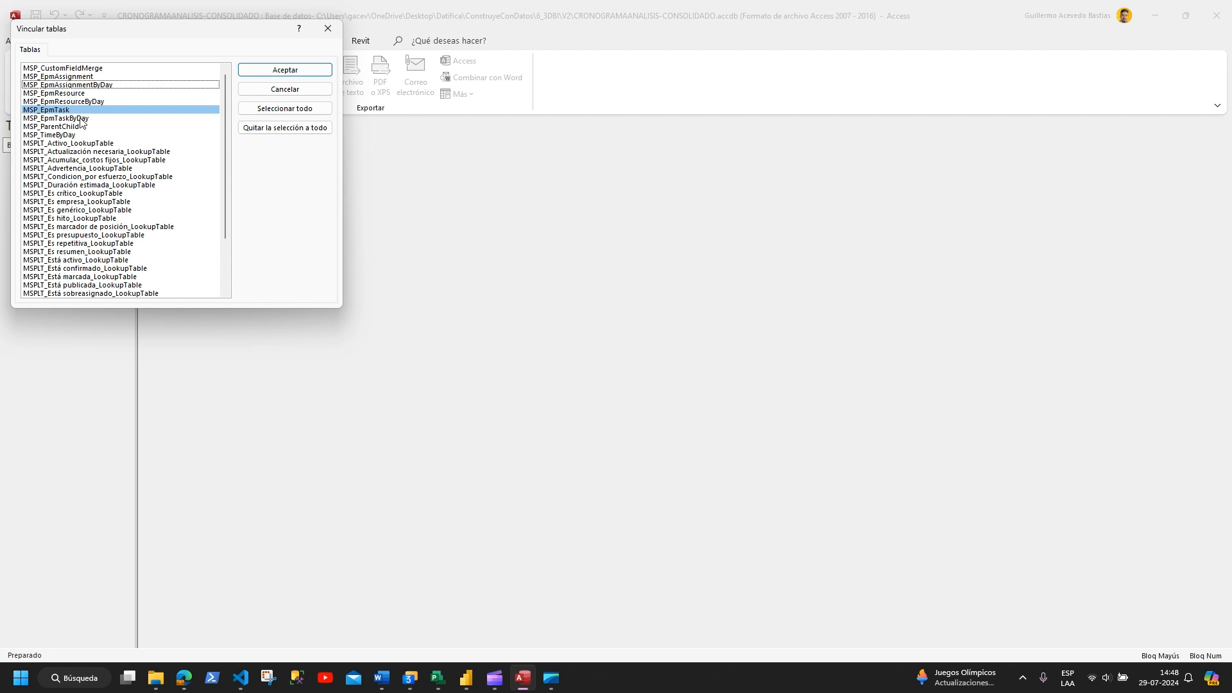
click(286, 70)
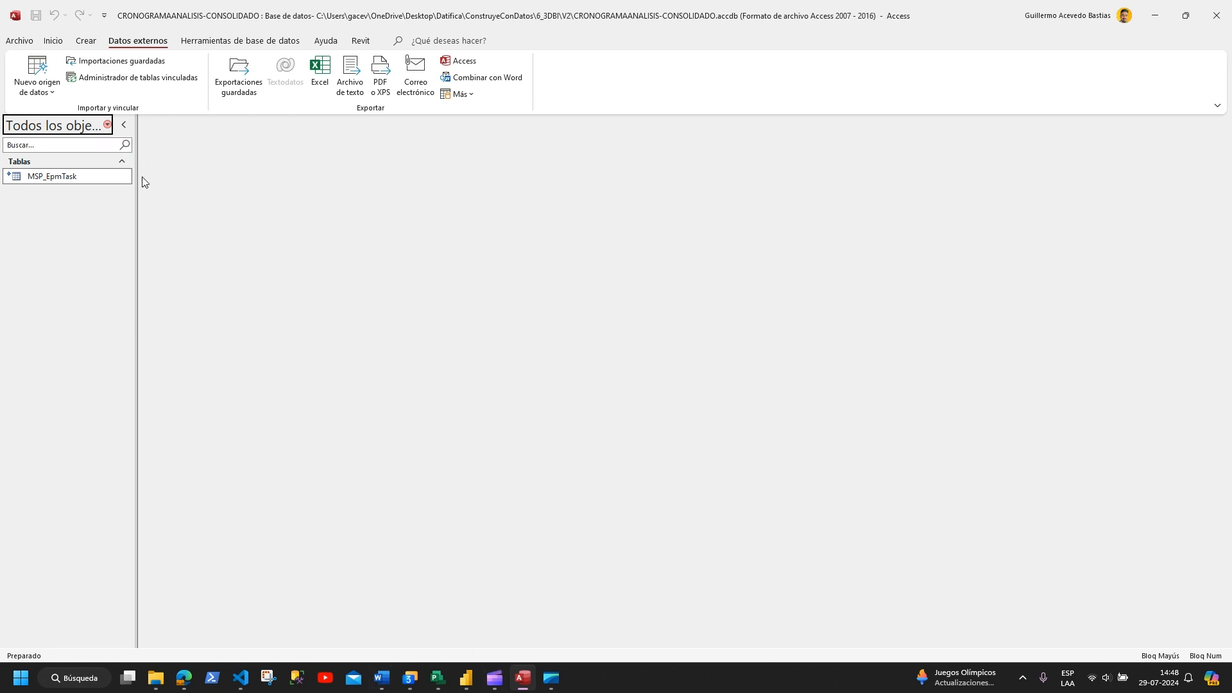
Step: Open the linked MSP_EpmTask table and look through its columns from first to last
click(38, 176)
double_click(38, 176)
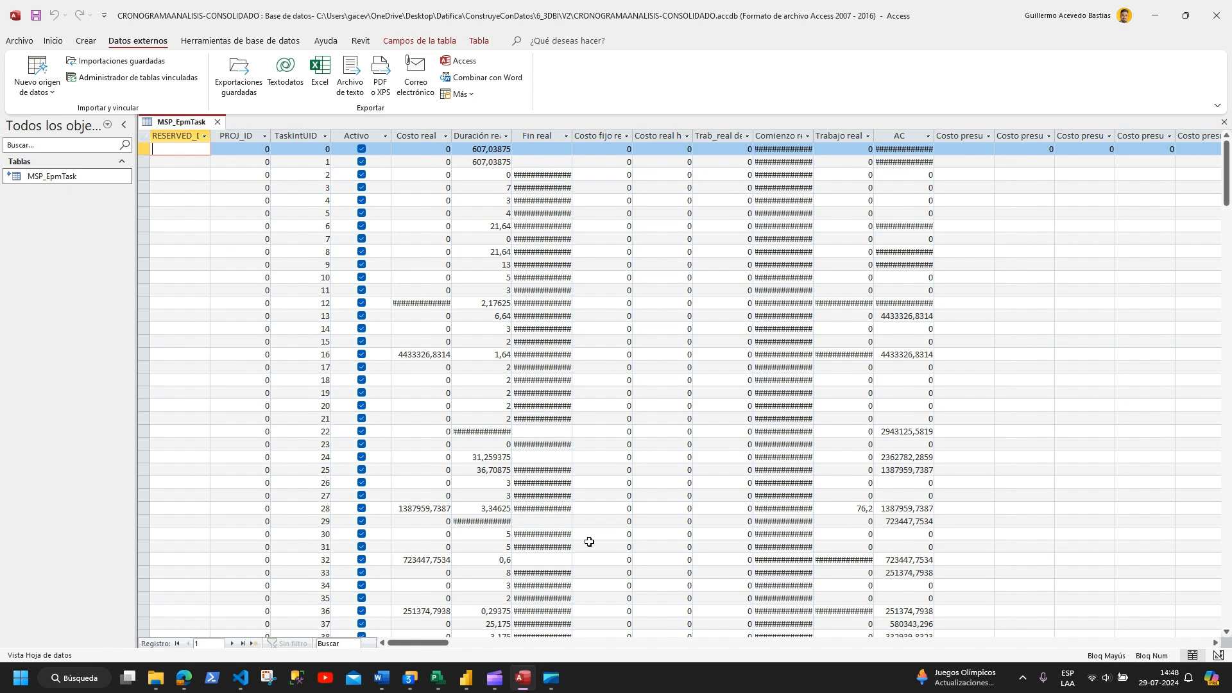
drag(418, 642, 1017, 642)
drag(787, 652, 408, 661)
Step: Switch to Power BI Desktop and create a new blank report
click(472, 684)
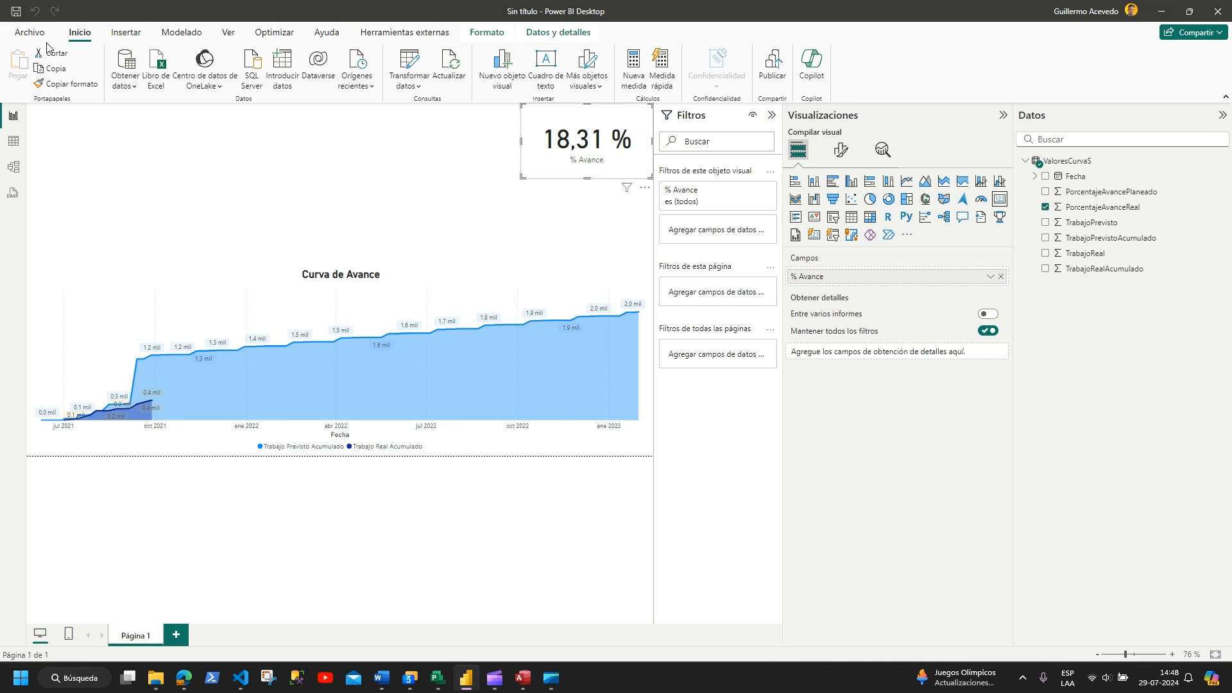
click(29, 32)
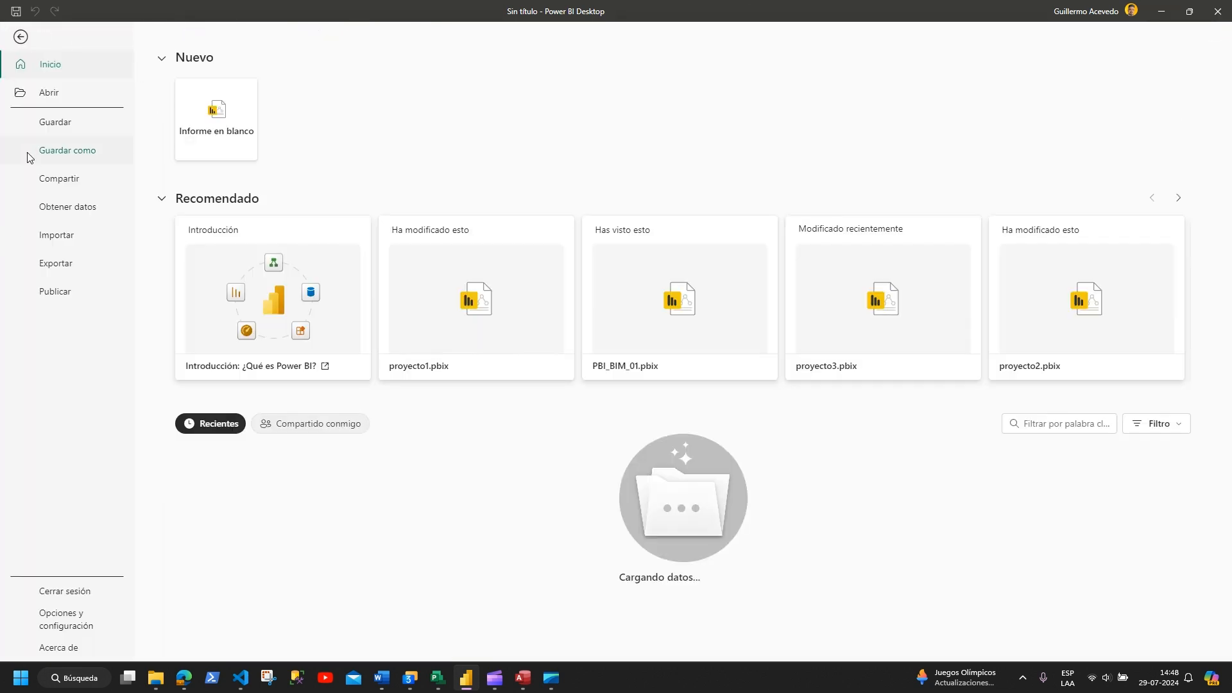
click(237, 122)
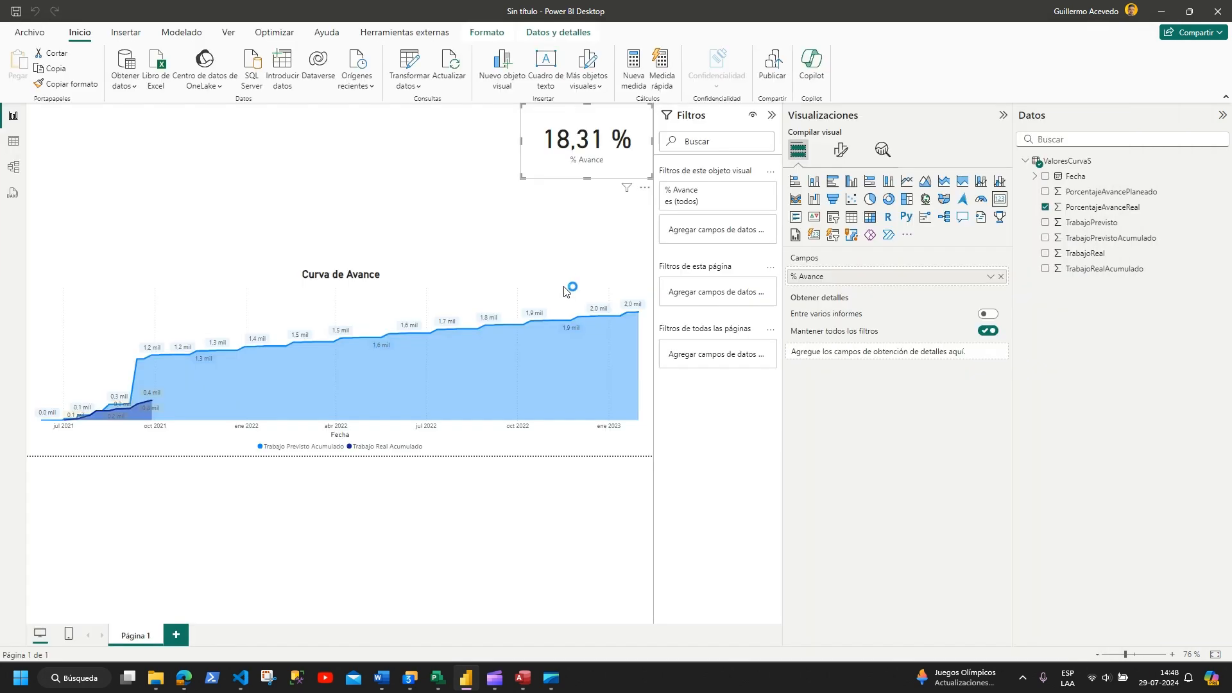
Step: Switch back to Access, create a new query in SQL view, and clear its default SELECT text
click(524, 678)
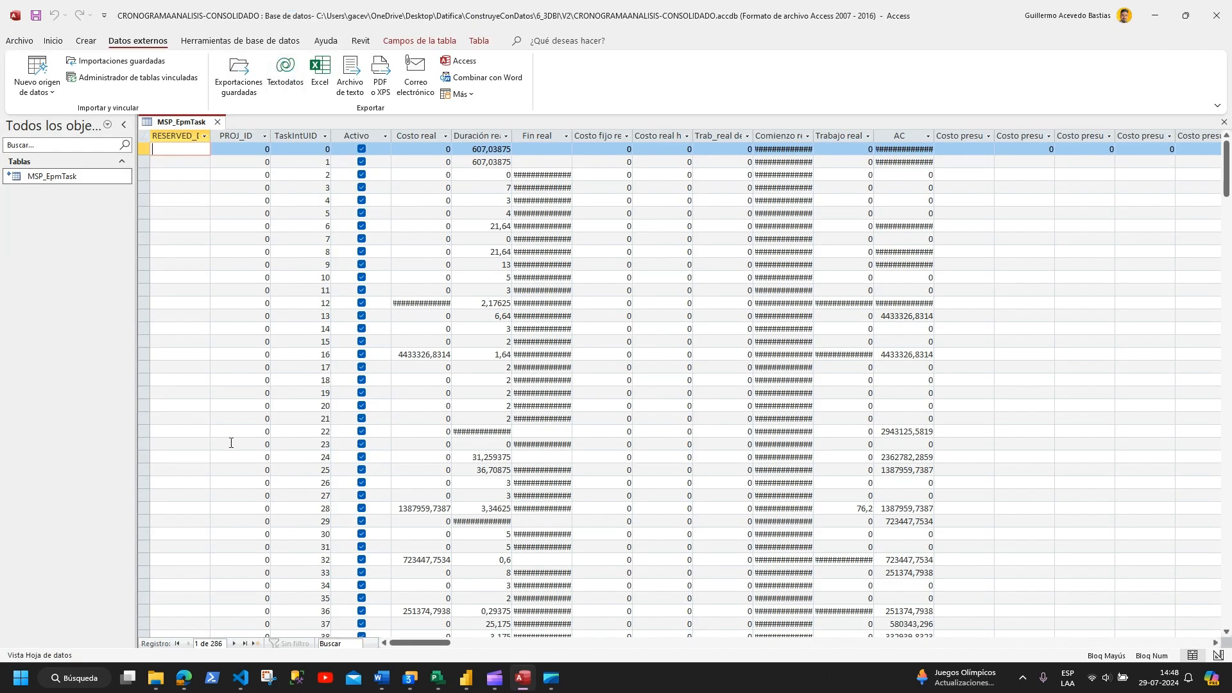
click(86, 40)
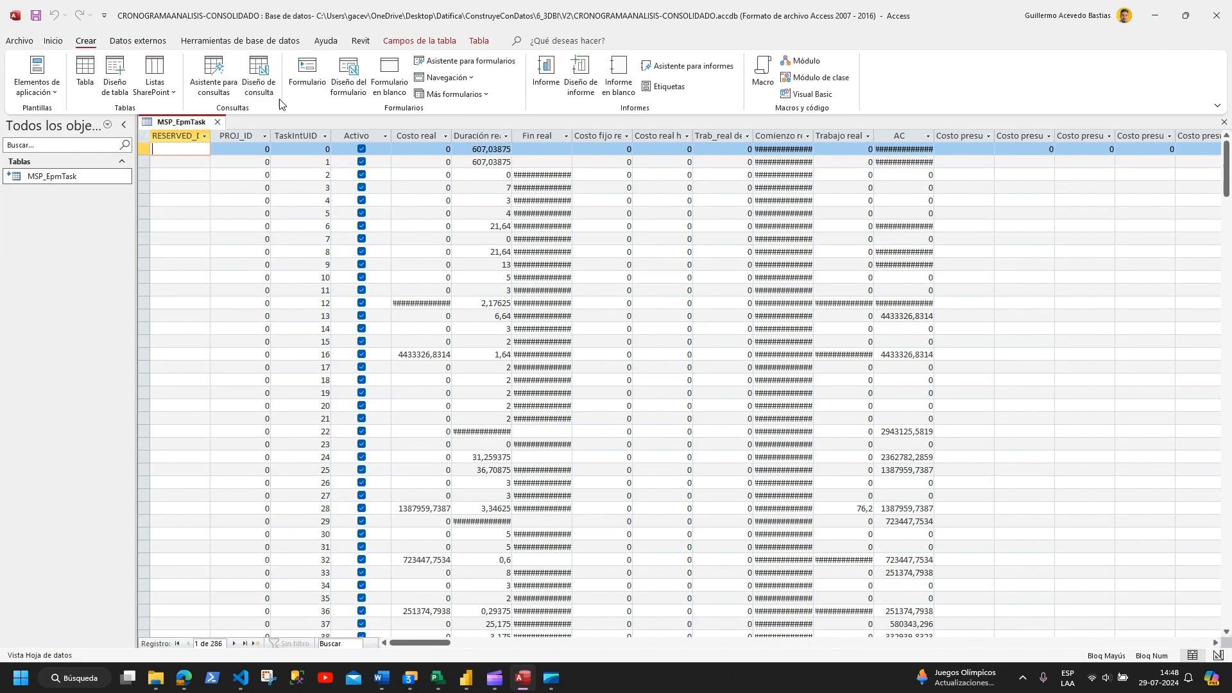
click(268, 79)
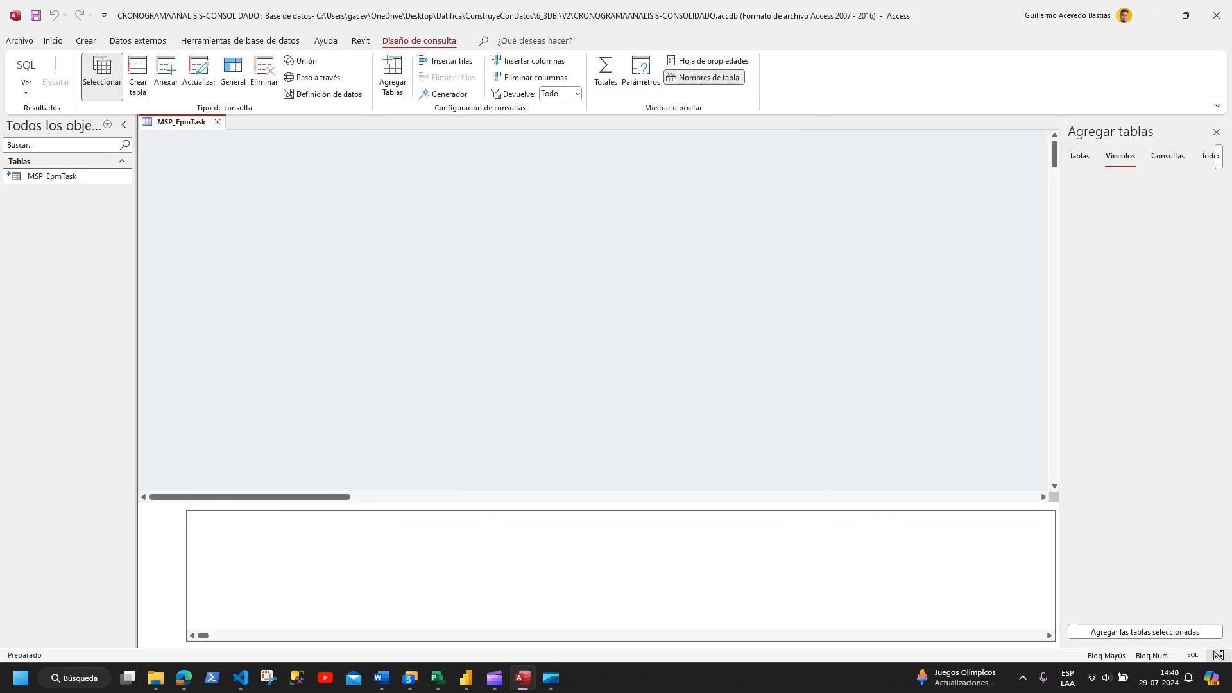
click(27, 77)
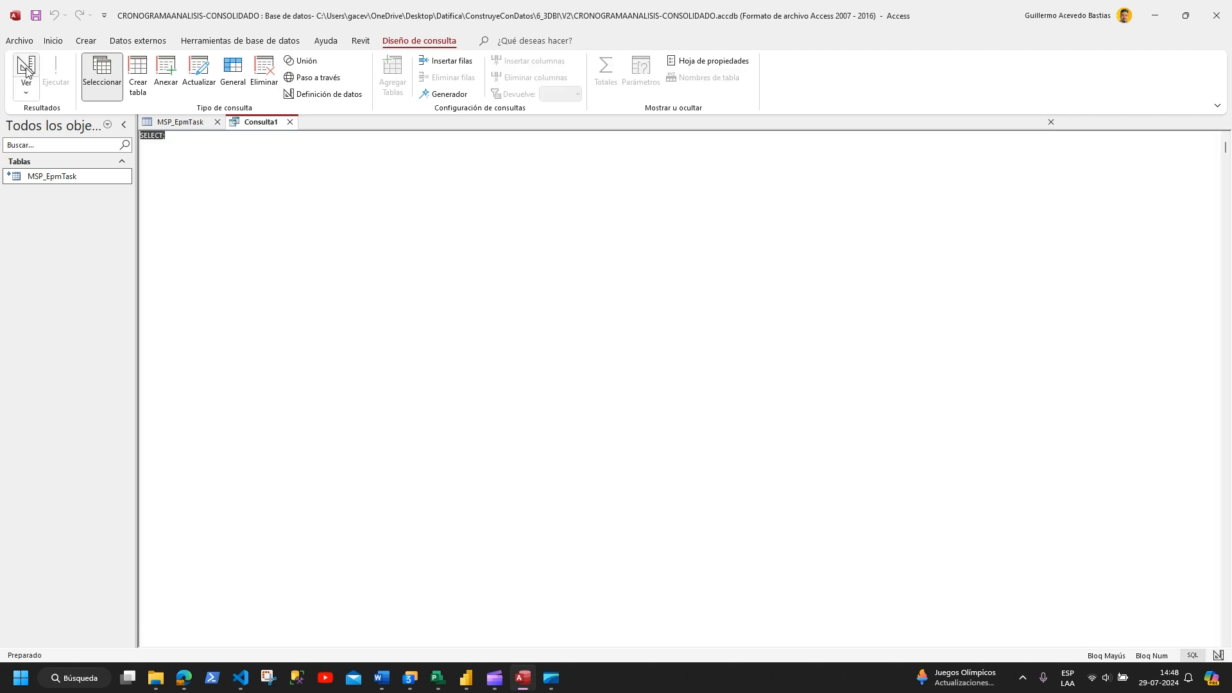
key(ctrl+a)
key(Delete)
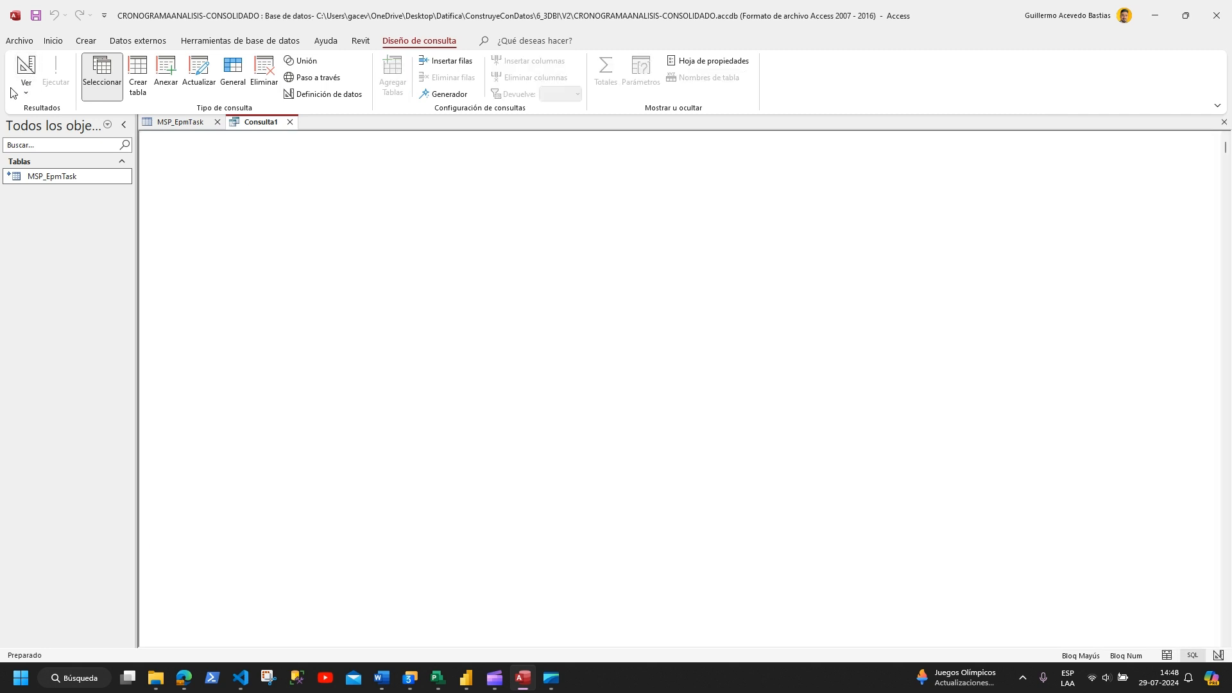
Step: Switch to Visual Studio Code, review the SELECT query in Untitled-14, and copy its entire text
click(240, 677)
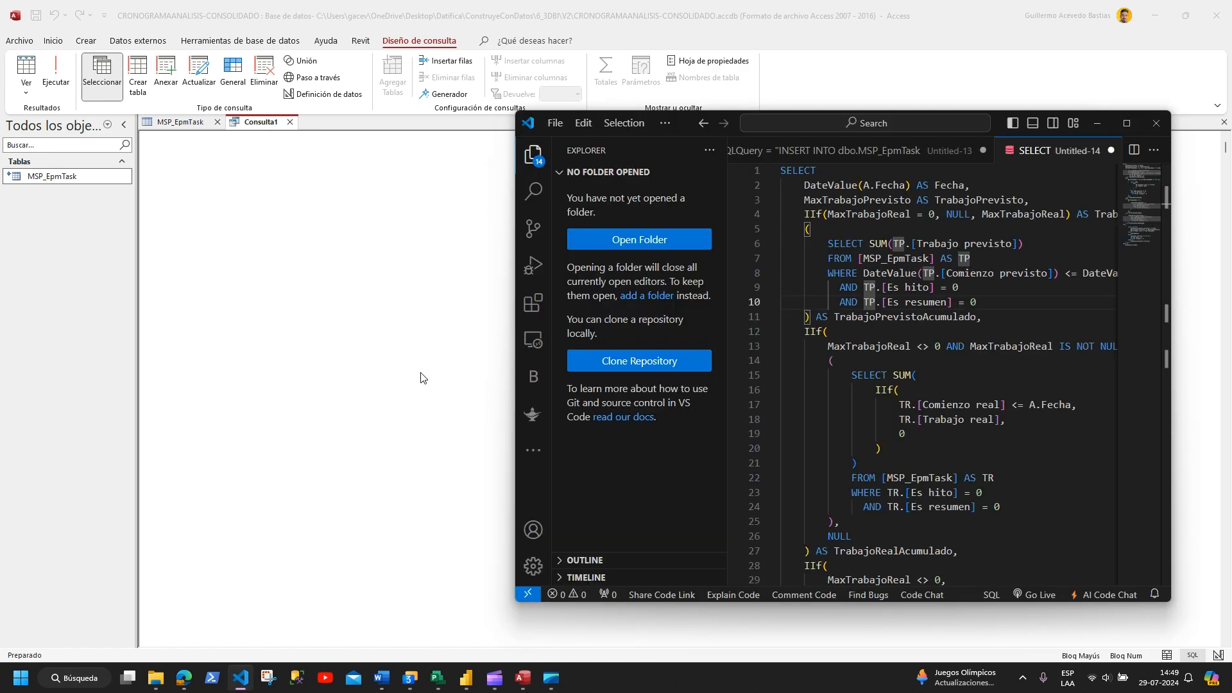
click(1126, 123)
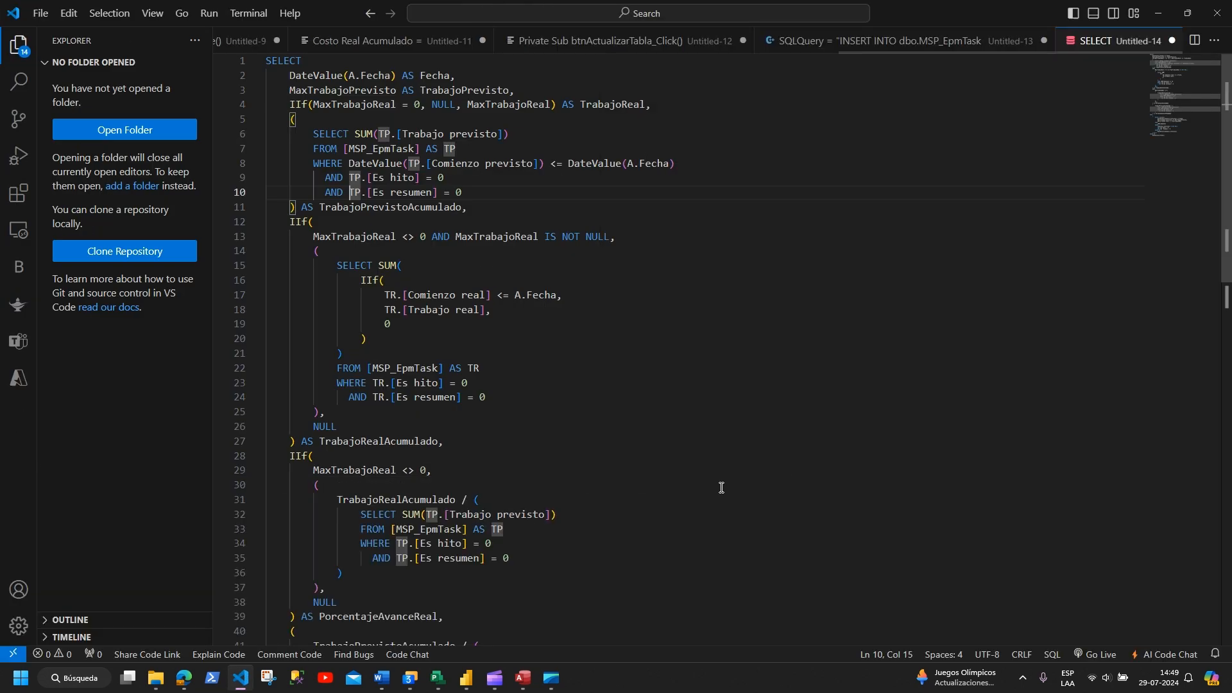
click(599, 331)
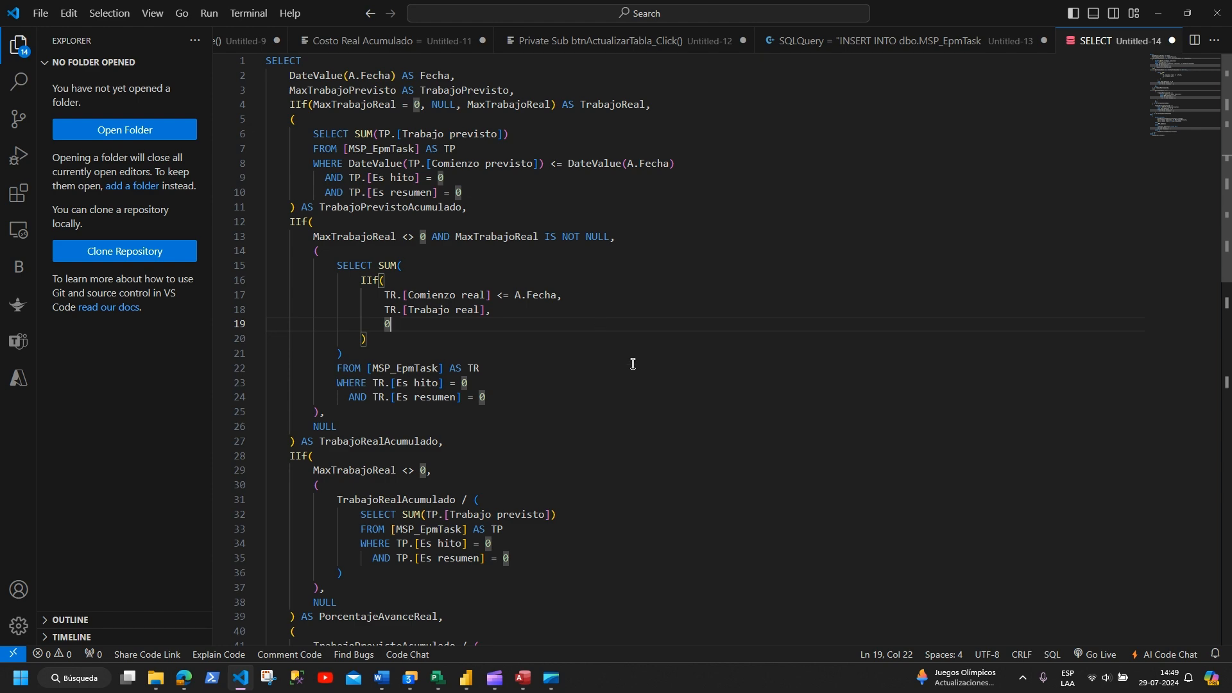
scroll(641, 385, down, 1)
click(653, 417)
scroll(606, 552, down, 5)
scroll(597, 551, down, 3)
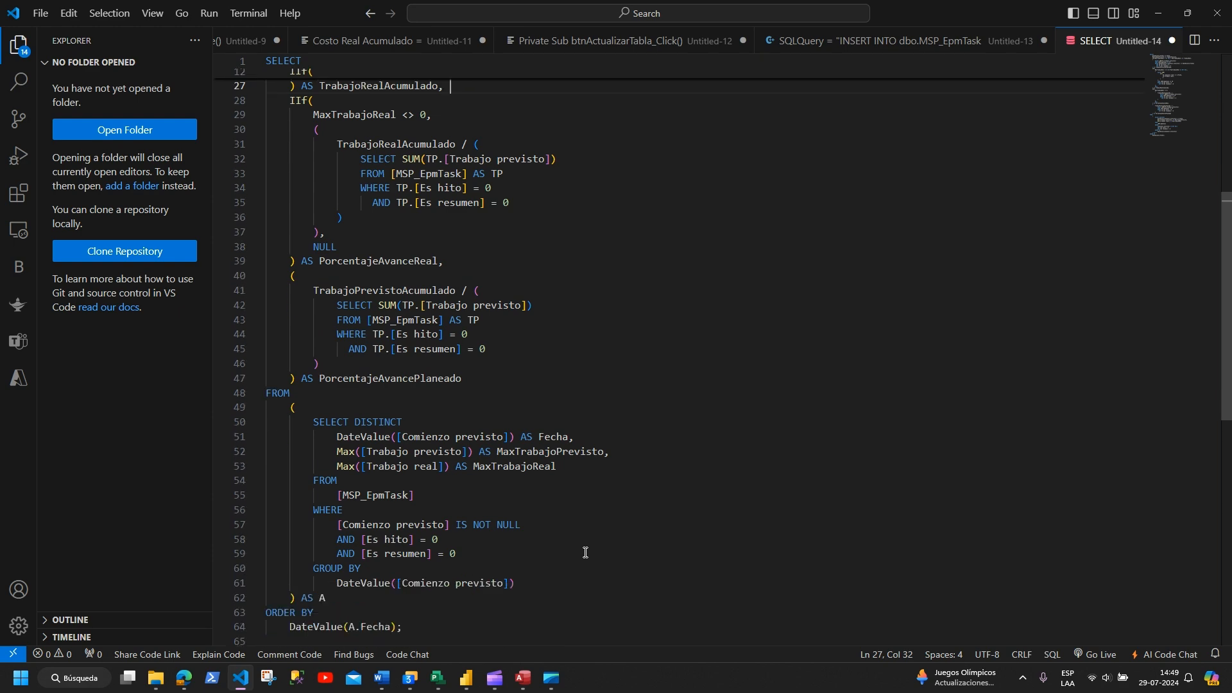
scroll(513, 585, down, 4)
key(ctrl+a)
drag(171, 3, 209, 4)
key(ctrl+c)
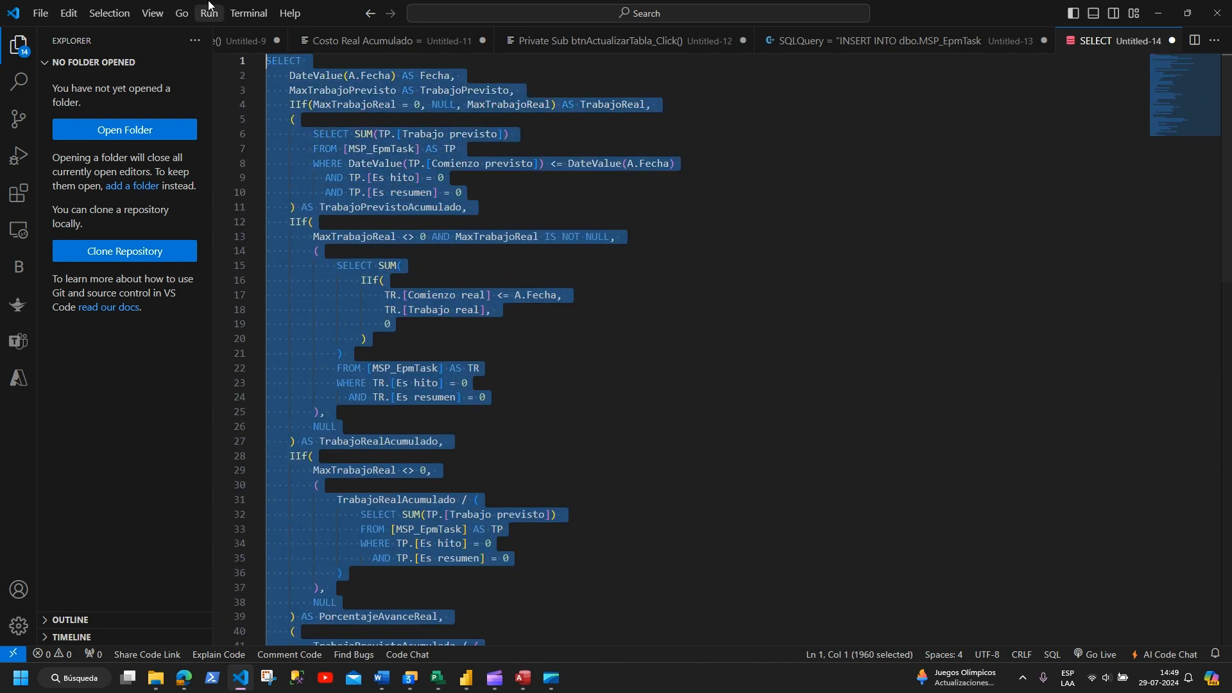
Step: Return to Access, paste the copied SQL into the empty query, and run it
click(1153, 7)
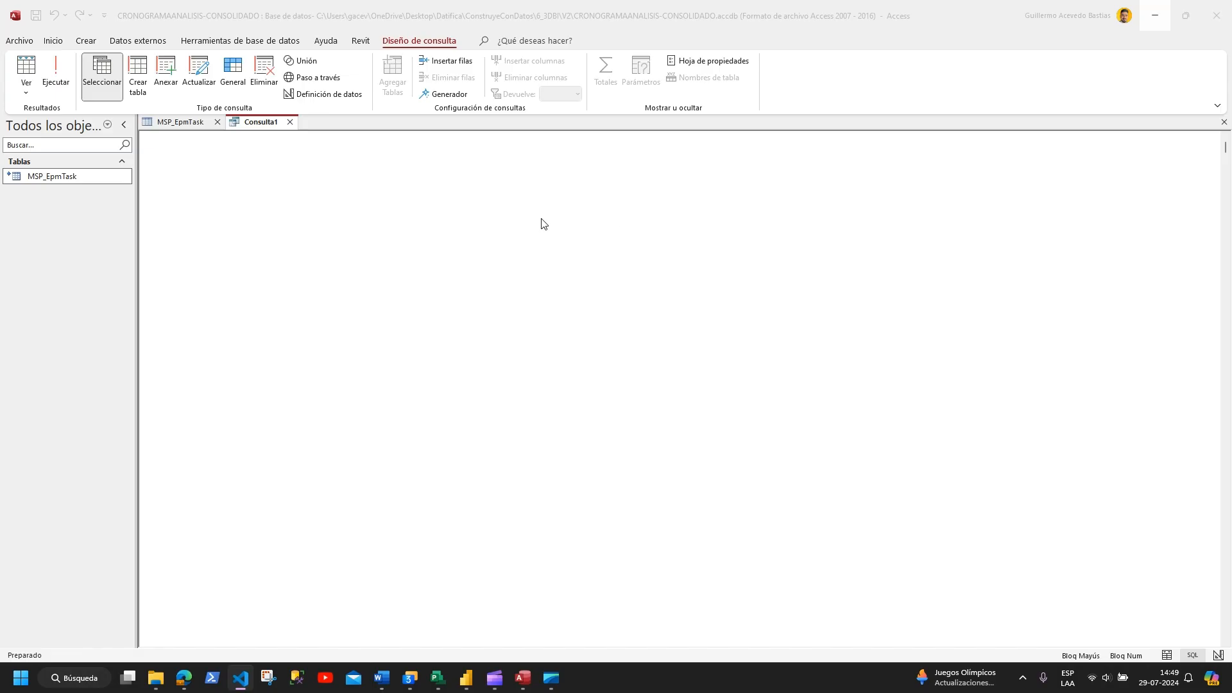
key(ctrl+v)
click(51, 91)
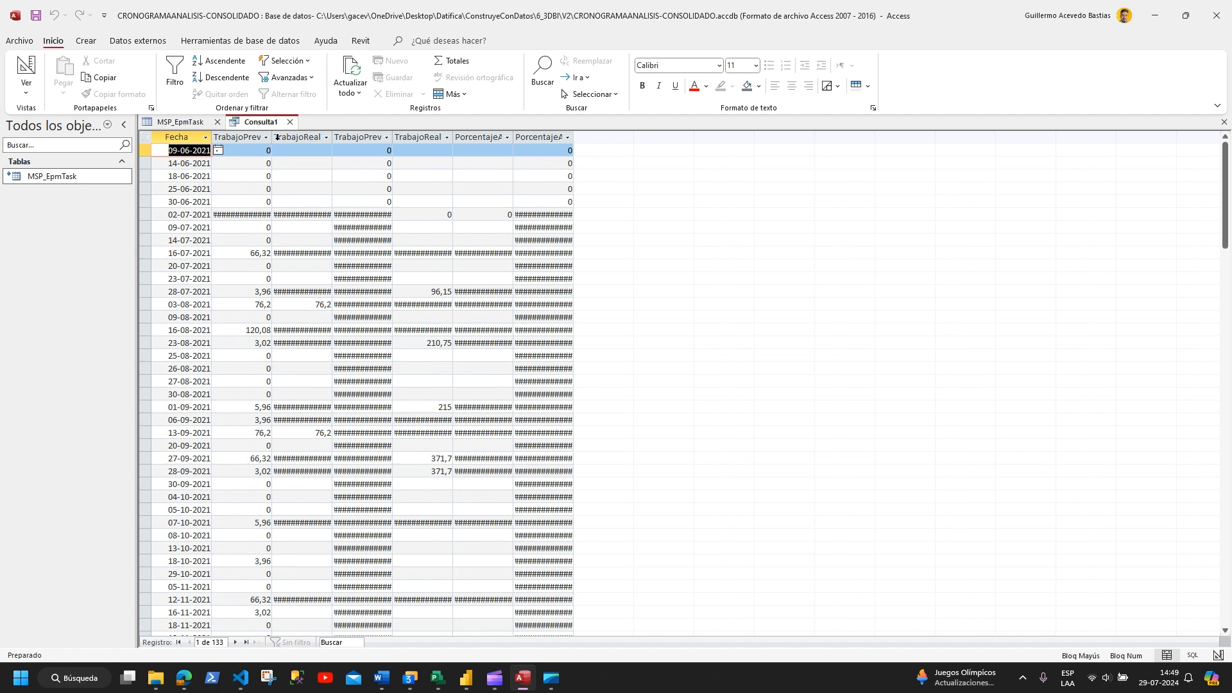
Step: Fit the widths of the TrabajoPrevisto, TrabajoReal and TrabajoPrevistoAcumulado columns to their contents and inspect their results
double_click(272, 136)
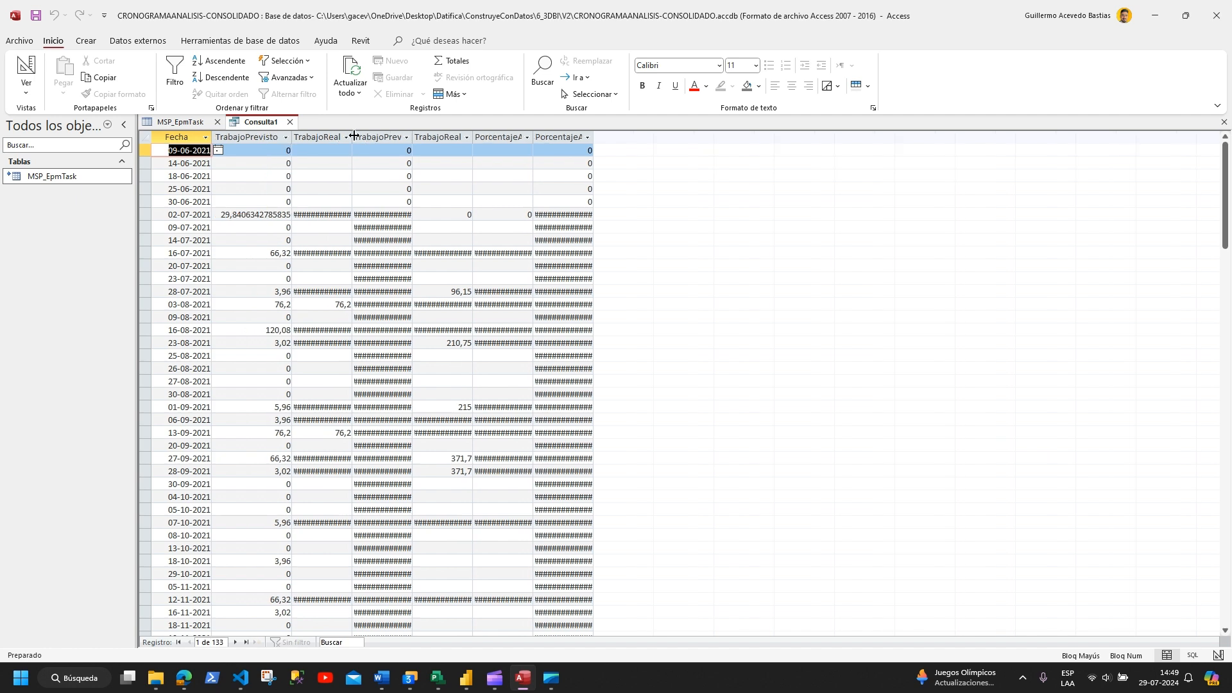
double_click(352, 137)
double_click(430, 136)
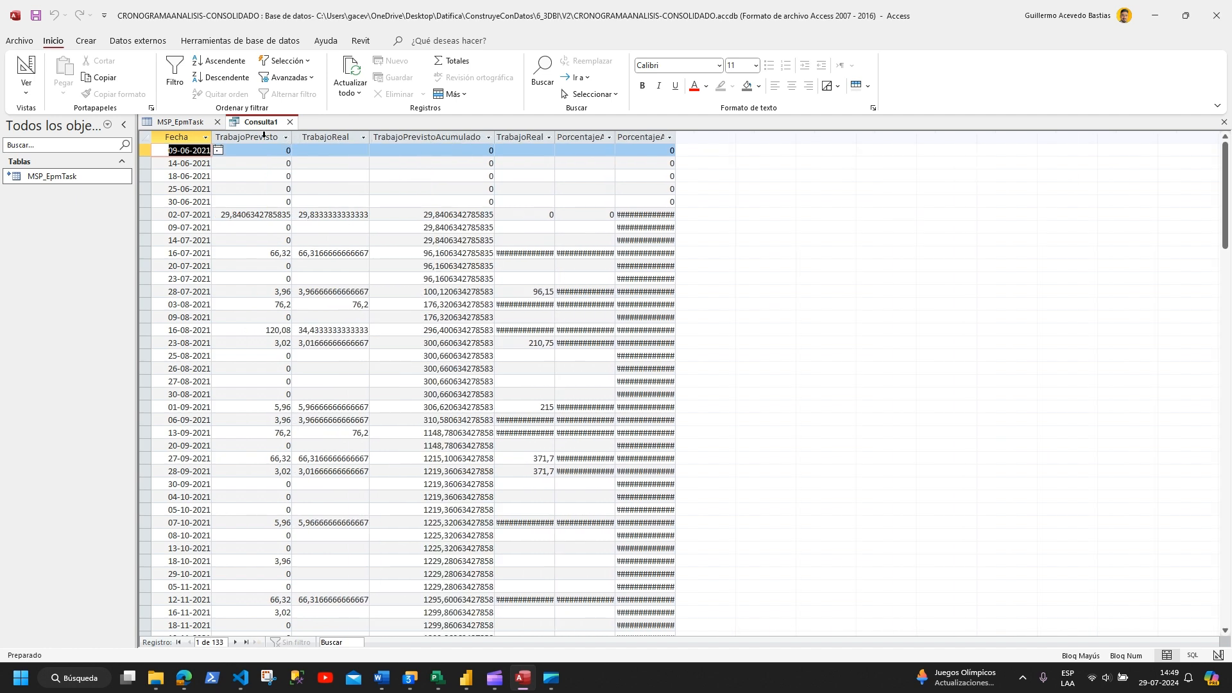
click(255, 138)
click(331, 136)
click(424, 135)
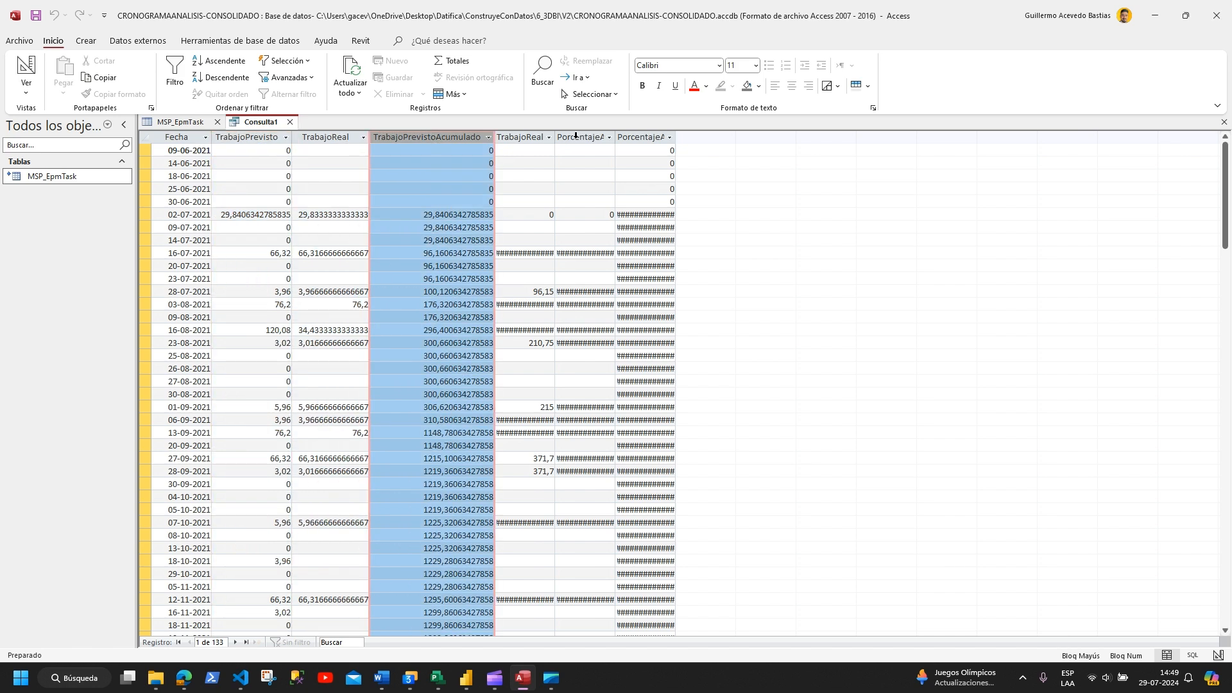
Step: Fit the widths of the TrabajoRealAcumulado, PorcentajeAvanceReal and PorcentajeAvancePlaneado columns to their contents
click(525, 137)
double_click(556, 138)
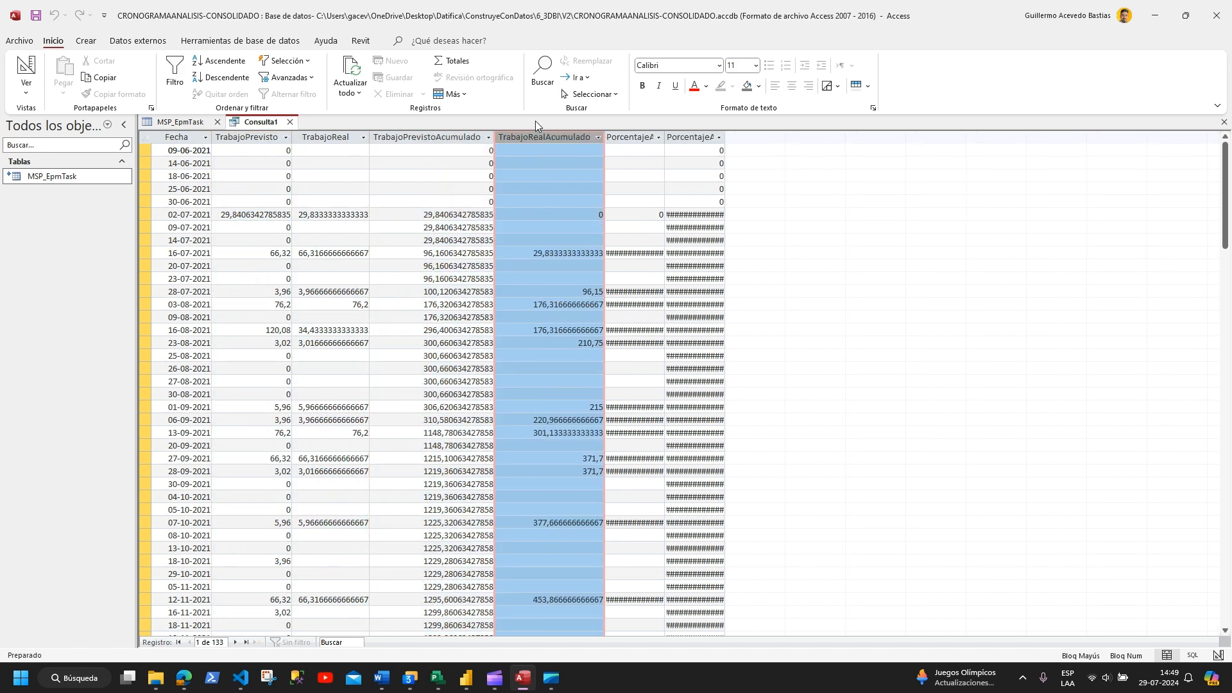
click(634, 136)
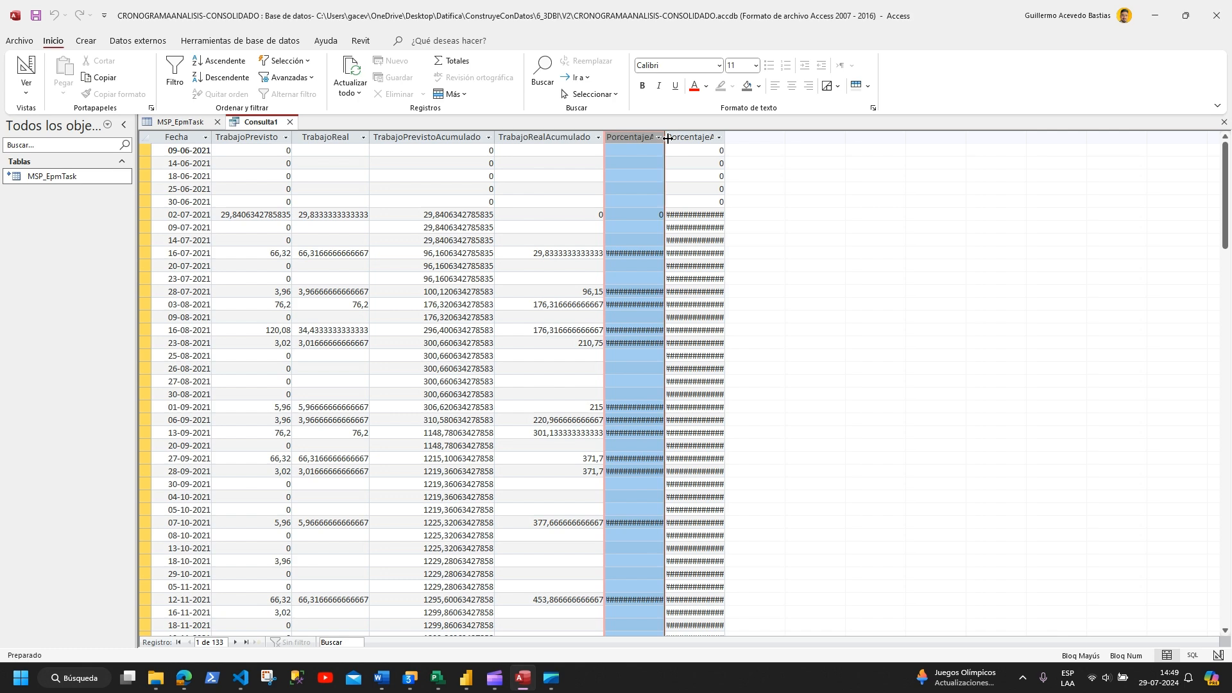
double_click(666, 138)
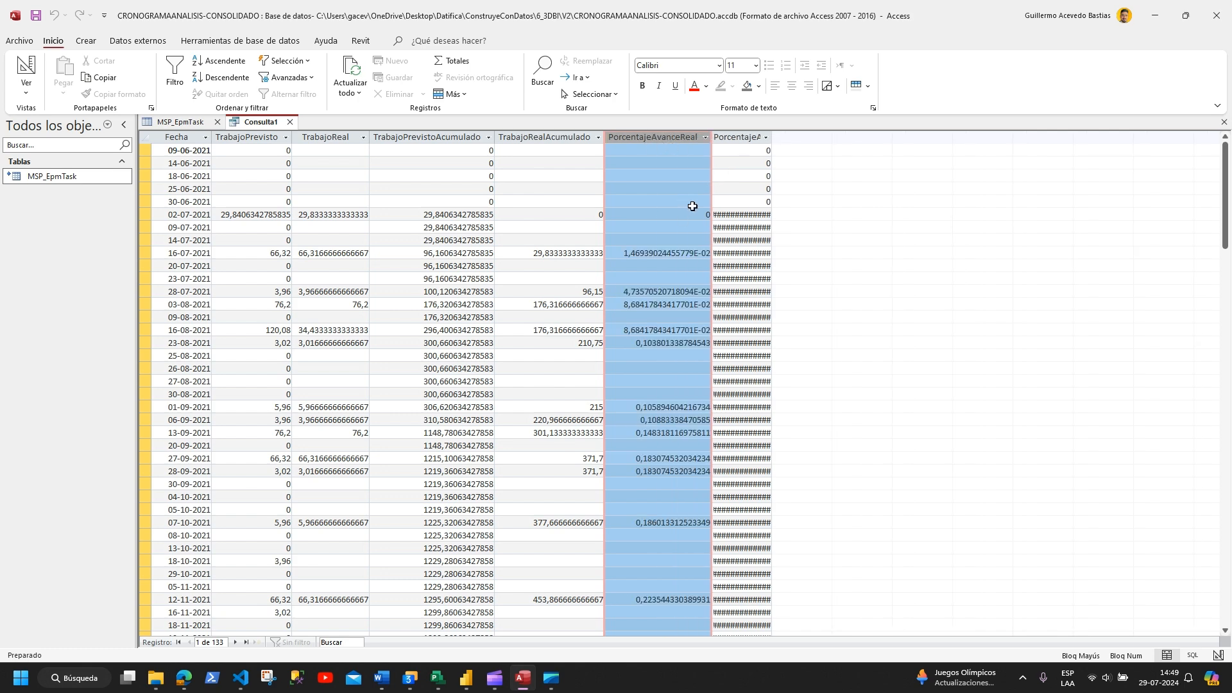
click(744, 137)
double_click(772, 138)
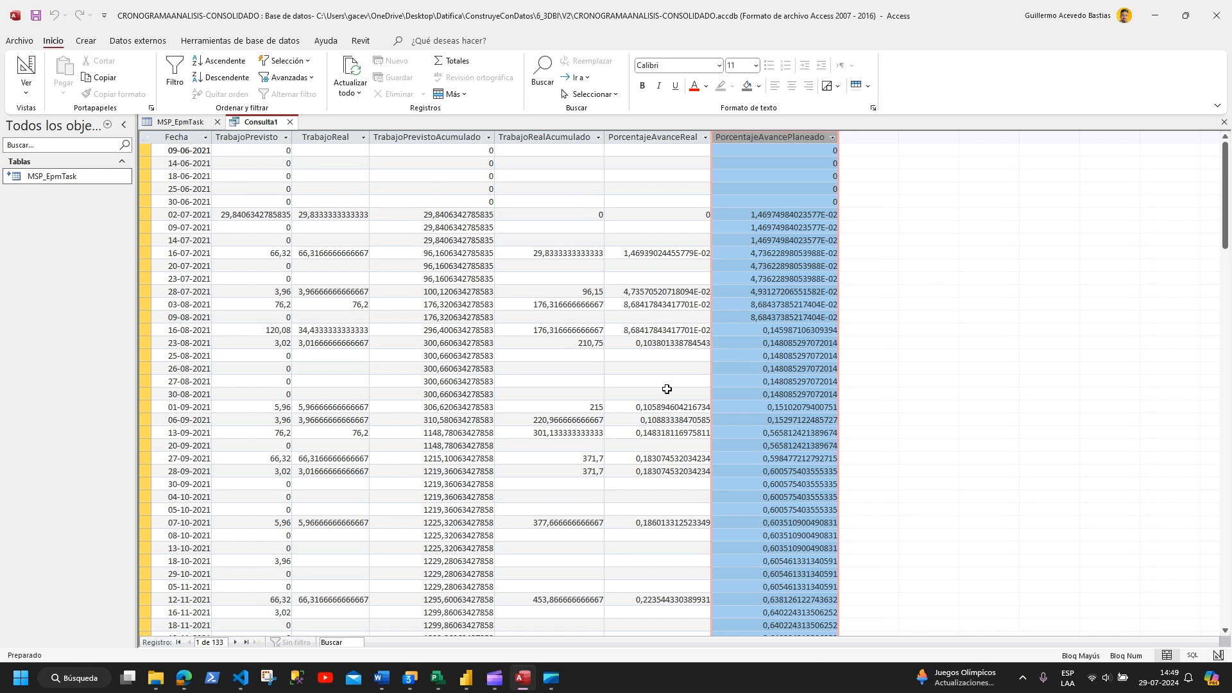
Step: Close the query, saving it as DatosCurvaS, and close the MSP_EpmTask table
click(290, 122)
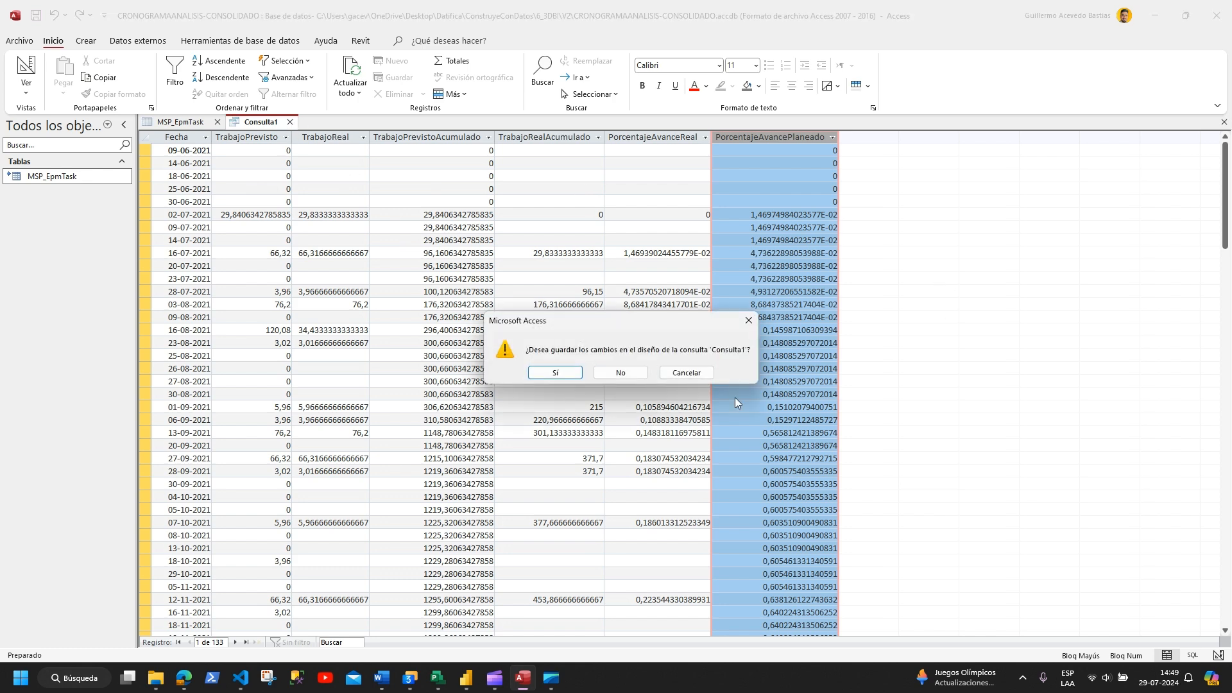
click(550, 372)
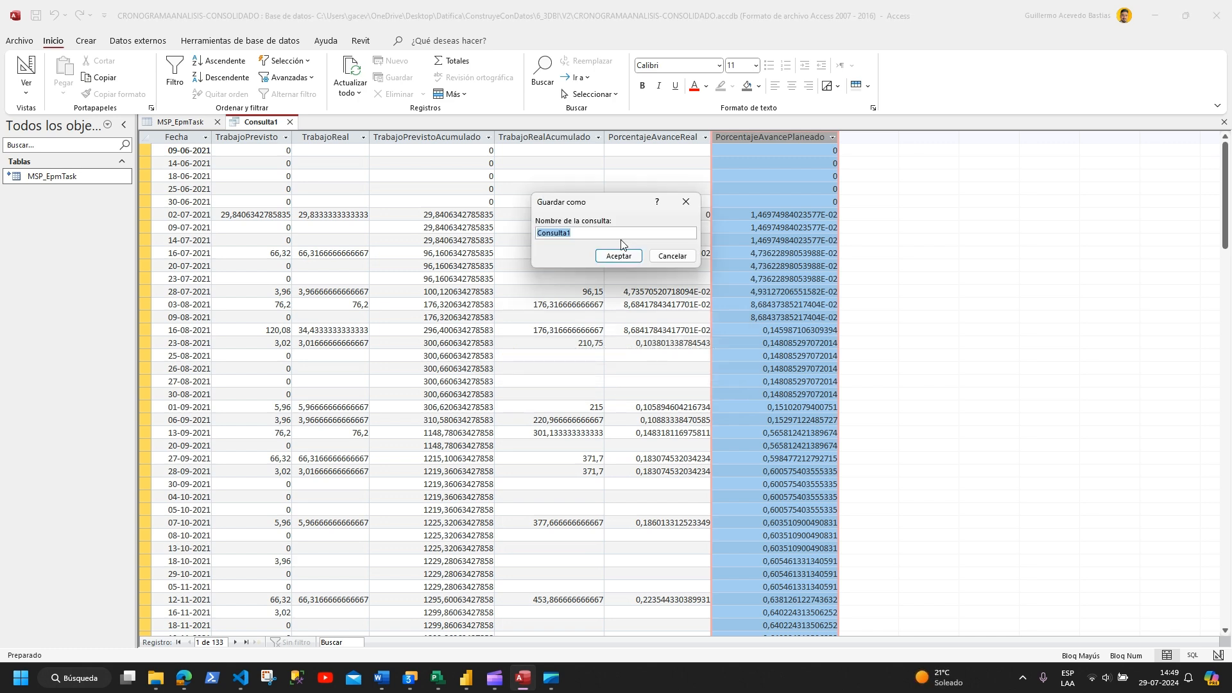
text(dATOScURVA)
key(BackSpace)
key(BackSpace)
key(BackSpace)
key(BackSpace)
key(BackSpace)
key(BackSpace)
key(BackSpace)
key(BackSpace)
key(BackSpace)
key(BackSpace)
key(Caps_Lock)
text(D)
click(620, 256)
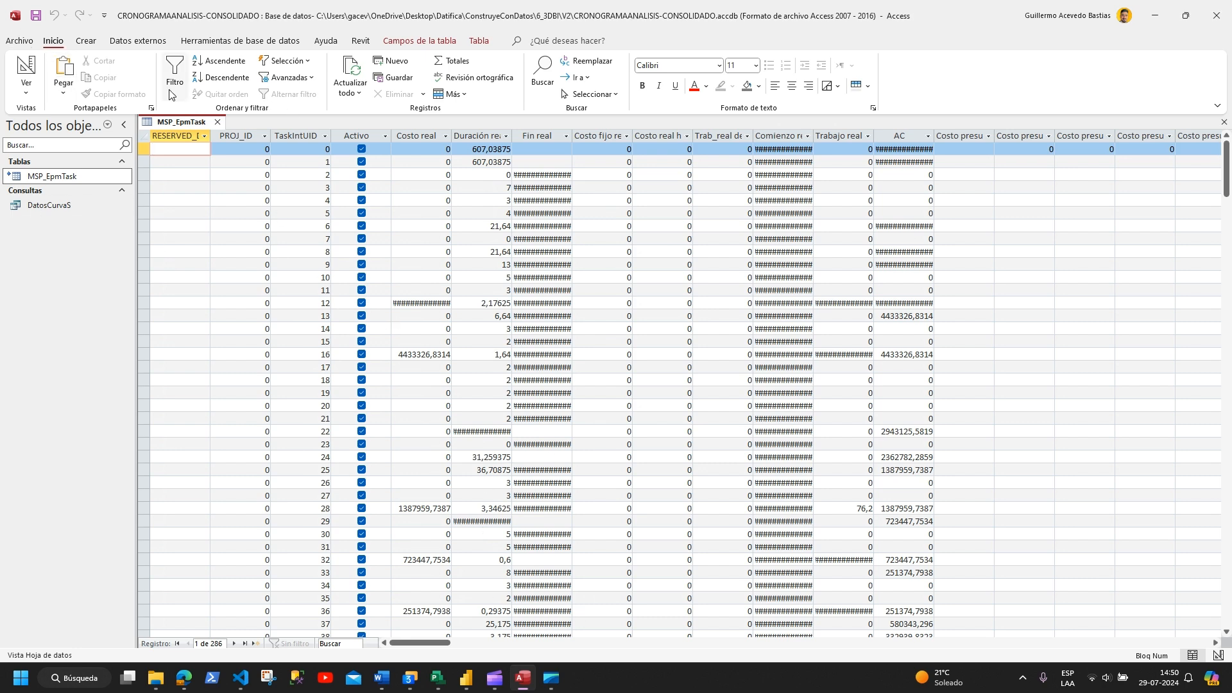
click(219, 122)
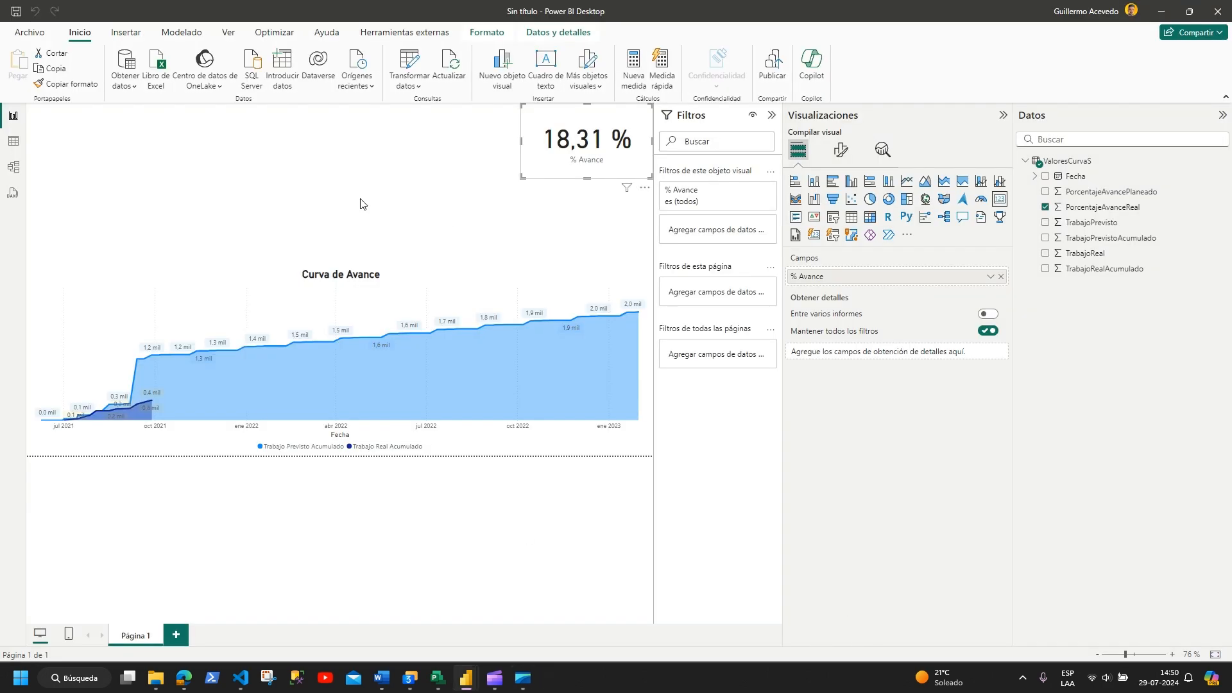
Step: Switch to the blank report in Power BI Desktop and maximise its window
mouse_move(466, 678)
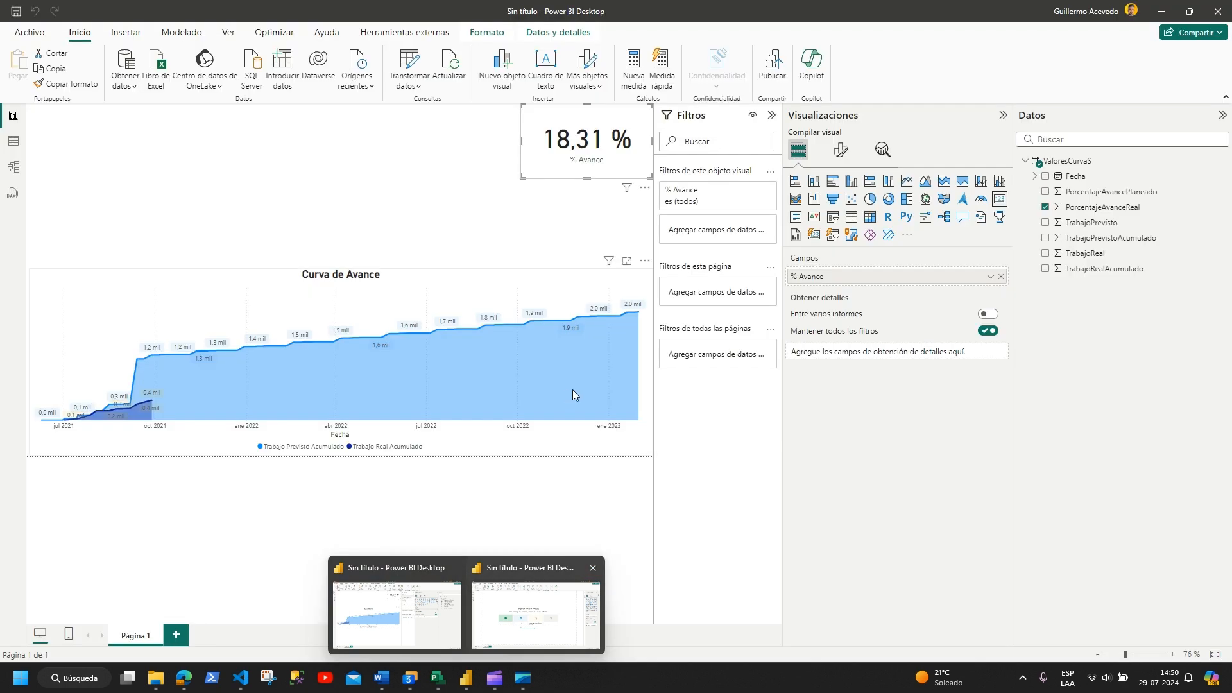
click(424, 610)
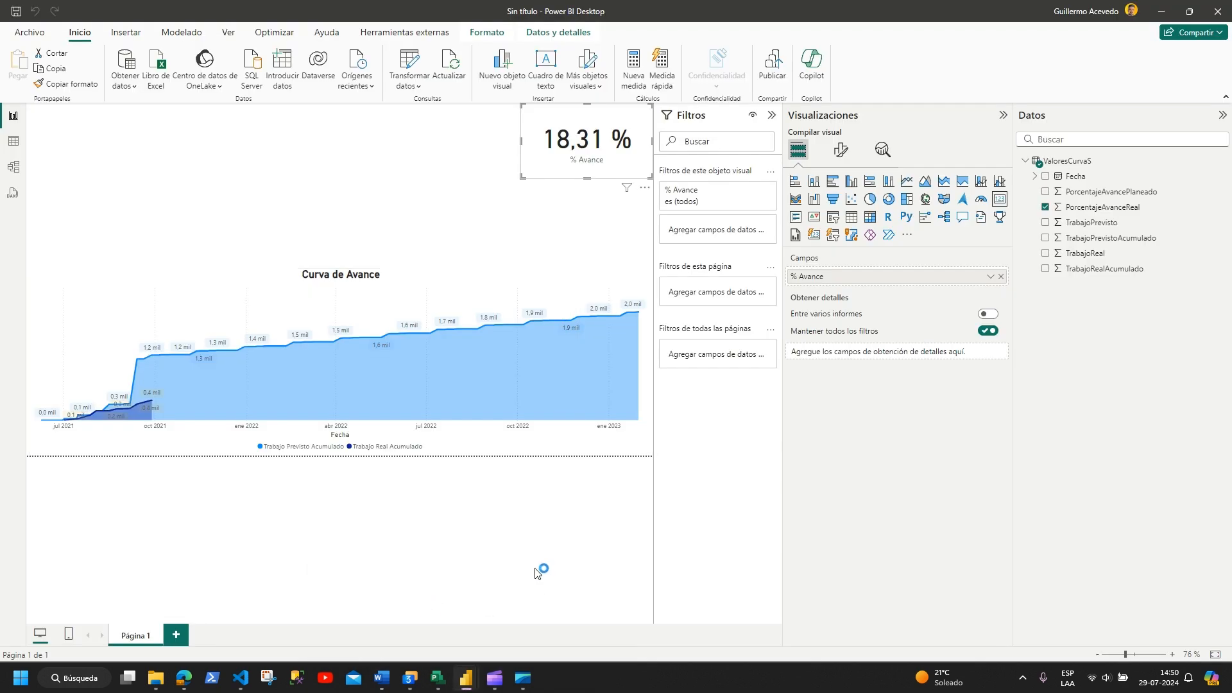
click(665, 366)
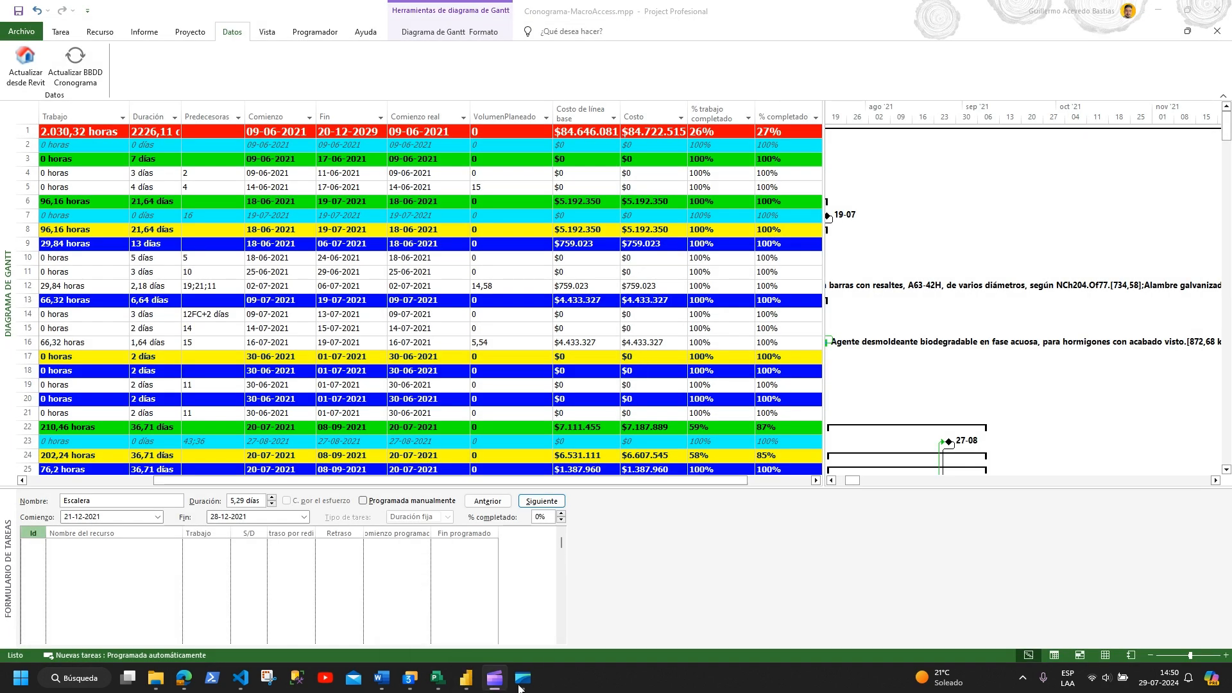
click(466, 678)
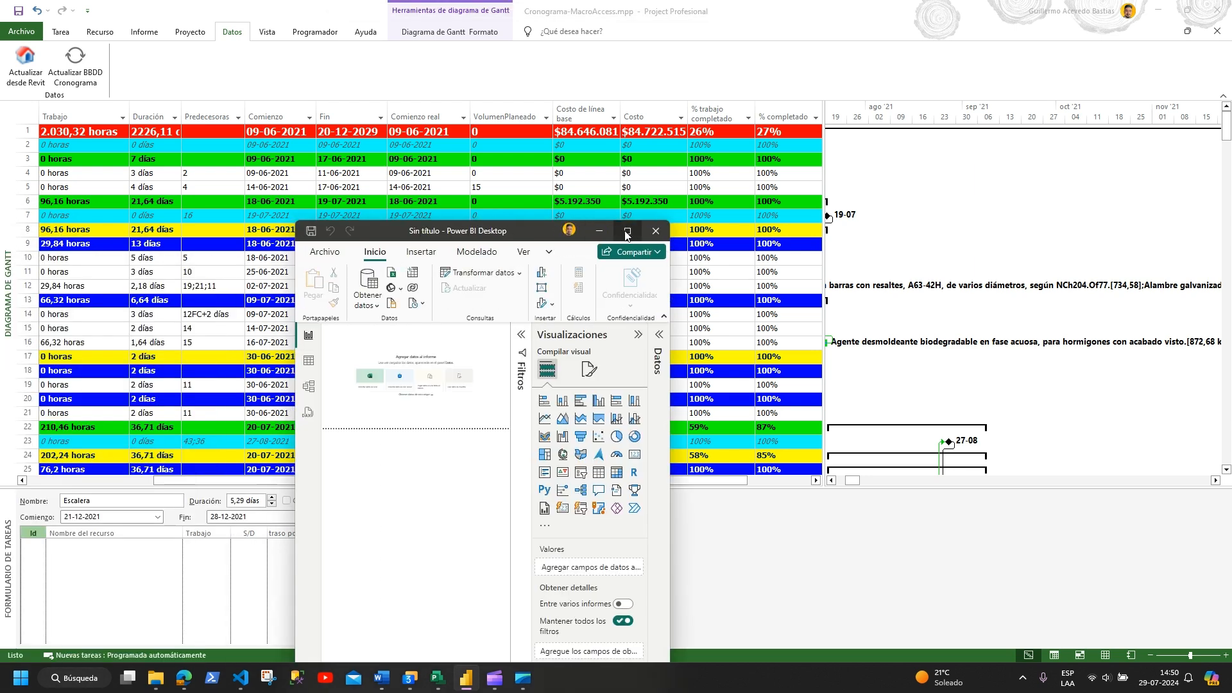
click(621, 232)
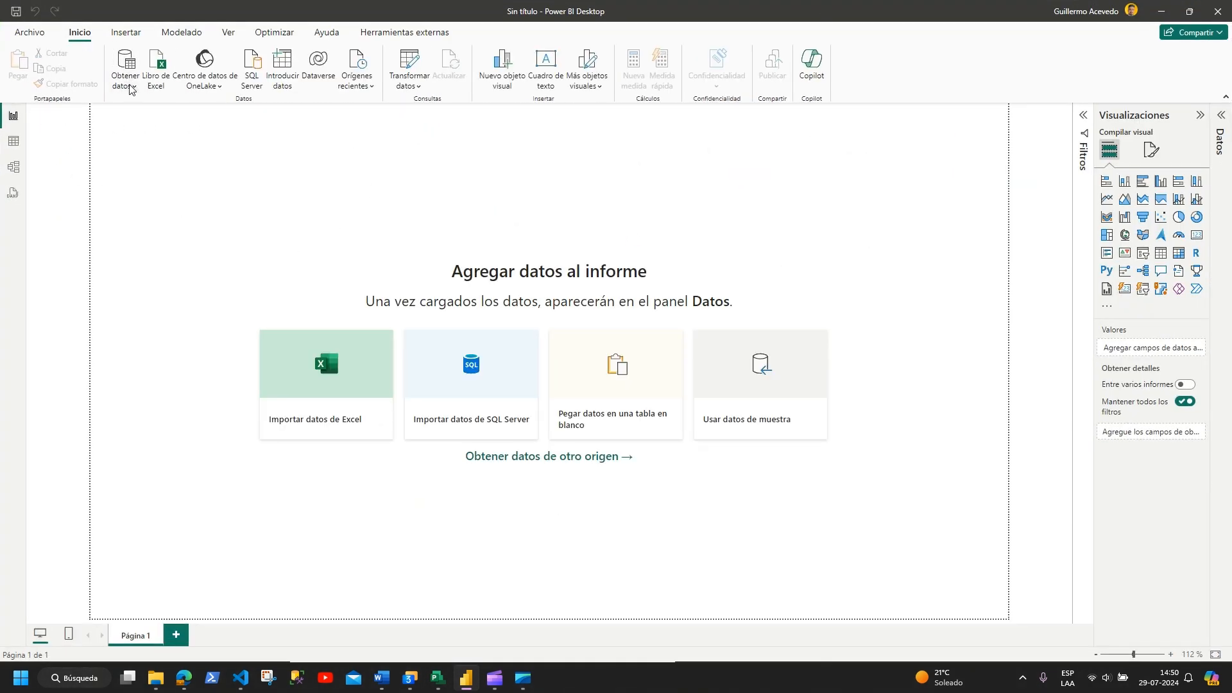
Step: Start a new data connection using the Access database connector
click(130, 88)
click(146, 361)
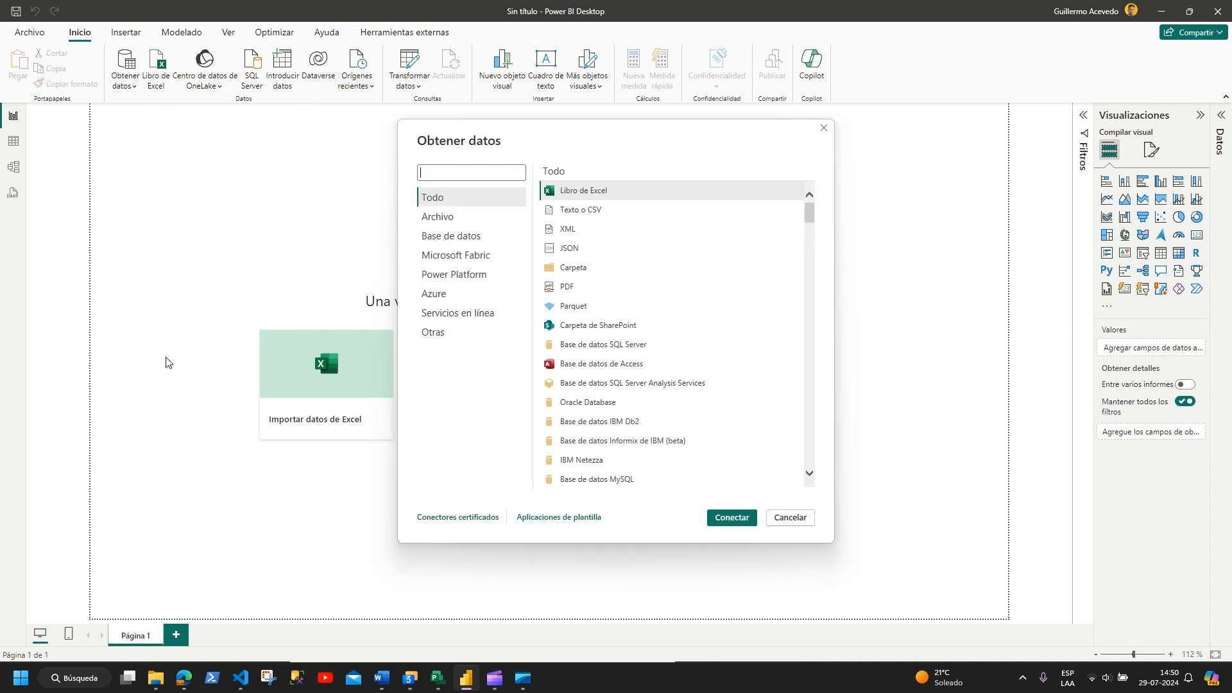
click(617, 363)
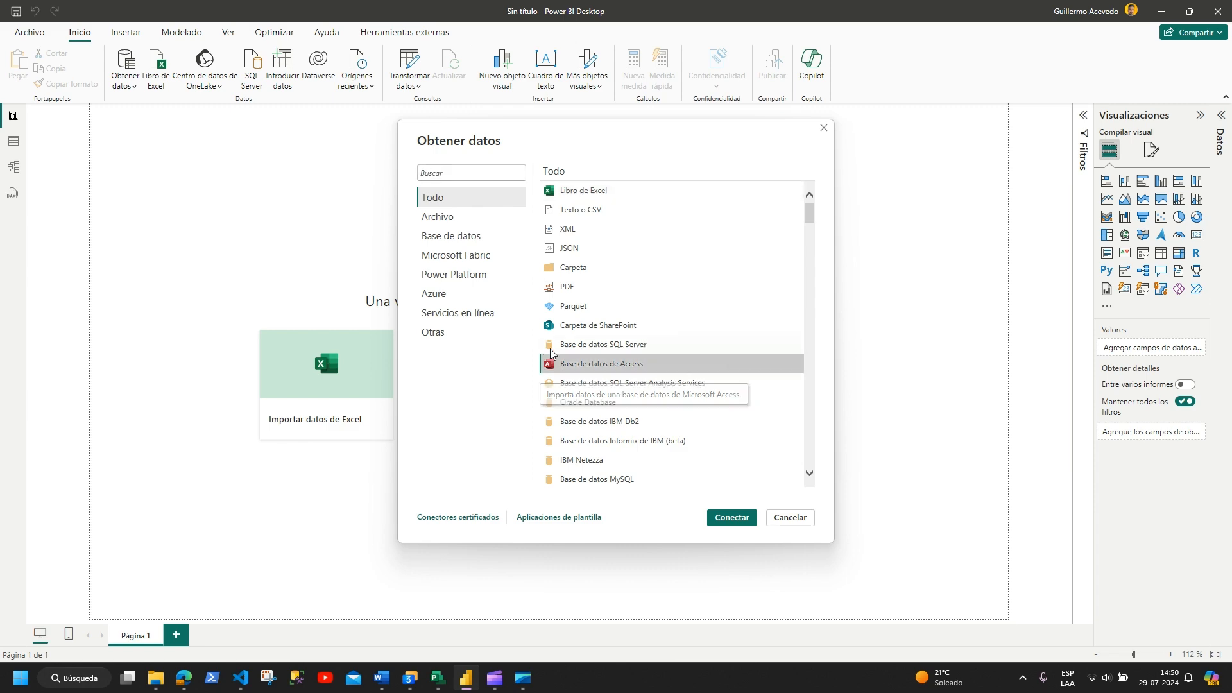
click(722, 517)
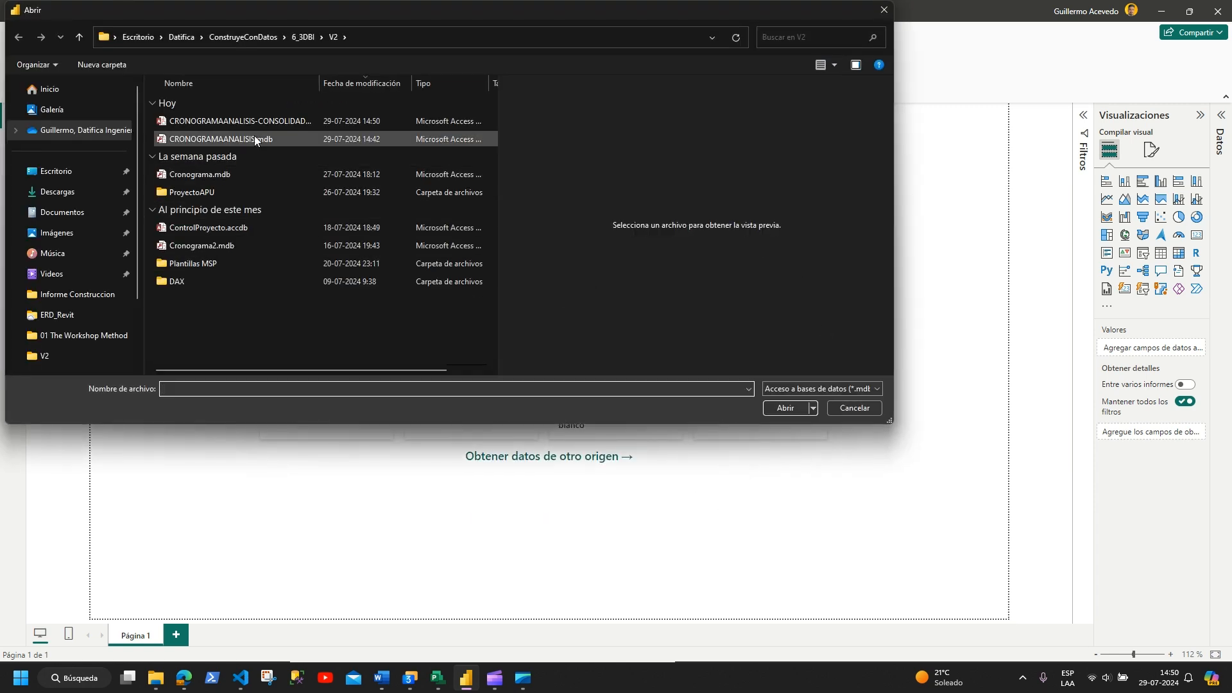
Step: Open the CRONOGRAMAANALISIS-CONSOLIDADO.accdb database from the V2 folder as the data source
click(179, 138)
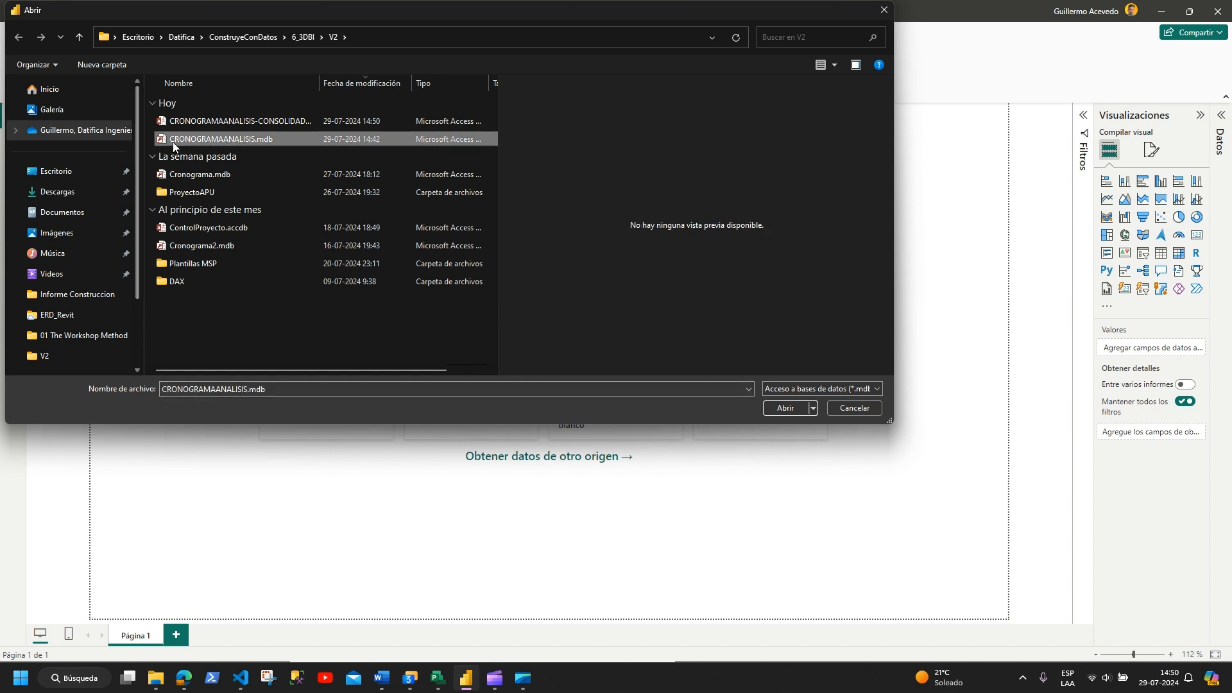
double_click(324, 85)
click(210, 122)
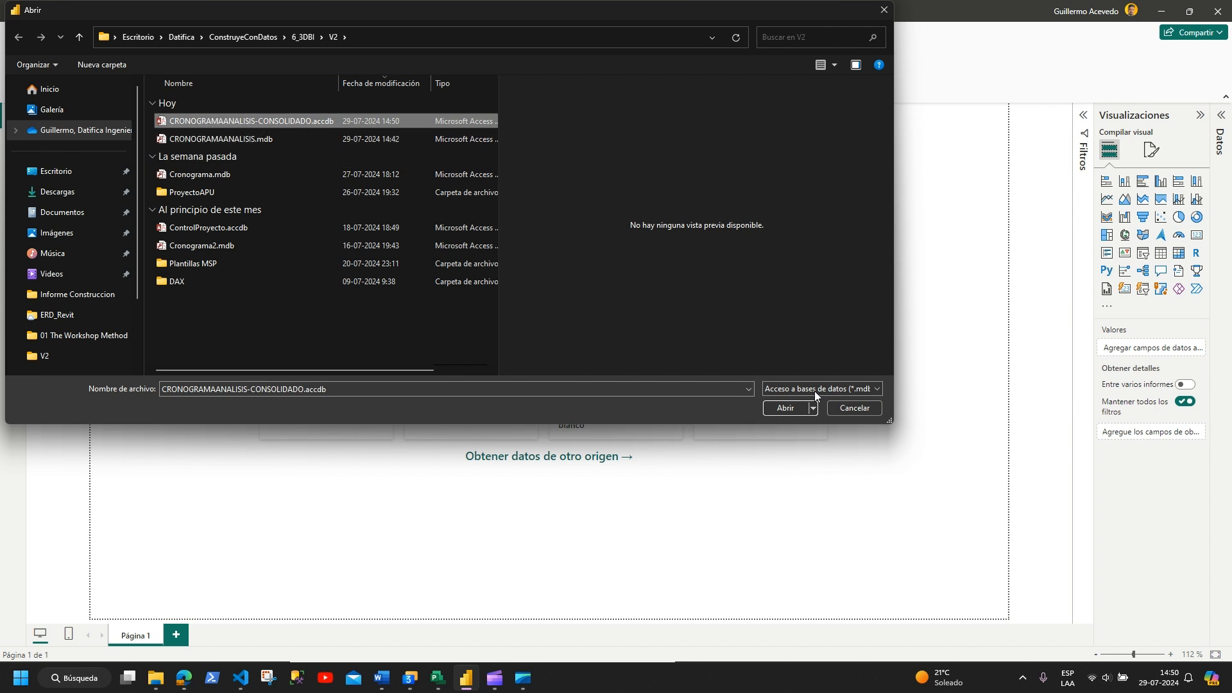
click(774, 409)
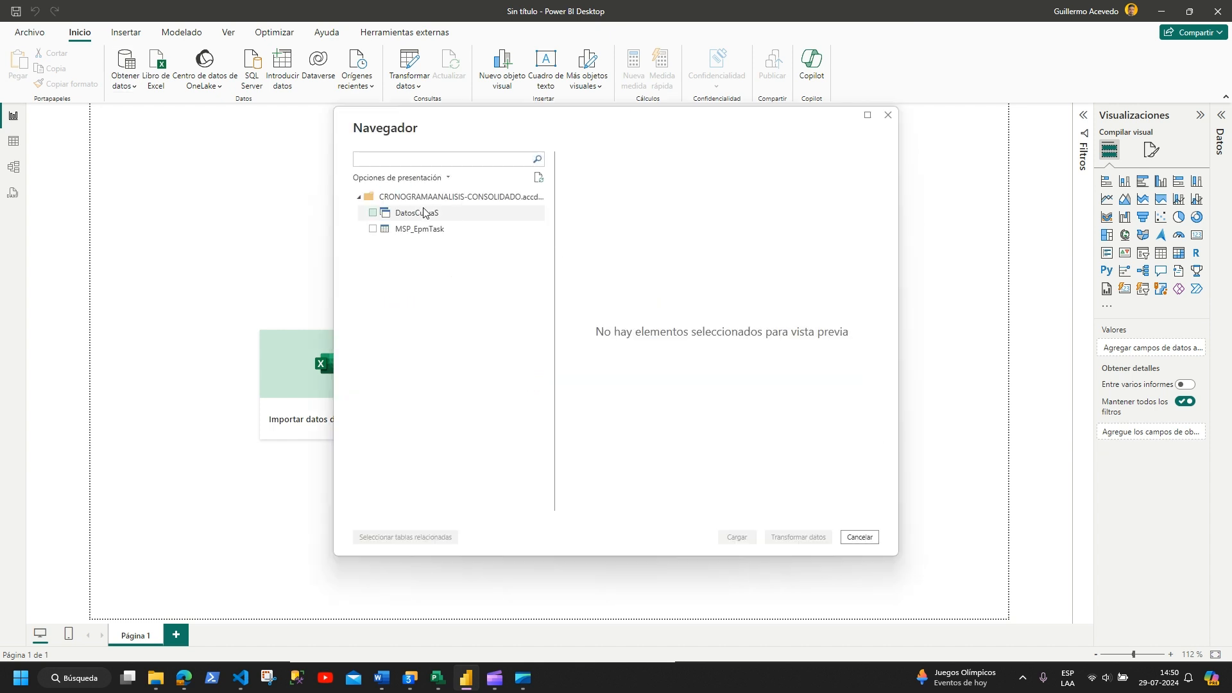
Step: Select the DatosCurvaS query from the database and open it for transformation in Power Query
click(372, 219)
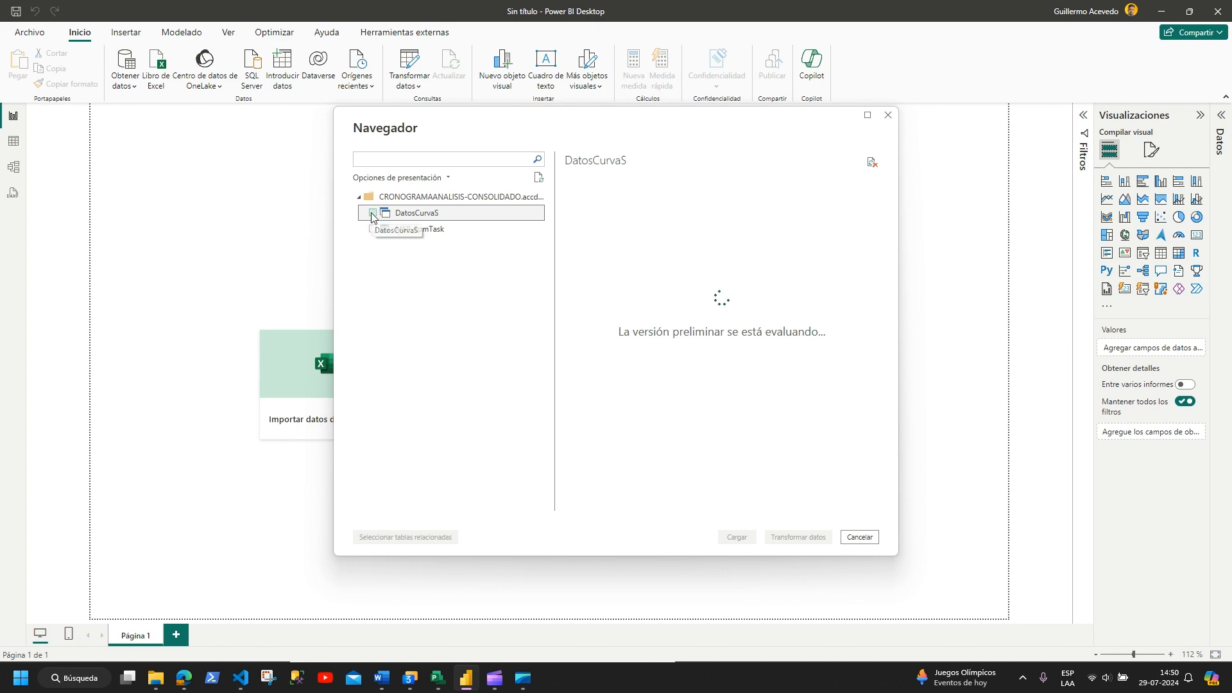
click(372, 214)
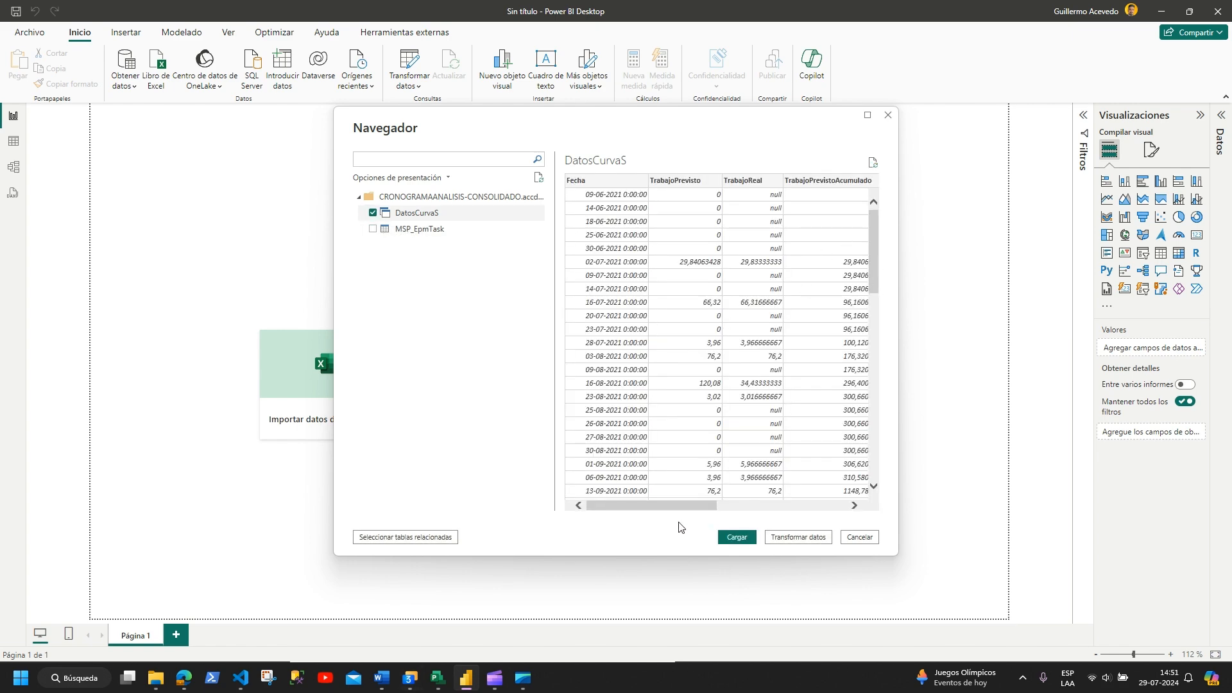
mouse_move(674, 511)
mouse_down()
mouse_move(874, 508)
mouse_move(654, 512)
mouse_up()
click(803, 543)
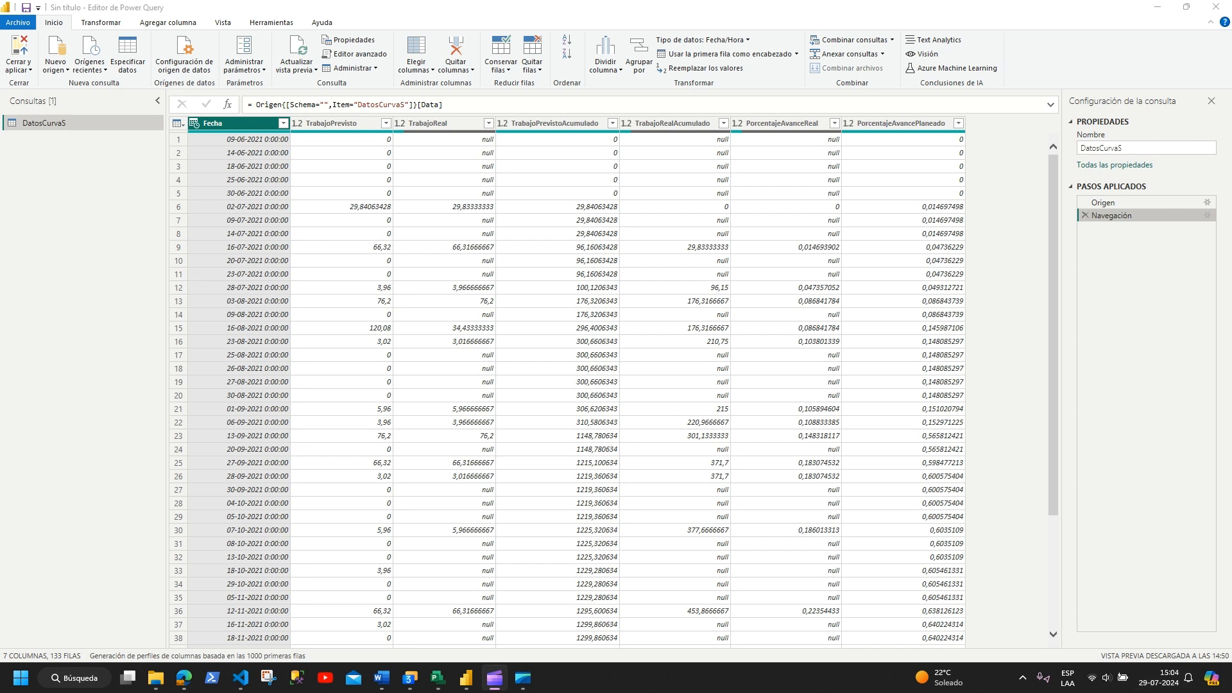
Step: Change the Fecha column's data type to Fecha, then glance at the schedule in Project and return to Power Query
click(195, 123)
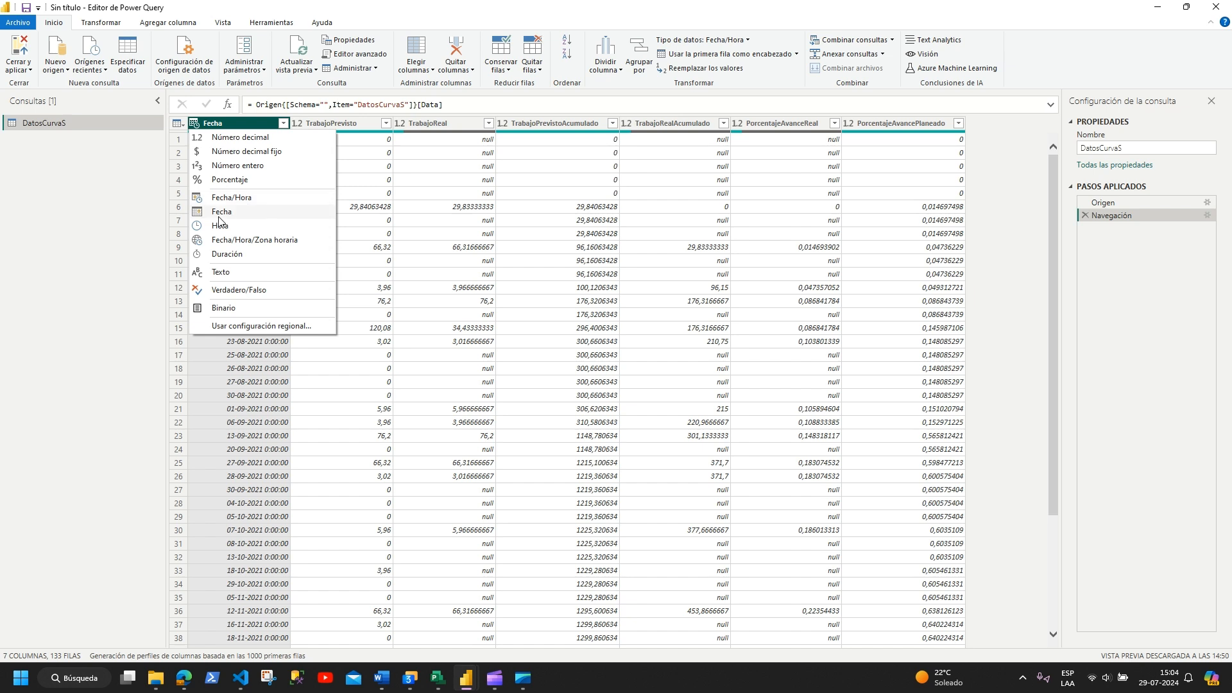
click(222, 212)
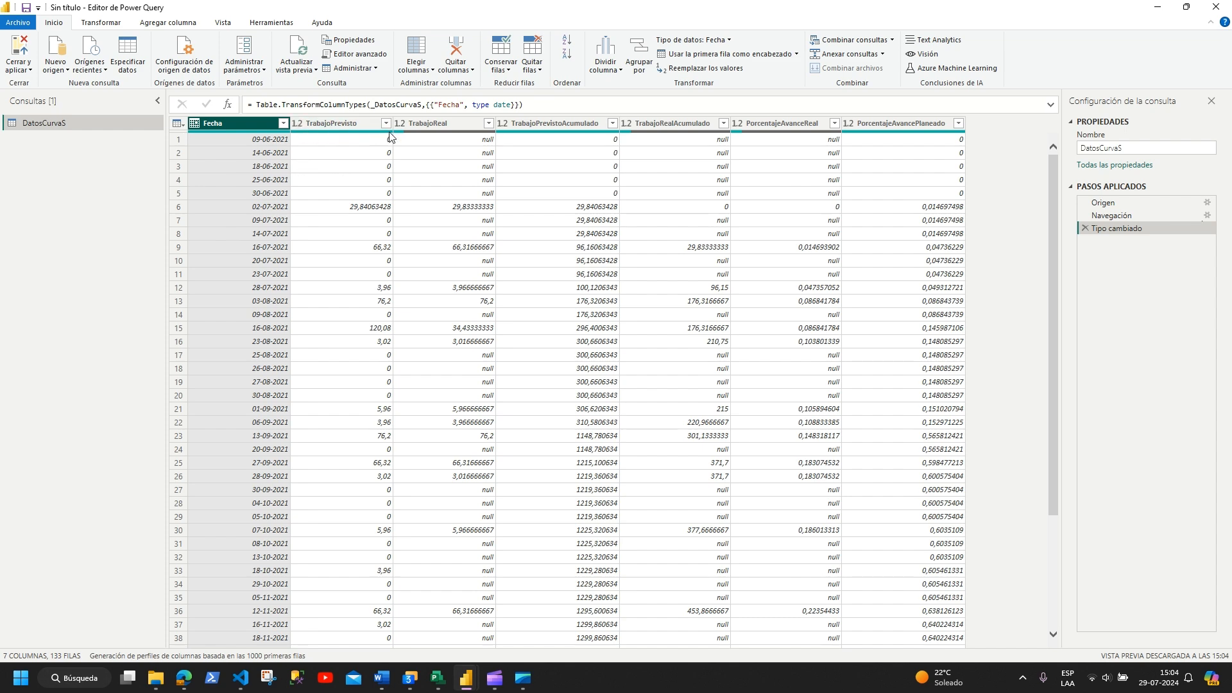
click(437, 678)
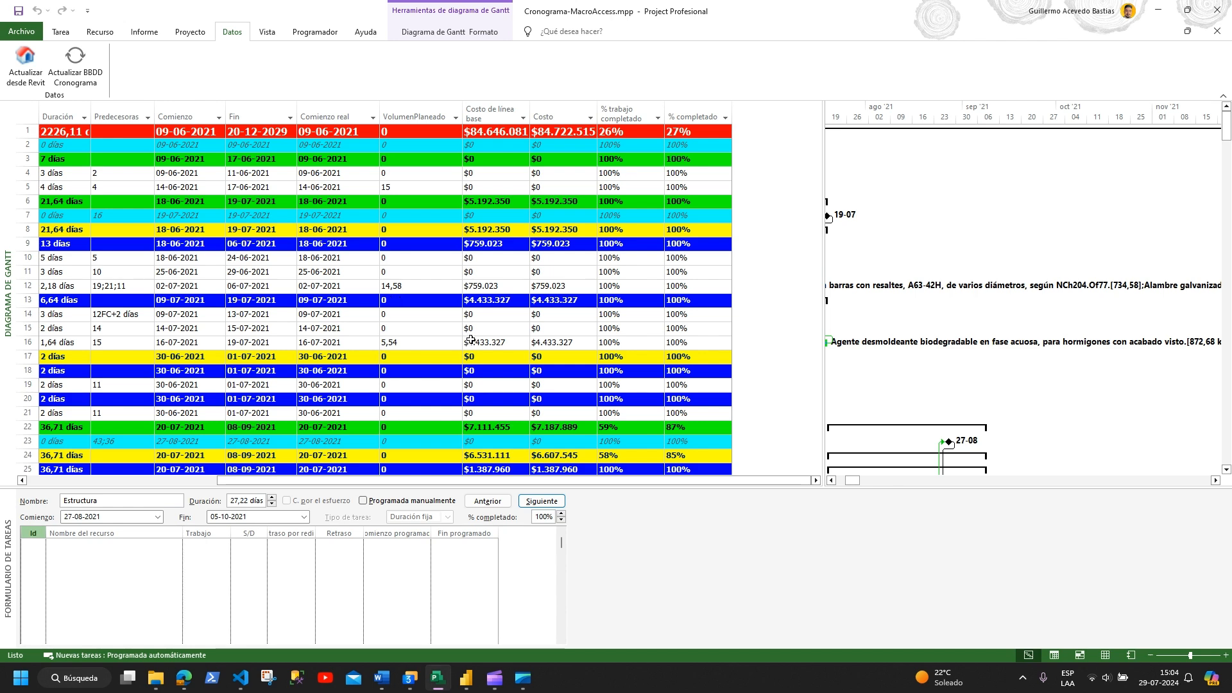
click(464, 676)
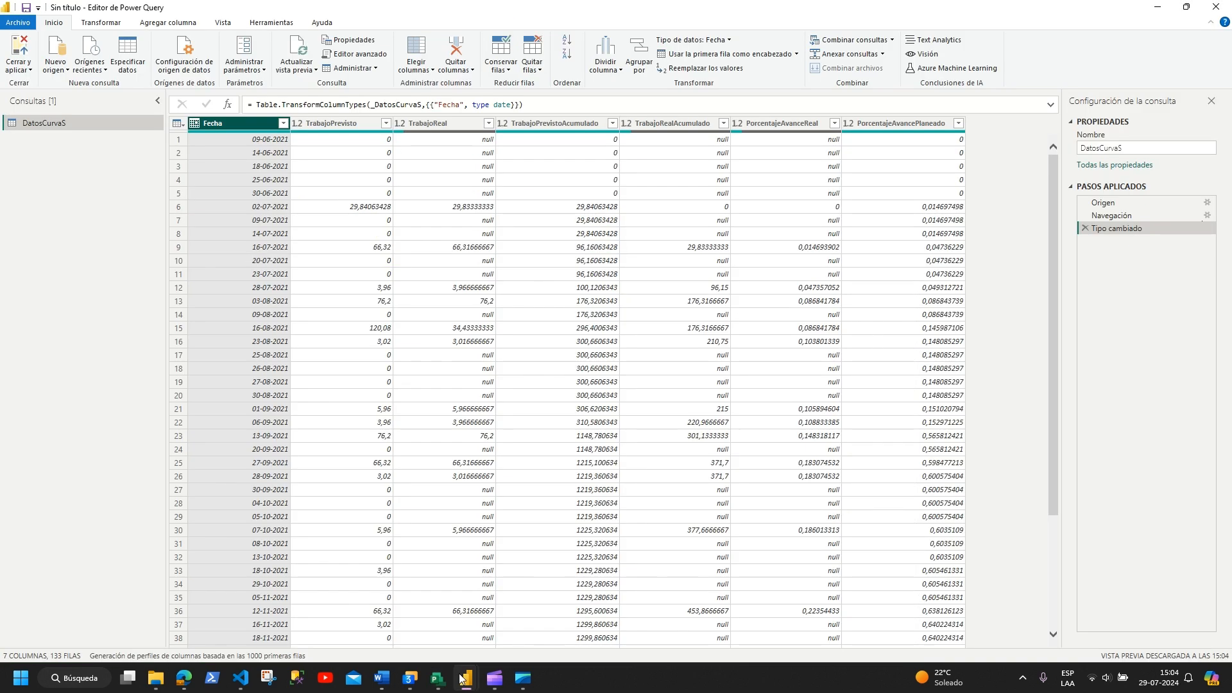
Step: Filter the TrabajoPrevisto column to exclude rows with the value 0 and review the remaining rows
click(385, 123)
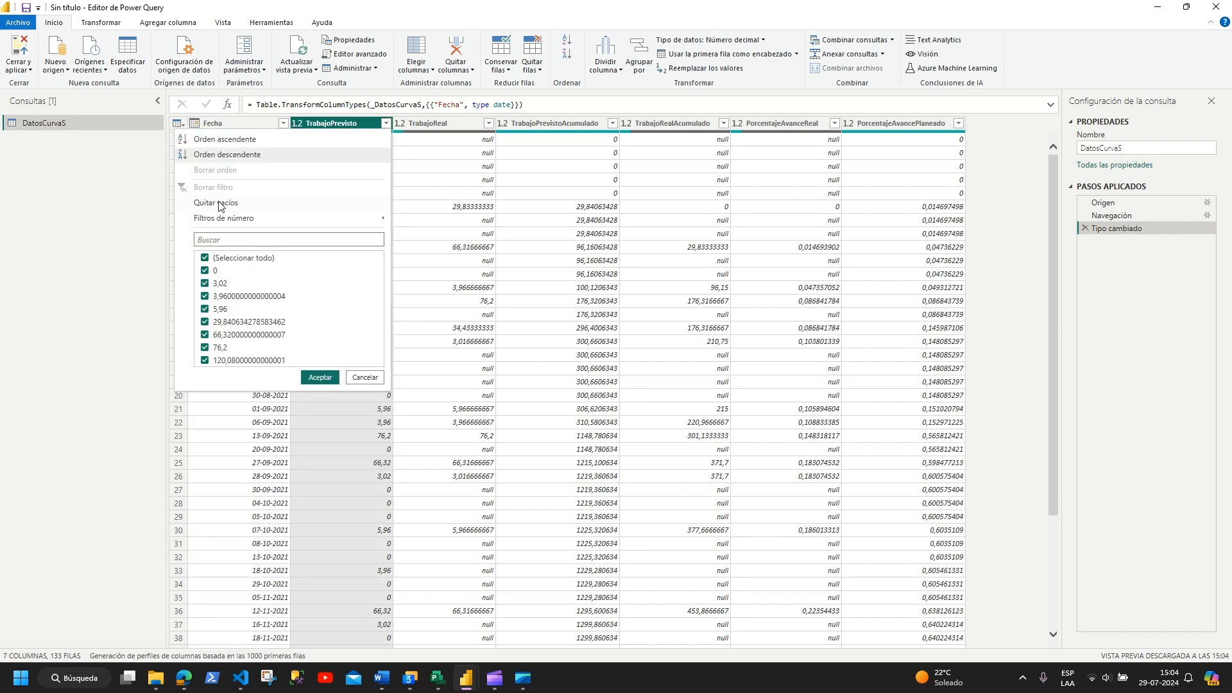
click(206, 271)
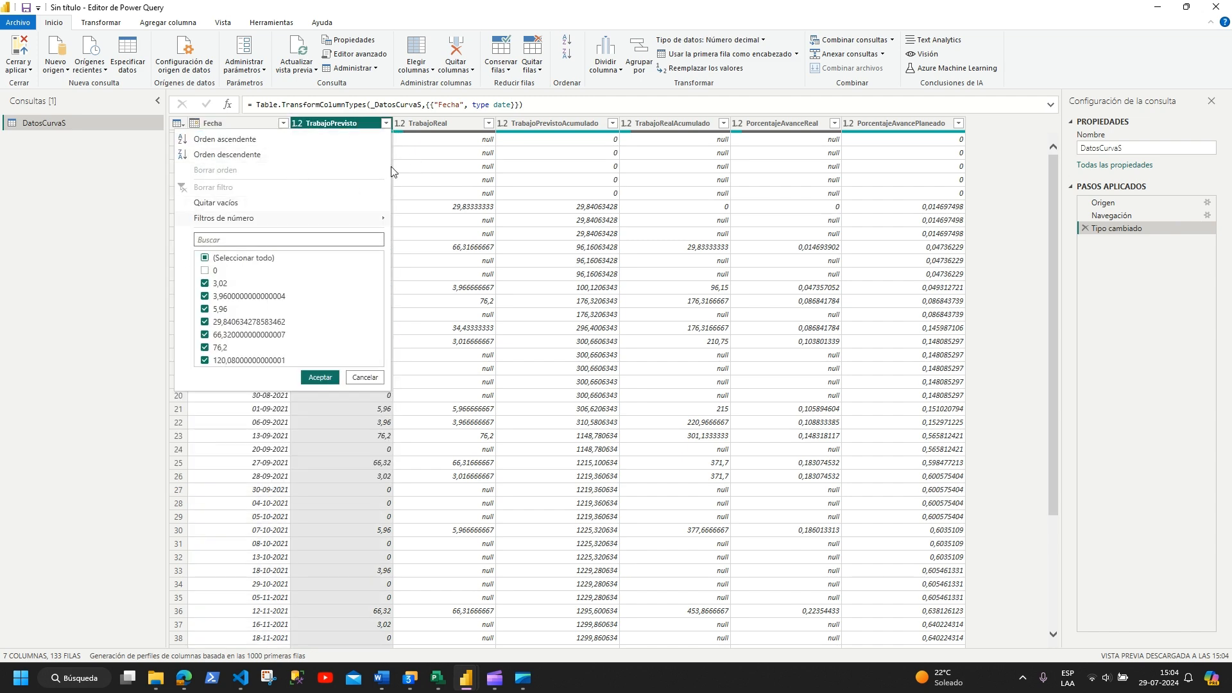
click(312, 377)
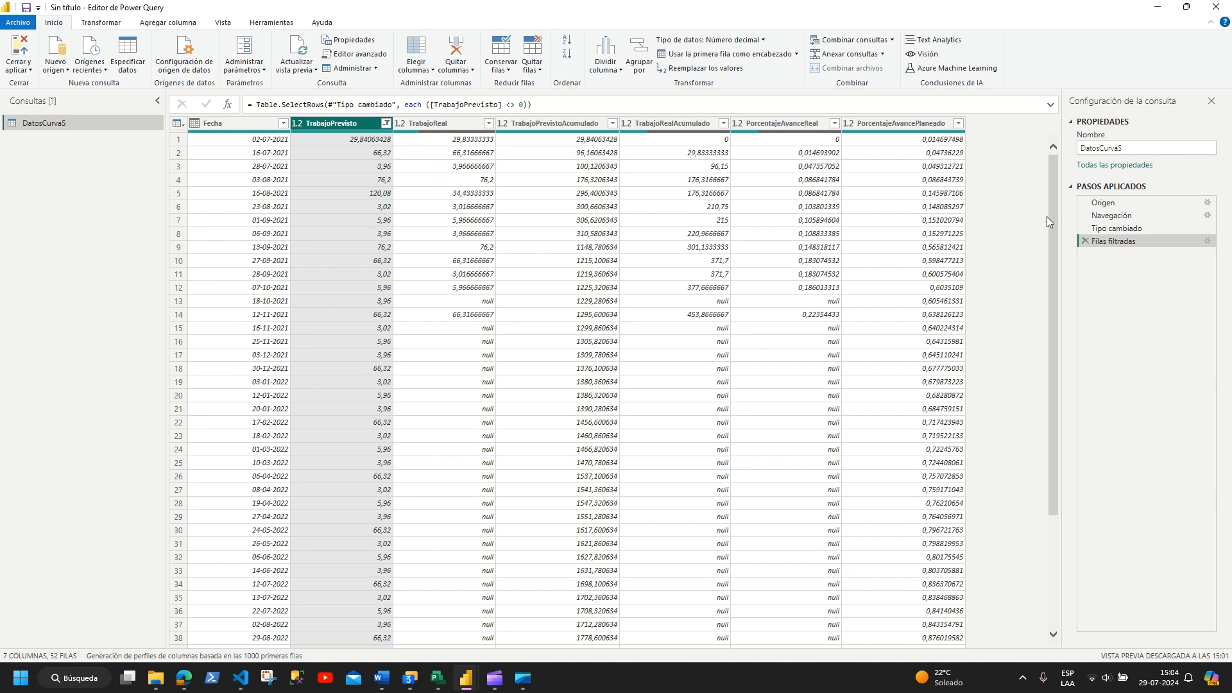
scroll(1044, 285, down, 5)
scroll(1017, 590, up, 5)
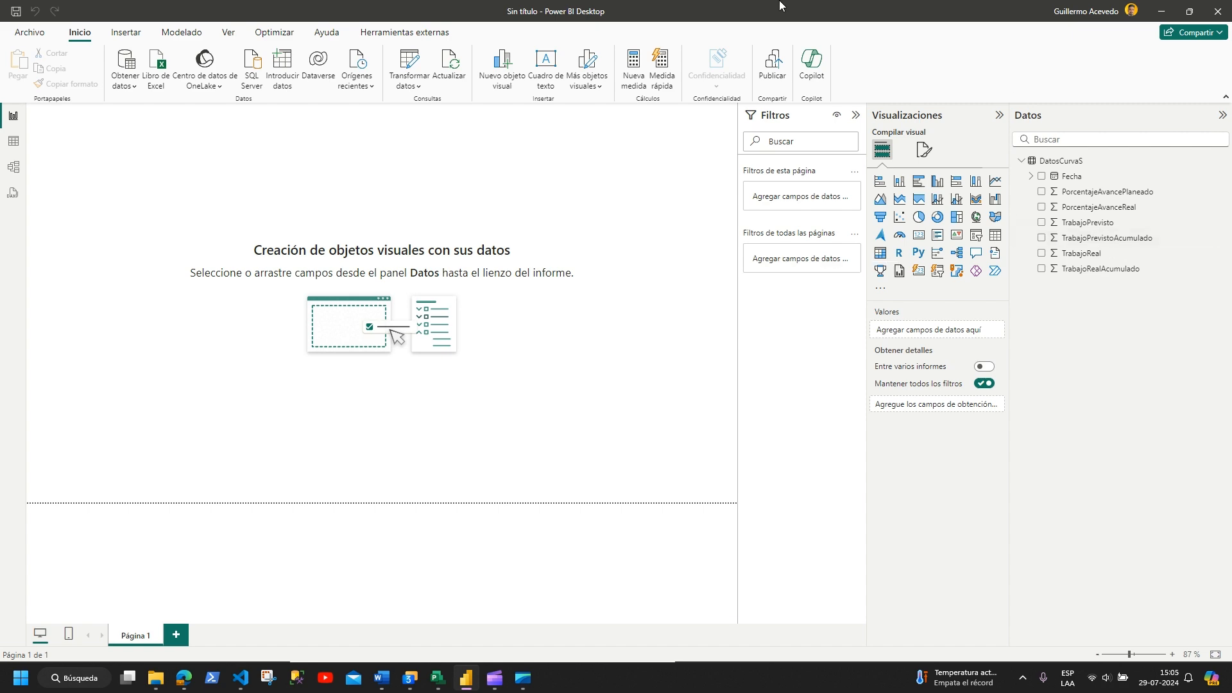
Step: Add a line chart to the report page and resize it to fill the page's full width below an empty upper band
click(463, 678)
click(462, 678)
click(998, 185)
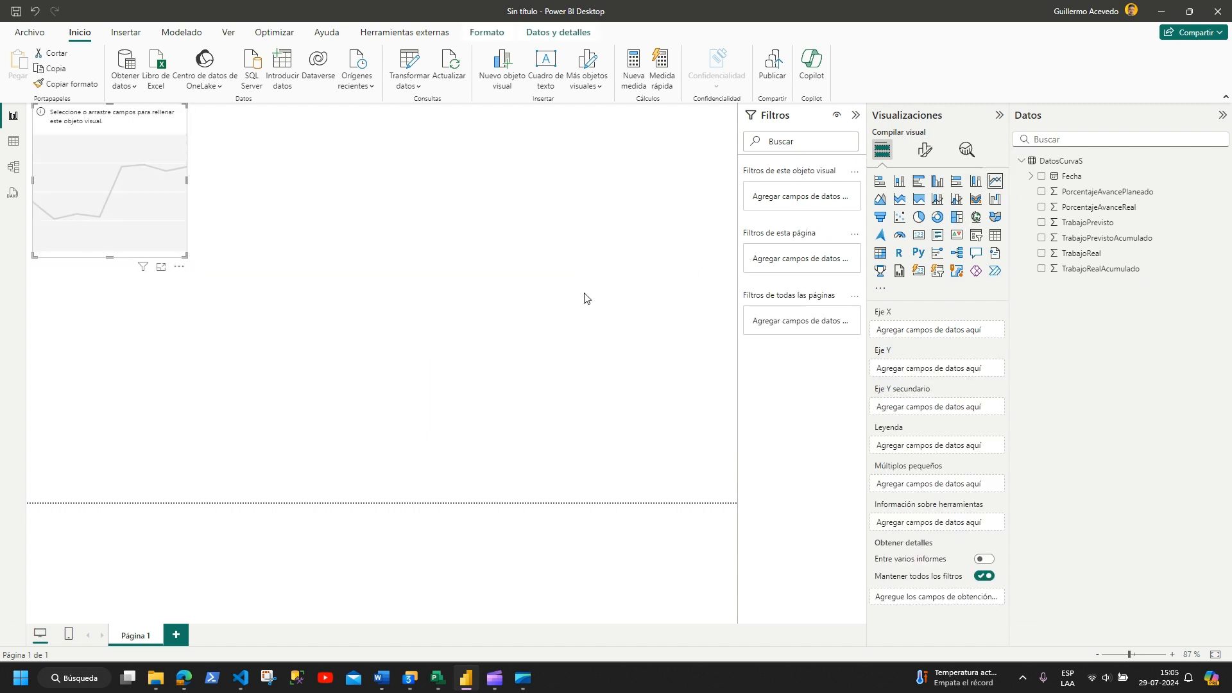
drag(185, 256, 693, 556)
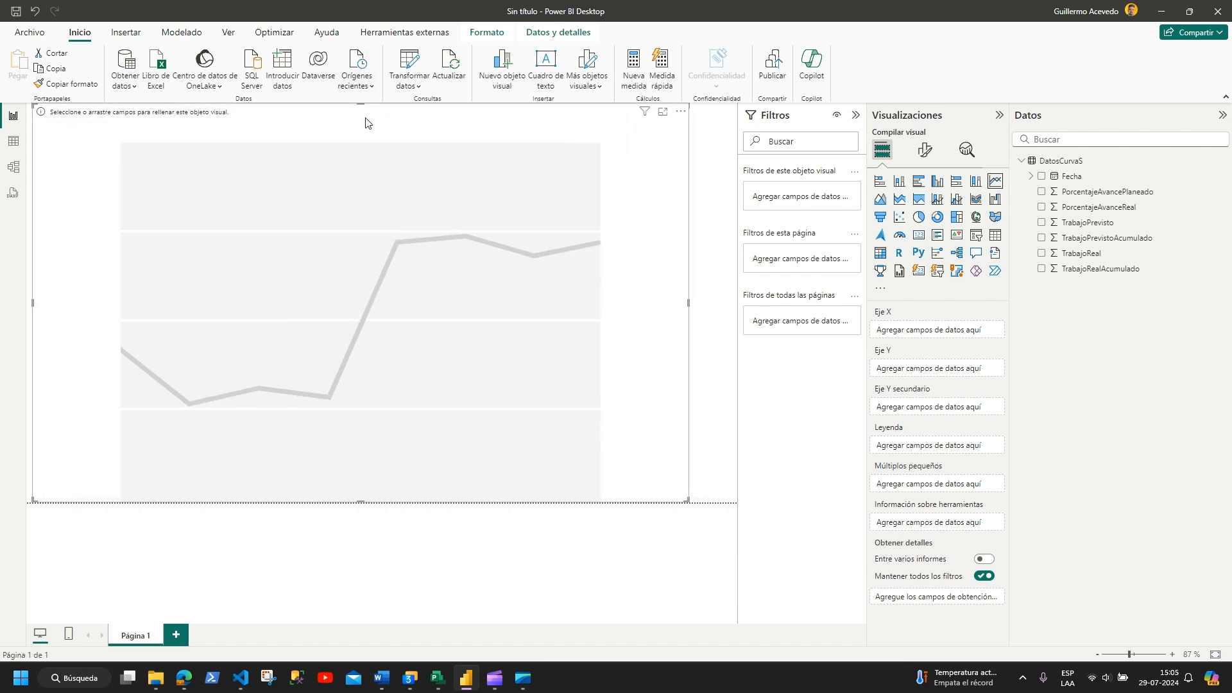
drag(360, 104, 393, 235)
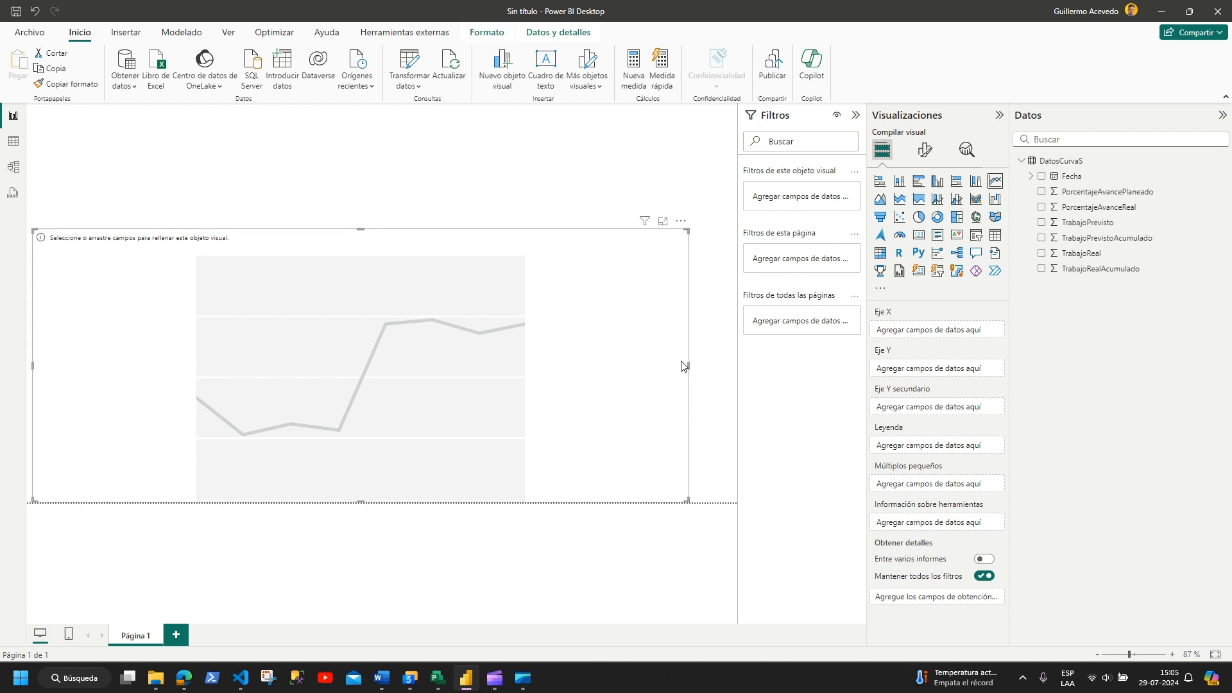
drag(689, 365, 736, 365)
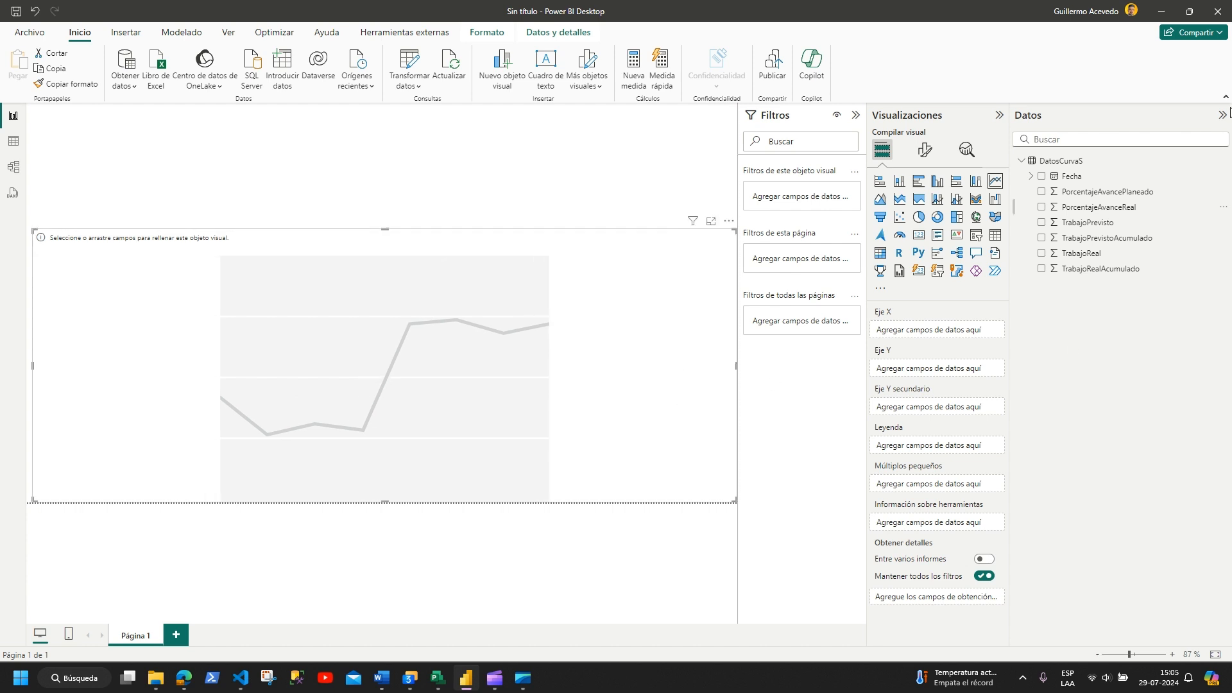
Step: Assign Fecha to the chart's X axis, and TrabajoPrevistoAcumulado and TrabajoRealAcumulado to its Y axis
drag(1046, 178, 881, 369)
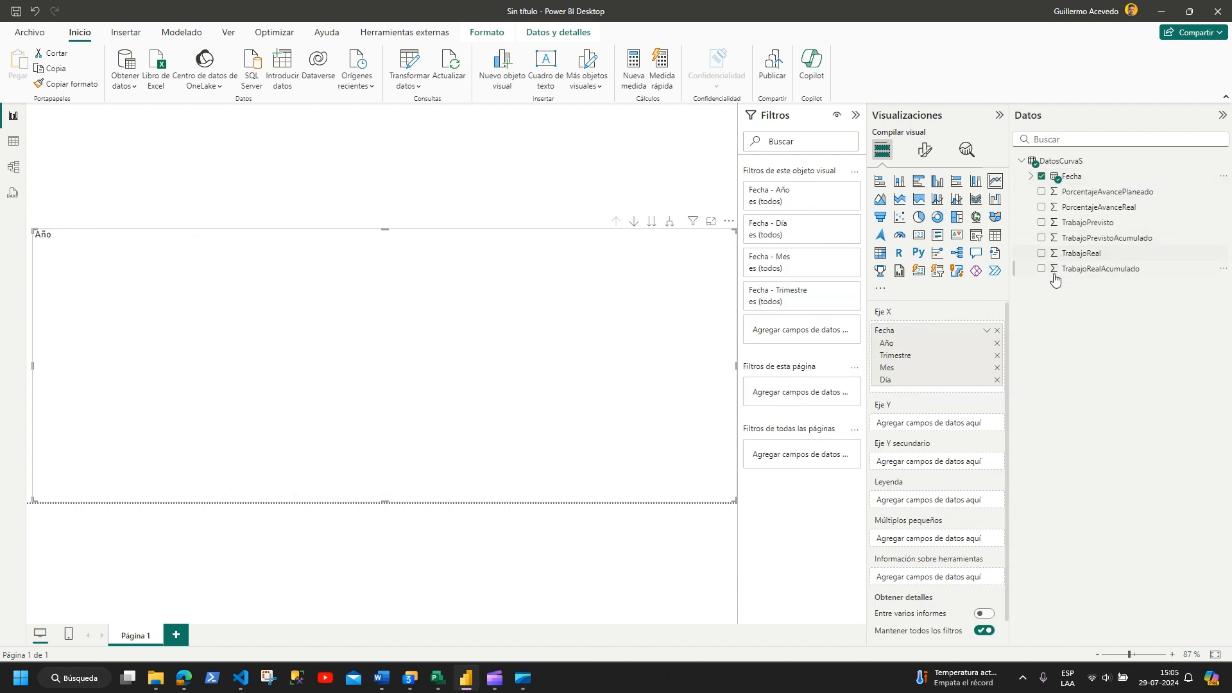
drag(1037, 247, 915, 428)
drag(1044, 273, 911, 432)
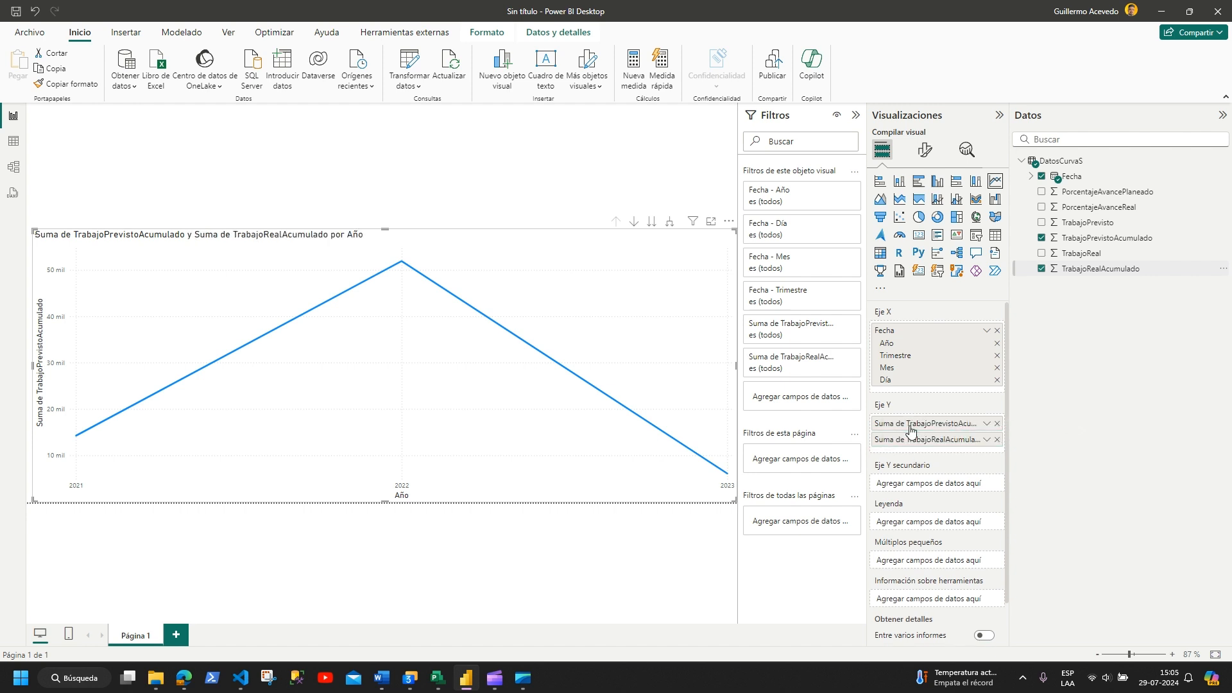
Step: Remove Trimestre from the Fecha hierarchy, enable drill-down and expand the chart to the month level
click(997, 355)
click(633, 221)
click(669, 223)
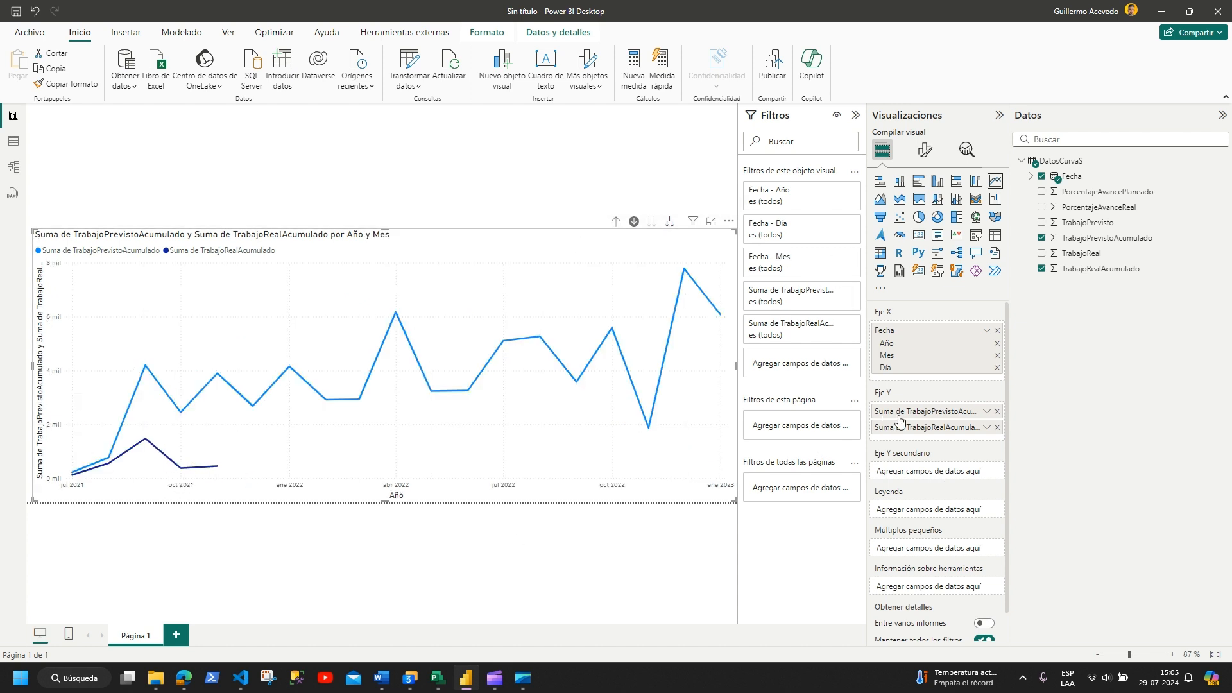
Step: Set the aggregation of both TrabajoPrevistoAcumulado and TrabajoRealAcumulado on the Y axis to Máximo
click(987, 412)
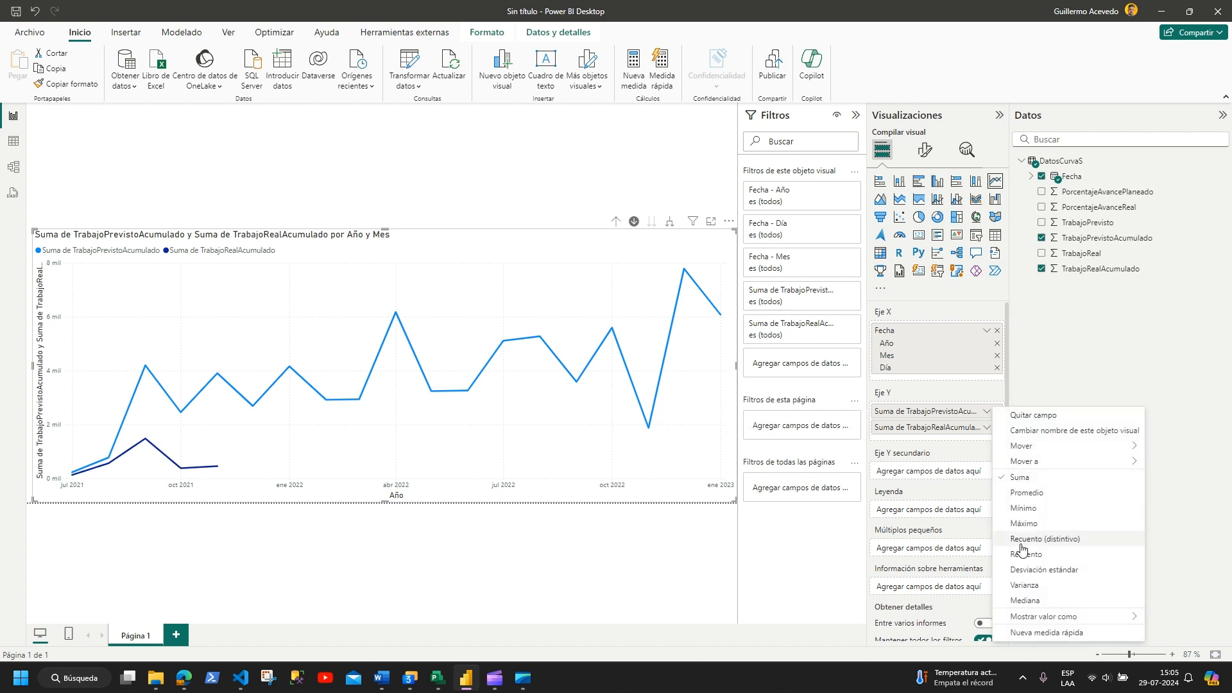
click(1025, 524)
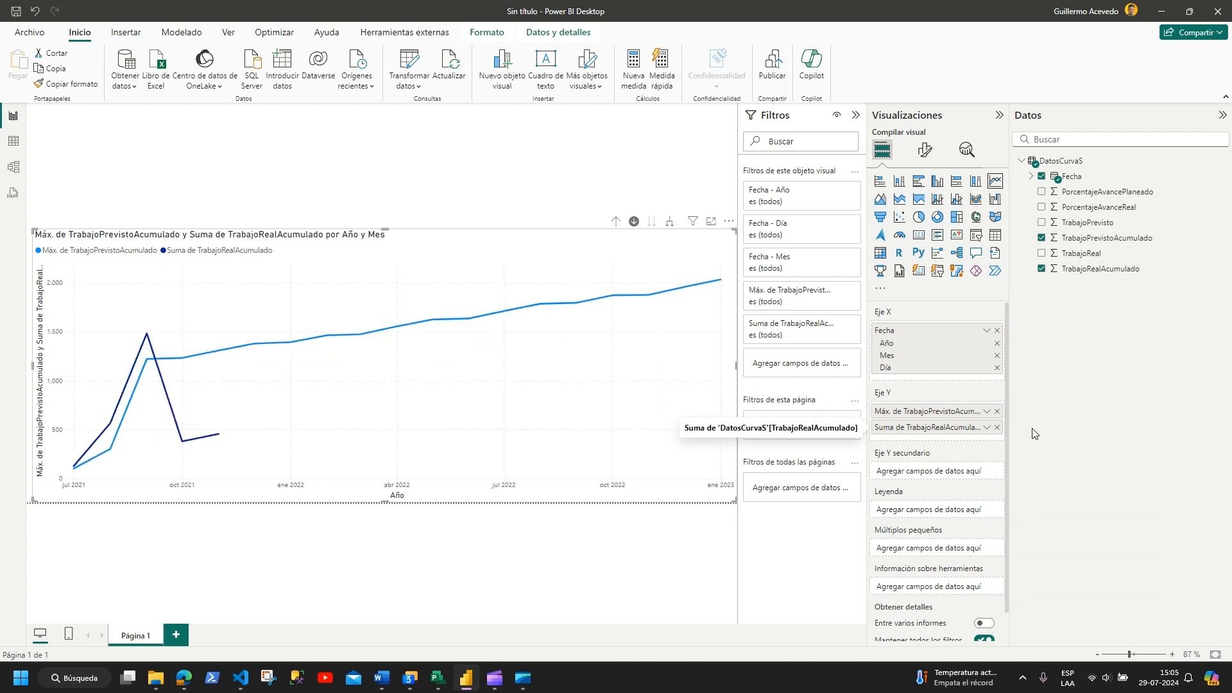
click(987, 428)
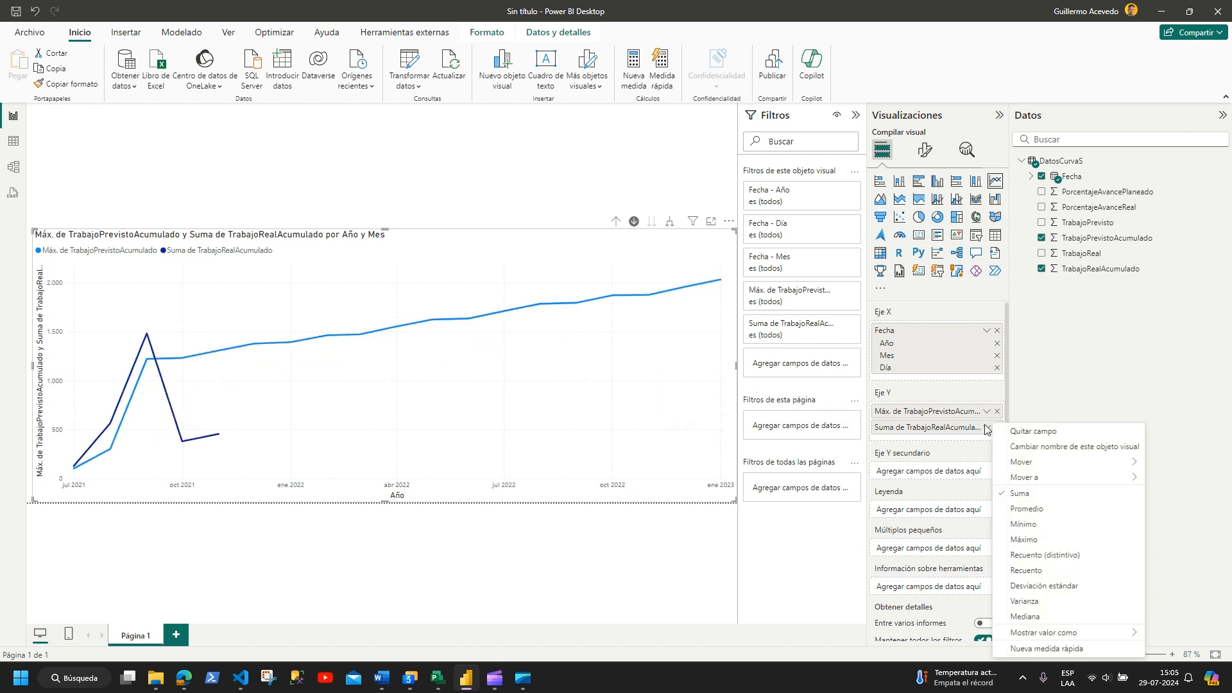
click(1045, 540)
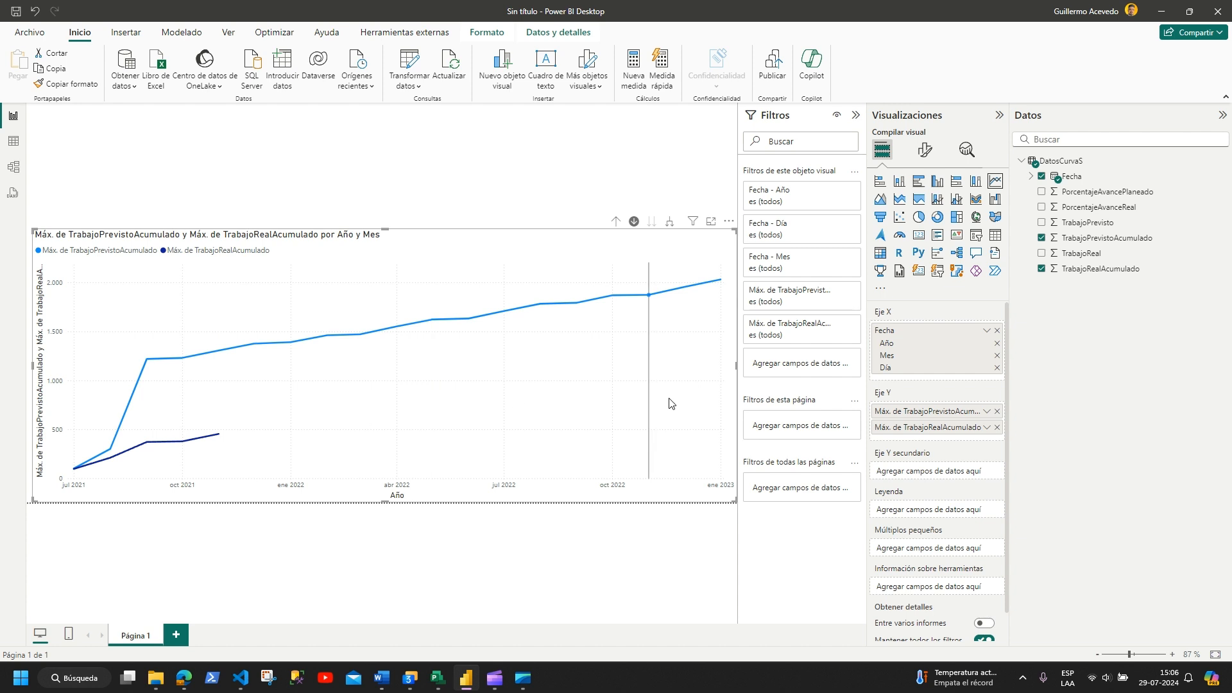
Step: Enable area shading under the chart's lines and reduce the chart's height from its upper edge
click(924, 150)
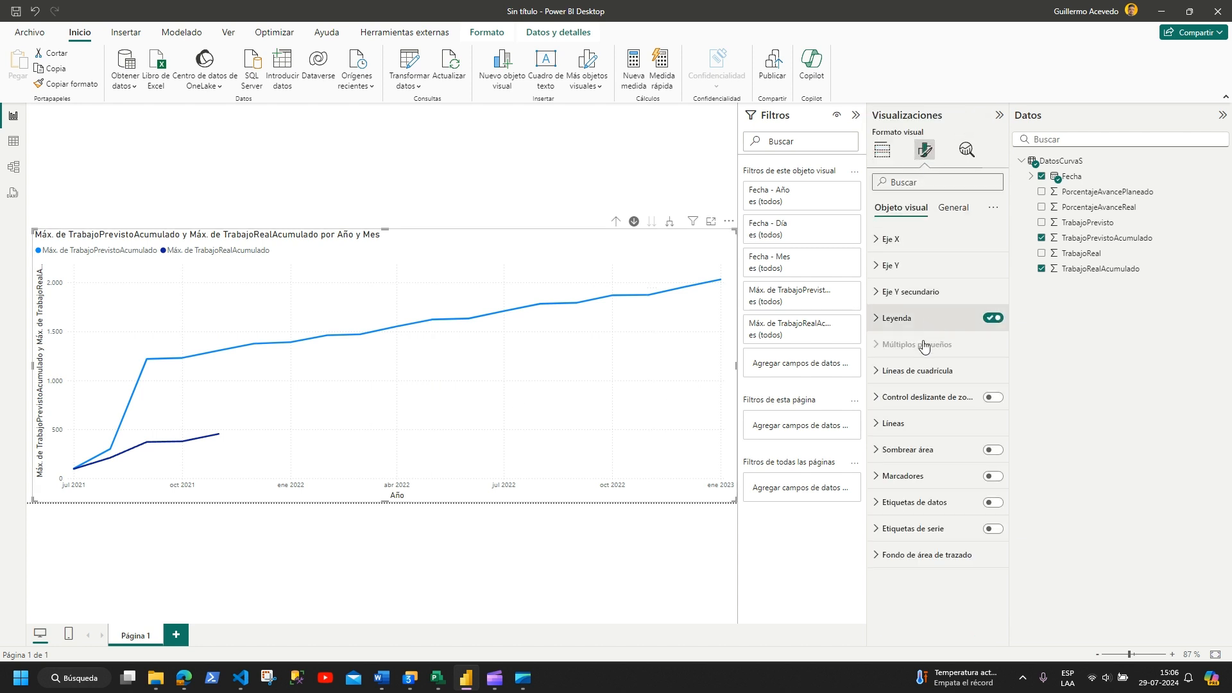
click(994, 449)
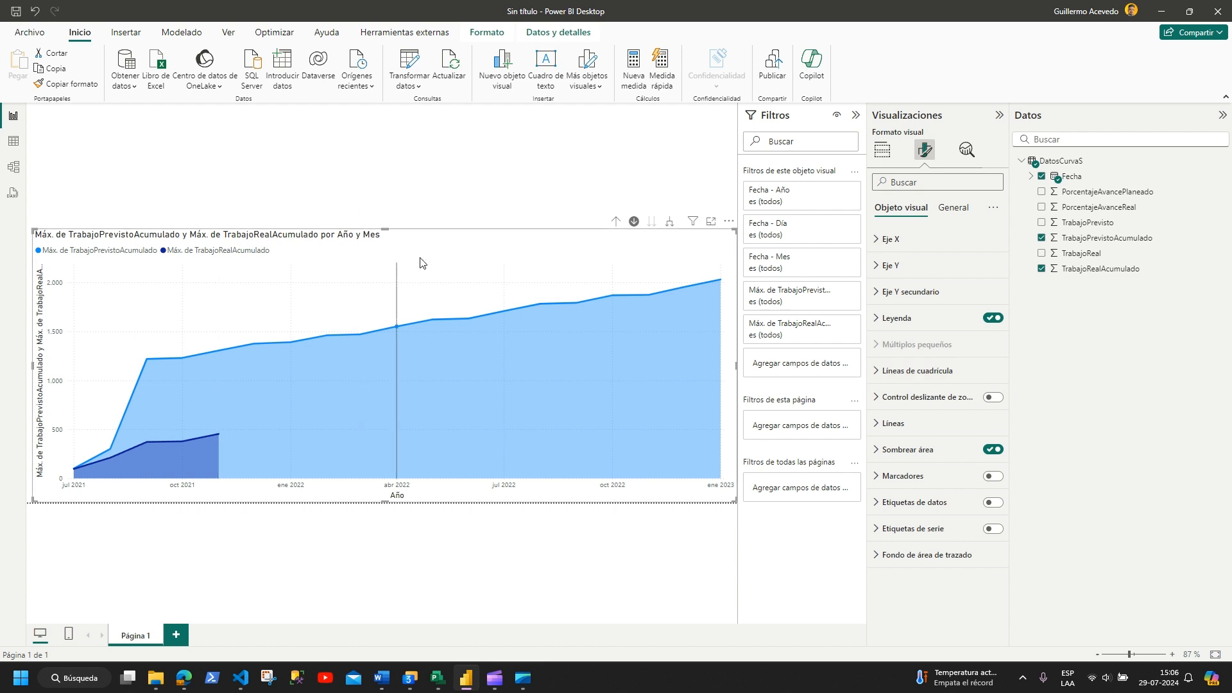
drag(388, 230, 393, 280)
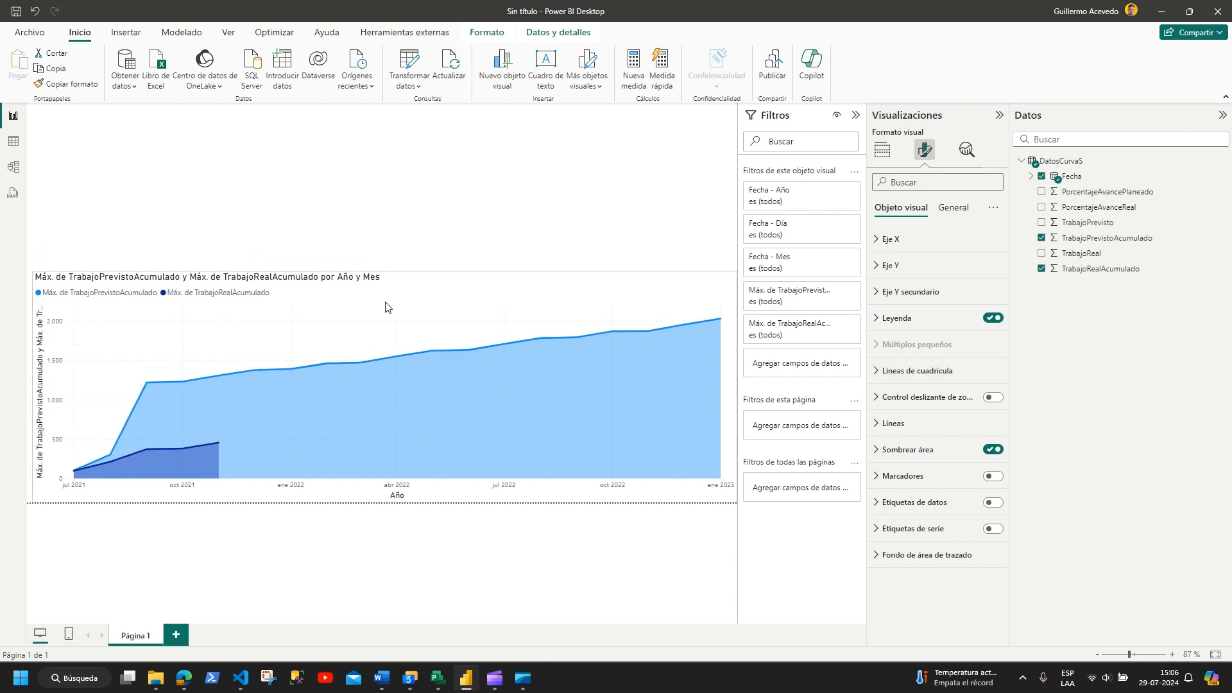
Step: Set the chart title to "Curva de Avance" and format it bold and horizontally centred
click(953, 208)
click(898, 268)
click(894, 330)
text(Curva de Ava)
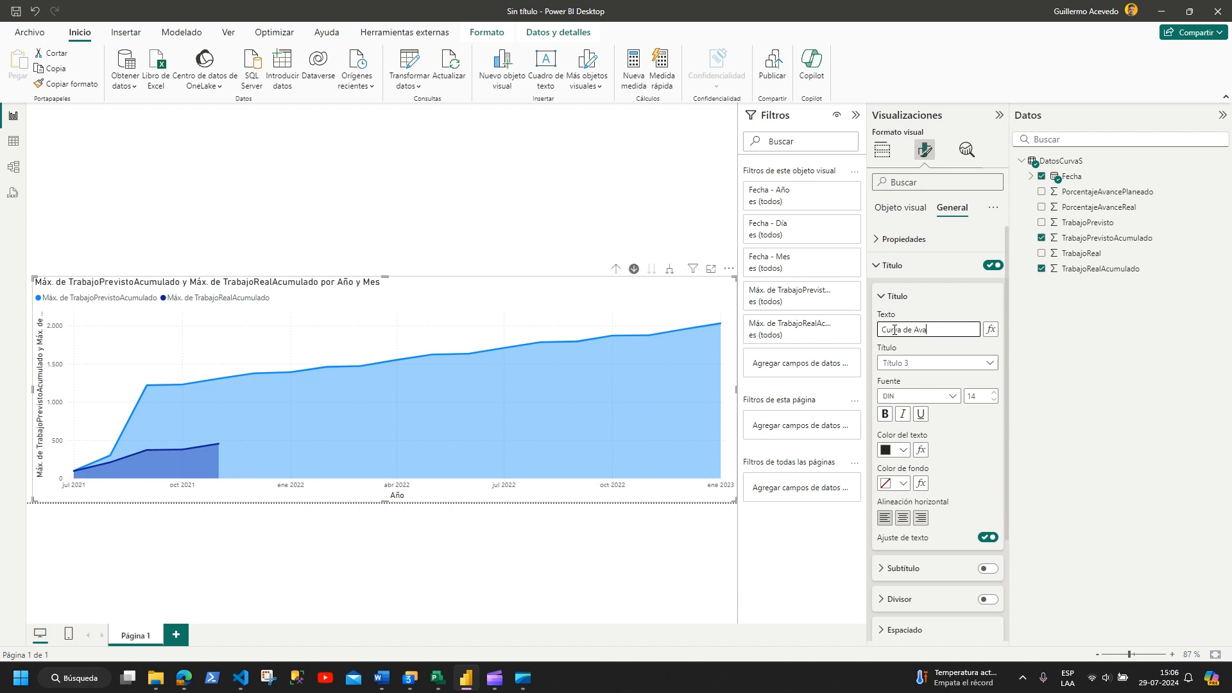
text(nce)
click(885, 414)
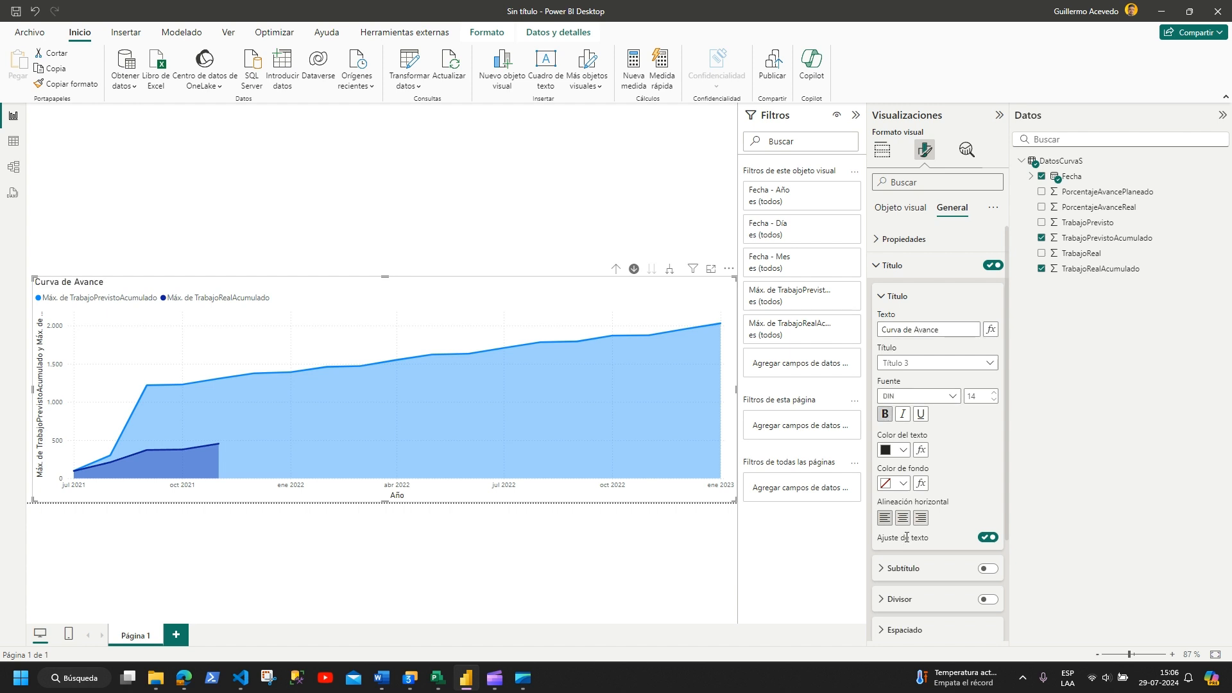
click(902, 519)
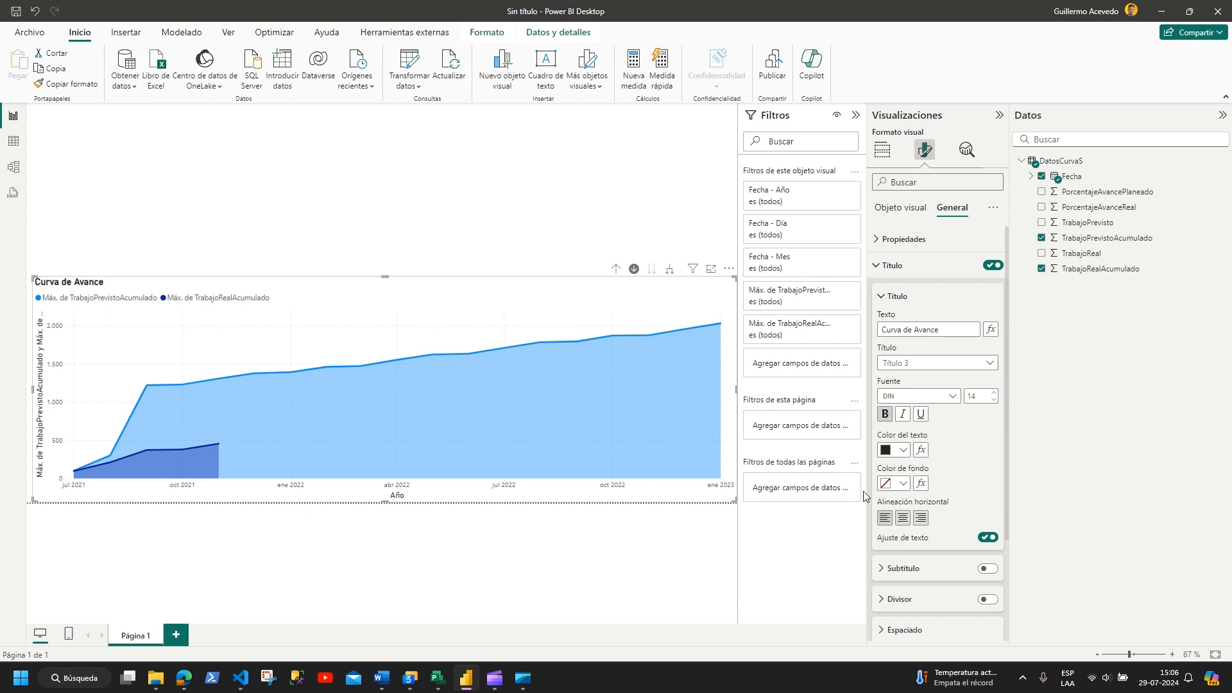
Step: Set the chart legend's position to "Abajo, en el centro"
click(909, 215)
click(878, 319)
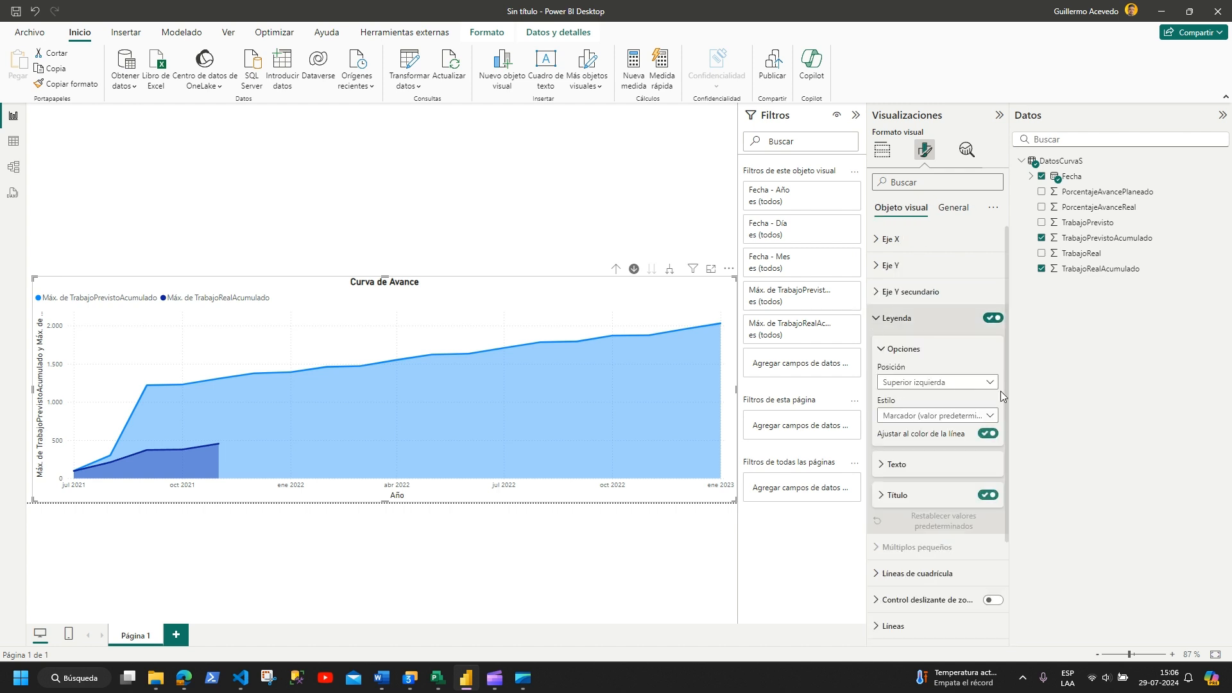
click(963, 415)
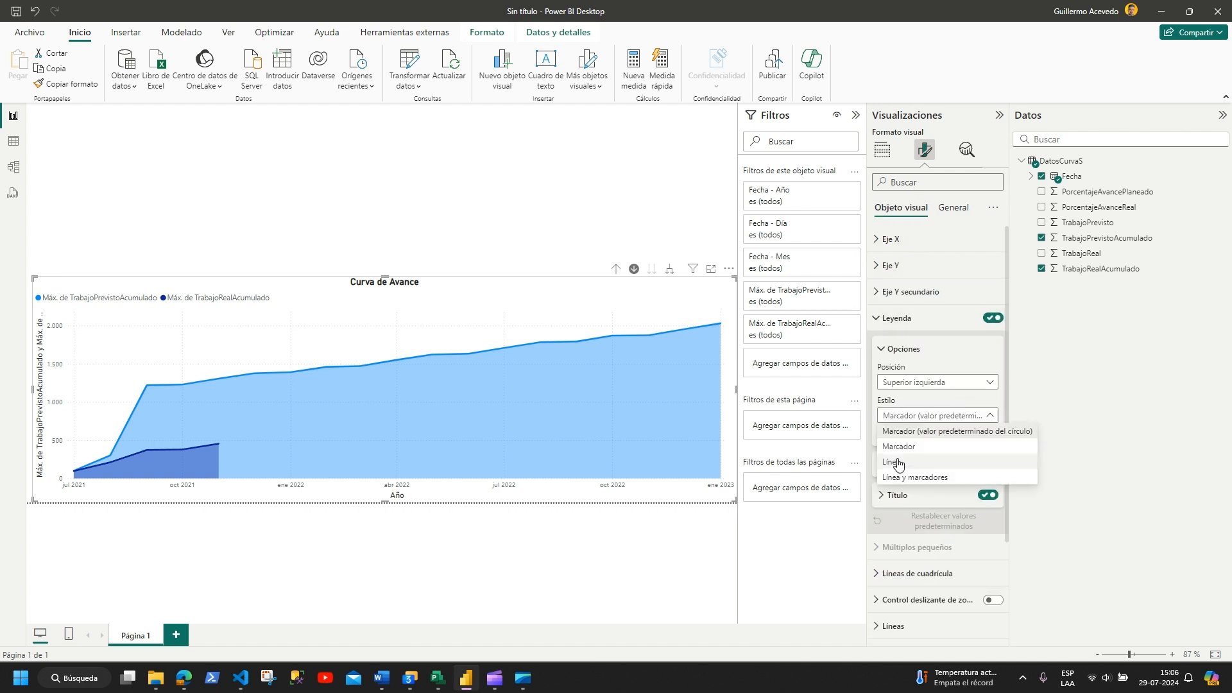
click(938, 379)
click(939, 385)
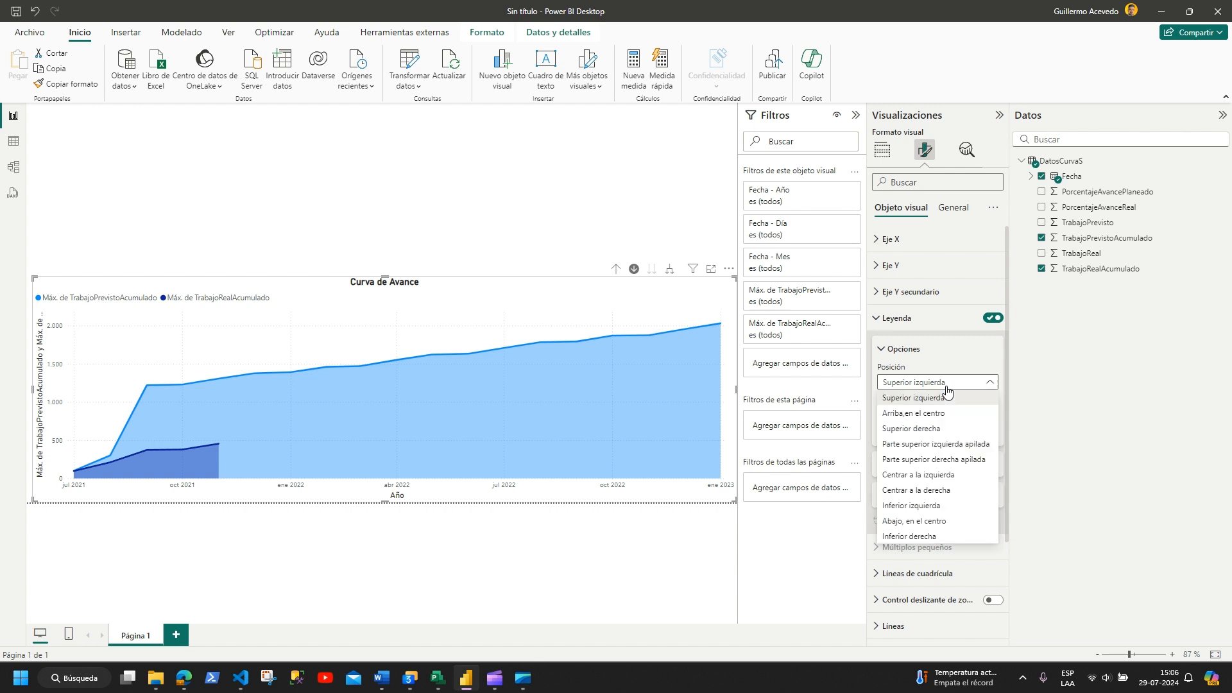
click(943, 523)
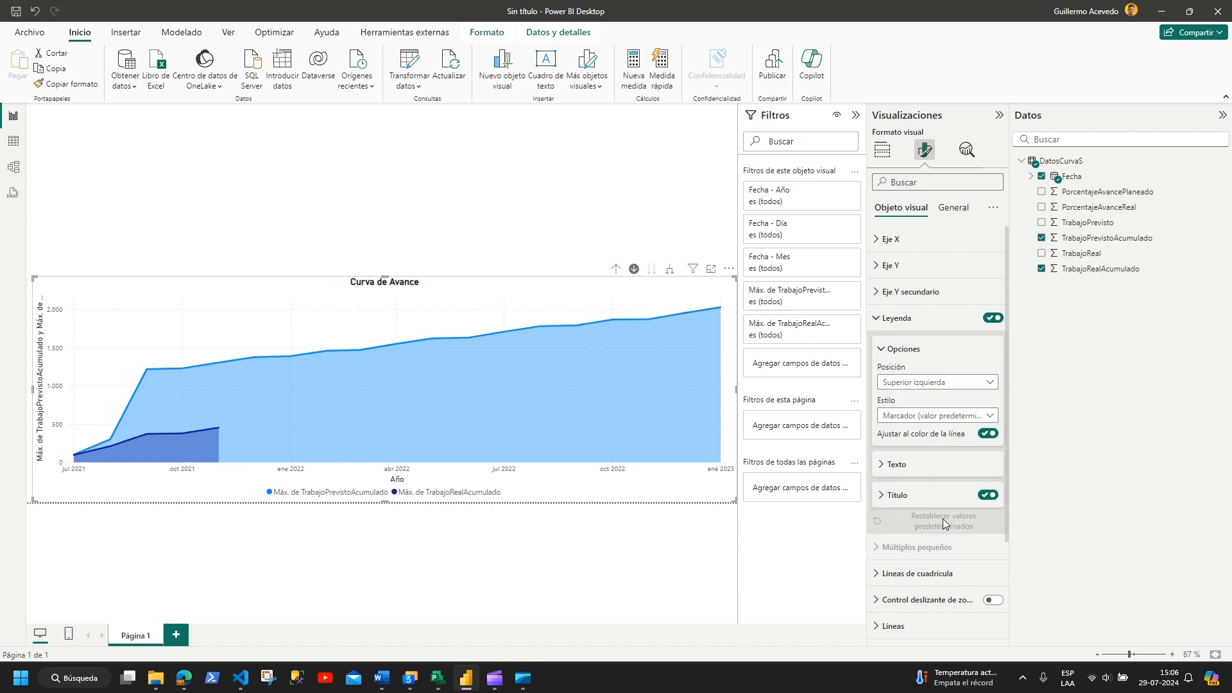
Step: Rename the planned accumulated work series on the chart's Y axis as "Curva Programada"
click(883, 150)
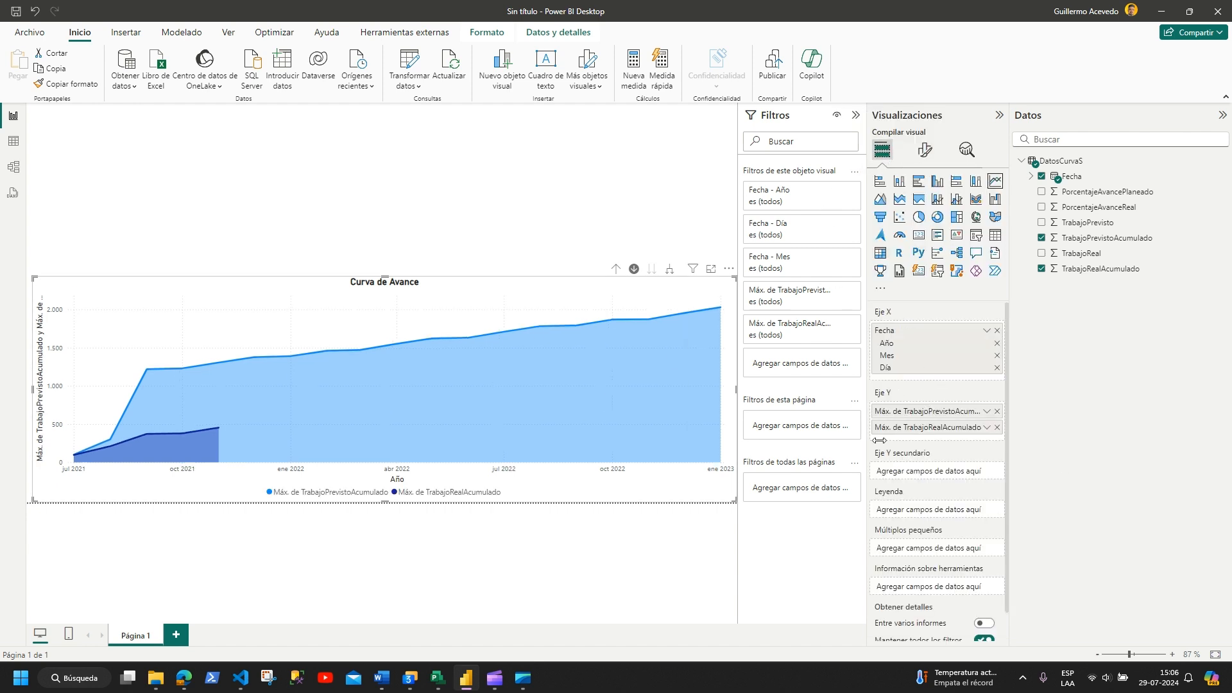
double_click(916, 412)
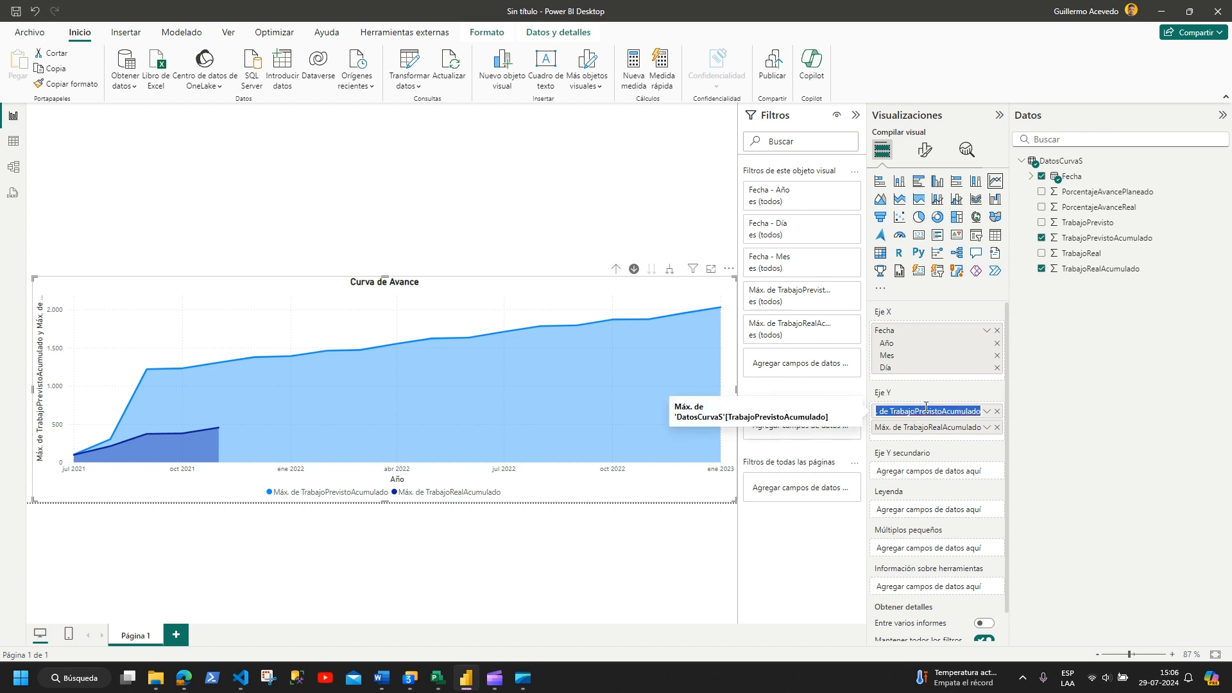
text(Curva )
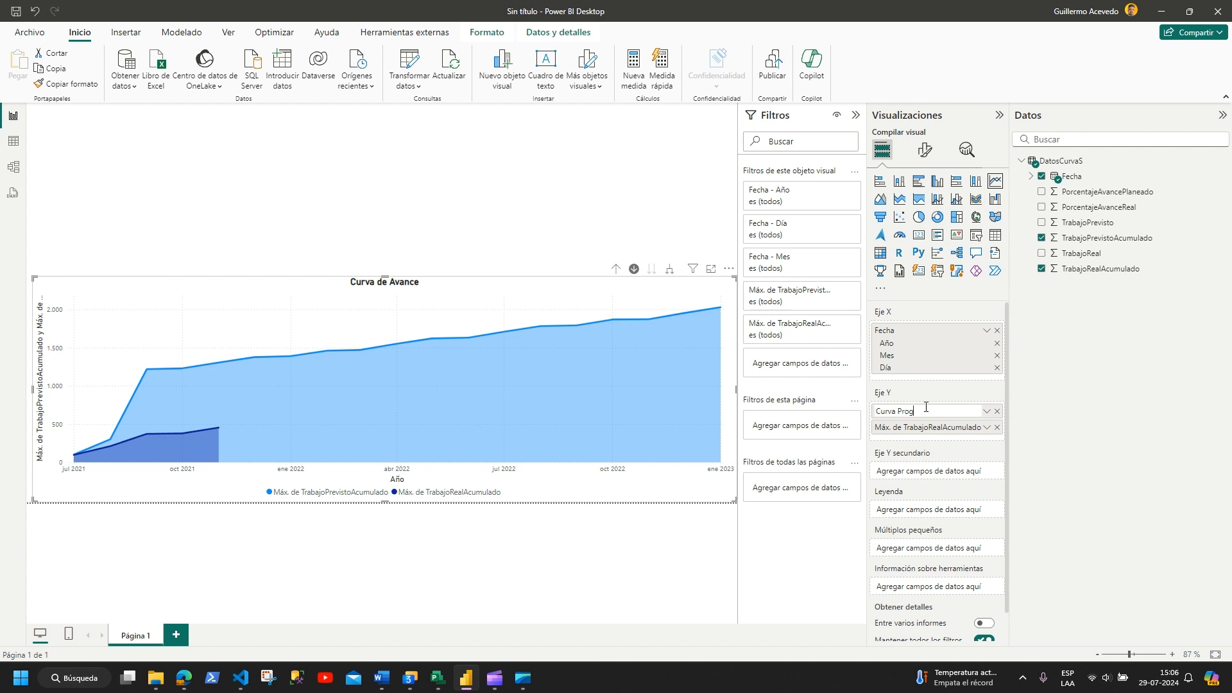
text(Programada)
key(Return)
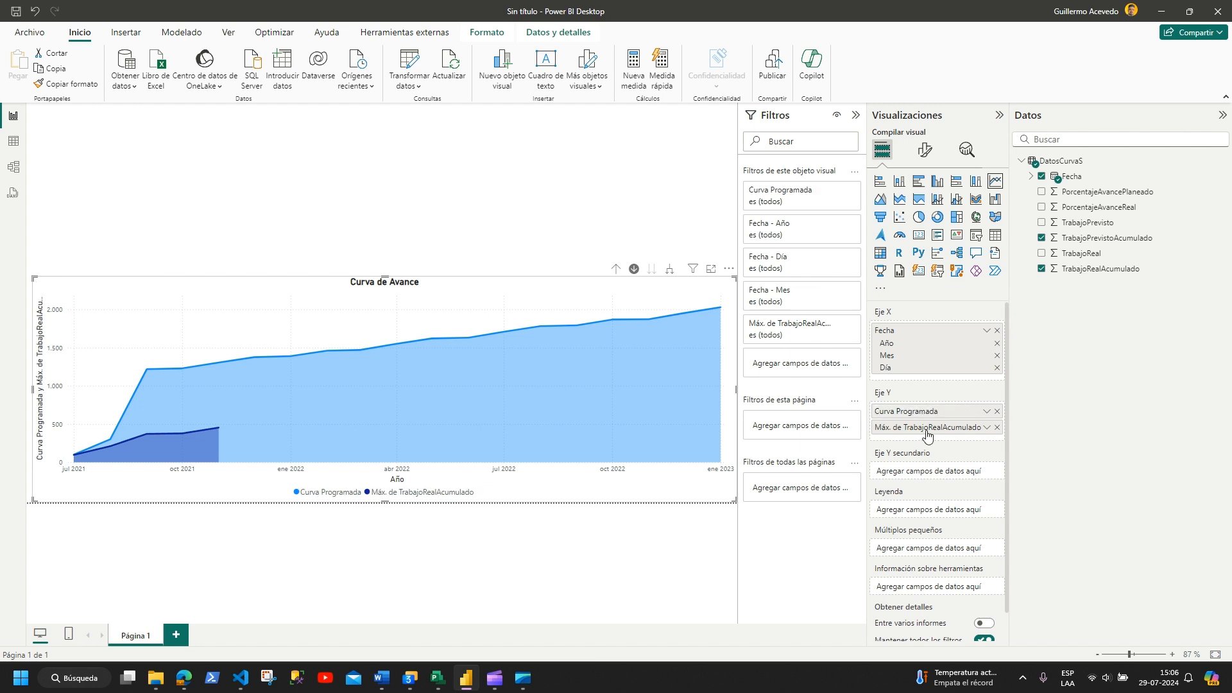
Step: Rename the actual accumulated work series as "Curva Real" and widen the chart to the page's left edge
double_click(927, 429)
triple_click(927, 429)
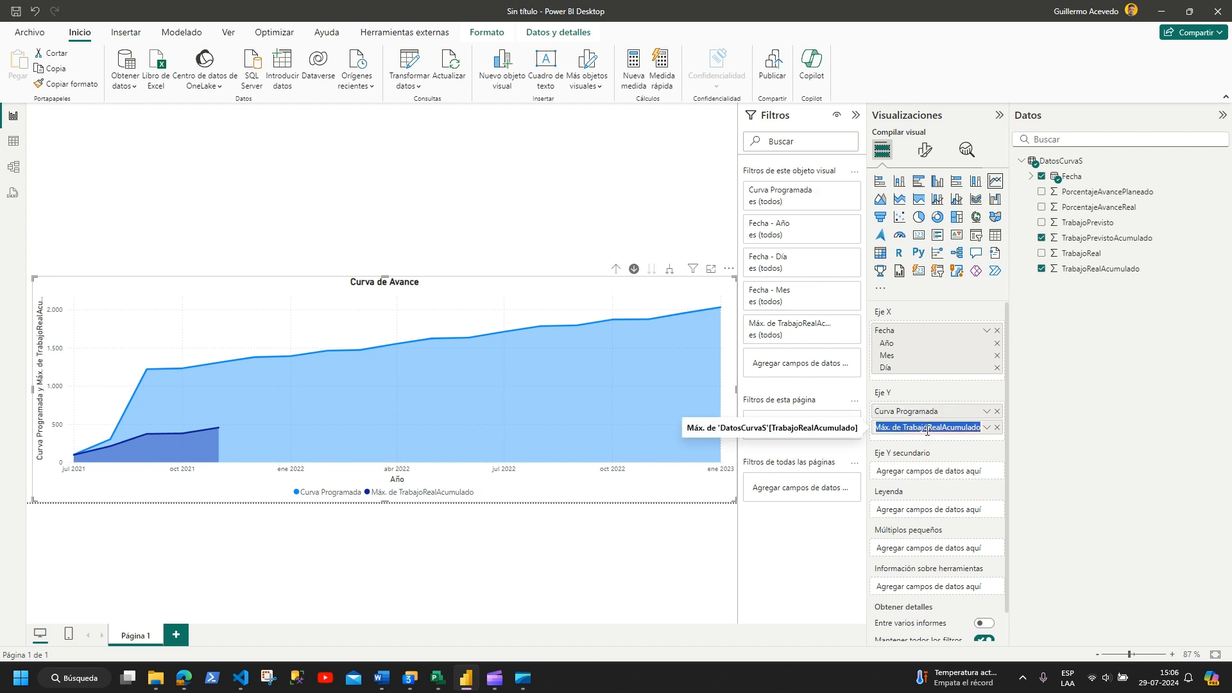
text(Curva Real)
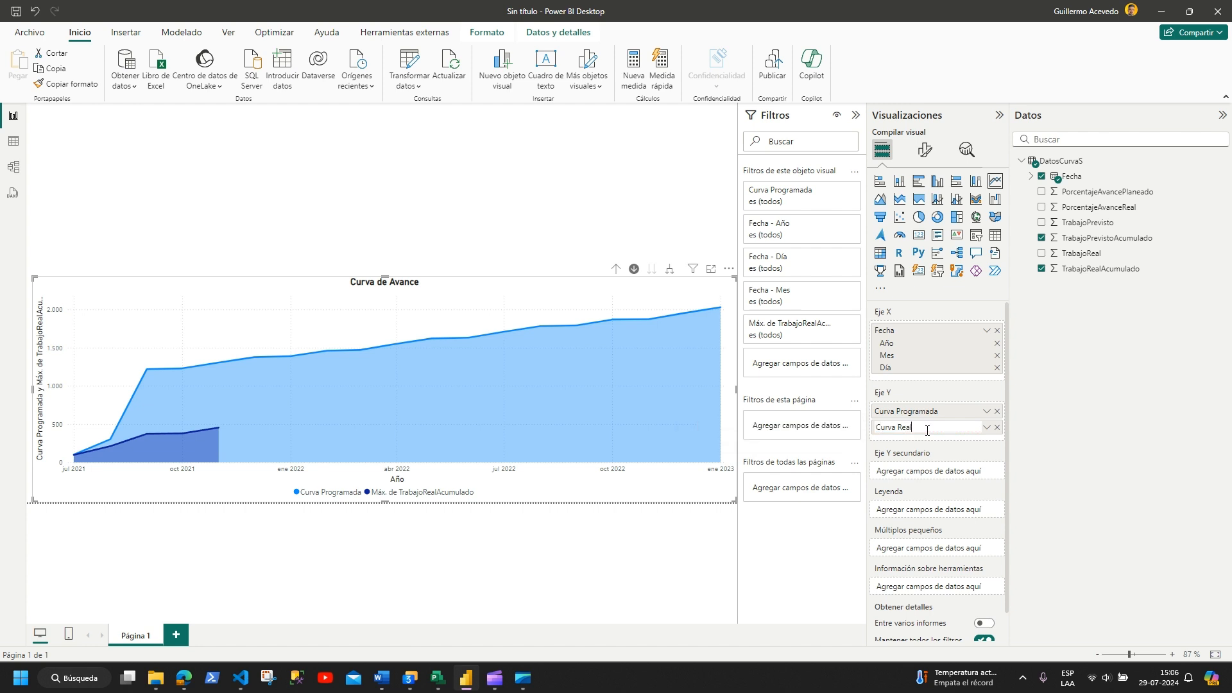
key(Return)
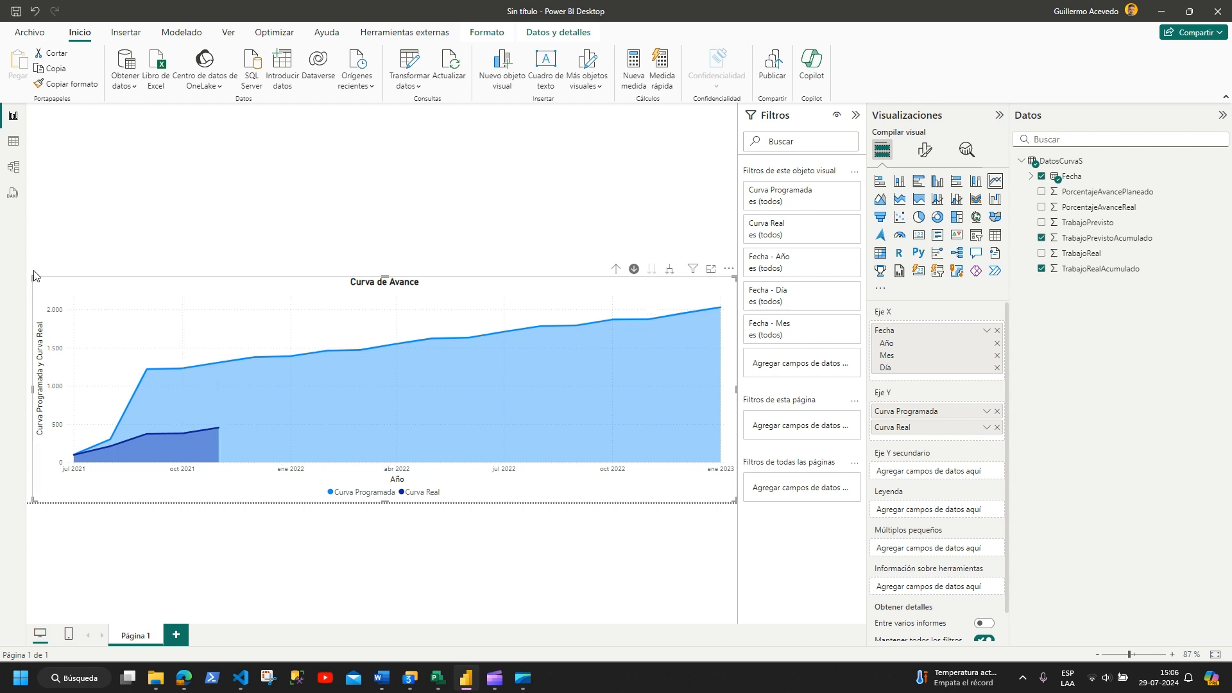
drag(34, 277, 27, 278)
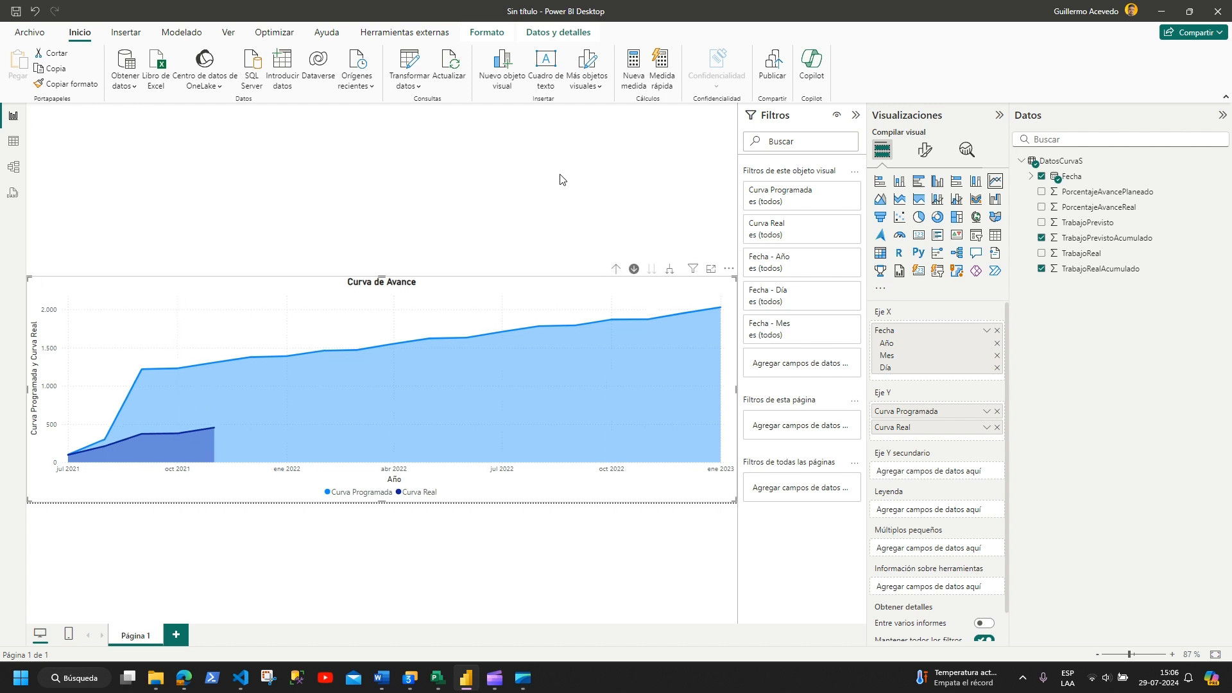
Step: Add a card visual to the report page showing the PorcentajeAvanceReal field
click(665, 173)
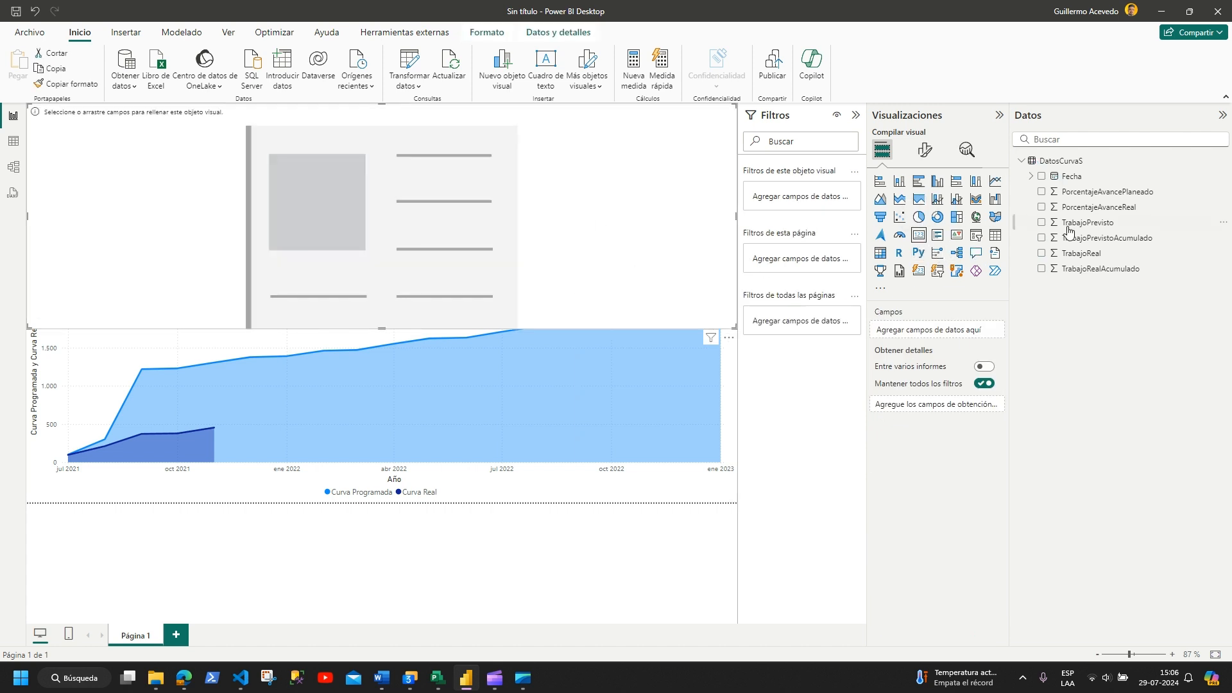
drag(1051, 217, 433, 231)
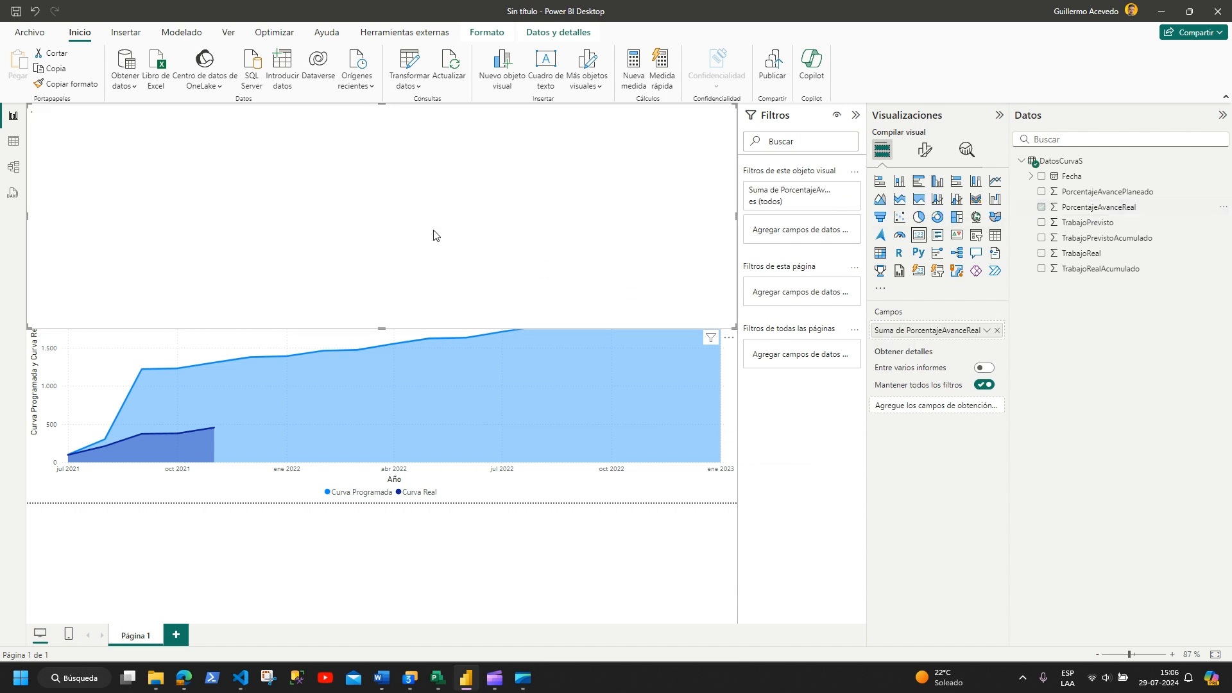
click(1099, 213)
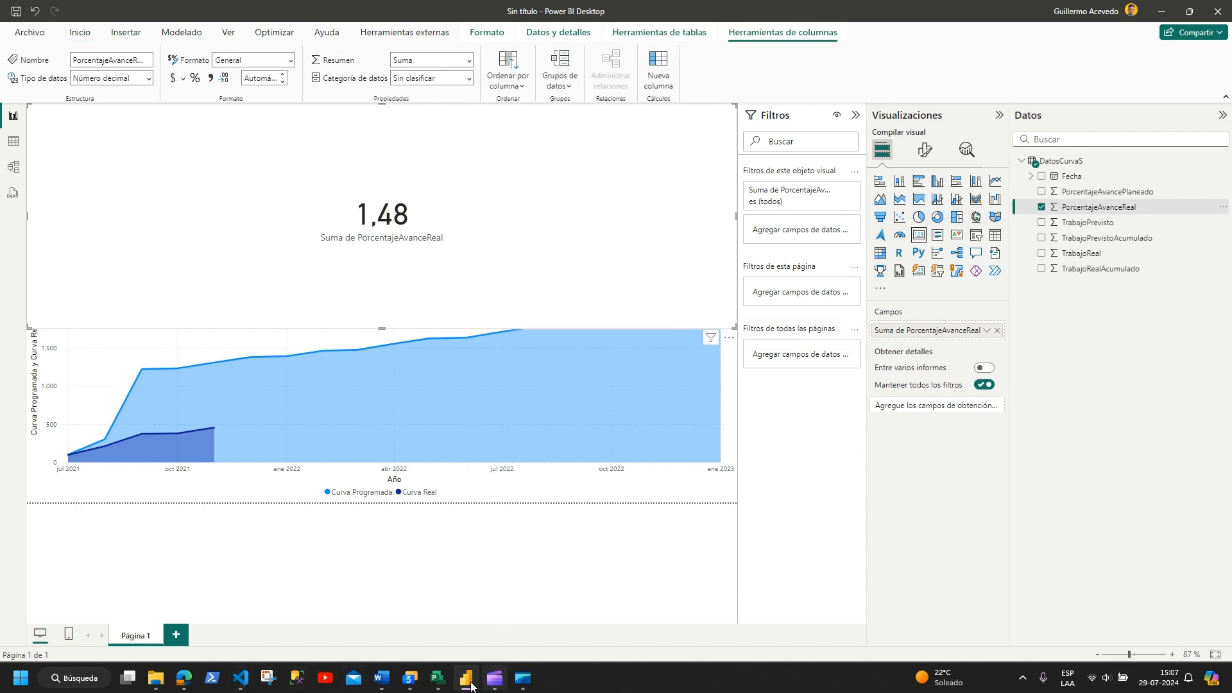
Step: Set the card's PorcentajeAvanceReal aggregation to Máximo and shrink the card into the page's upper corner
click(13, 142)
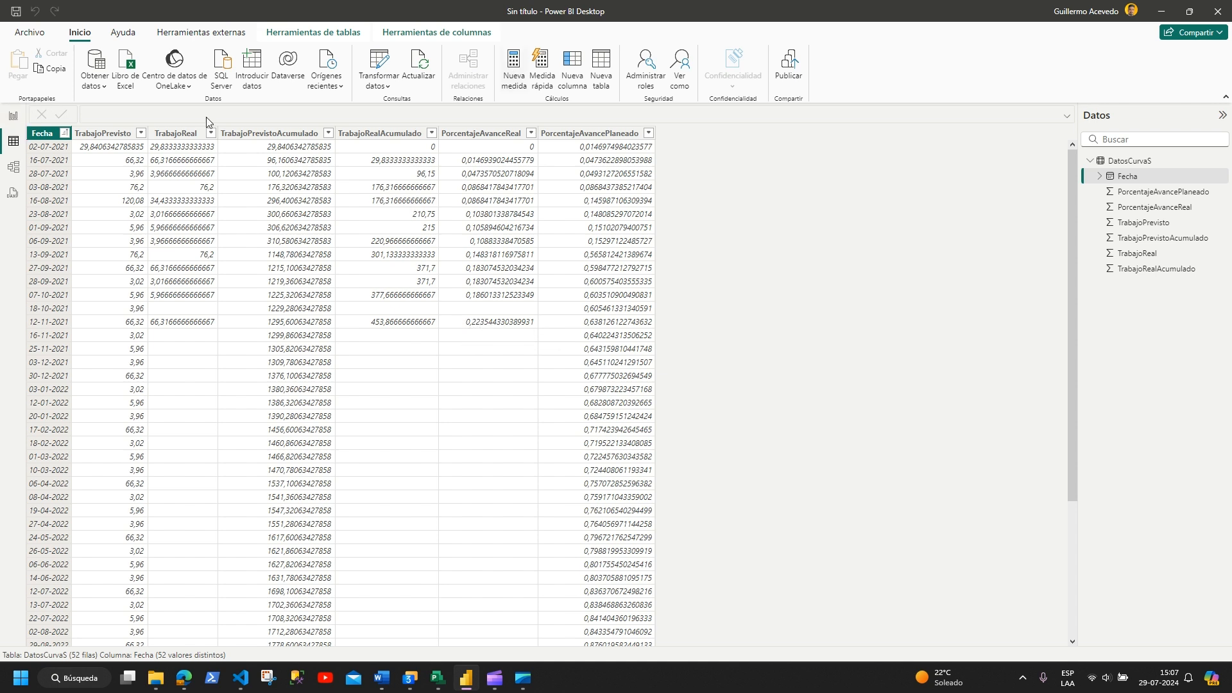
click(13, 115)
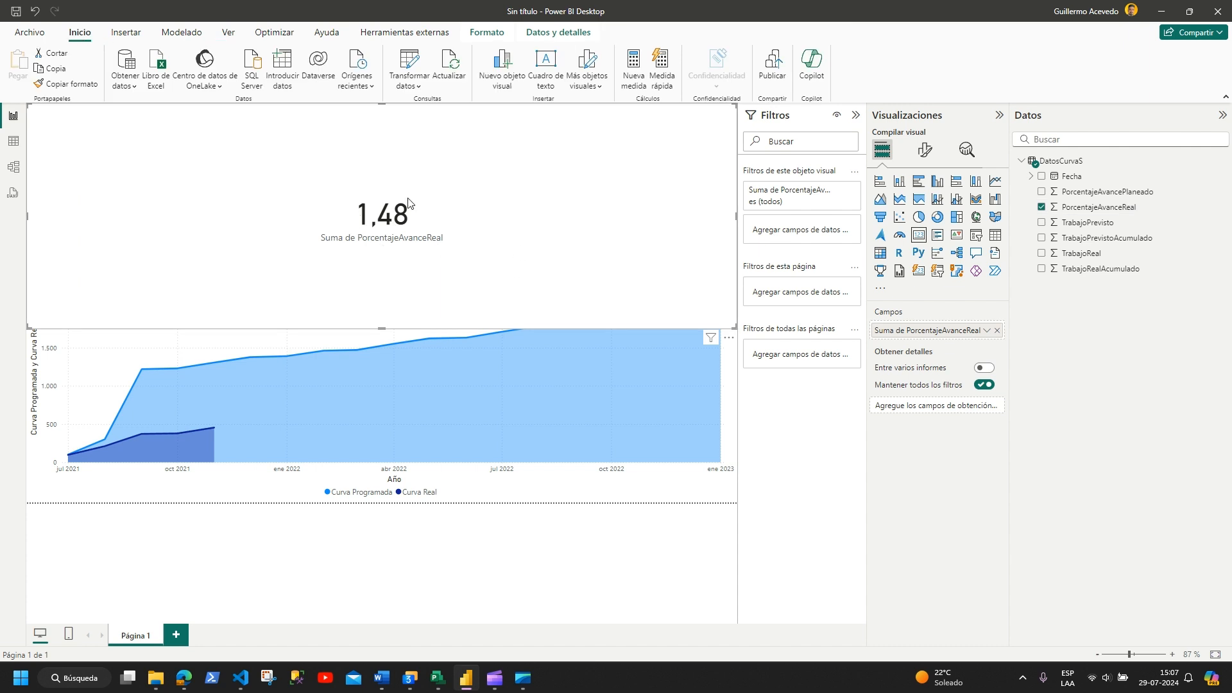
click(987, 330)
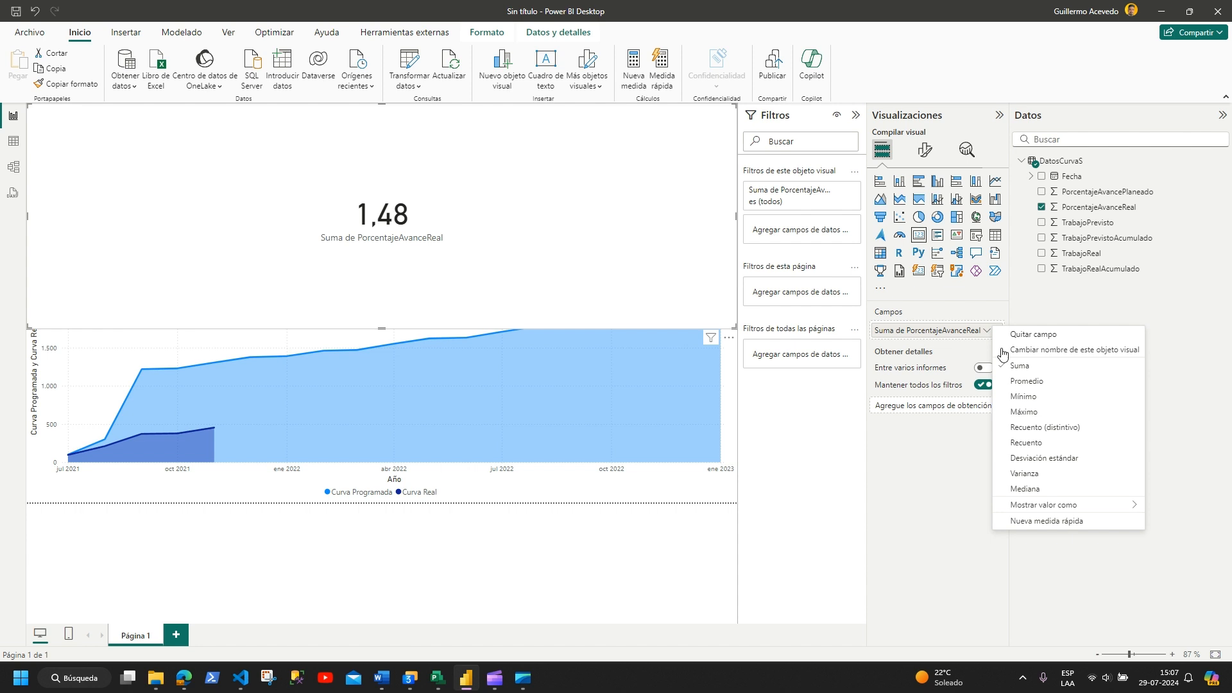
click(1046, 414)
drag(735, 329, 191, 236)
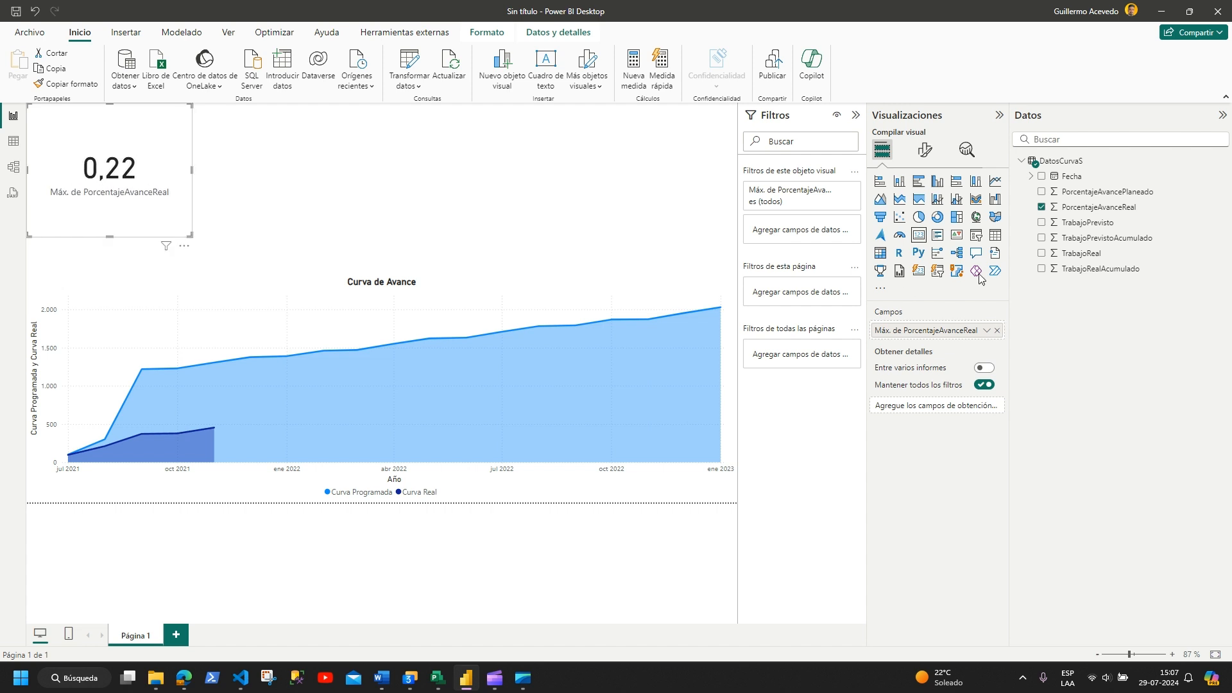
Step: Format PorcentajeAvanceReal as a percentage with 2 decimals and rename the card's field as "% Avance de Real"
click(1110, 208)
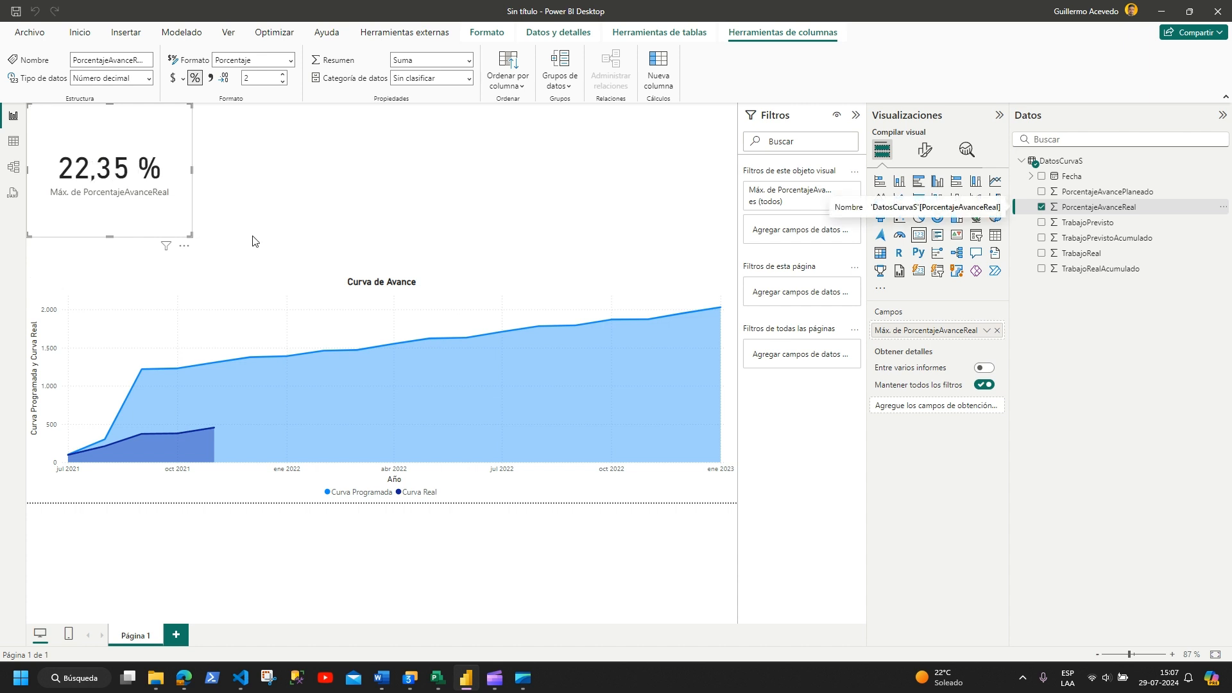
double_click(923, 330)
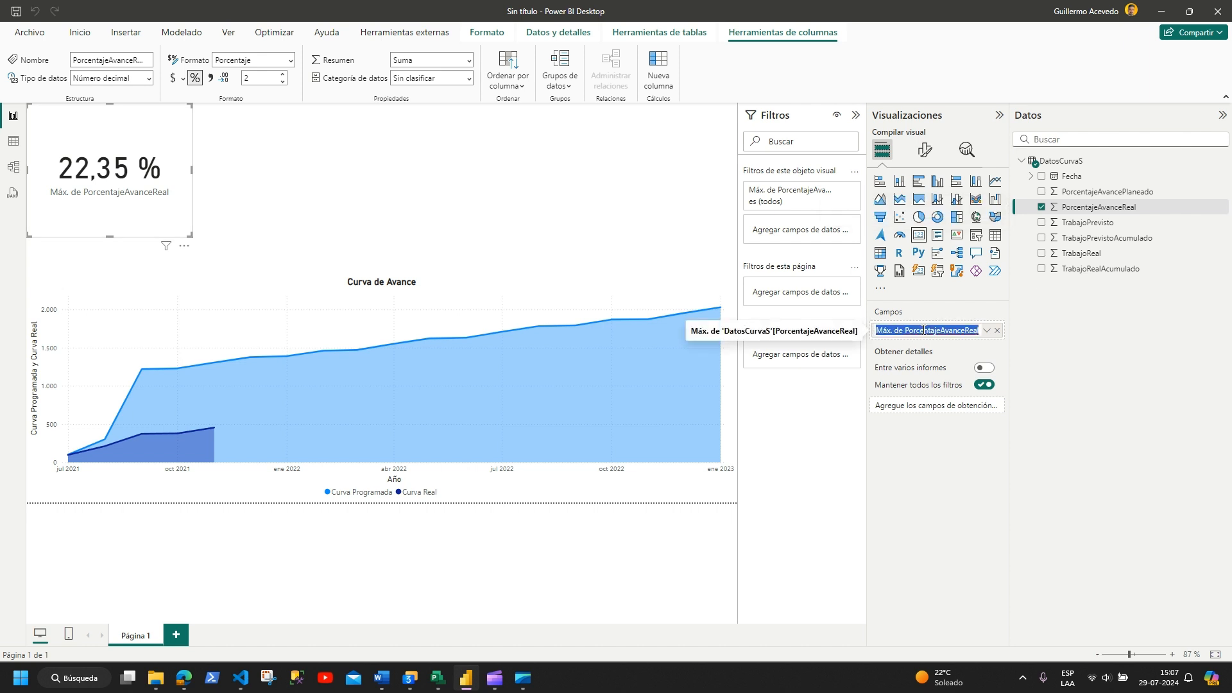
text(%)
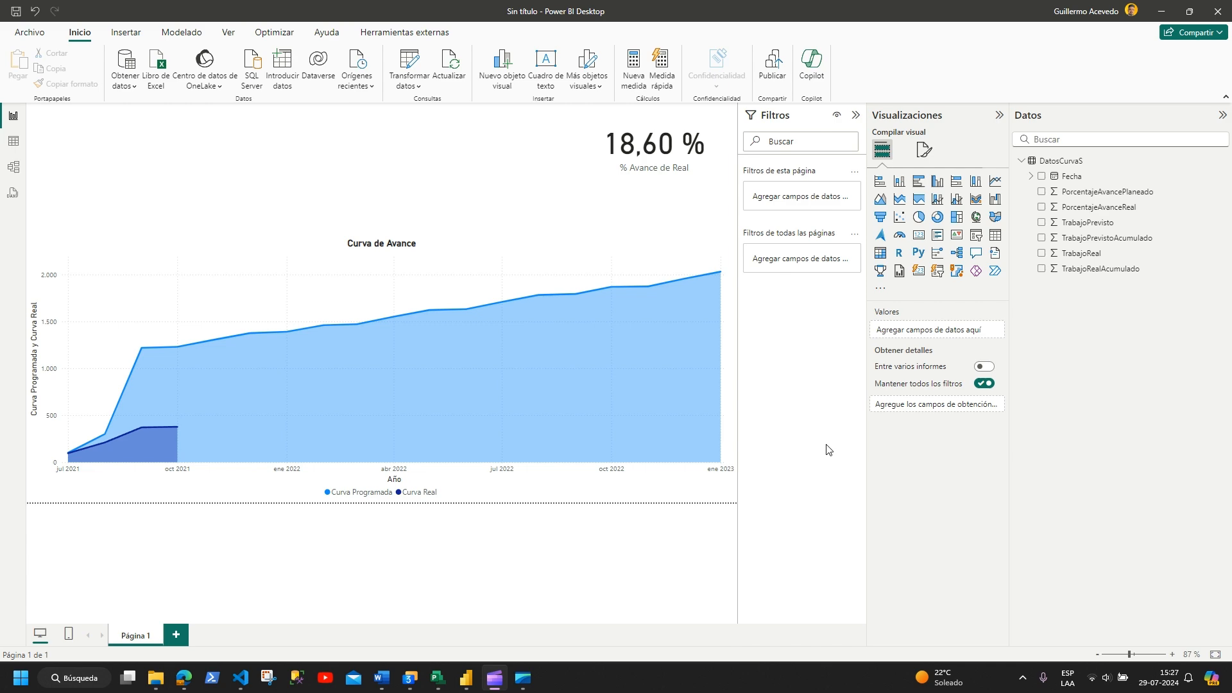
Step: Switch to the Cronograma-MacroAccess.mpp schedule in Project and compare its overall % trabajo completado with the Power BI card
click(438, 678)
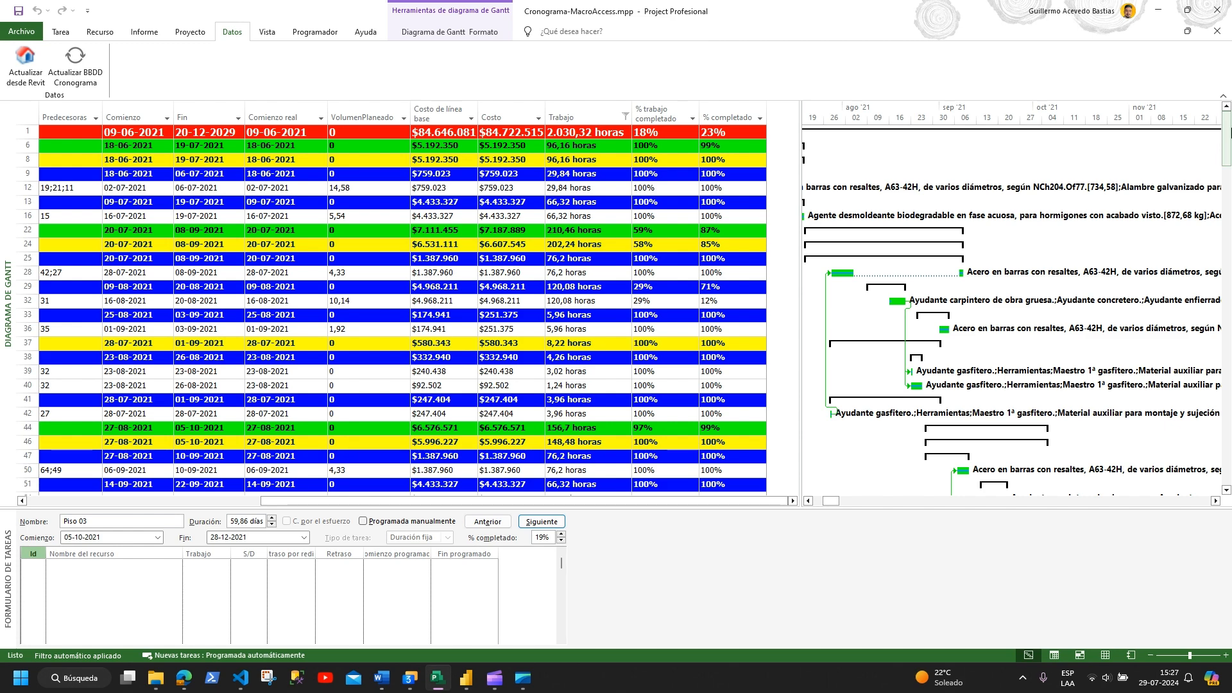
scroll(1229, 132, down, 5)
scroll(1217, 423, up, 5)
click(664, 114)
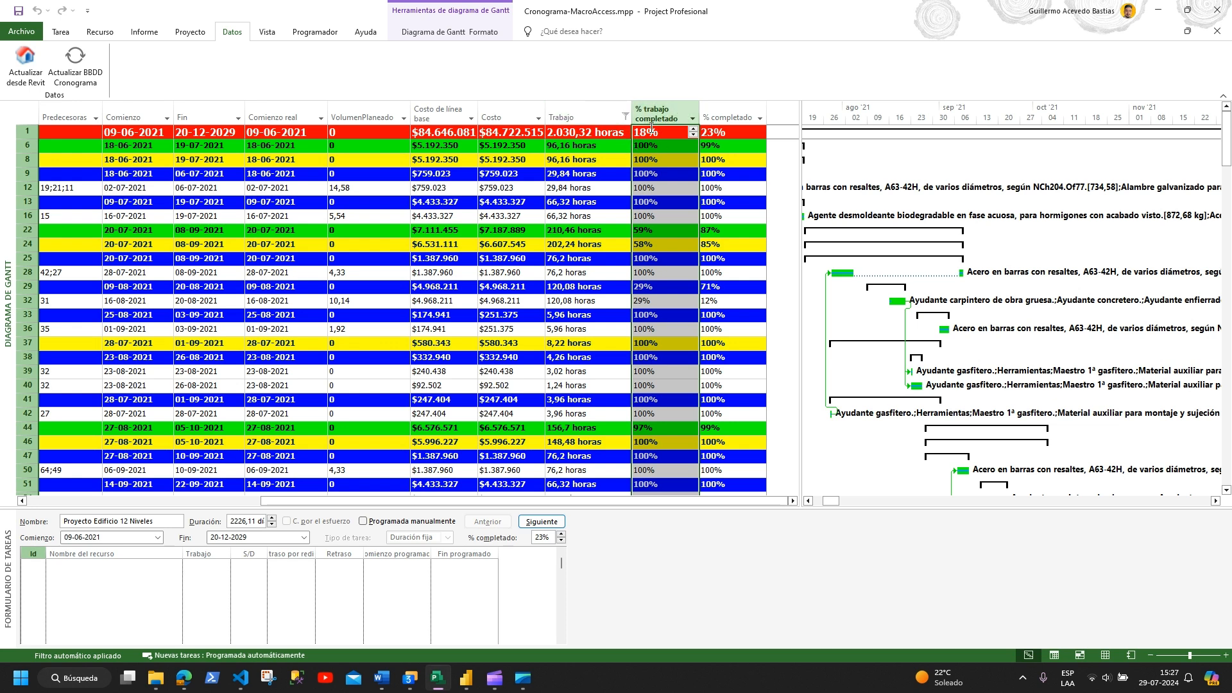
click(466, 678)
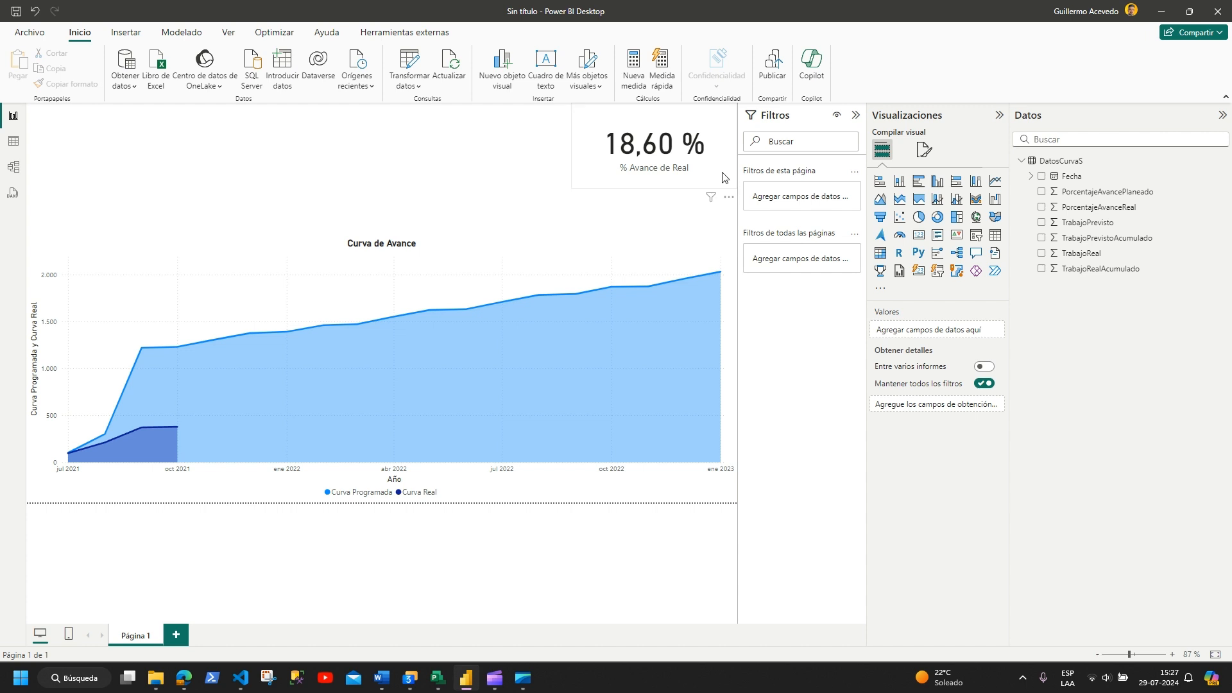
click(586, 160)
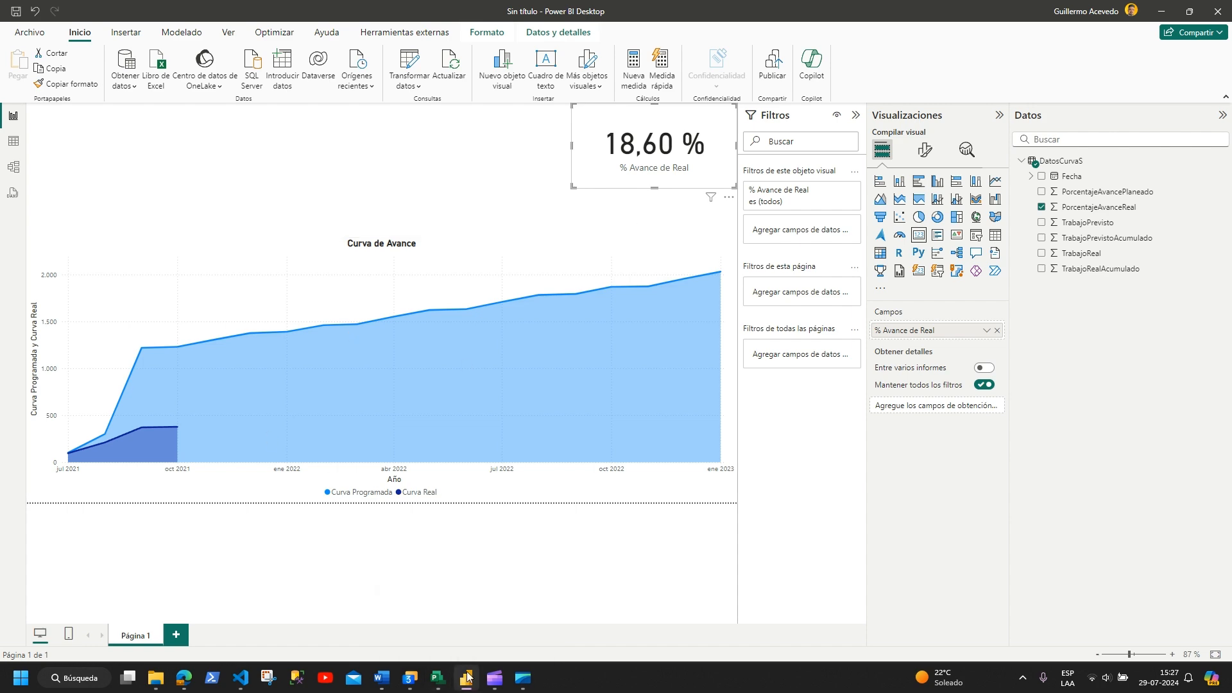
click(430, 688)
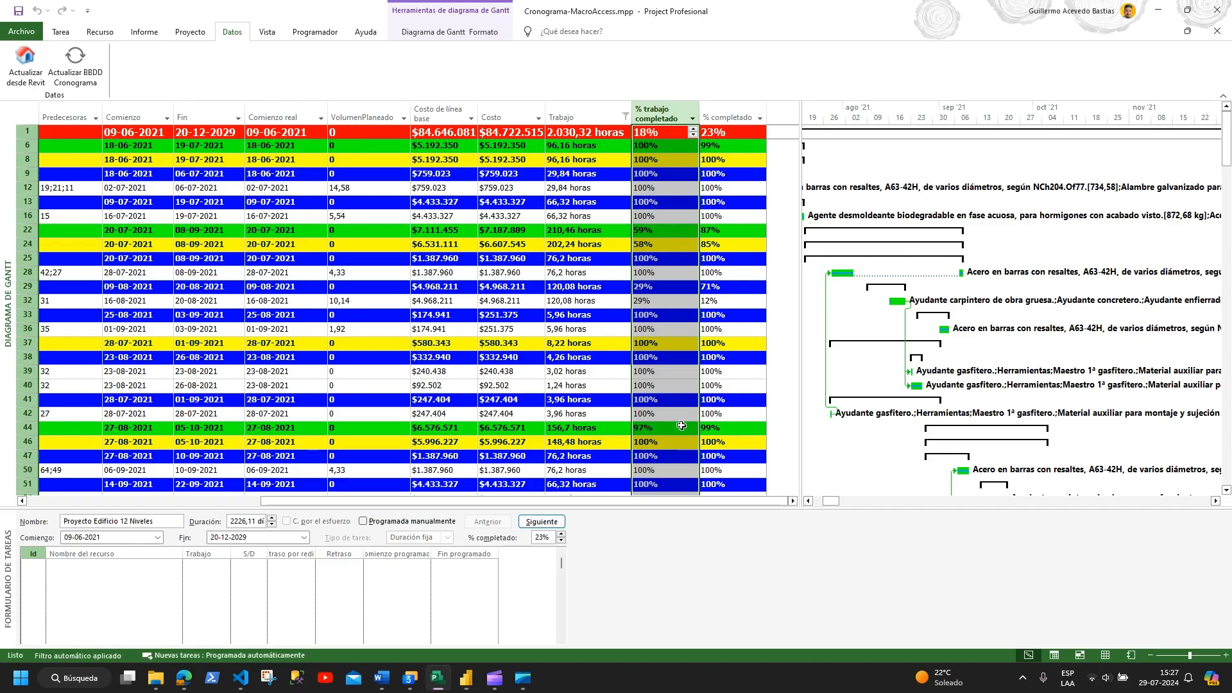
Step: Set the % completado of task 64 in the schedule to 100
scroll(681, 426, down, 2)
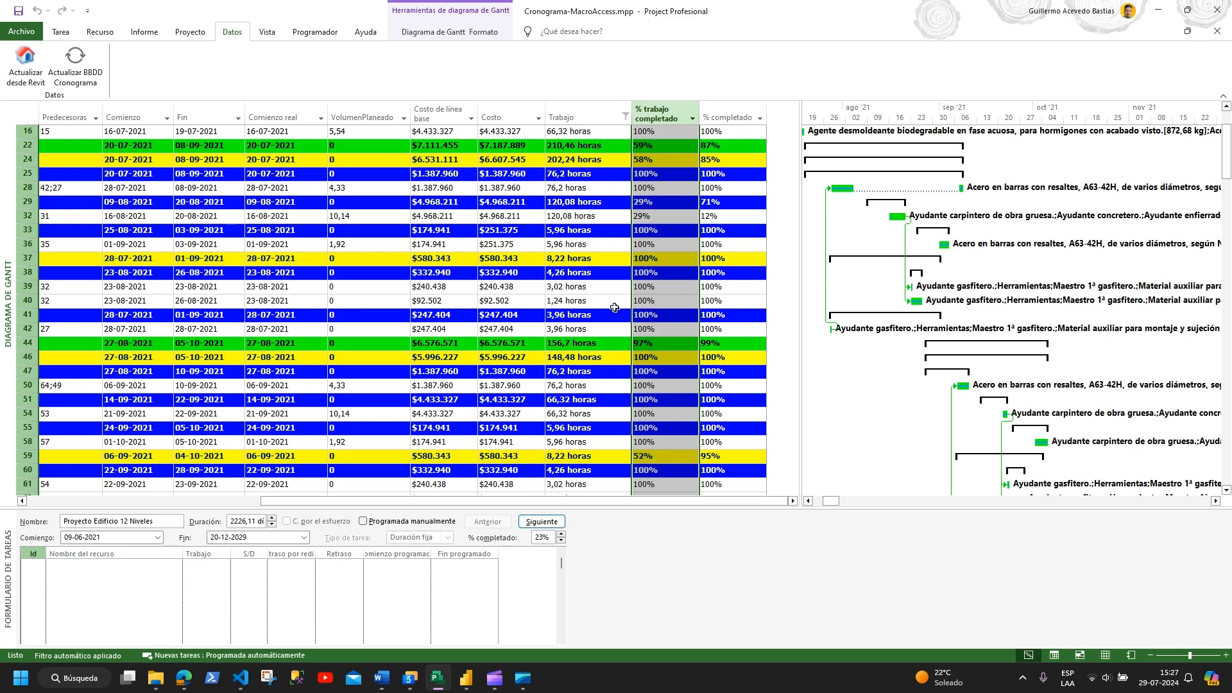
scroll(666, 377, down, 5)
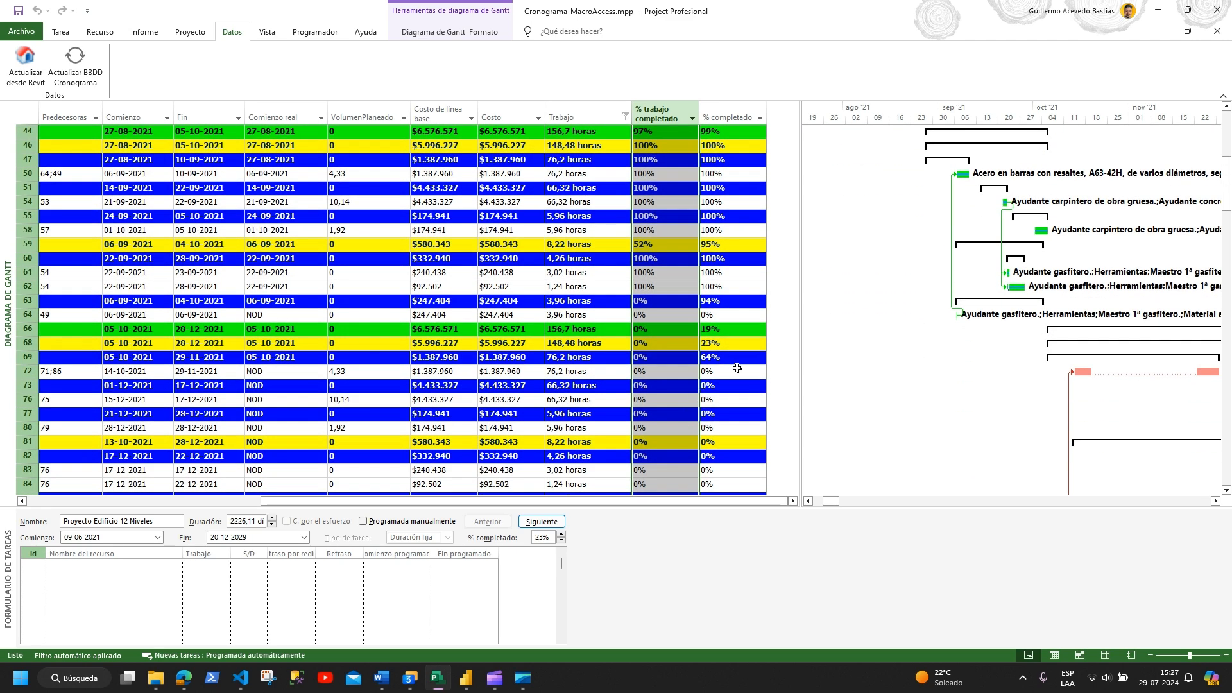
click(736, 367)
click(725, 316)
text(1)
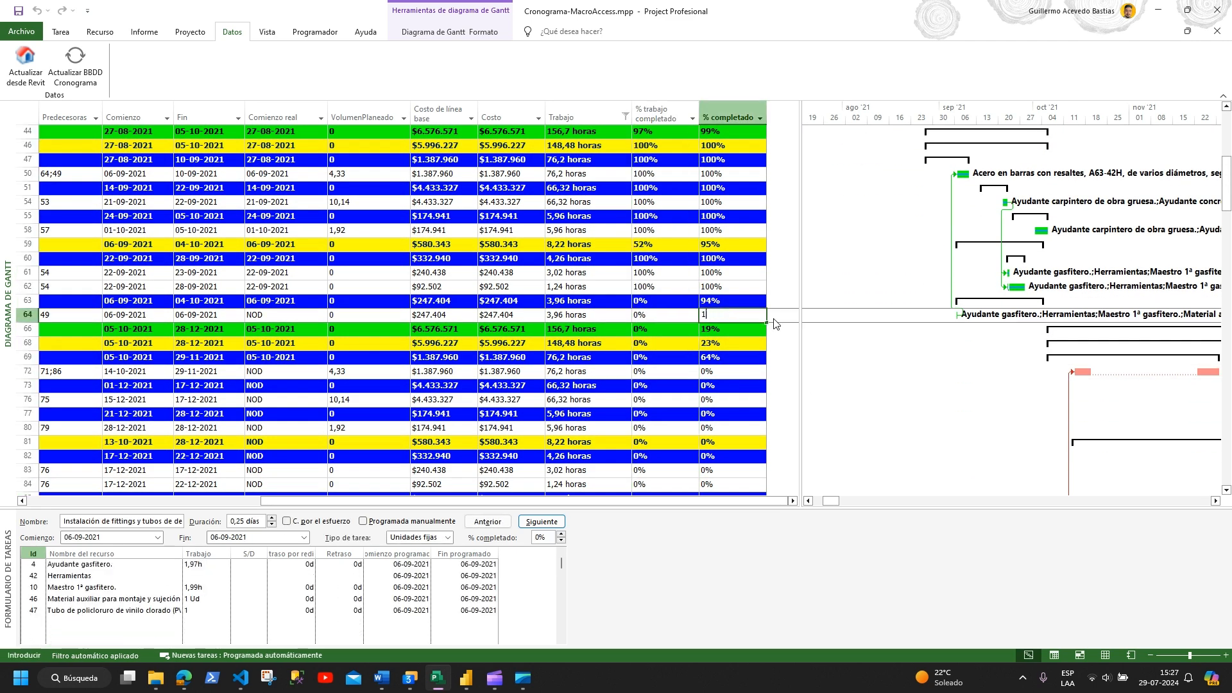
text(00)
key(Return)
Step: Set the % completado of tasks 72, 76 and 80 to 100 and return to the project summary row
key(Down)
key(Down)
key(Down)
text(1)
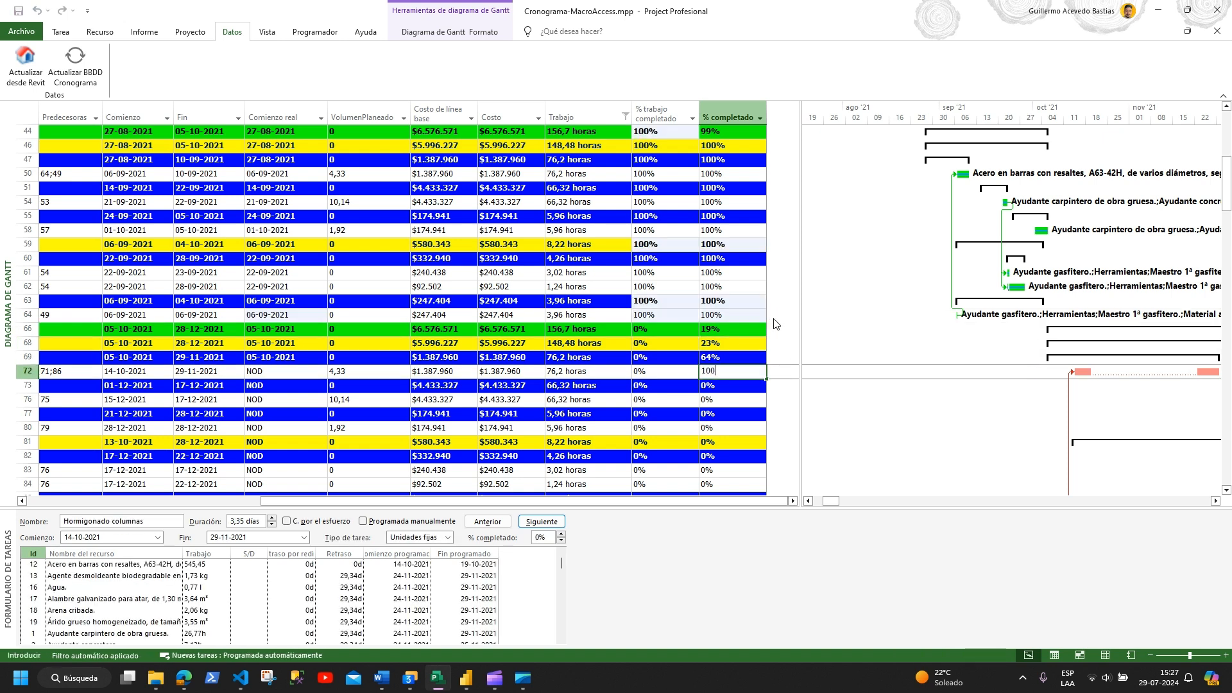
key(Return)
key(Down)
text(100)
key(Return)
key(Down)
text(100)
key(Return)
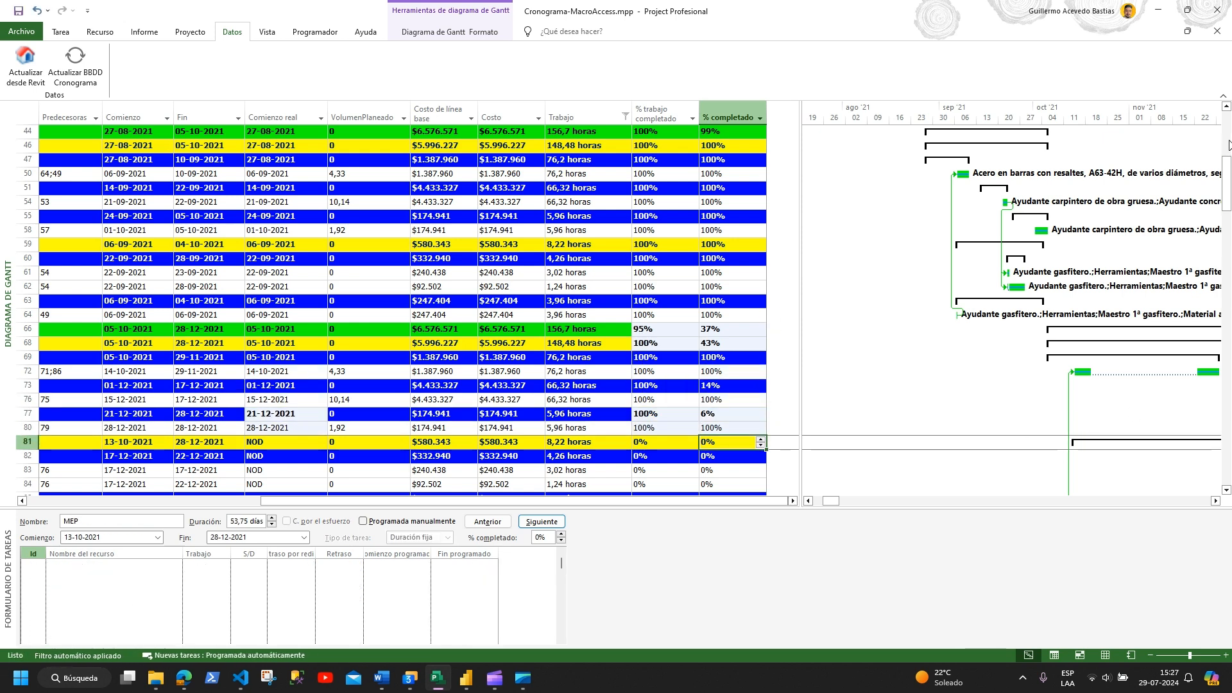
click(1227, 145)
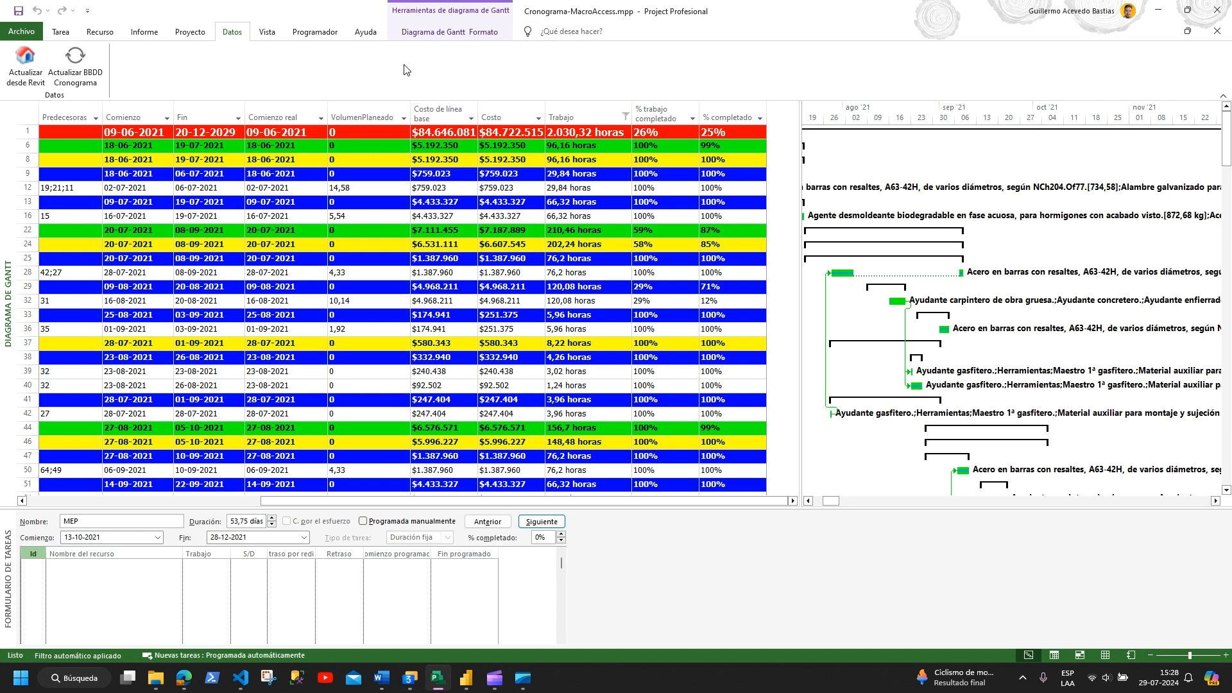
Step: Save the project's reporting database from the visual reports over the existing CRONOGRAMAANALISIS.mdb in the V2 folder
click(144, 32)
click(365, 68)
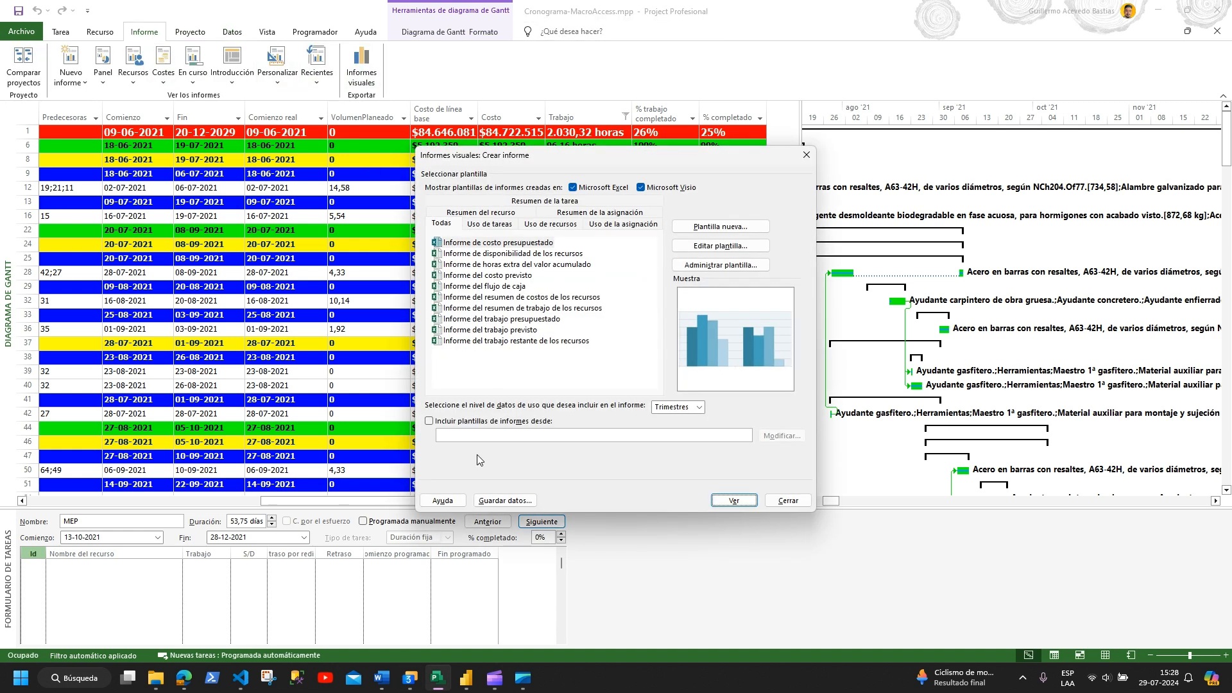
click(507, 501)
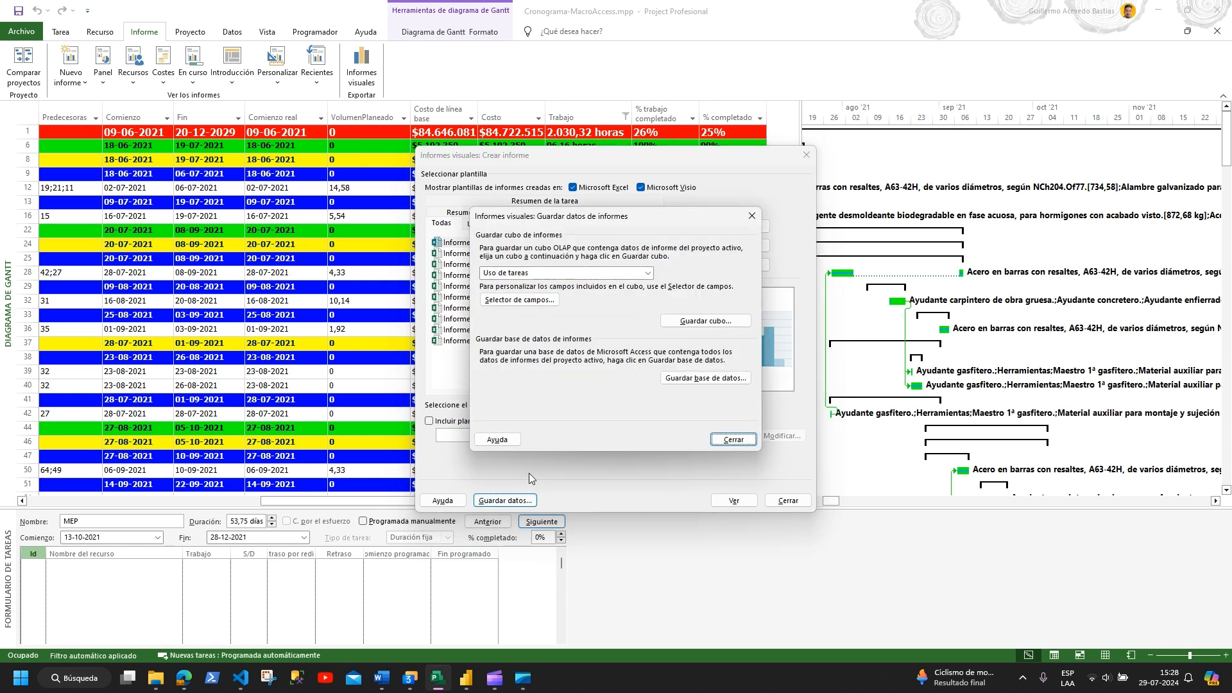
click(705, 377)
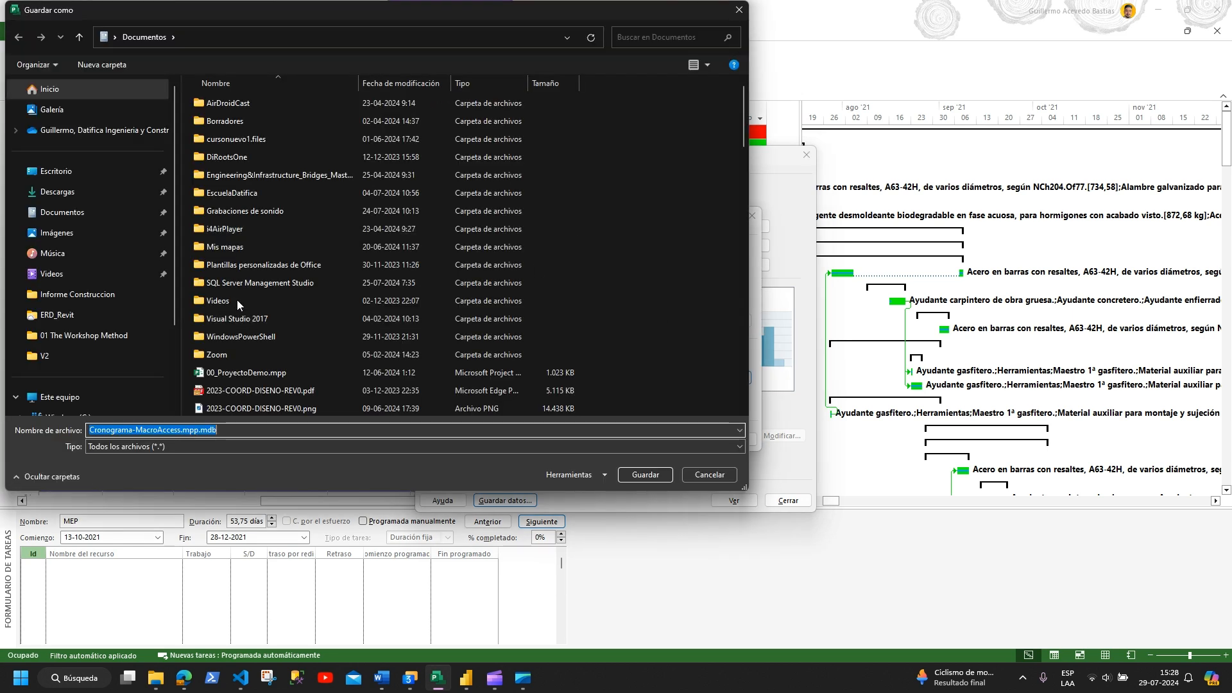
click(73, 363)
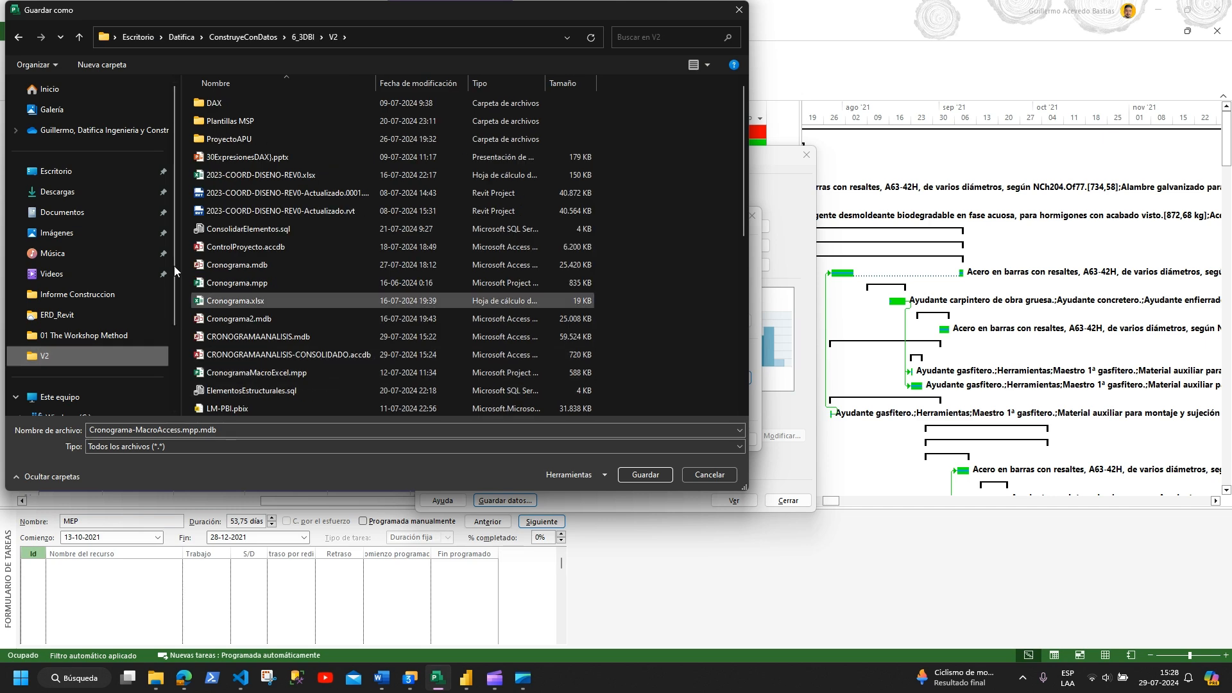
click(286, 333)
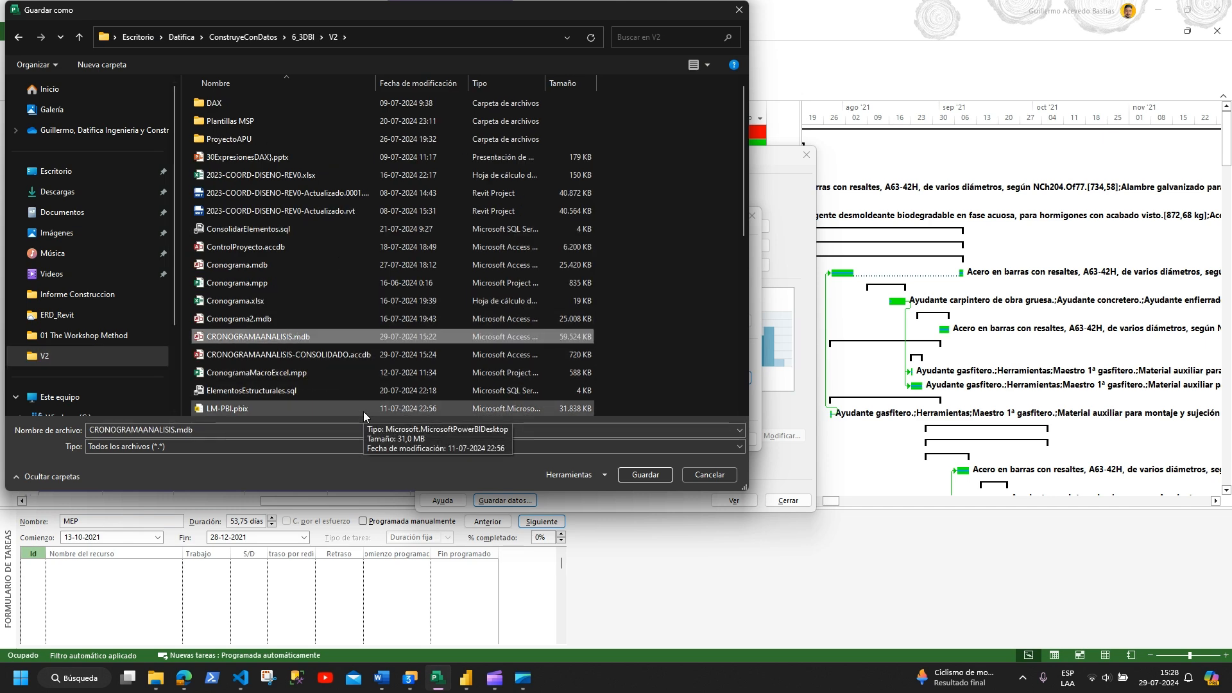
click(710, 475)
click(738, 444)
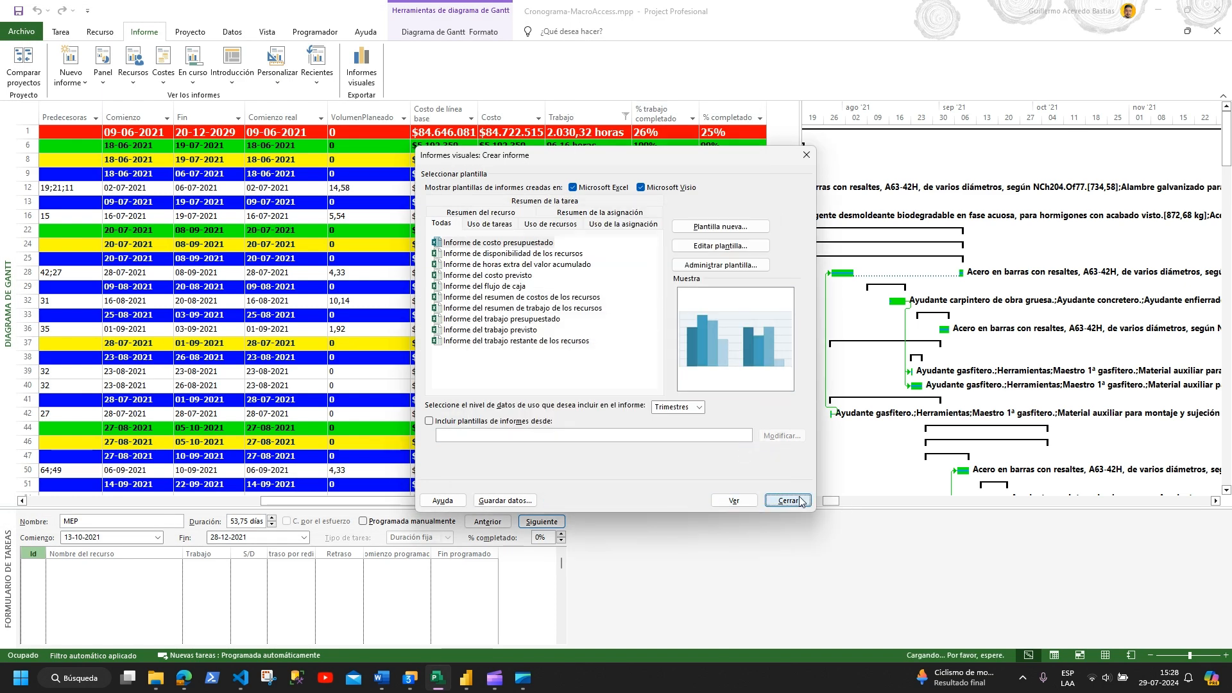
Step: Close the visual reports dialog and run the Actualizar BBDD Cronograma macro on the schedule, confirming the database update
click(788, 500)
click(231, 32)
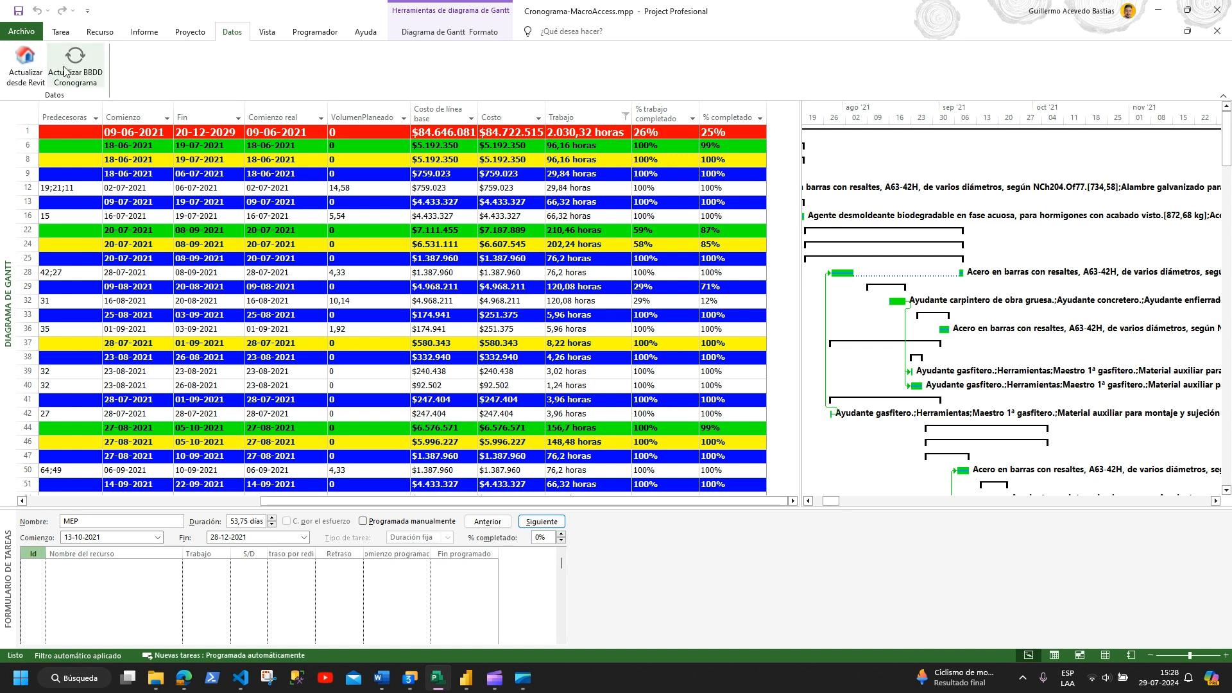
click(75, 62)
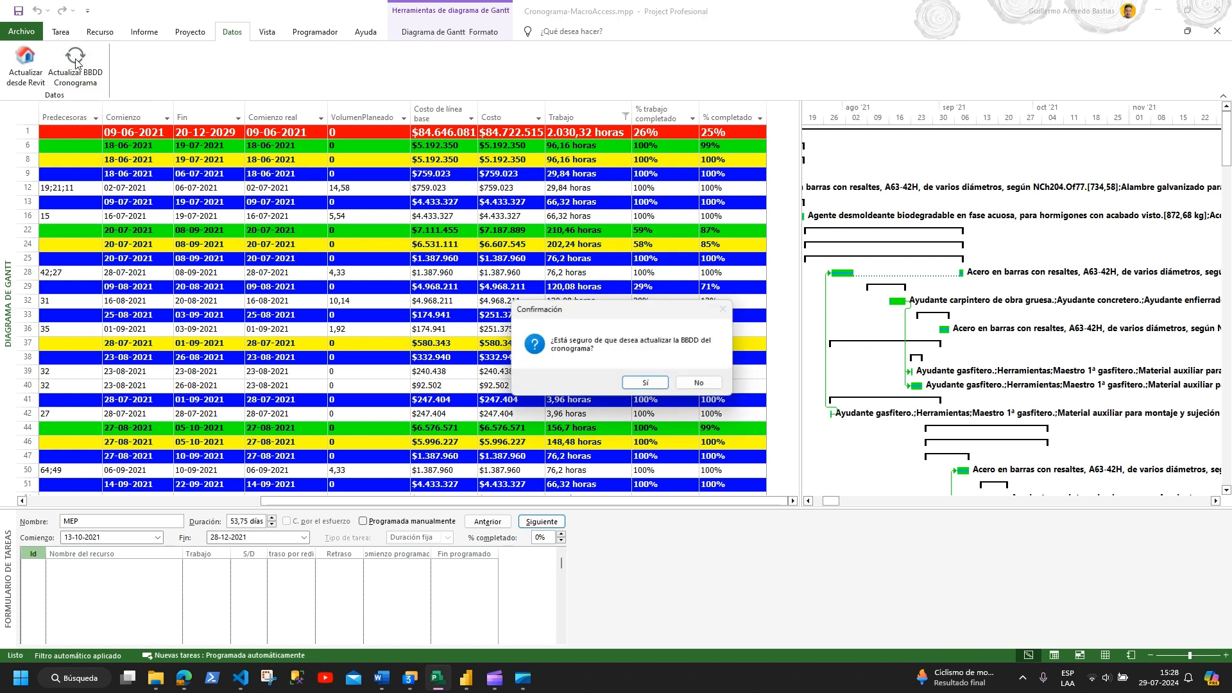
click(646, 385)
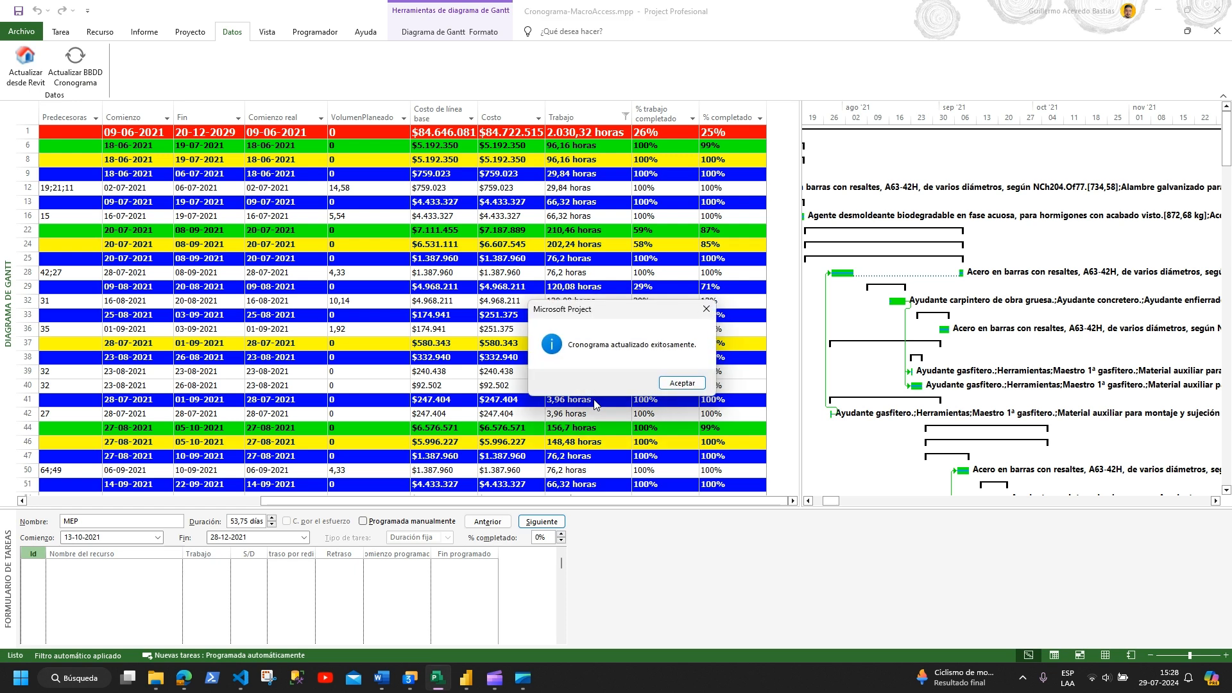
click(687, 383)
Step: Switch to the untitled Power BI report, refresh its data and check the % Avance de Real card and Curva de Avance chart
click(466, 678)
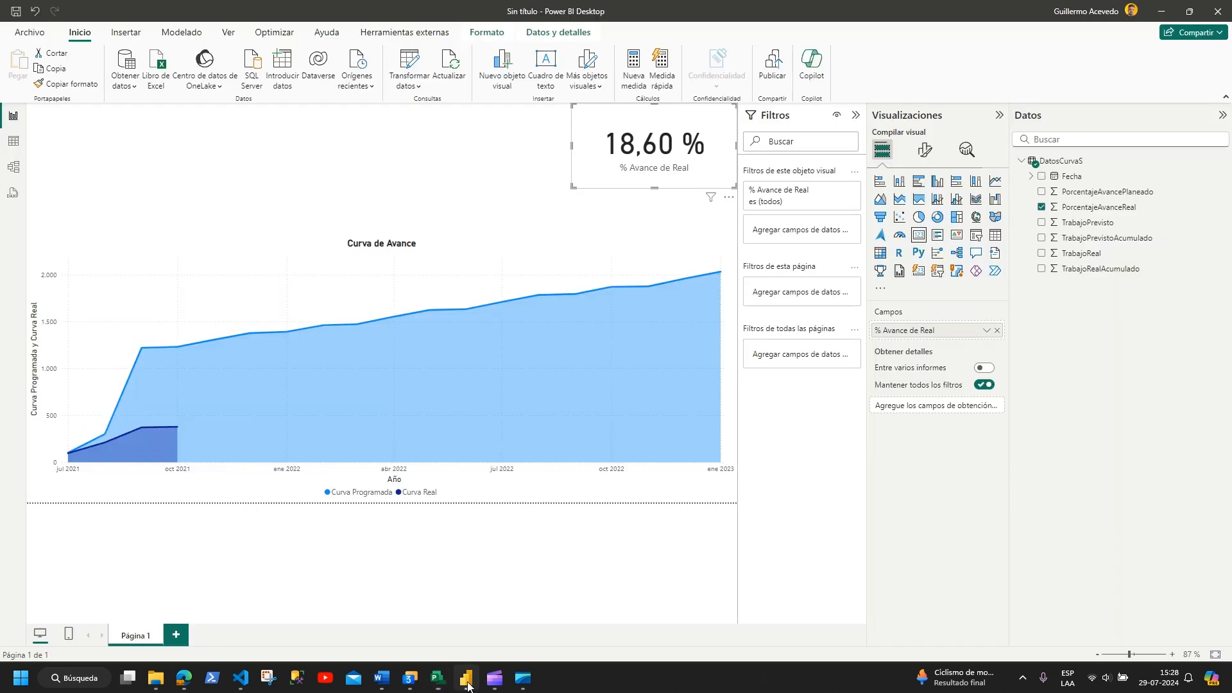
click(344, 202)
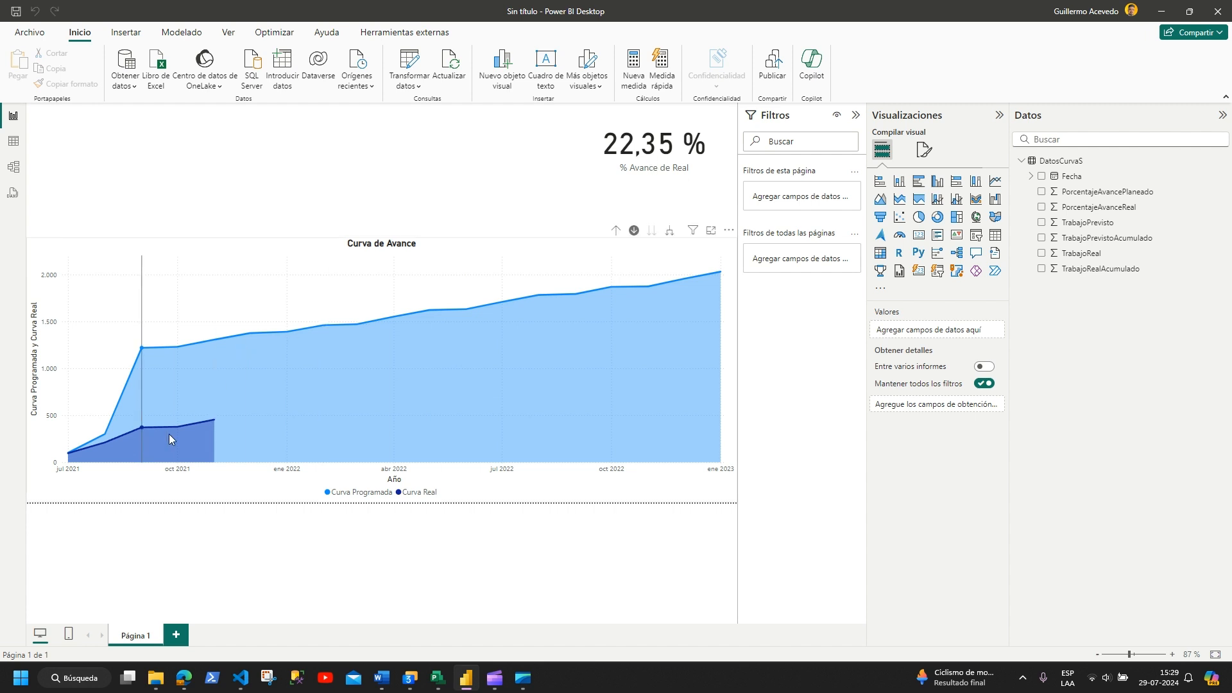
click(706, 145)
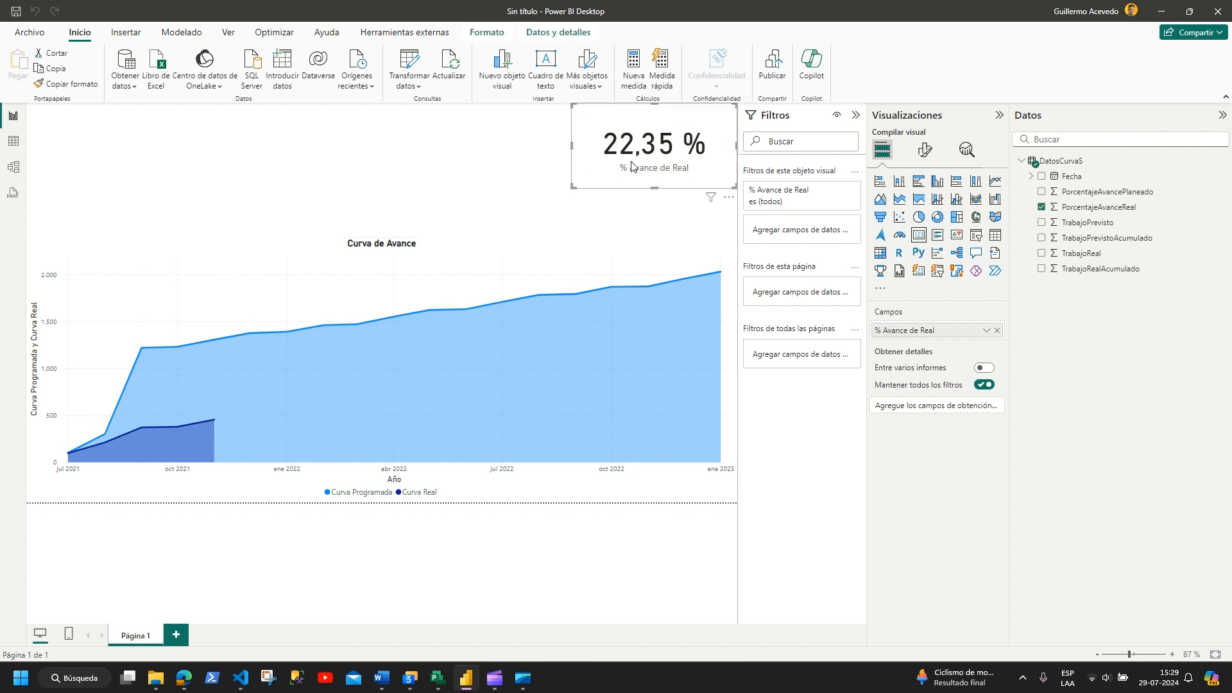
click(325, 155)
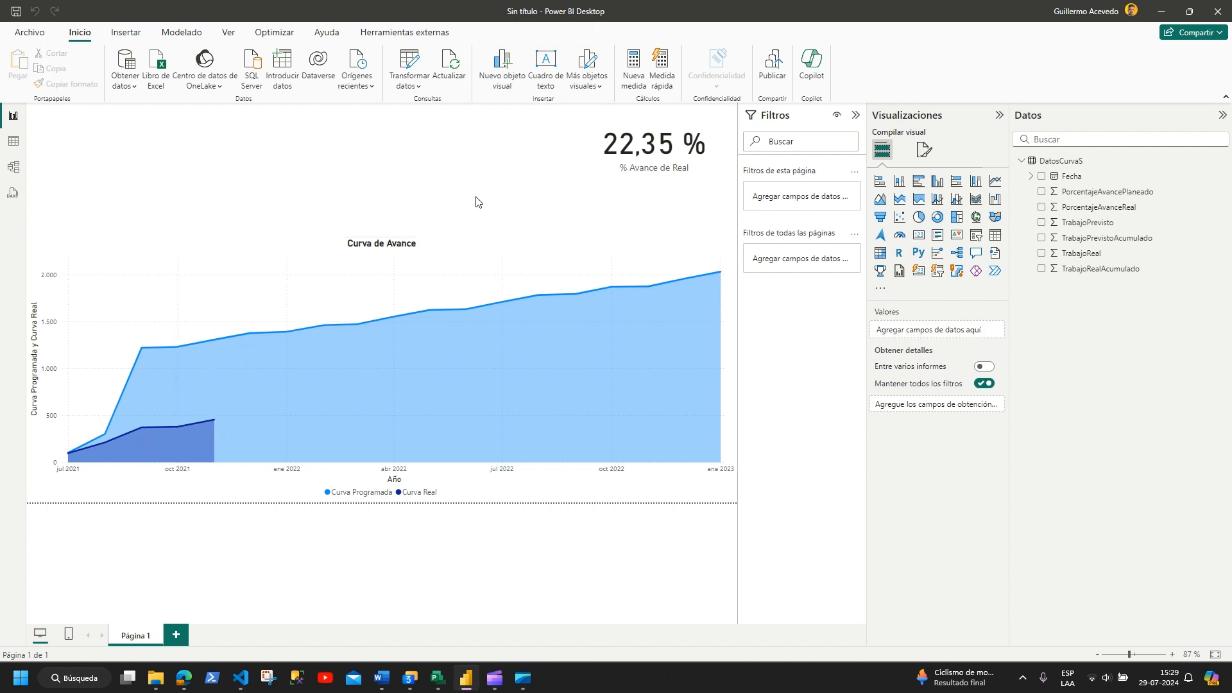
Step: Try a Fecha date slicer above the Curva de Avance chart with the range ending on 03-06-2022, and delete the slicer
click(976, 235)
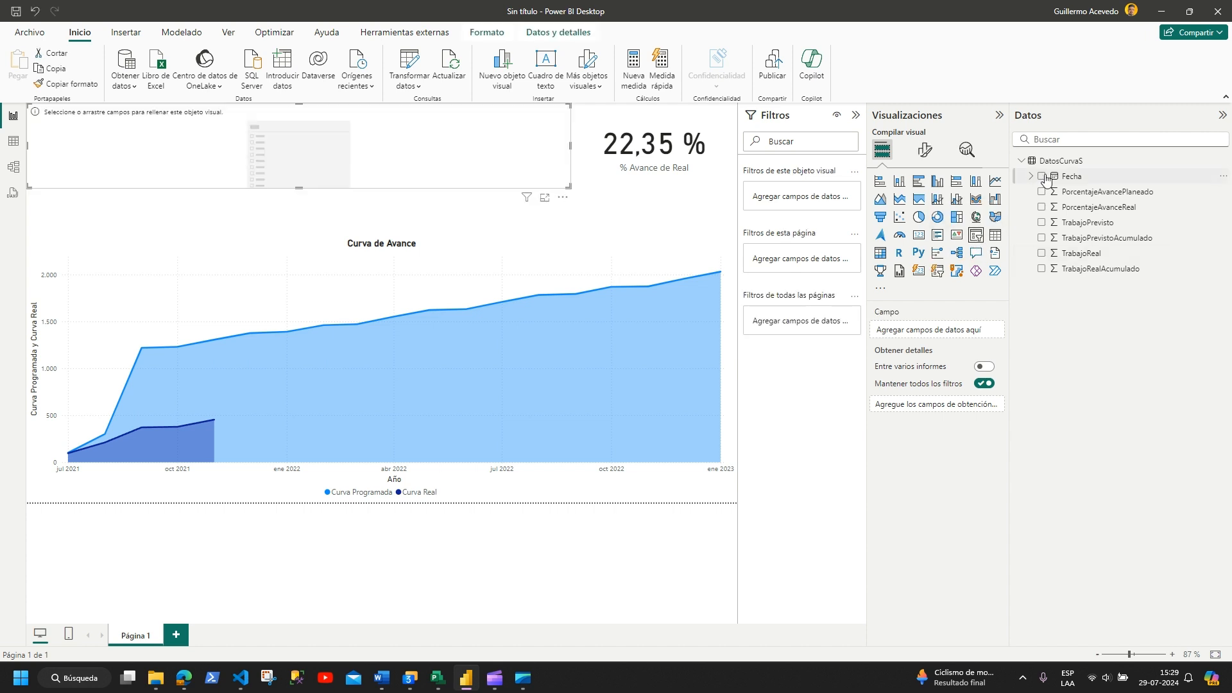
drag(228, 152, 228, 154)
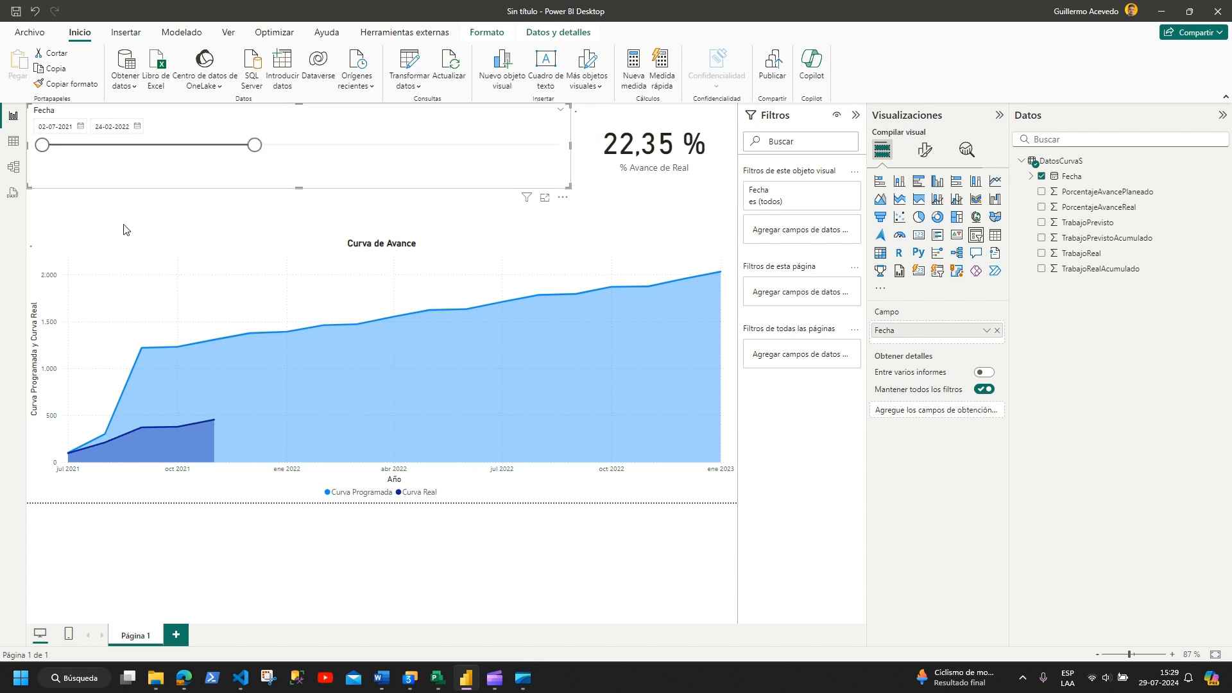
drag(255, 145, 280, 148)
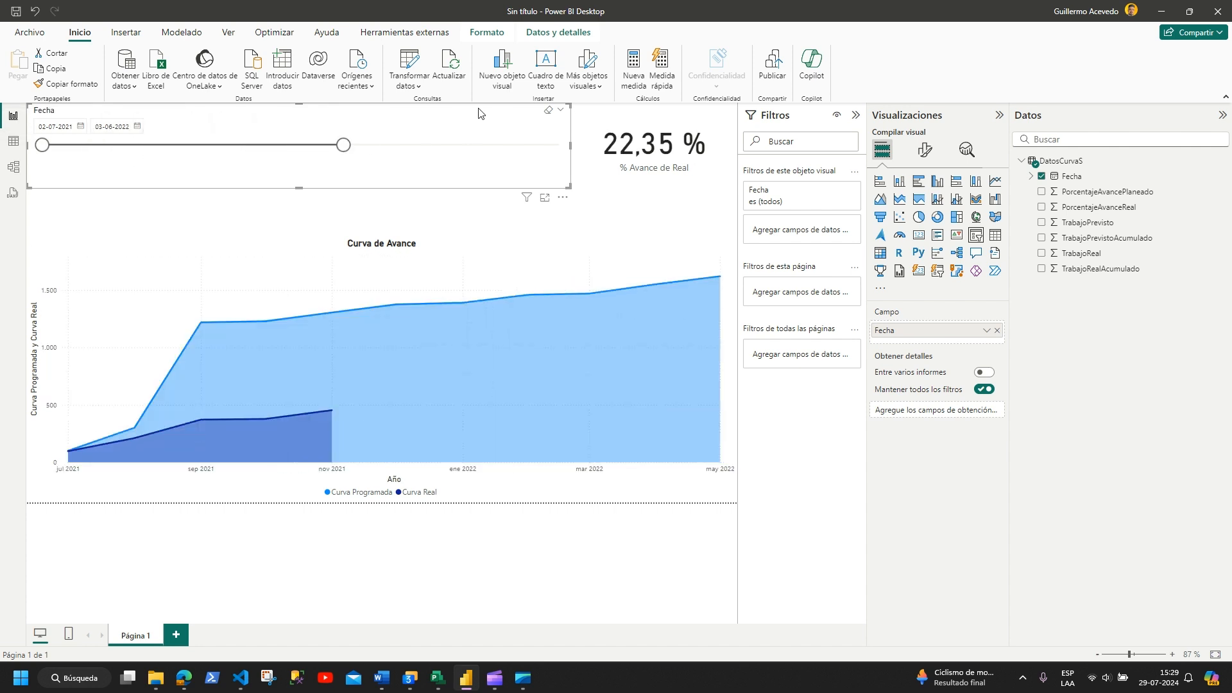
key(Delete)
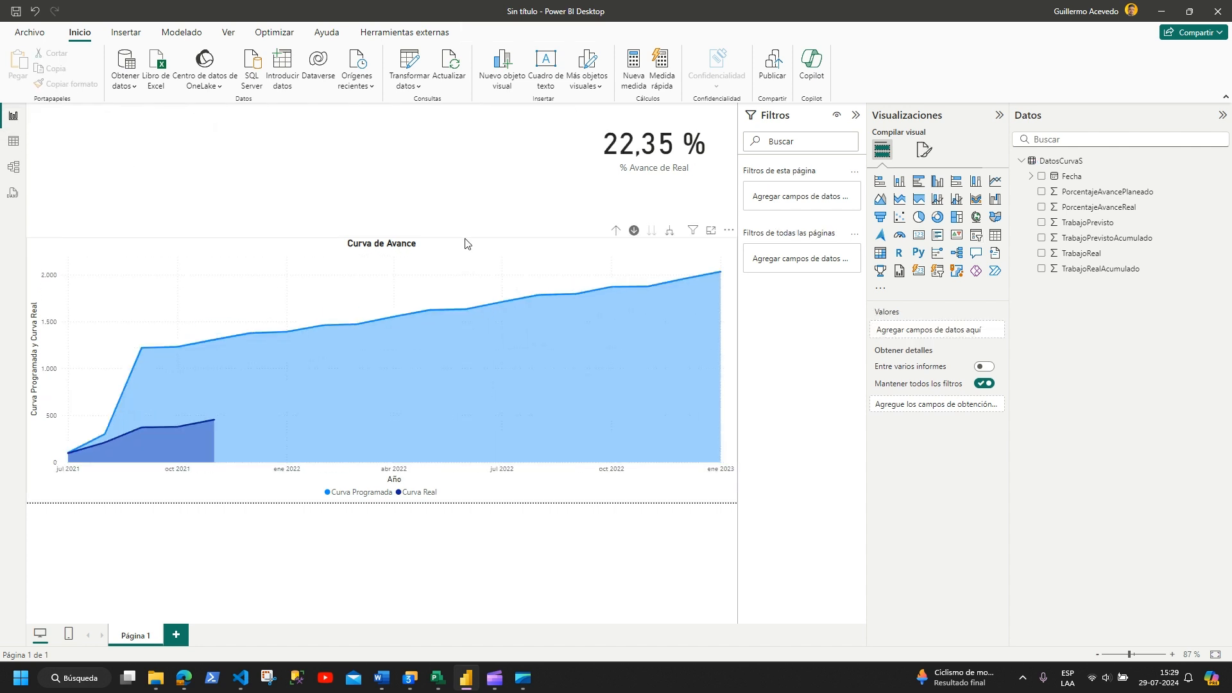
Step: Extend the Curva de Avance chart upward to just below the card and enable its zoom sliders on both axes
drag(382, 242, 402, 189)
click(924, 150)
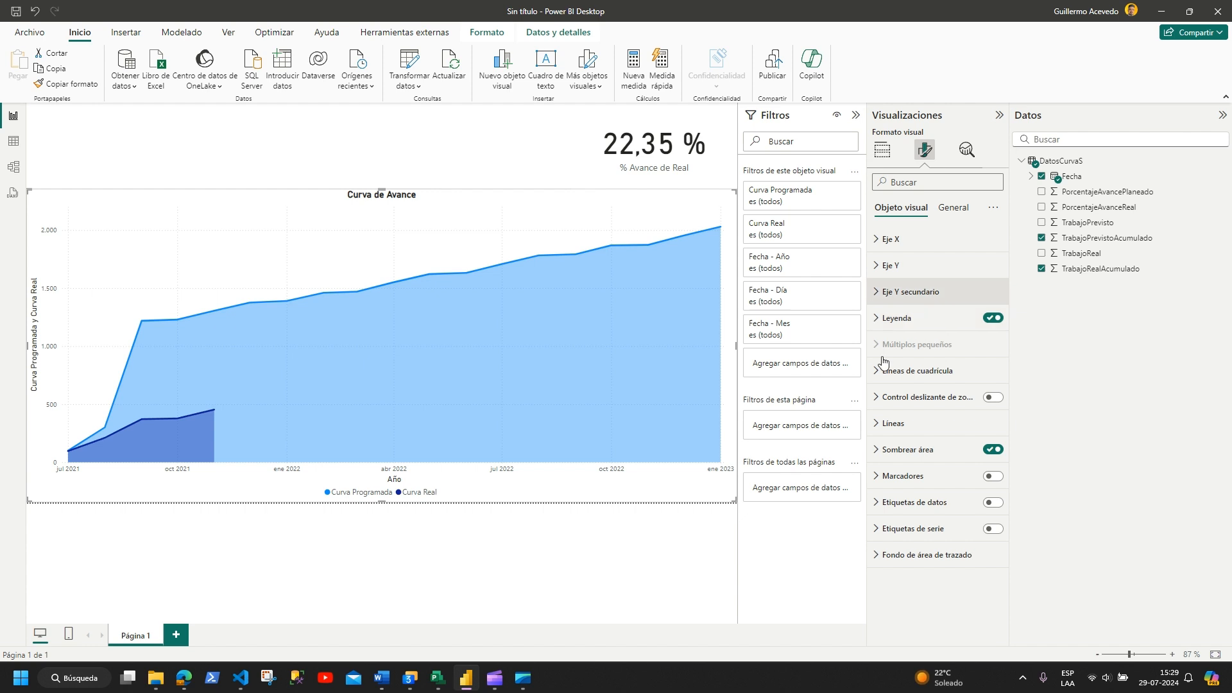
click(989, 398)
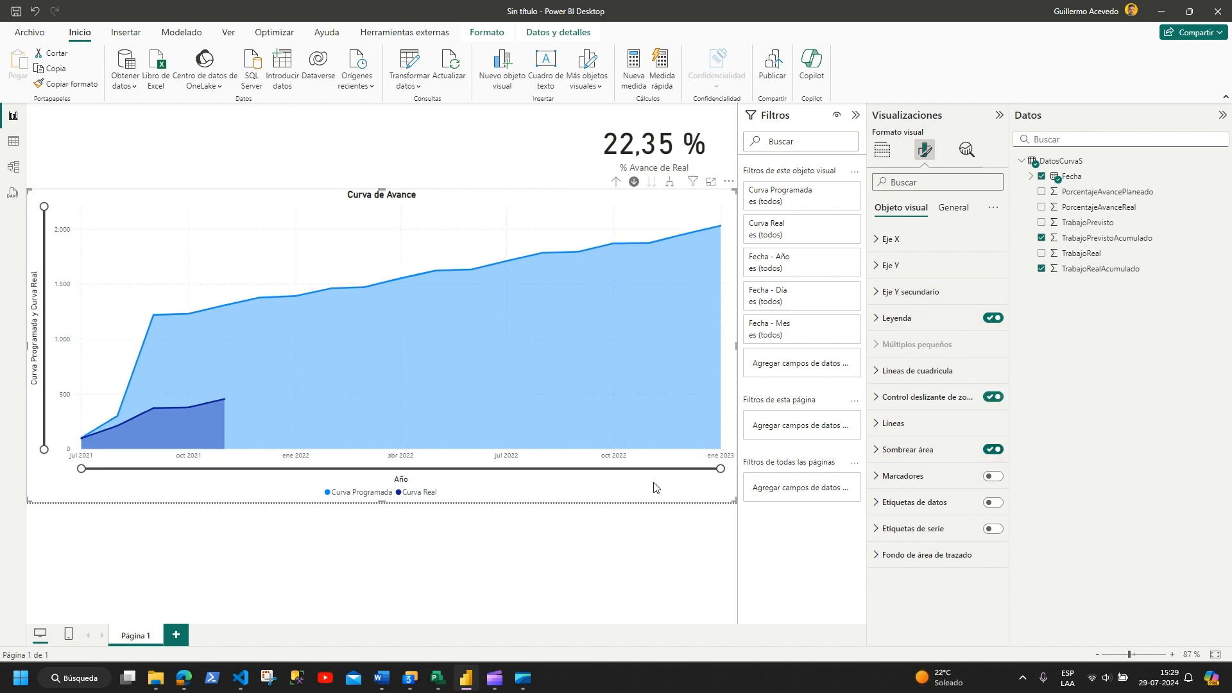
mouse_move(720, 468)
mouse_down()
mouse_move(347, 468)
mouse_move(720, 469)
mouse_up()
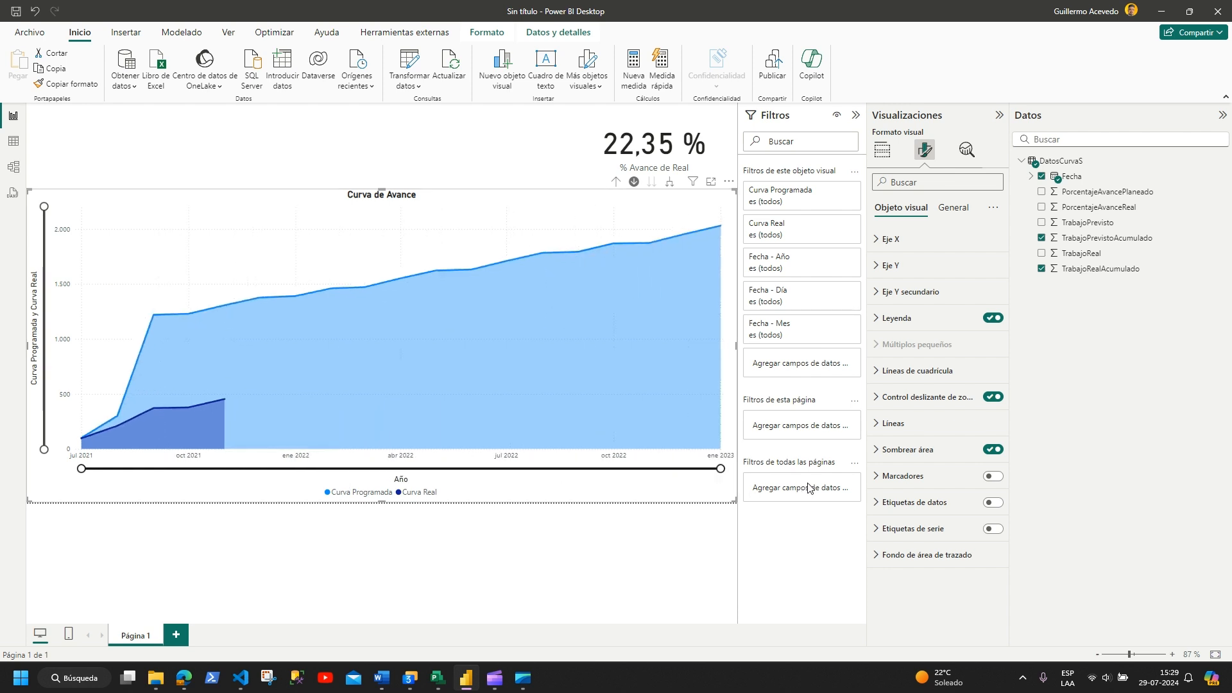
mouse_move(44, 206)
mouse_down()
mouse_move(44, 369)
mouse_move(44, 206)
mouse_up()
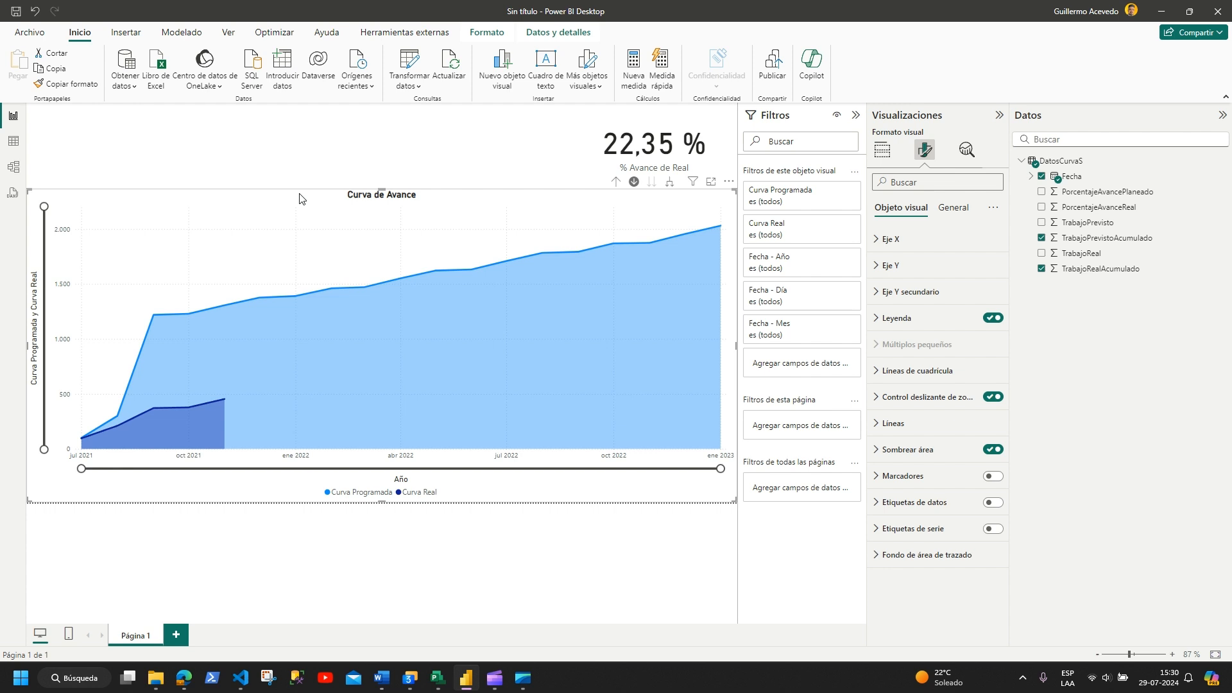
Step: Shorten the Curva de Avance chart by lowering its upper edge, leaving space beneath the card, and deselect it
click(389, 141)
click(386, 192)
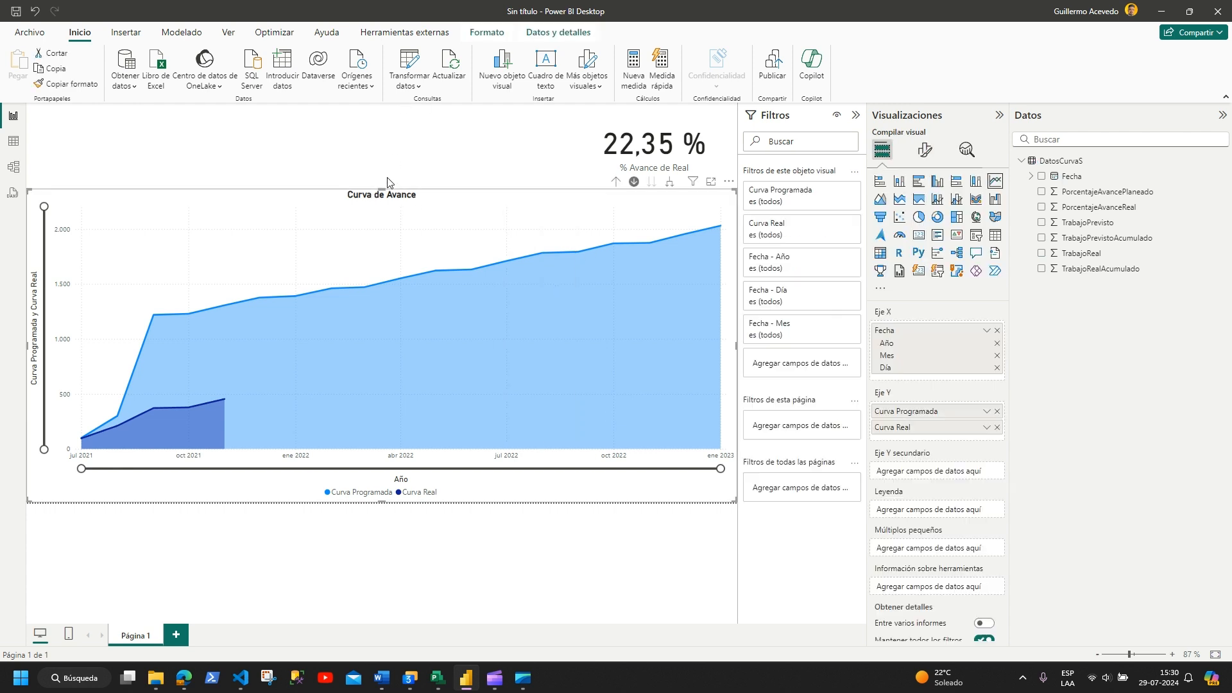
drag(382, 190, 384, 265)
click(424, 201)
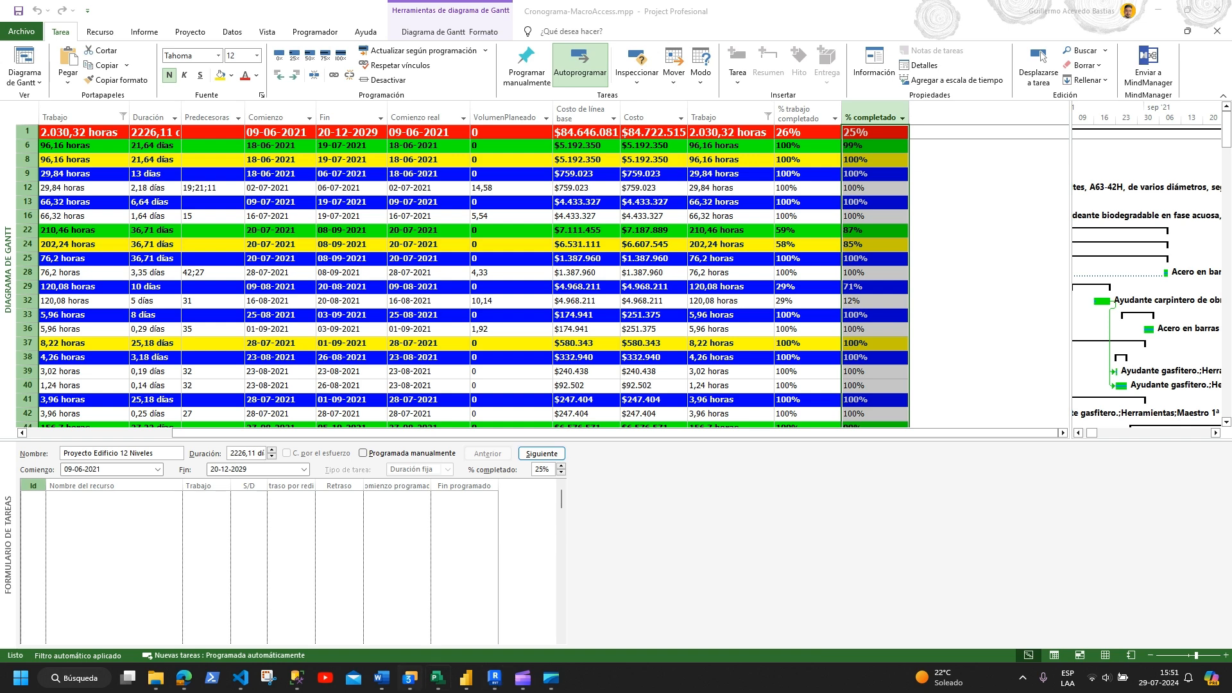
Step: Switch from Project to the Power BI reports and examine the Curva de Avance, Carta Gantt and 3D model on Página 2 of InformeObras
mouse_move(465, 677)
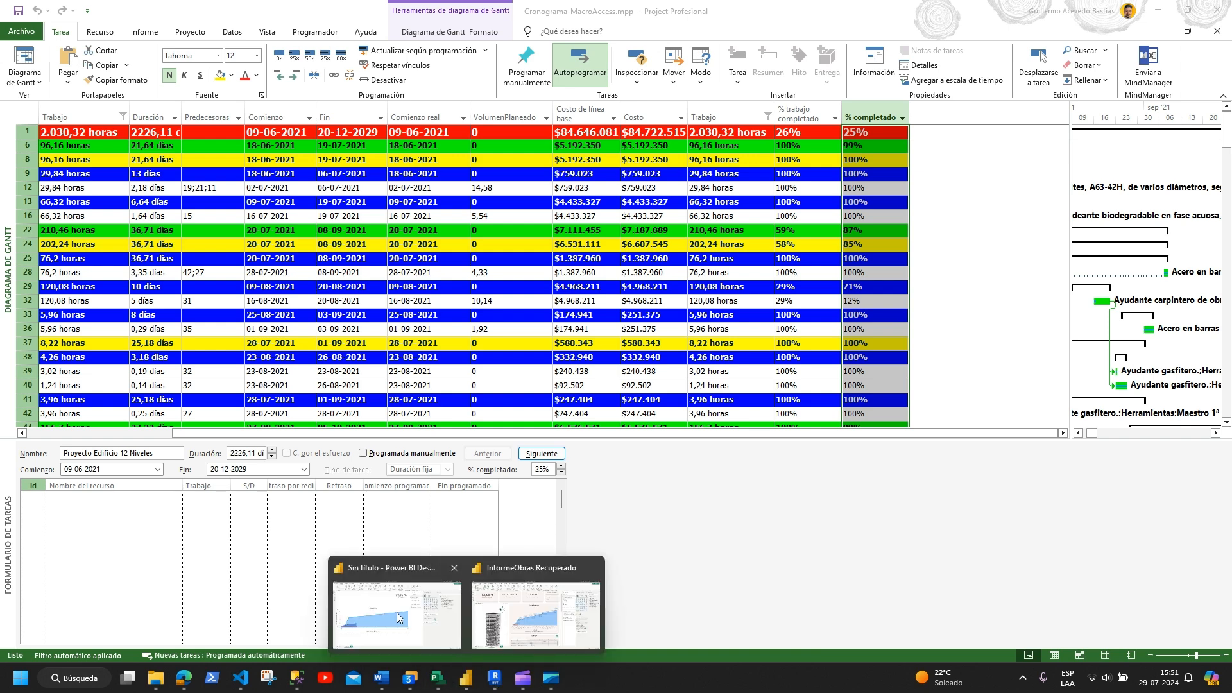
click(397, 617)
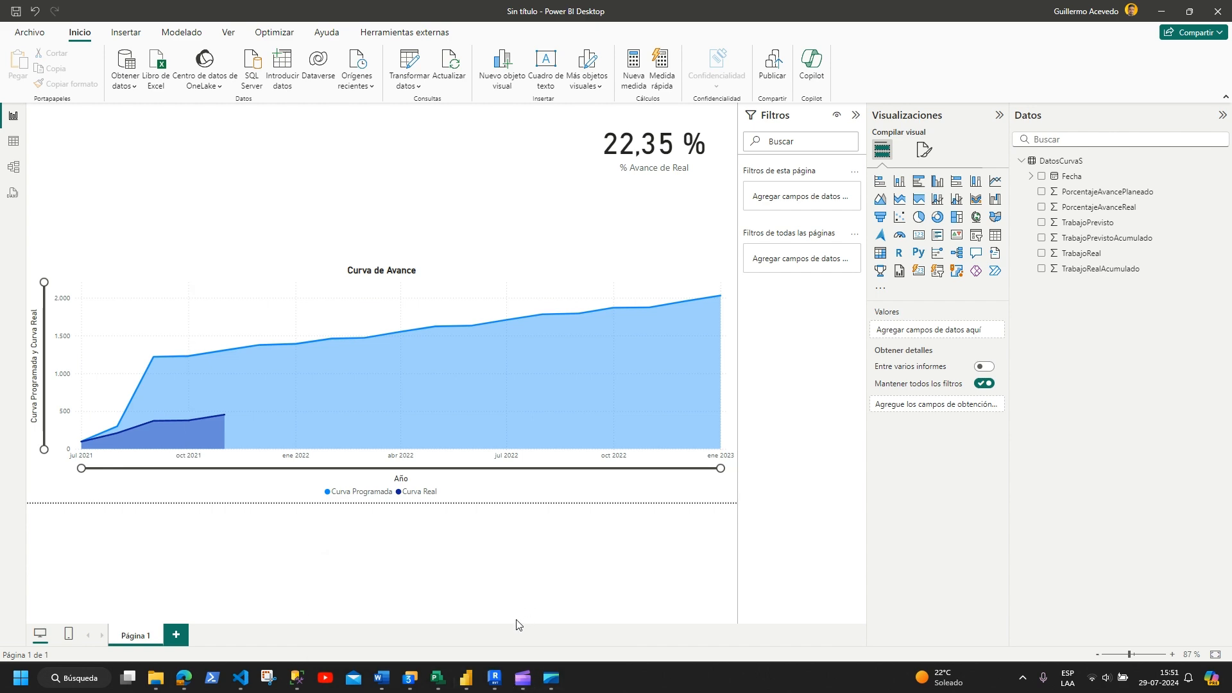
mouse_move(470, 680)
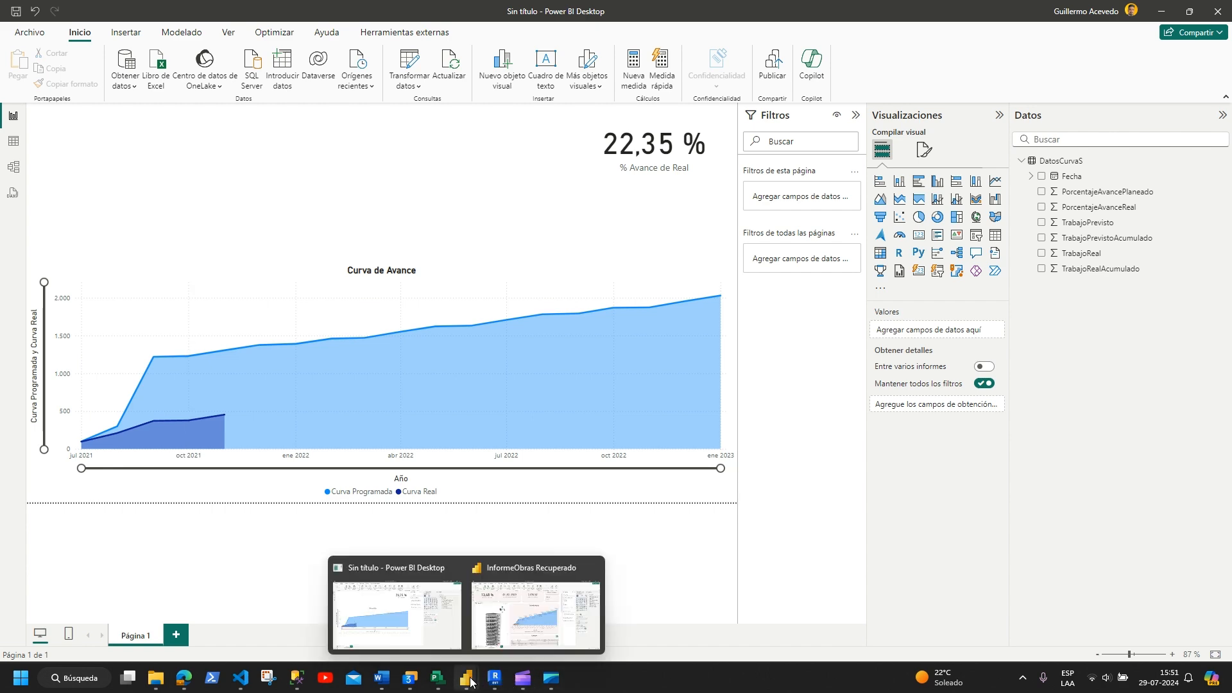
click(511, 634)
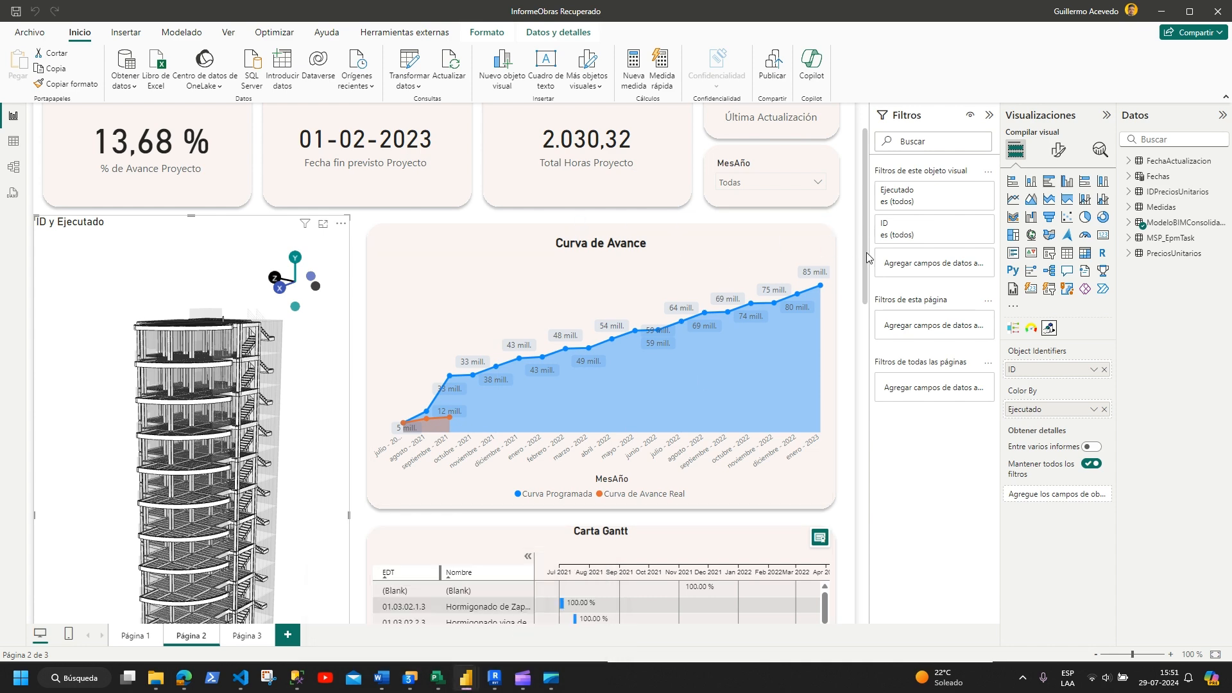
scroll(863, 279, down, 3)
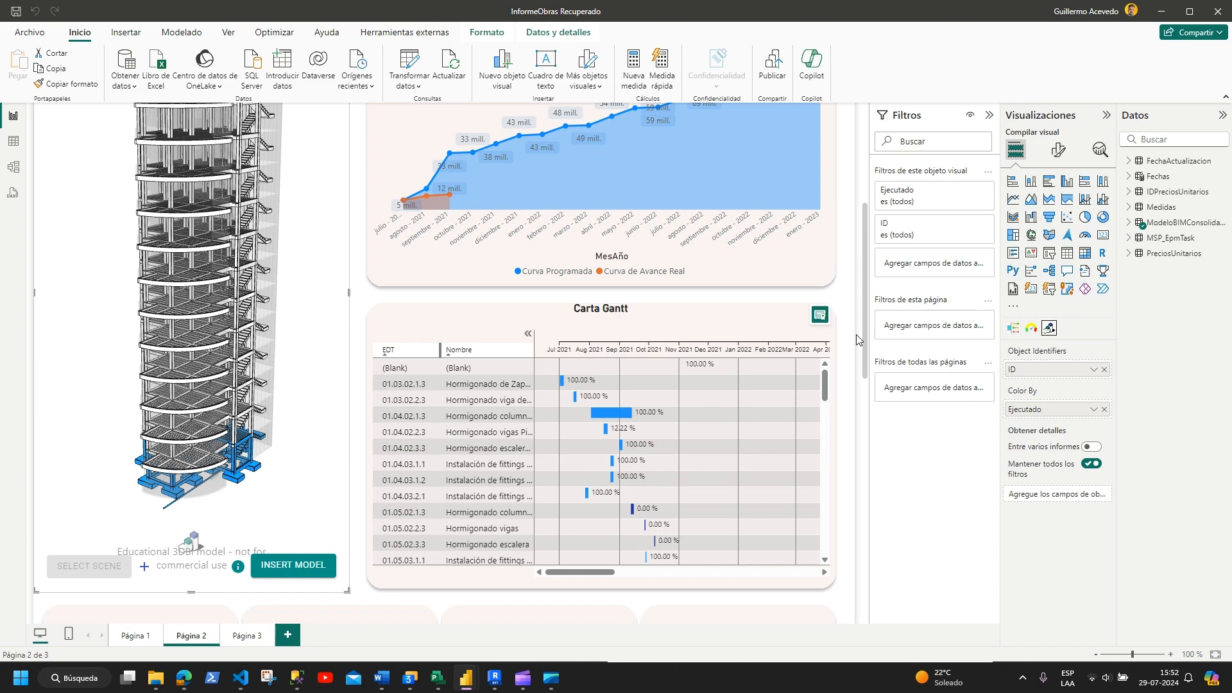
drag(199, 466, 299, 387)
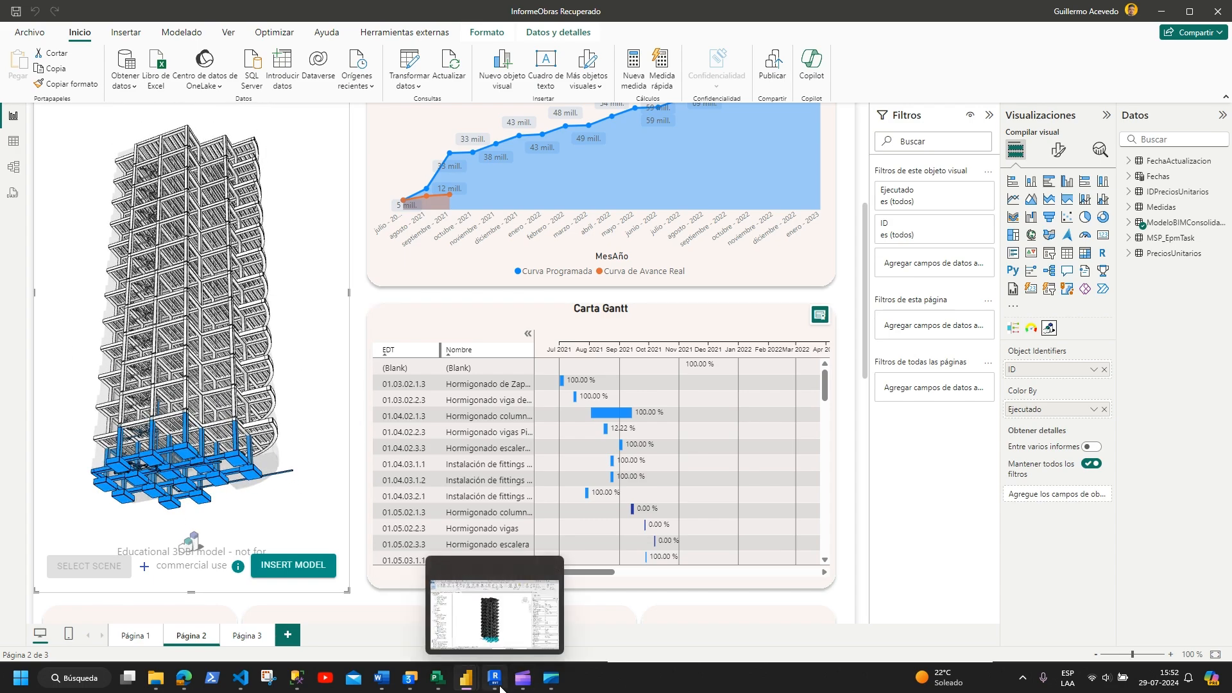
Step: Switch to the 2023-COORD-DISENO-REV0.rvt model in Revit and examine the highlighted lower floors in the 3D estructura view
click(494, 677)
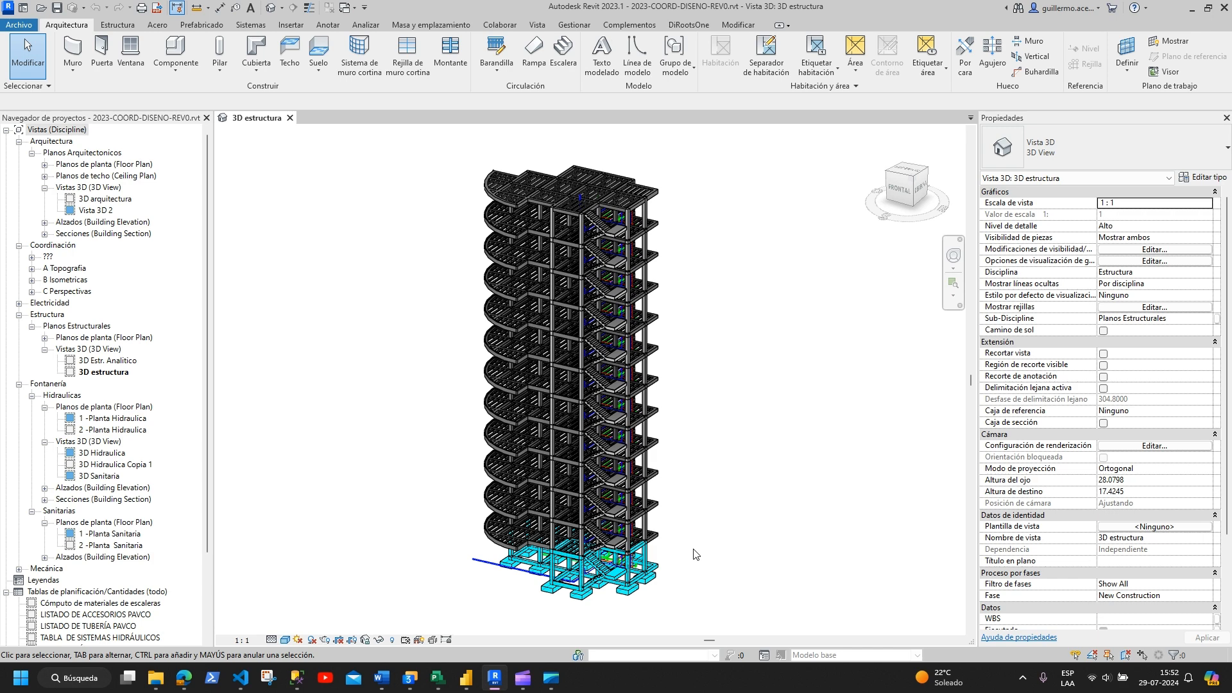
drag(742, 546, 779, 467)
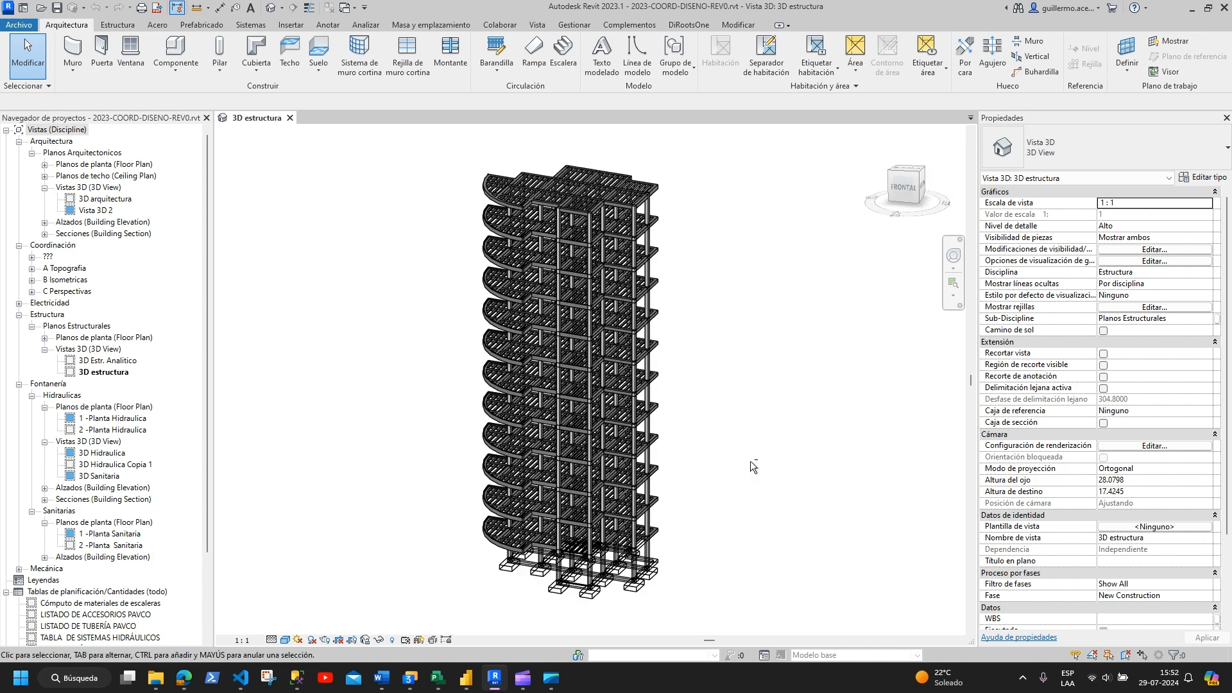
scroll(737, 545, up, 2)
drag(737, 545, 671, 607)
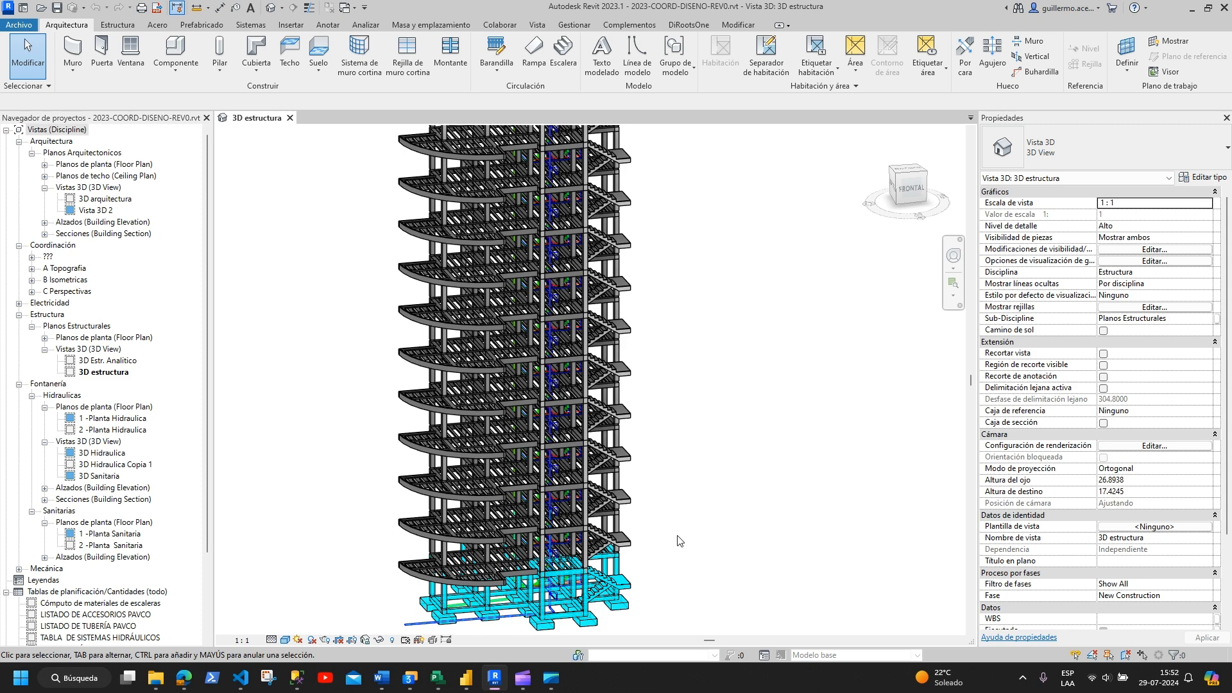
drag(671, 589, 725, 448)
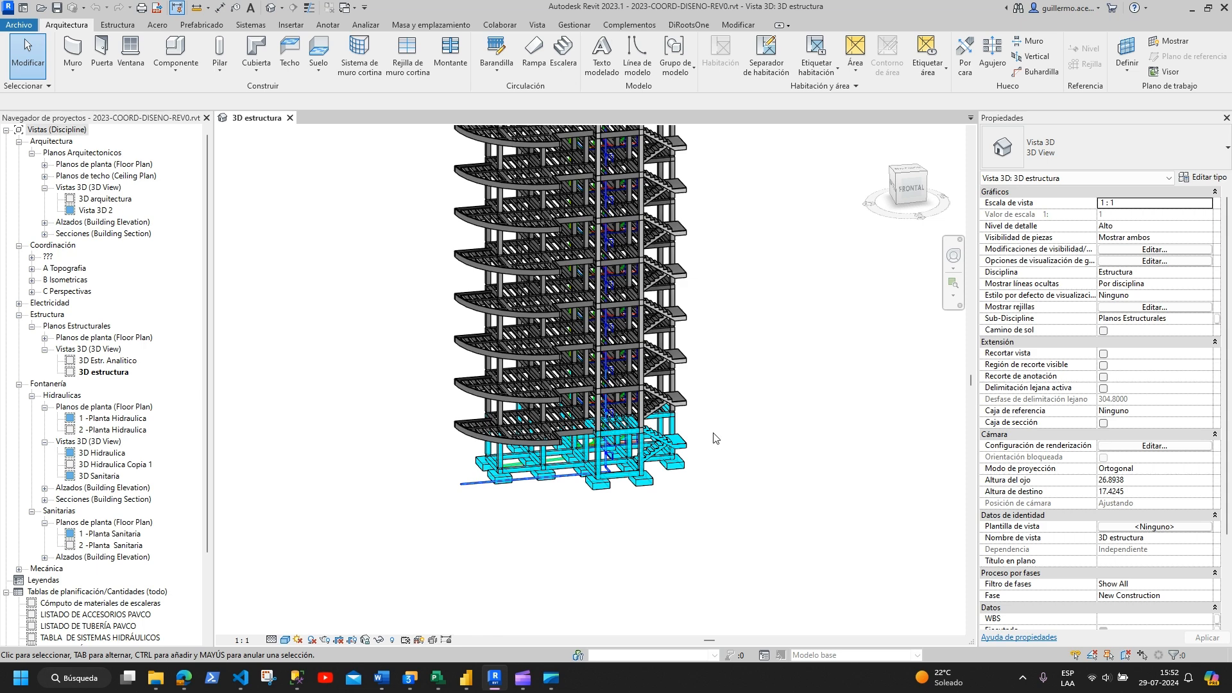
scroll(737, 380, up, 3)
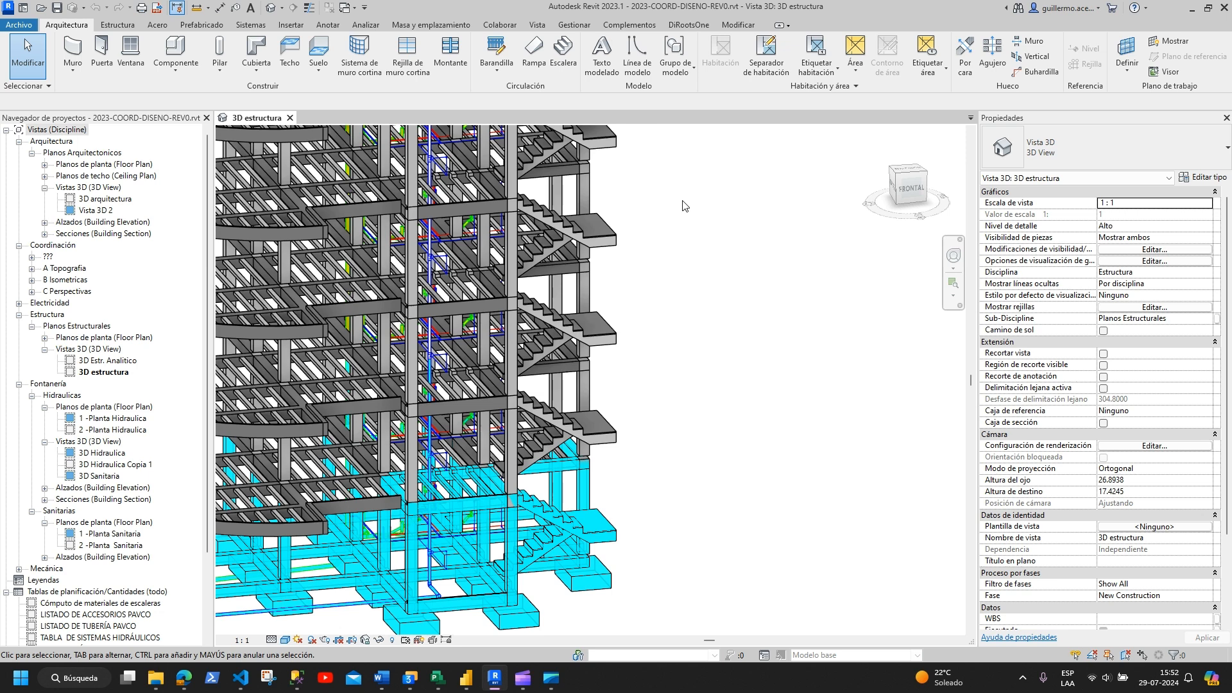
Step: Compare the % completado values of the Cronograma-MacroAccess.mpp schedule in Project with the highlighted elements in the Revit 3D estructura view
click(436, 683)
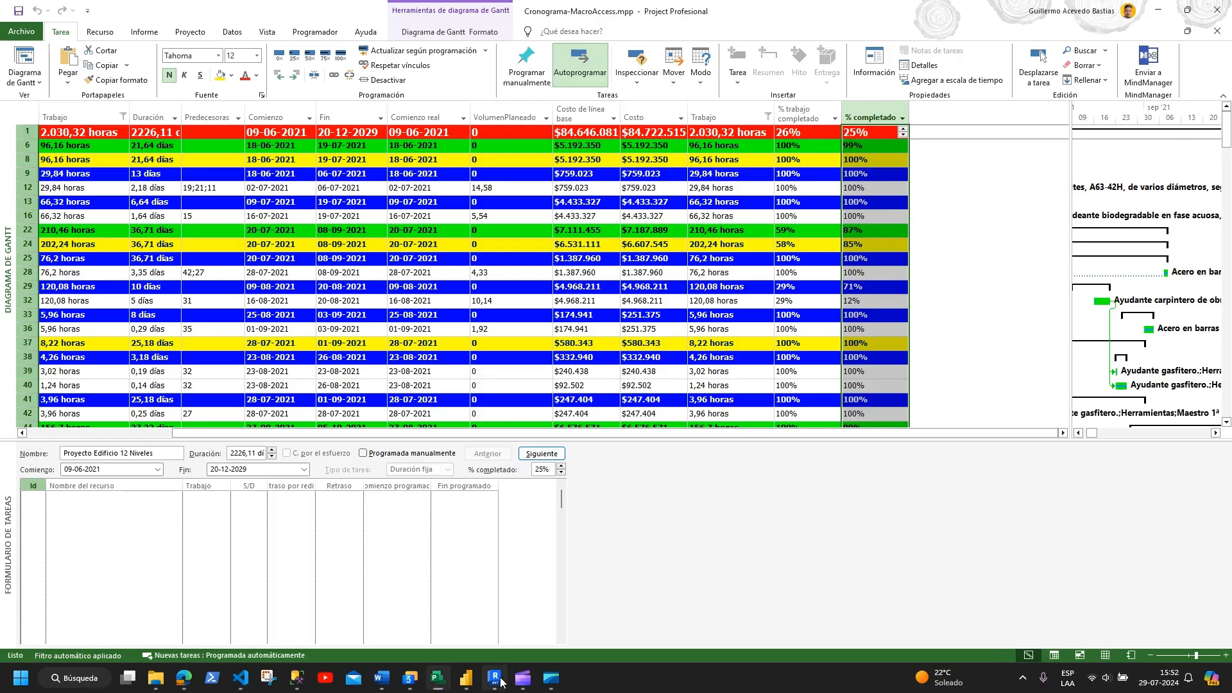
click(496, 678)
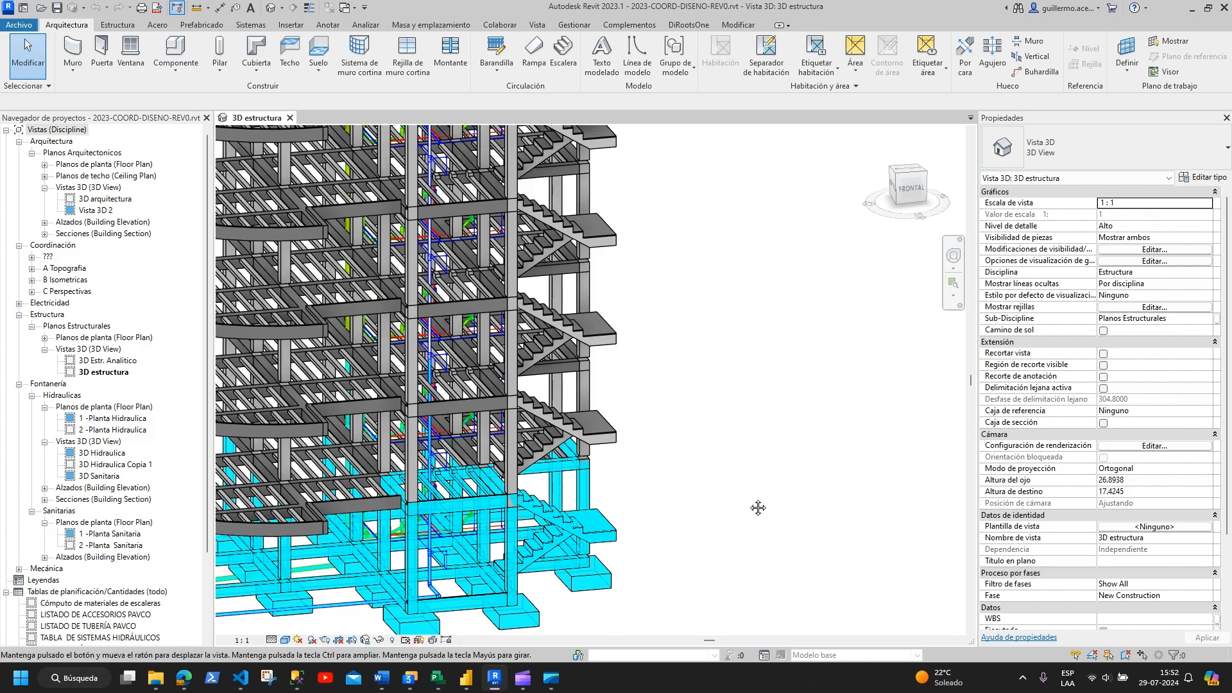
drag(749, 489, 718, 478)
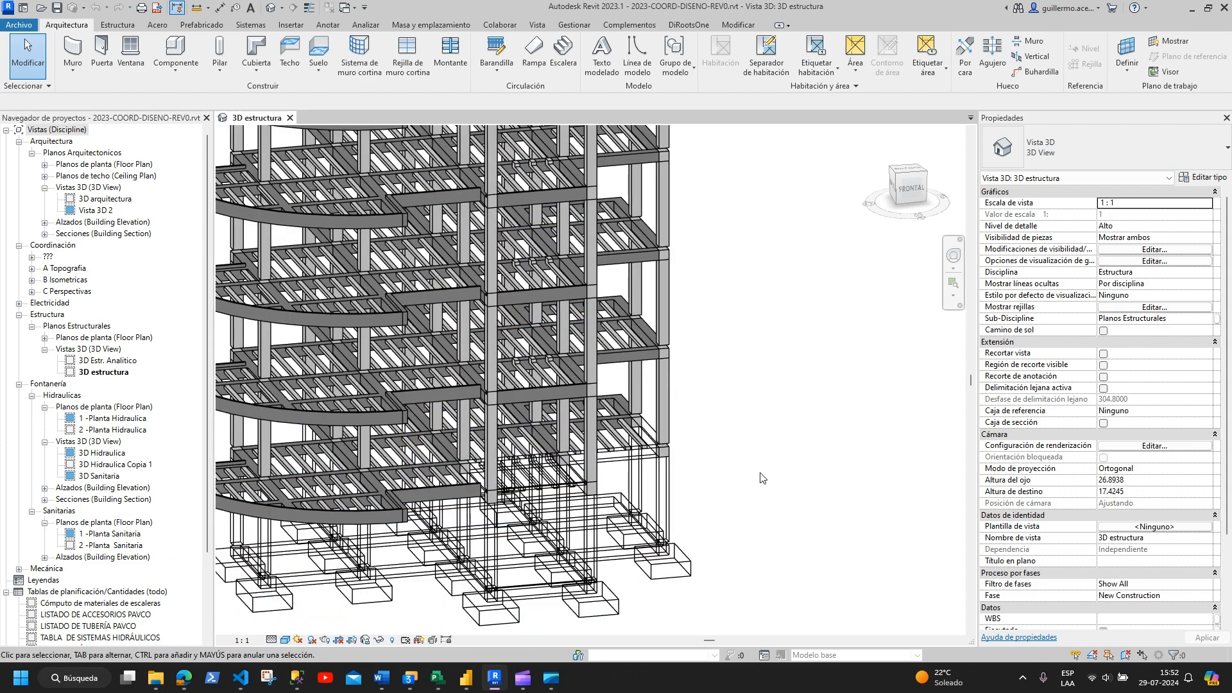
click(437, 678)
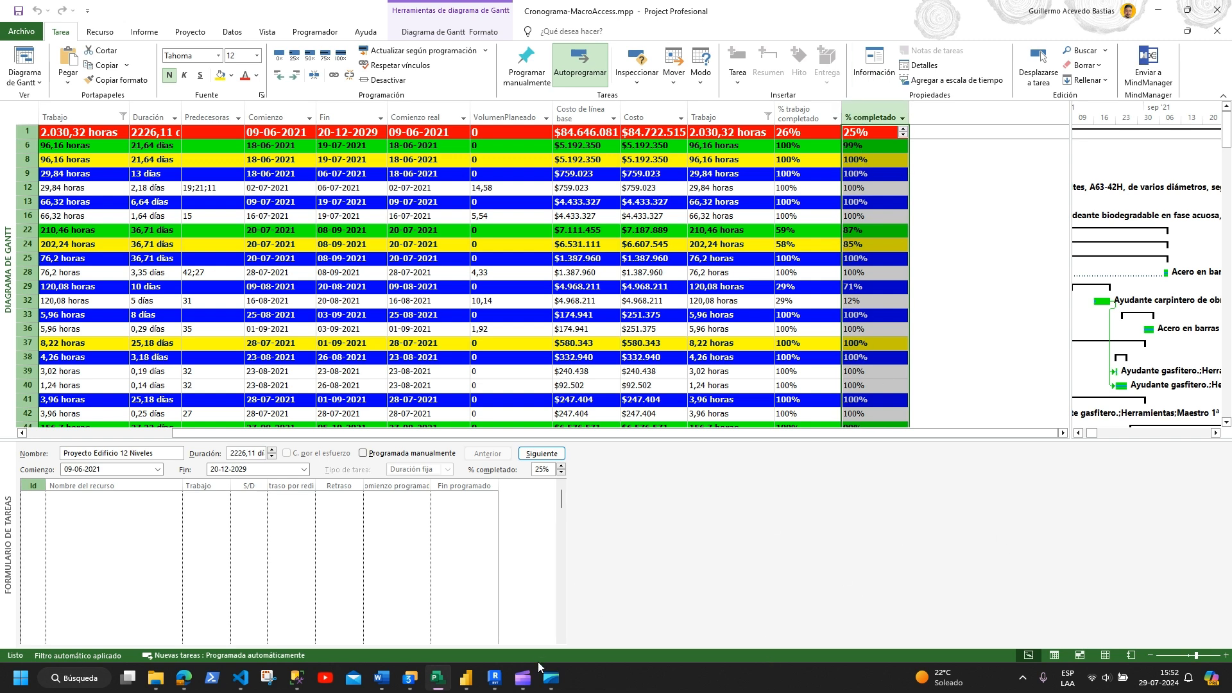
click(503, 682)
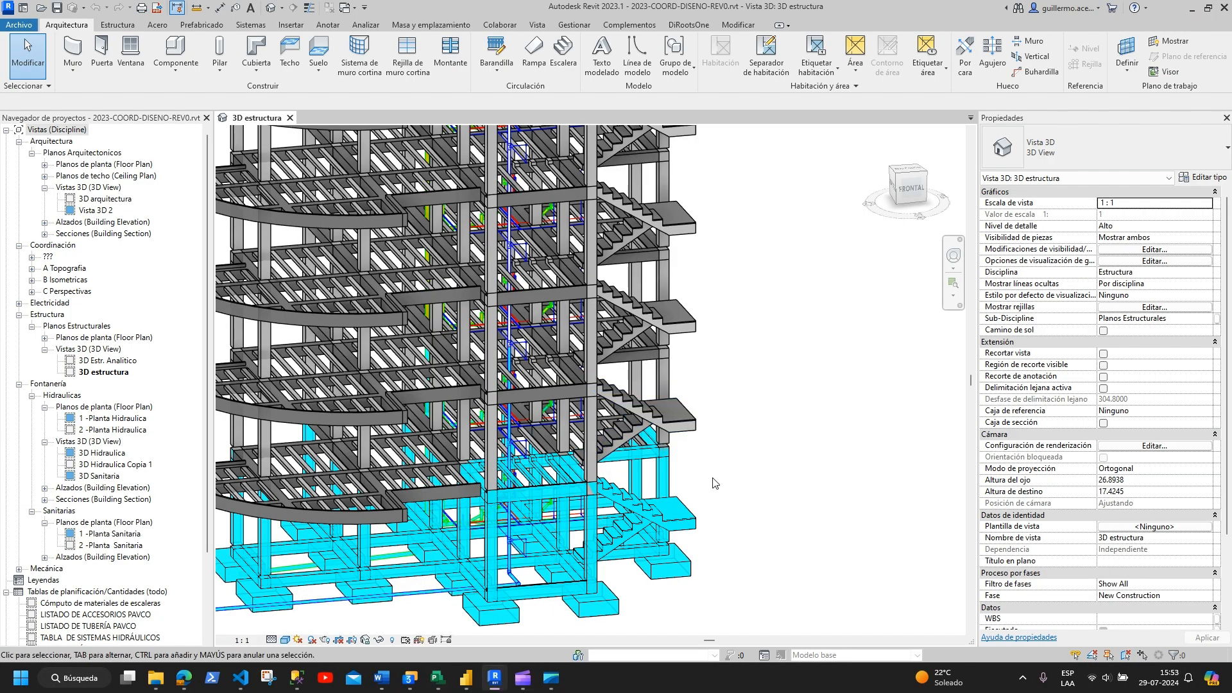
Step: Select the D-3 column of Piso 02 together with the straight, curved and inner beams around the first non-highlighted floor
drag(750, 484, 801, 438)
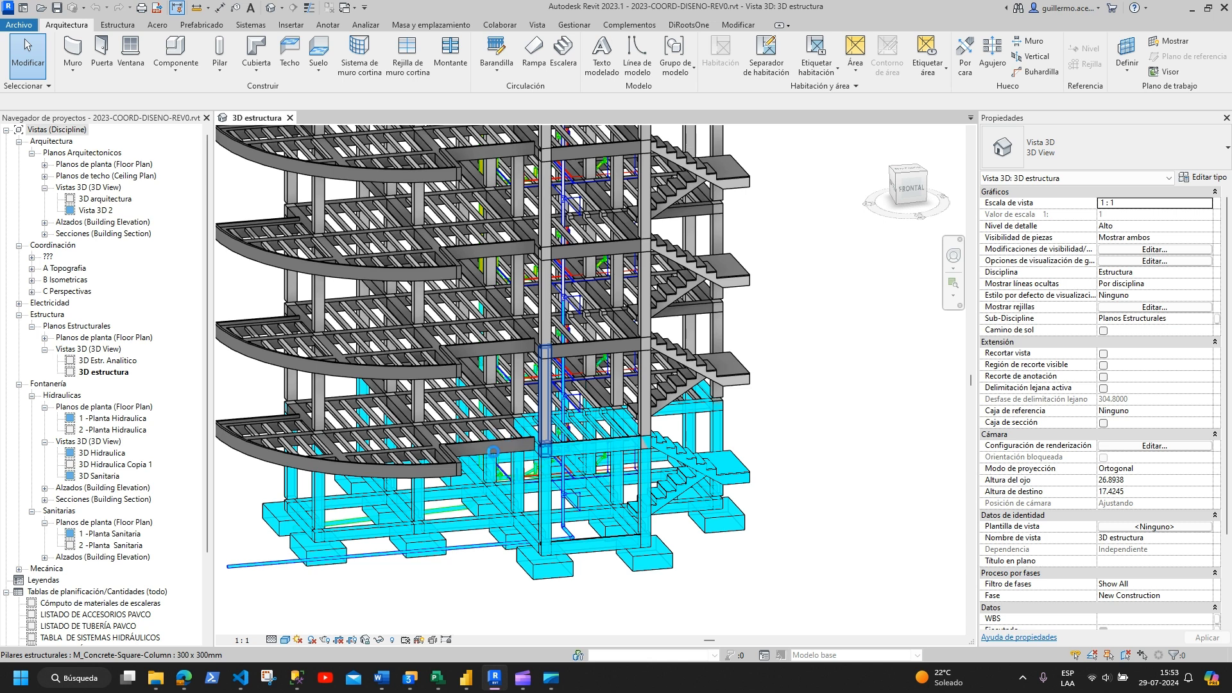
click(491, 452)
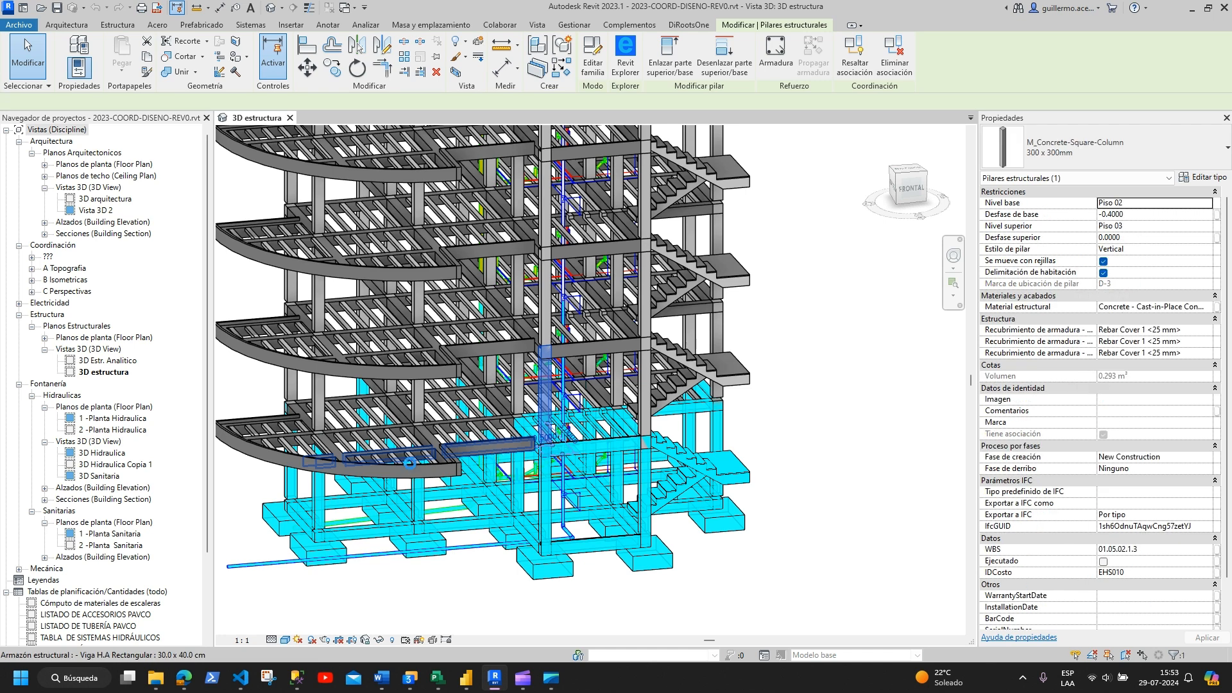
ctrl+click(421, 471)
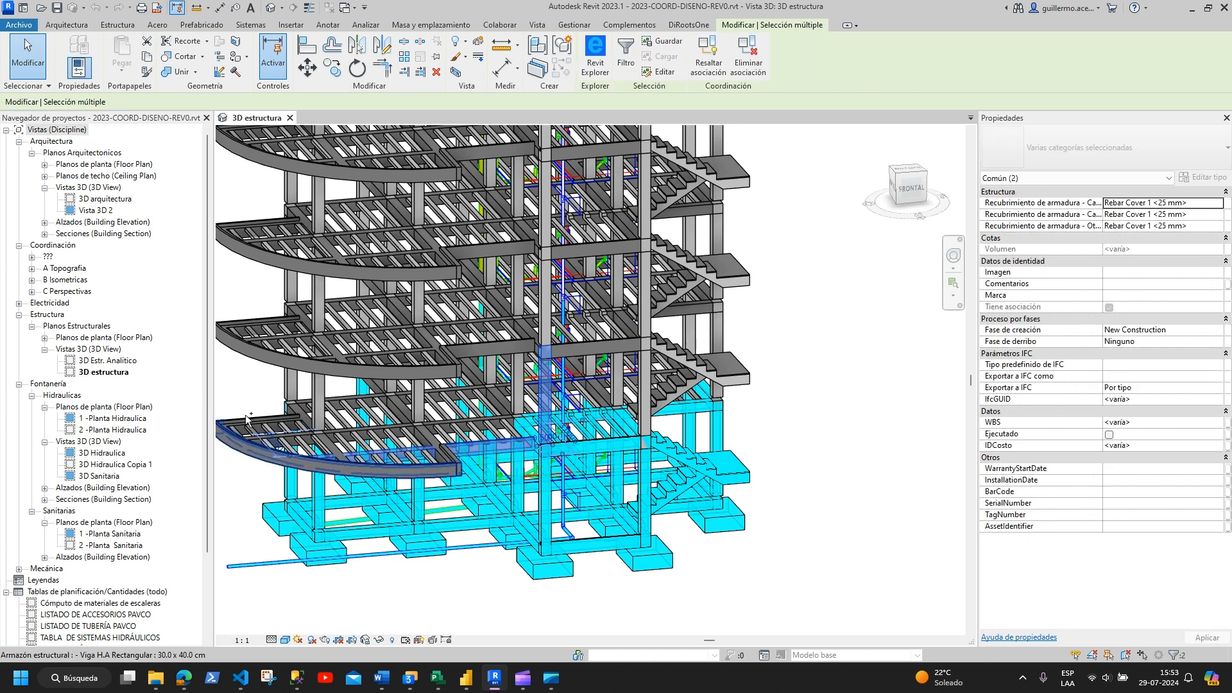
ctrl+click(287, 419)
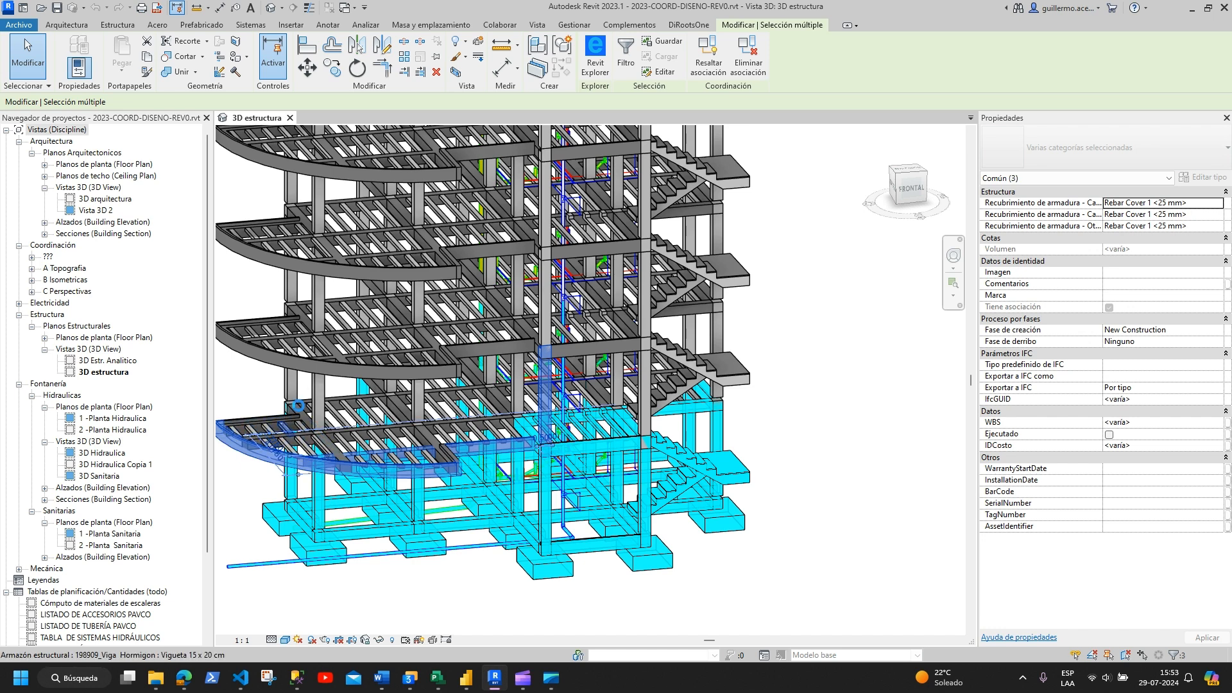
ctrl+click(304, 416)
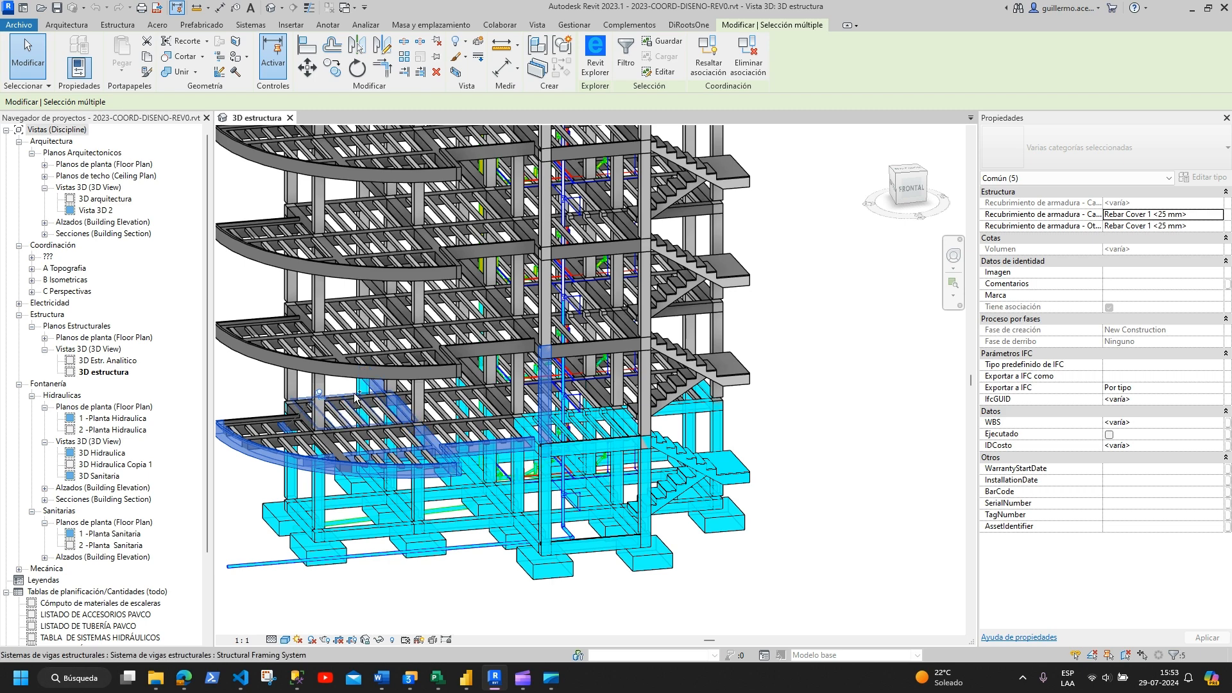
ctrl+click(299, 408)
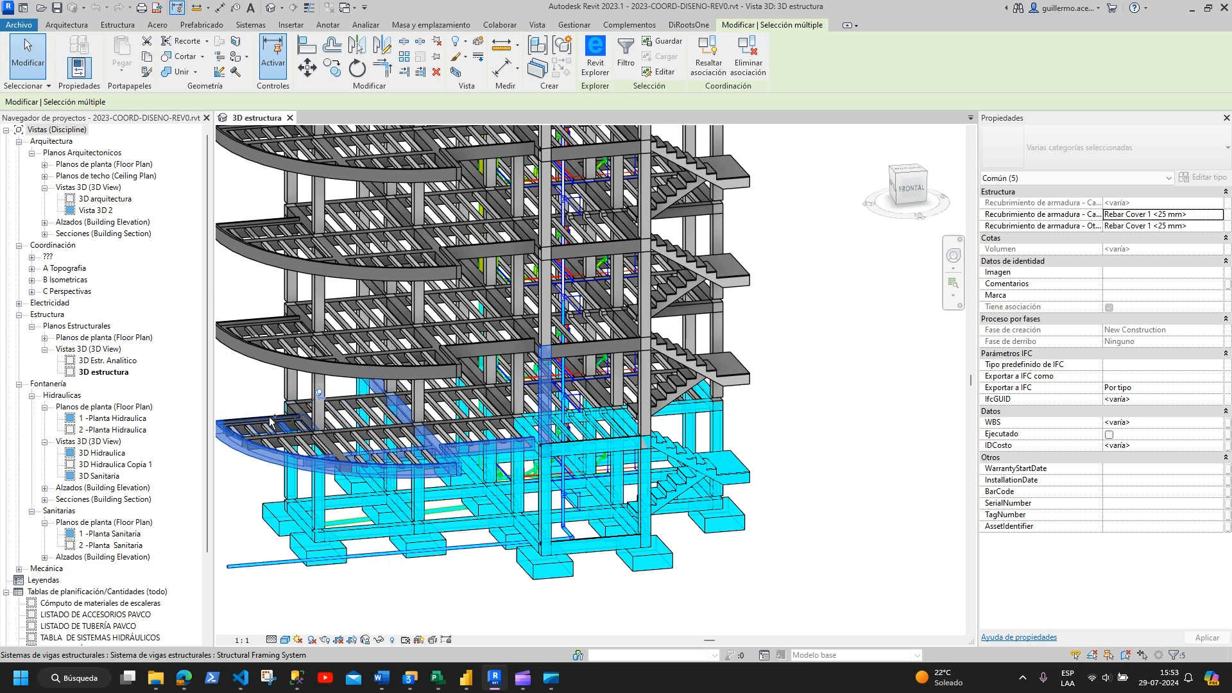
Step: Add the remaining perimeter beams on the opposite side of the same floor to the selection
scroll(260, 442, up, 5)
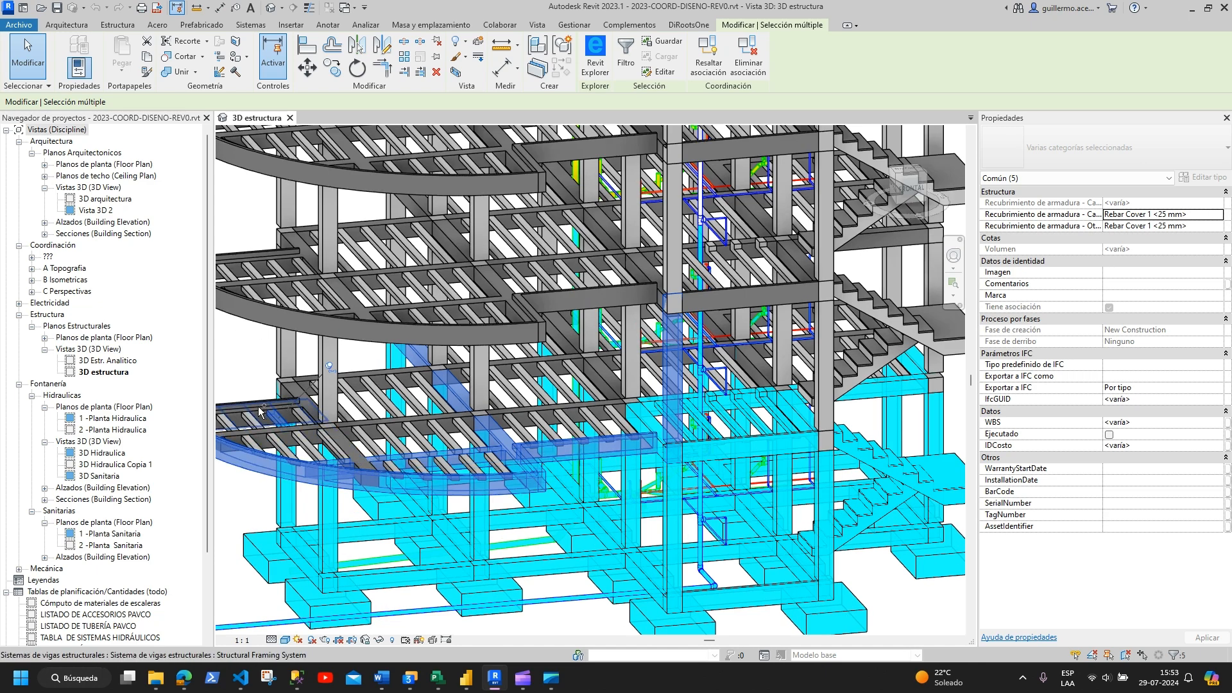
drag(283, 449, 608, 515)
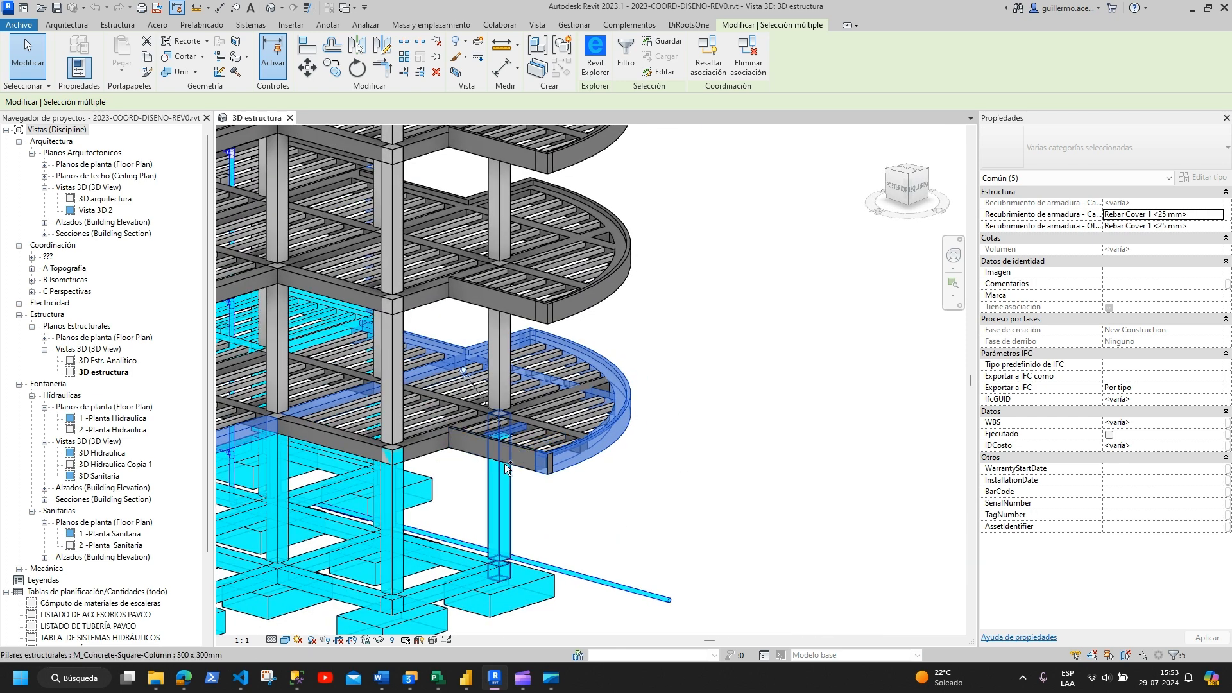
ctrl+click(422, 458)
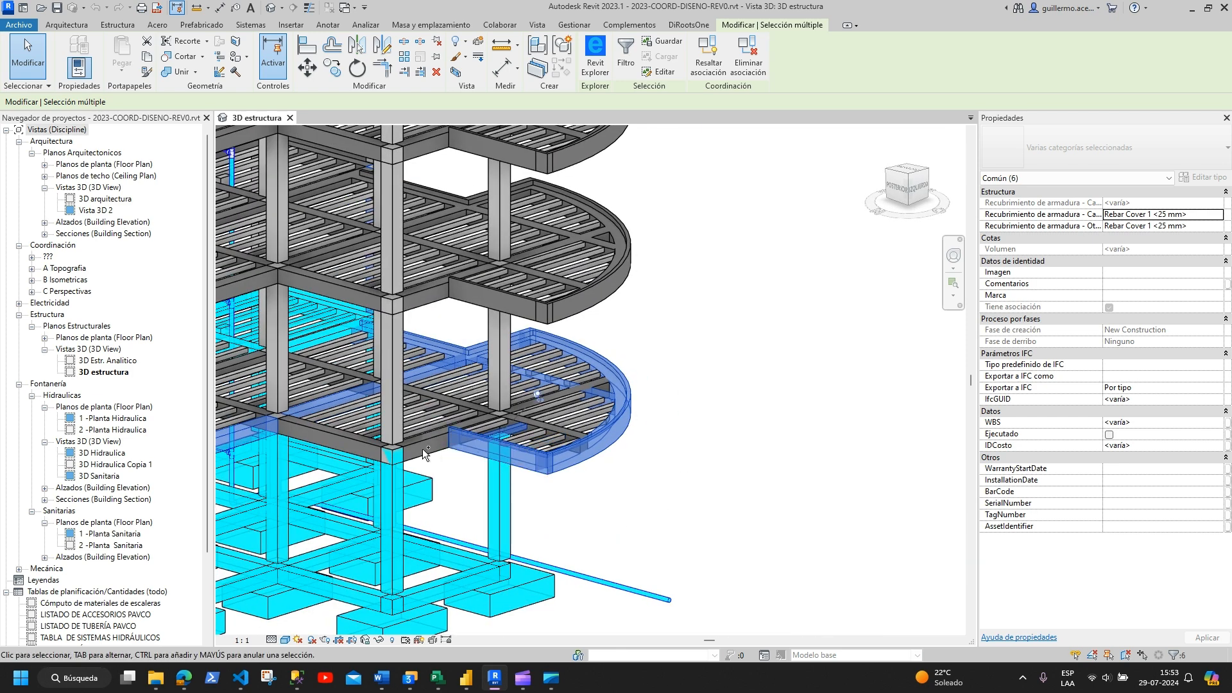
ctrl+click(338, 437)
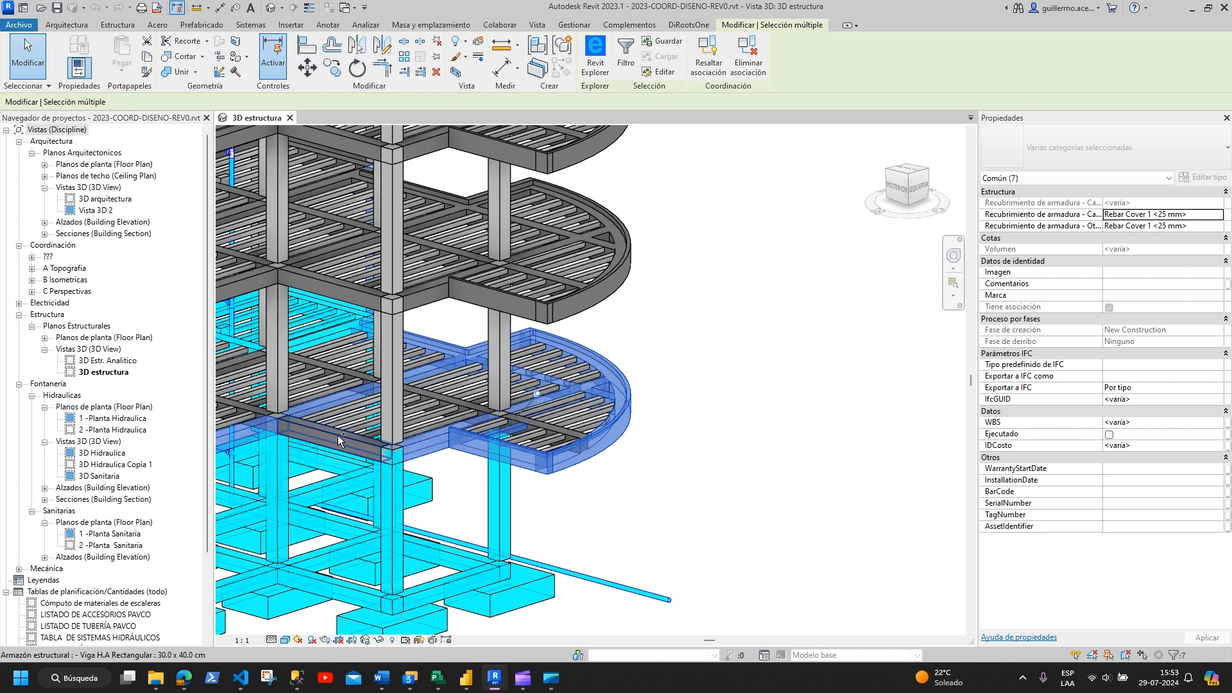
Step: Add the concrete columns standing on that floor to the selection of beams
ctrl+click(388, 382)
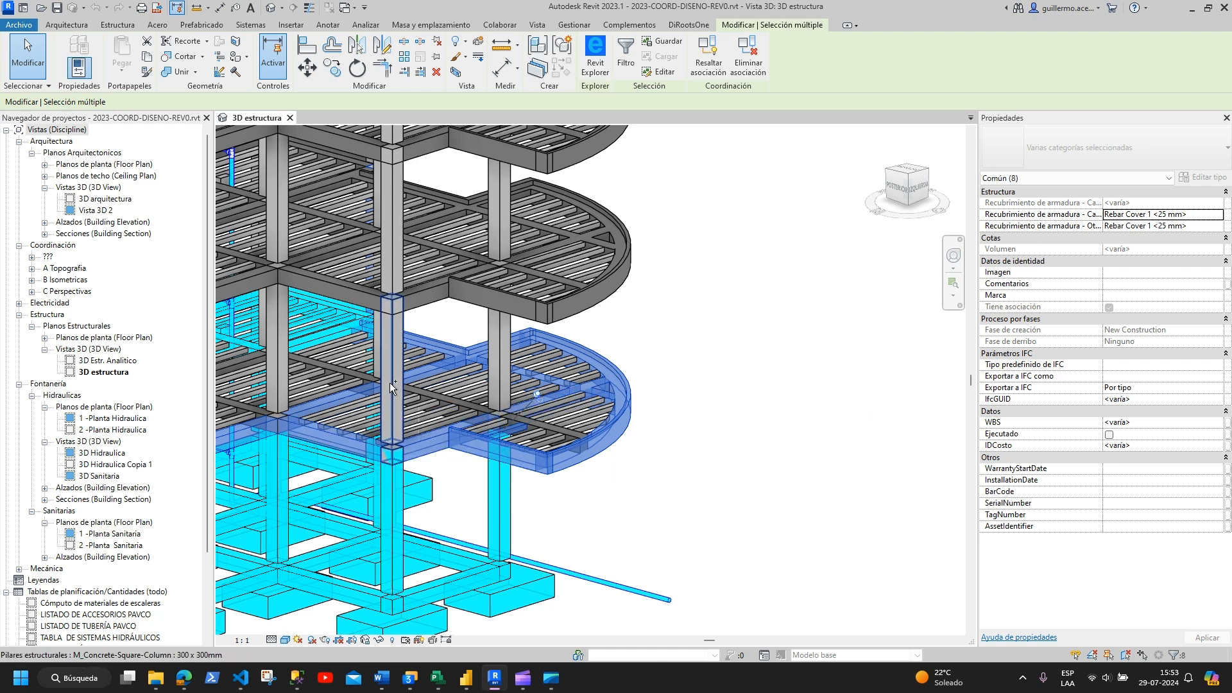
ctrl+click(495, 366)
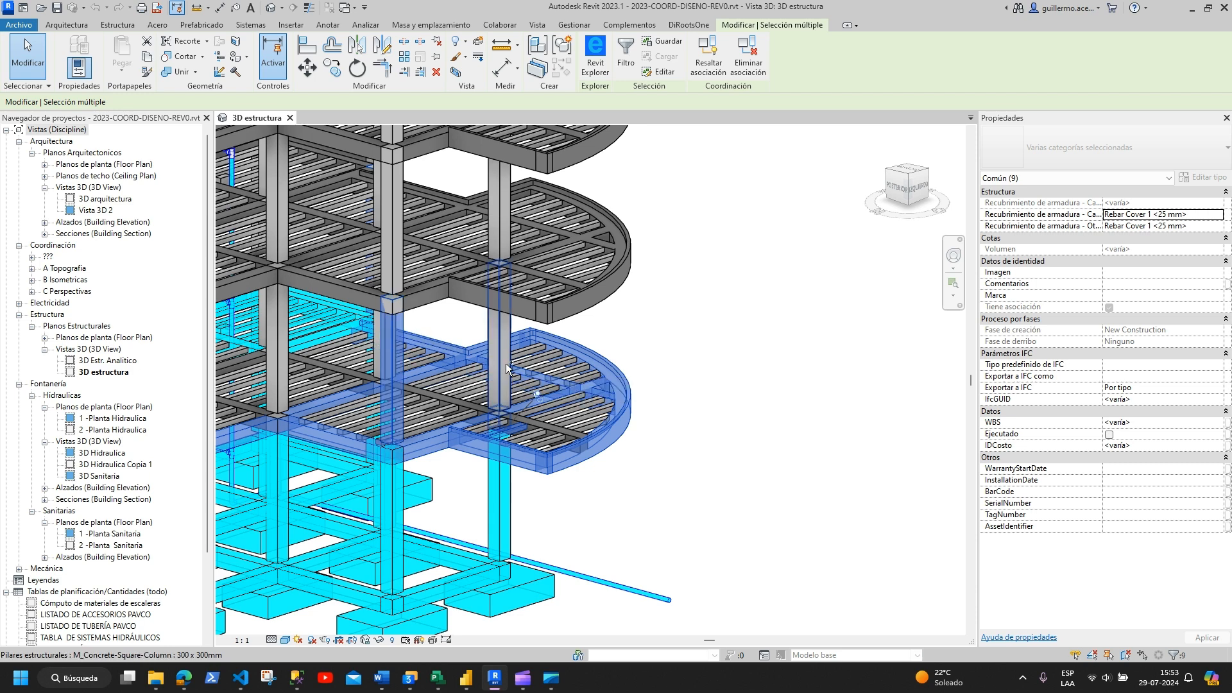
ctrl+click(279, 348)
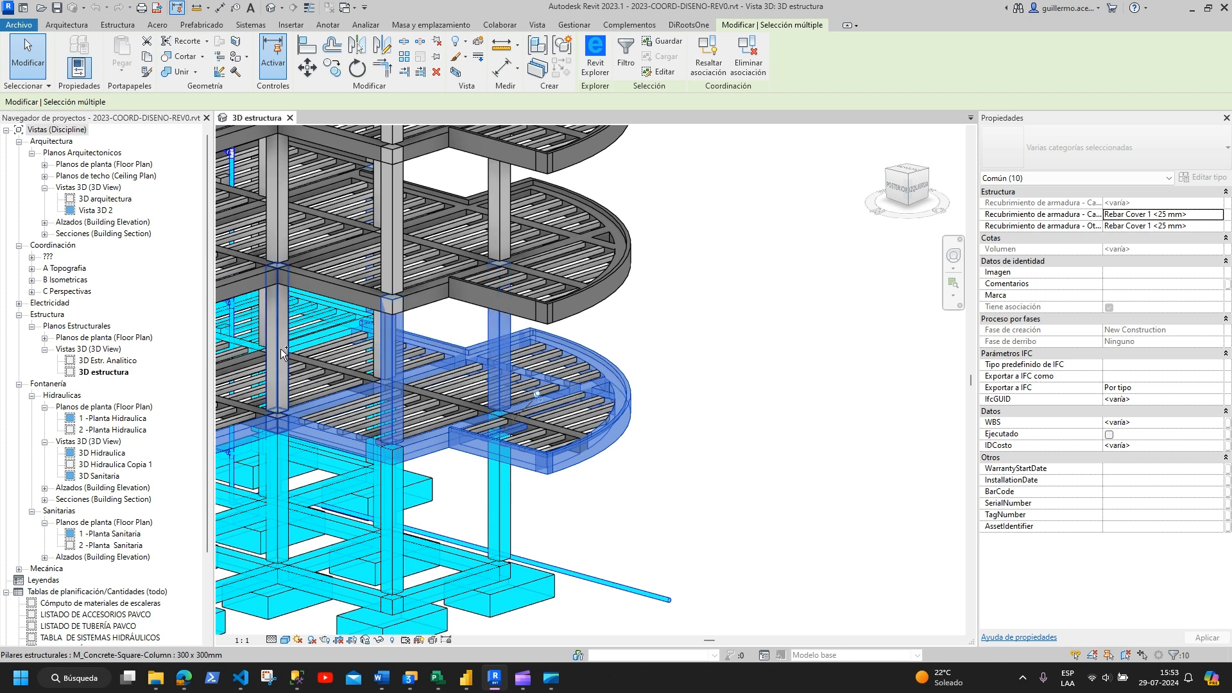
ctrl+click(376, 353)
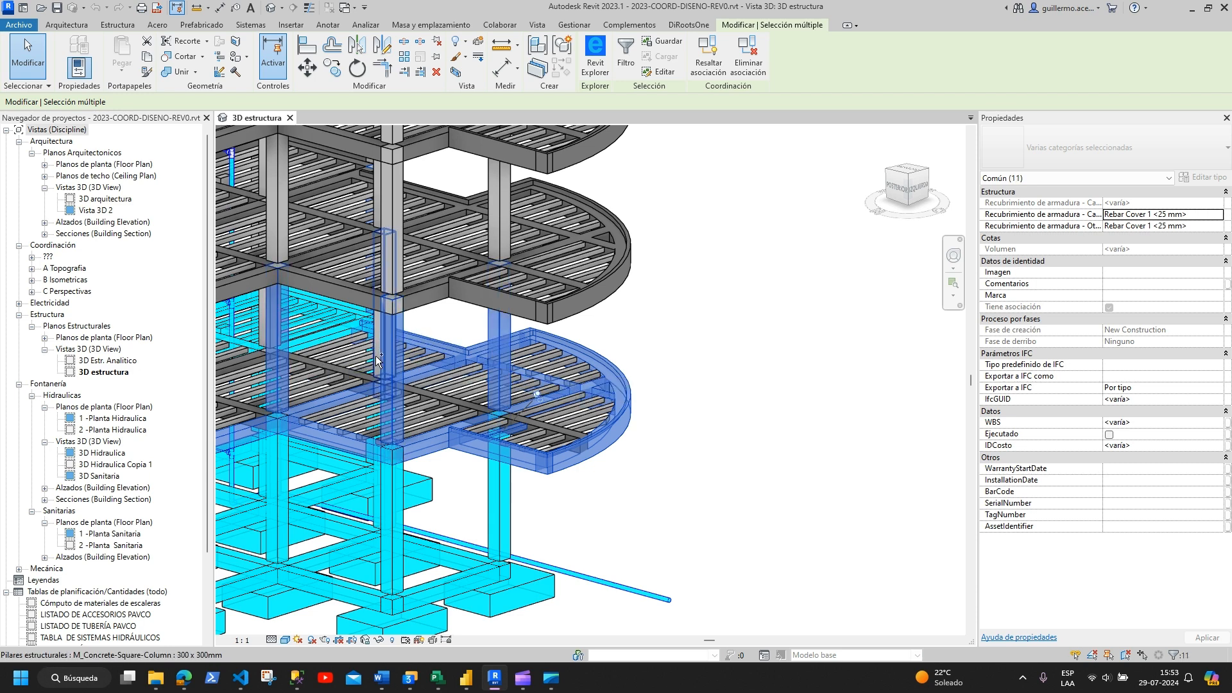
ctrl+click(376, 355)
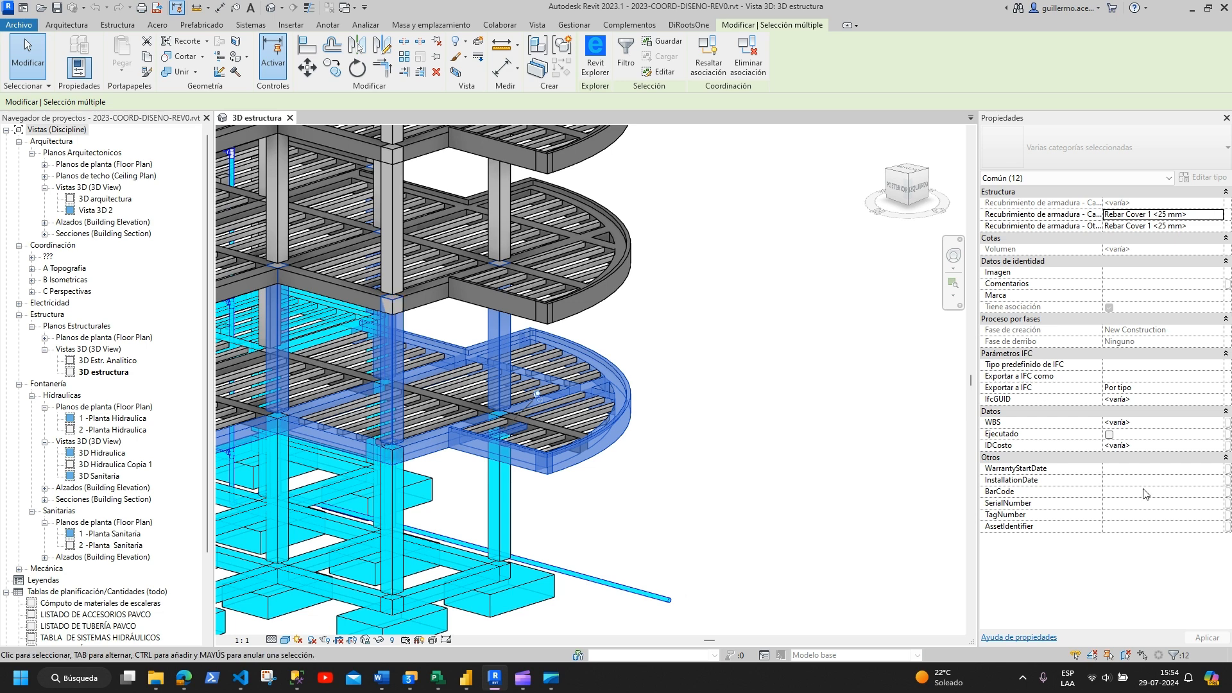
Step: Mark the selected columns and beams as Ejecutado, apply the change, deselect them and inspect the highlighted lower floors
click(1109, 435)
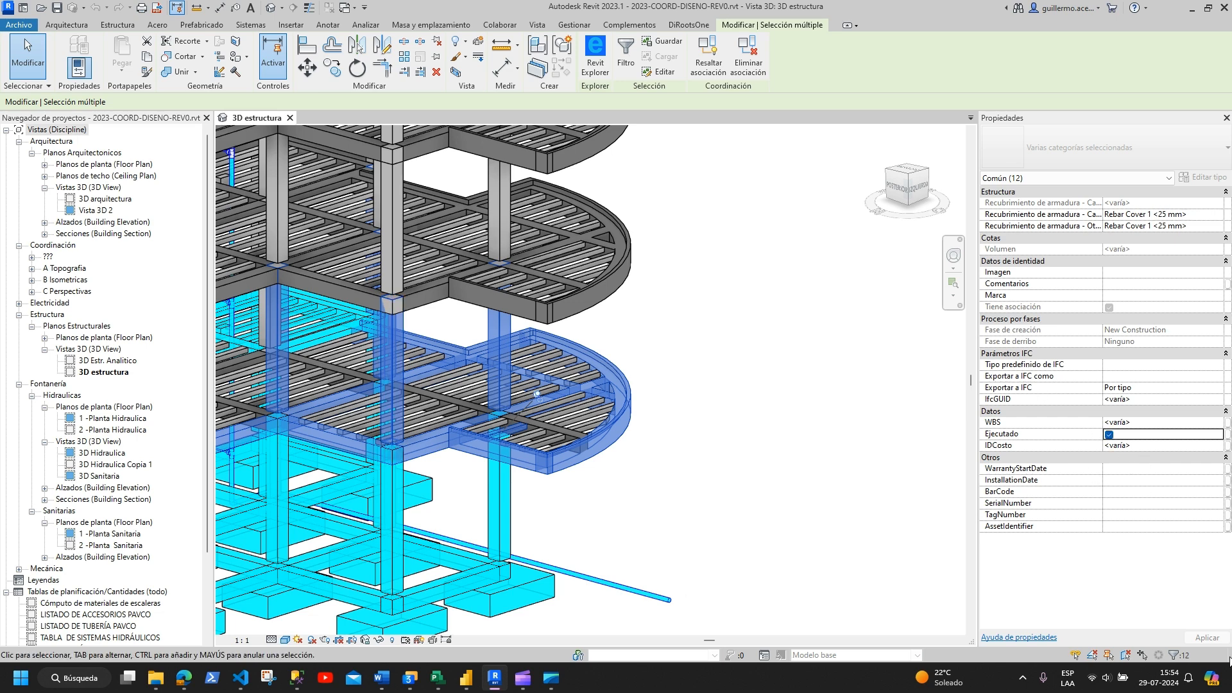
click(1207, 639)
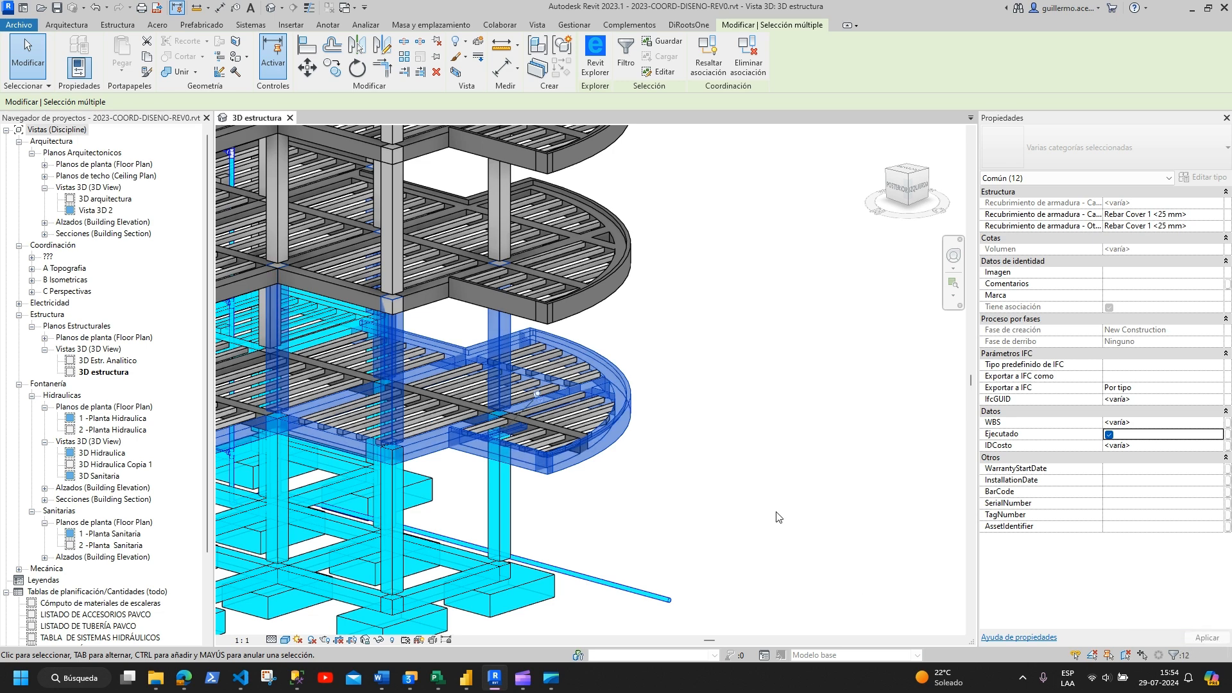
click(661, 501)
drag(839, 563, 558, 539)
scroll(815, 493, down, 1)
scroll(815, 493, down, 1)
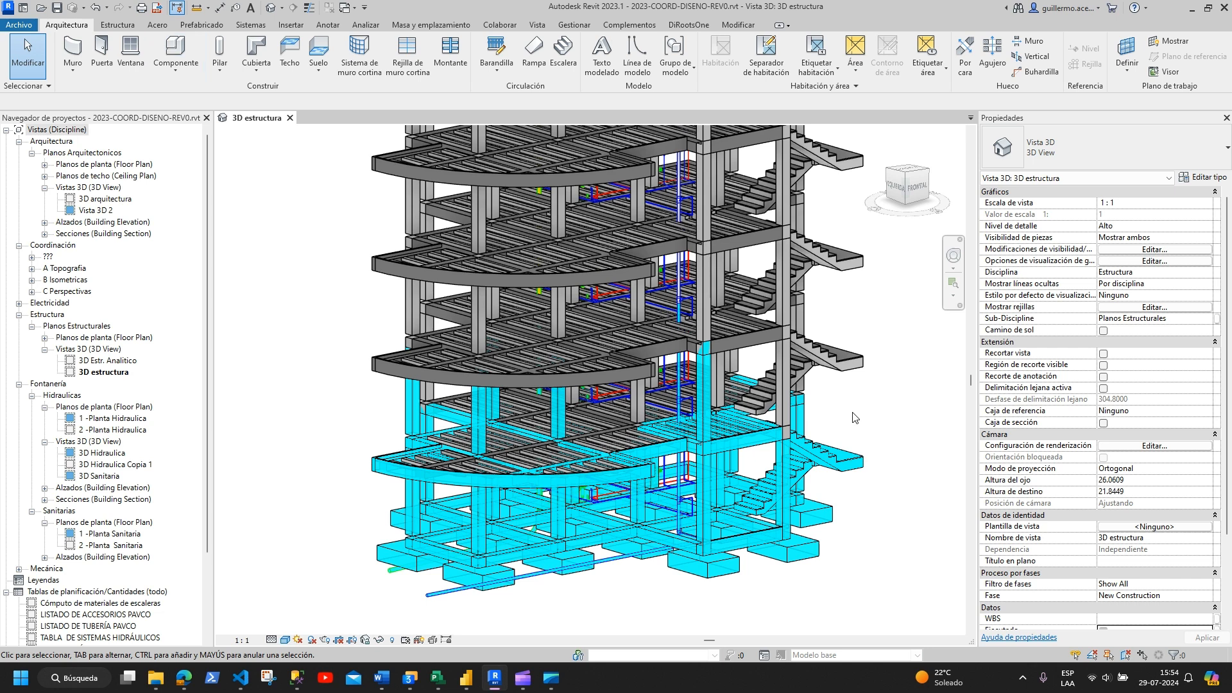
Step: Switch to SQL Server Management Studio to view the ModeloBIMSQL tables and the ConsolidarElementos.sql query results, and return to Revit
click(297, 686)
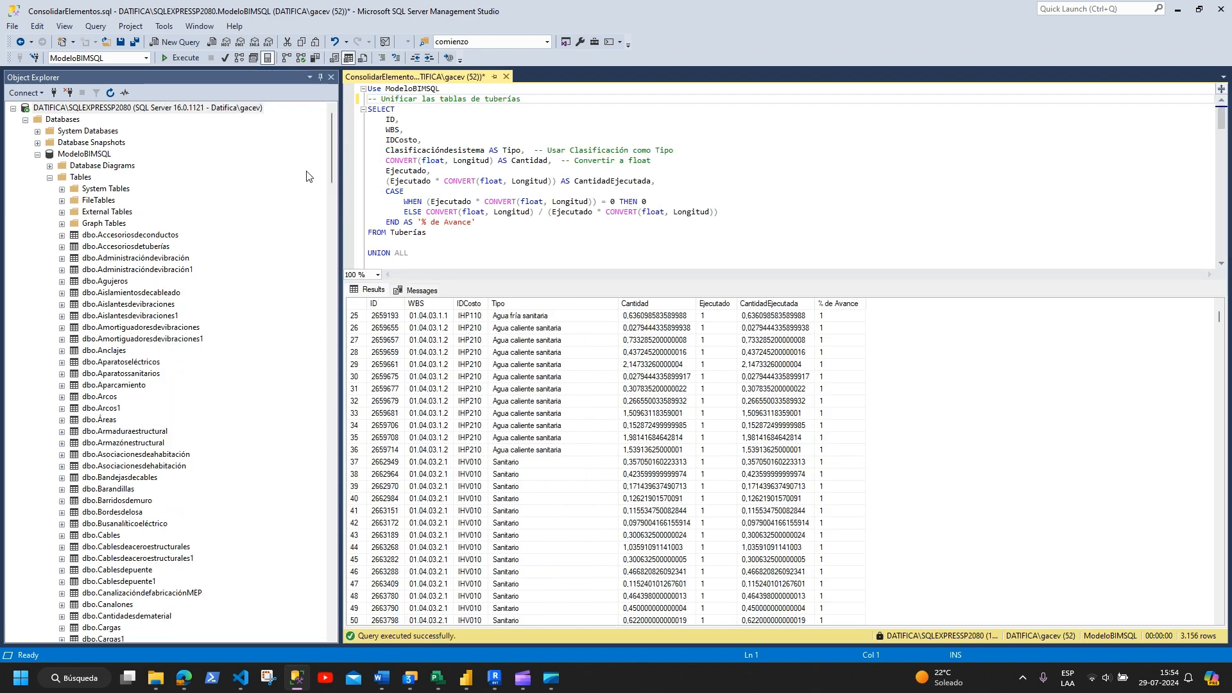
drag(330, 153, 346, 61)
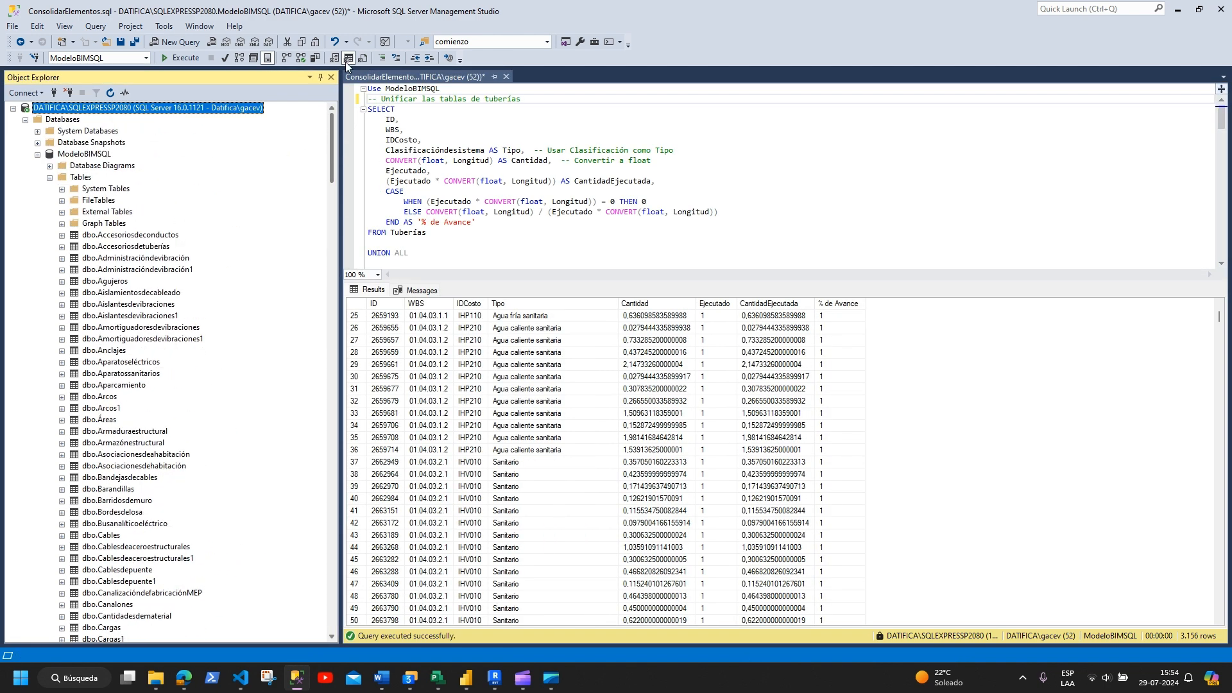
click(297, 679)
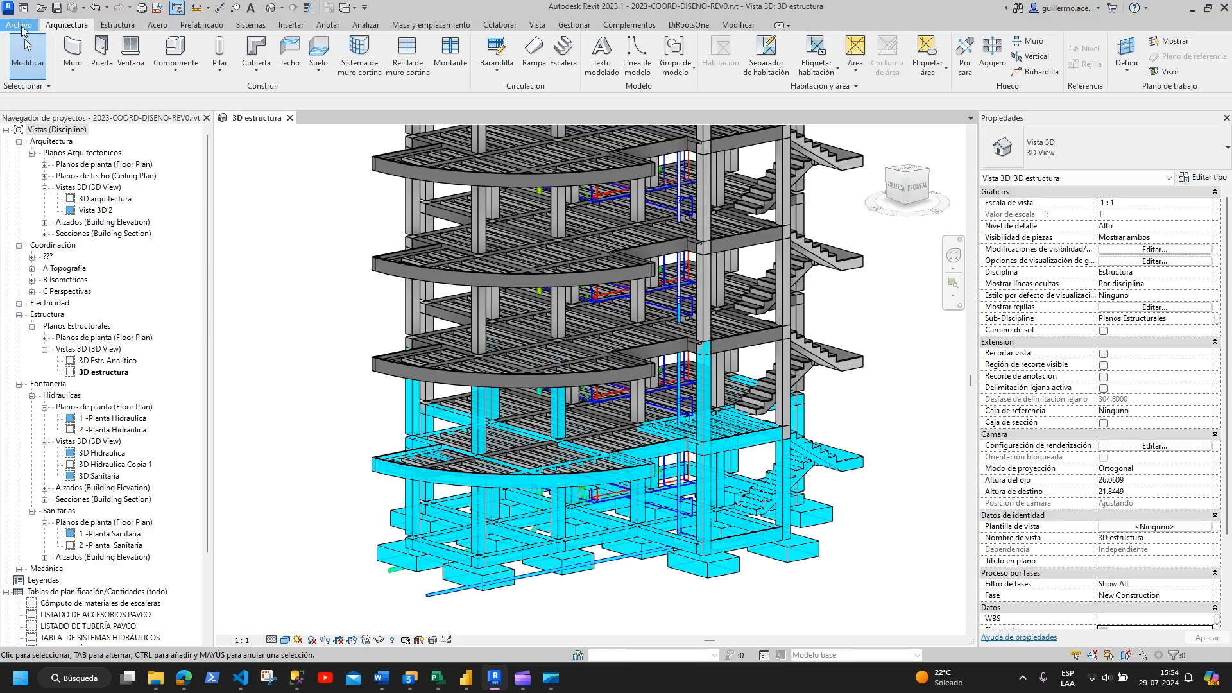
Step: Export the Revit model data to the ODBC database
click(23, 27)
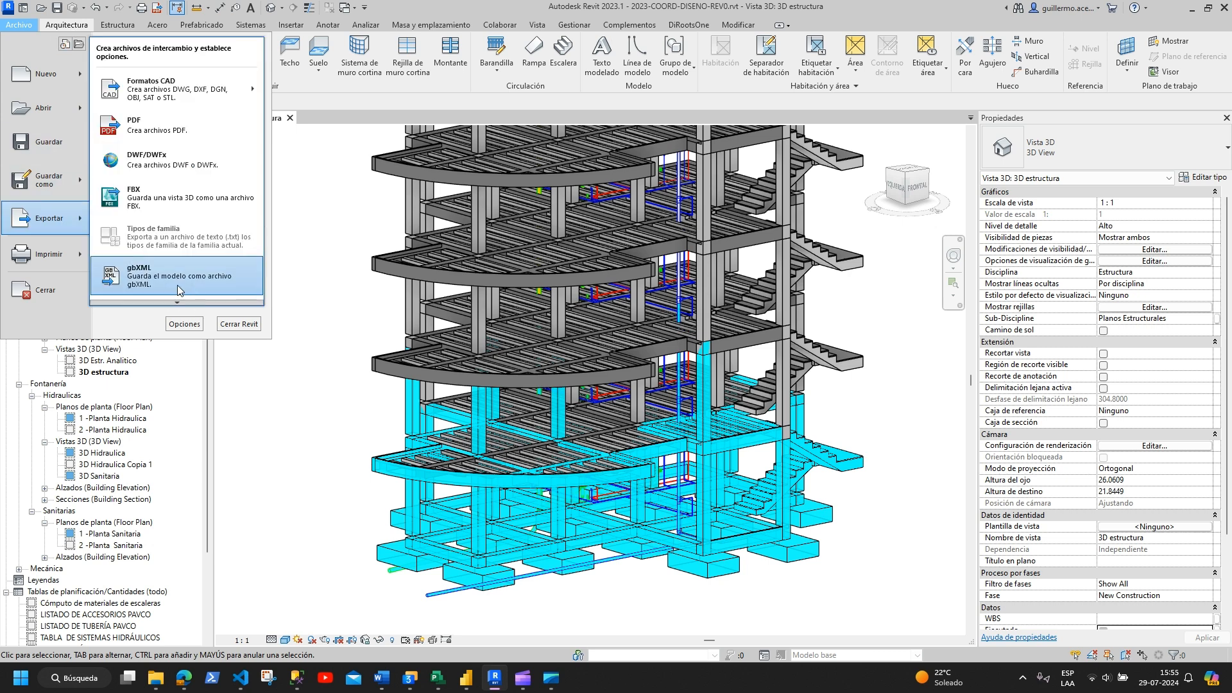
scroll(185, 293, down, 3)
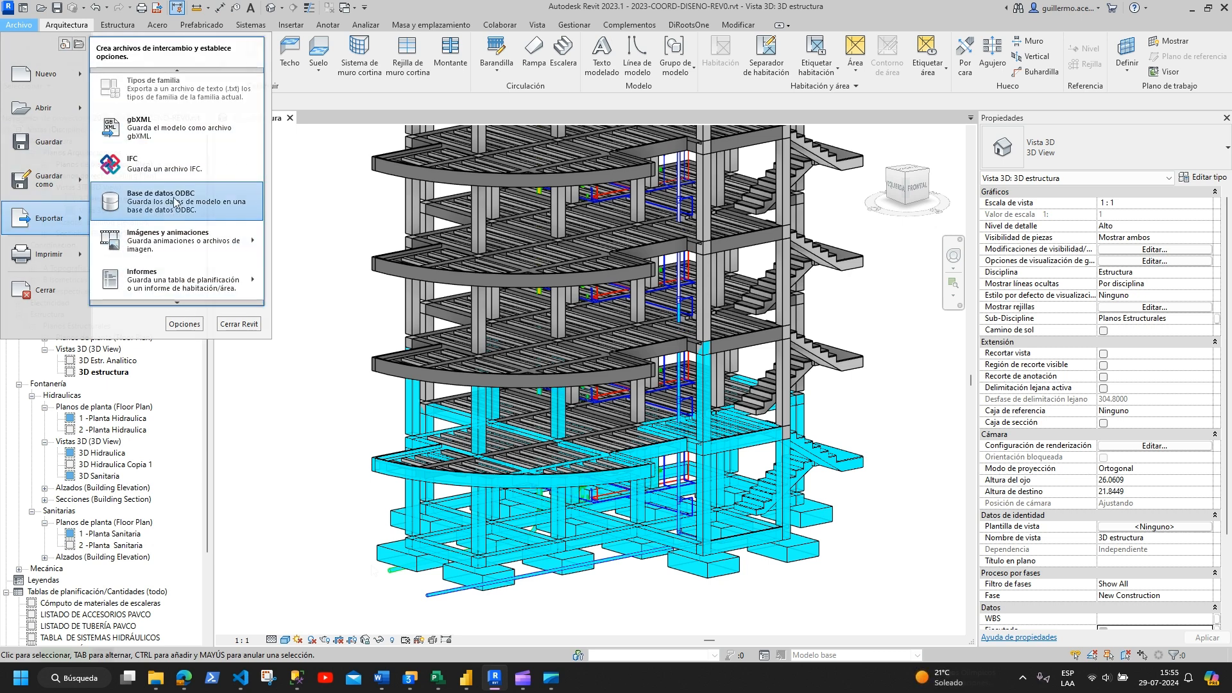
click(173, 211)
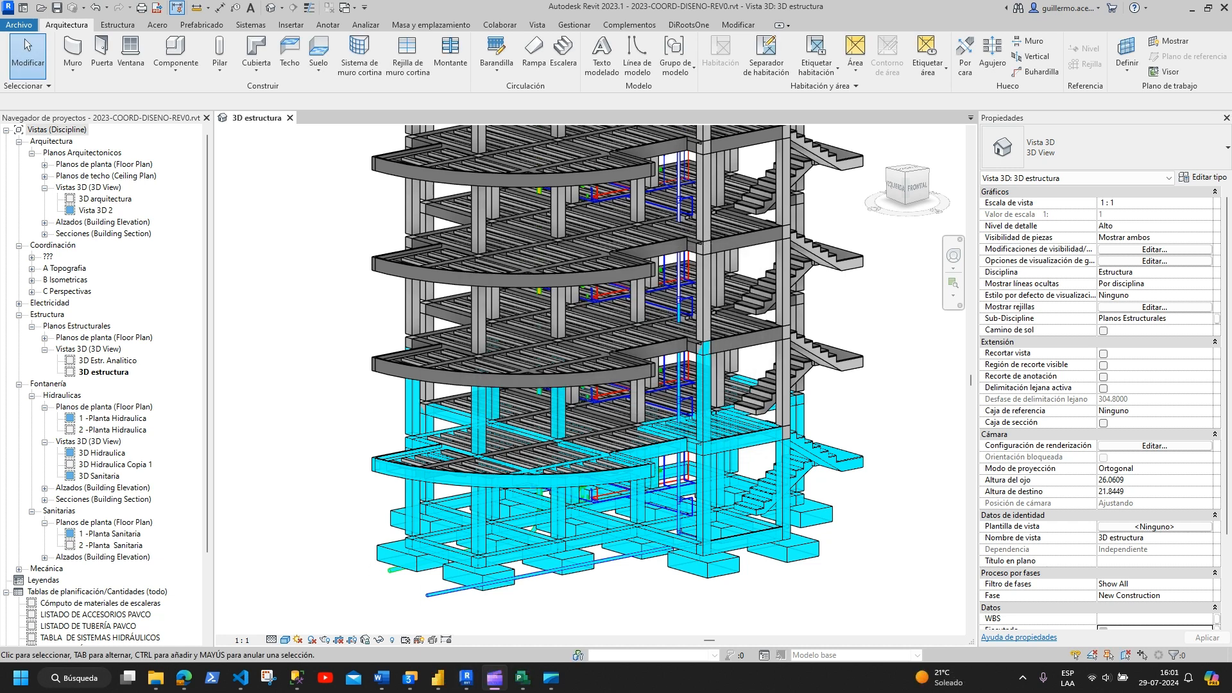
Step: Switch to the Cronograma-MacroAccess.mpp schedule in Project and enlarge its task table to show the % completado column
click(524, 677)
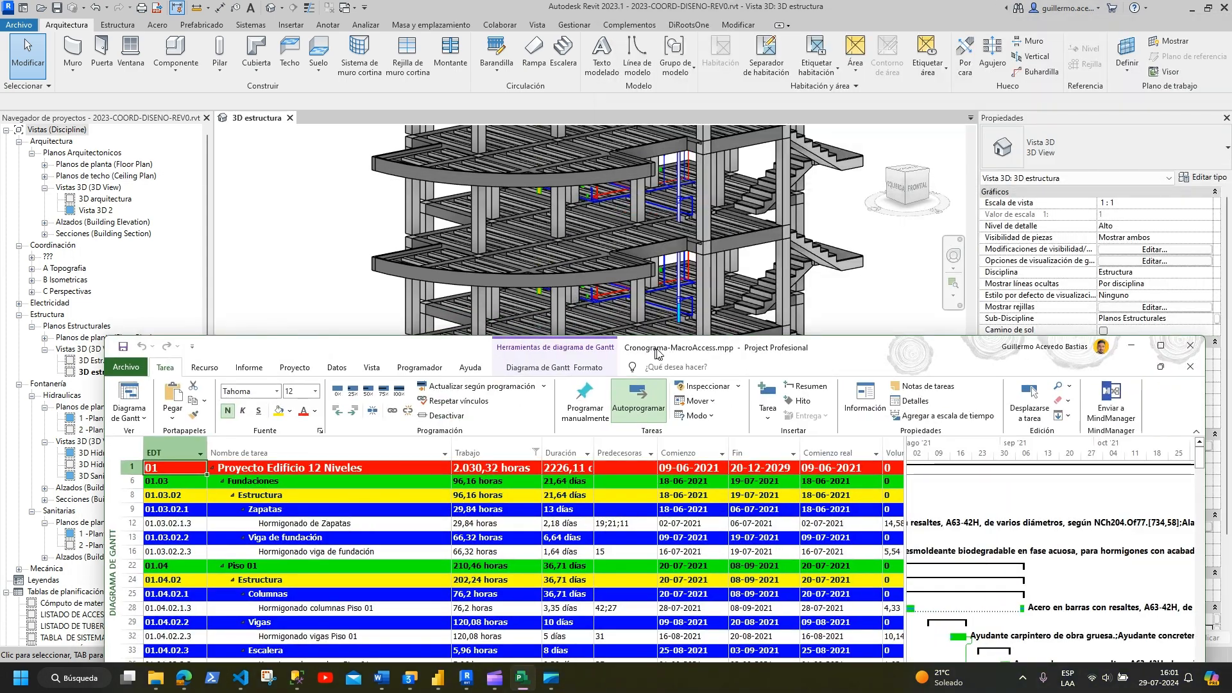
double_click(657, 354)
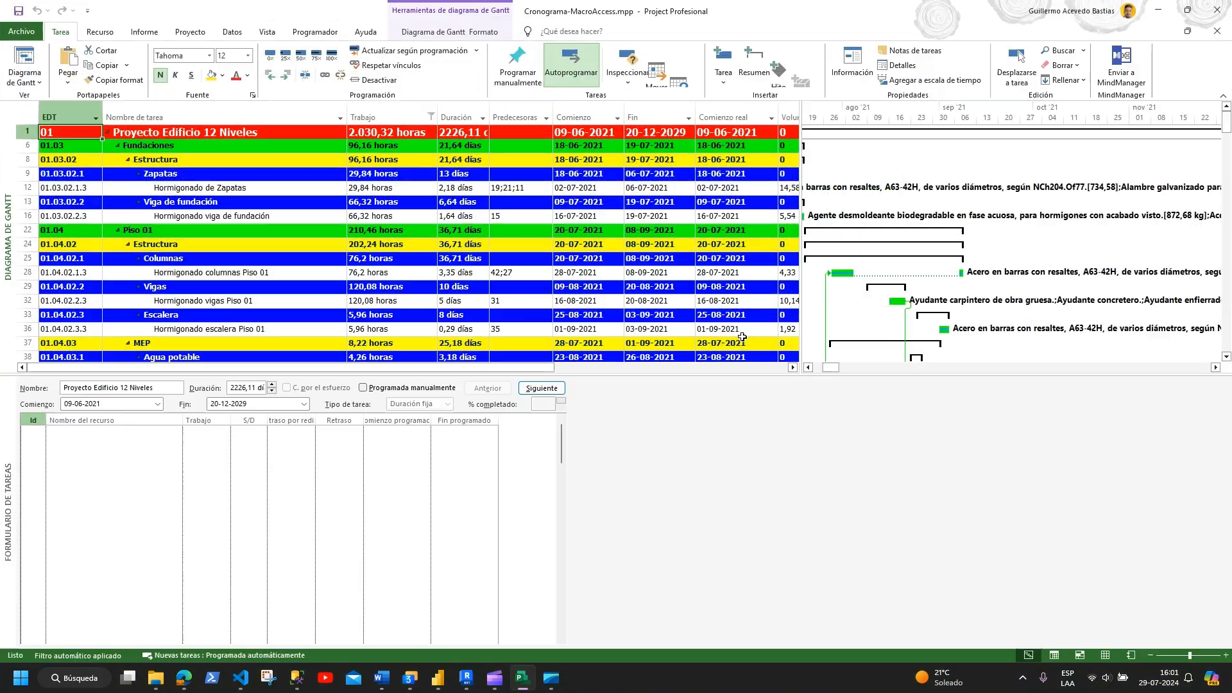
click(229, 34)
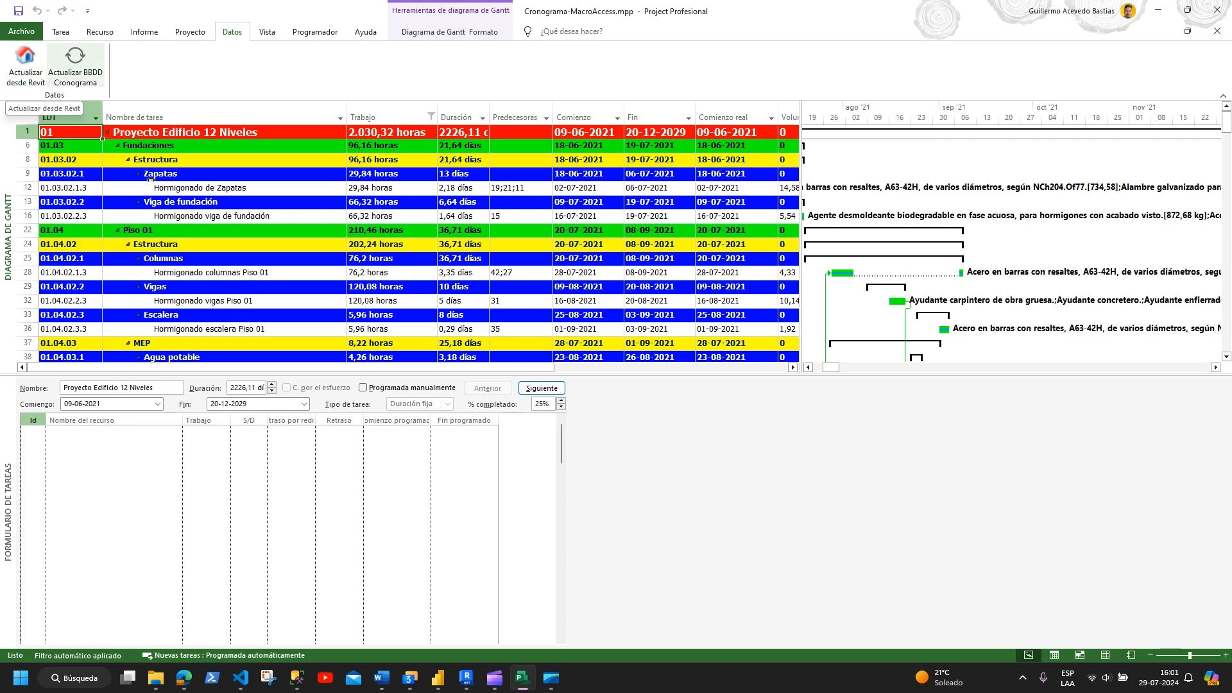
drag(716, 376, 735, 583)
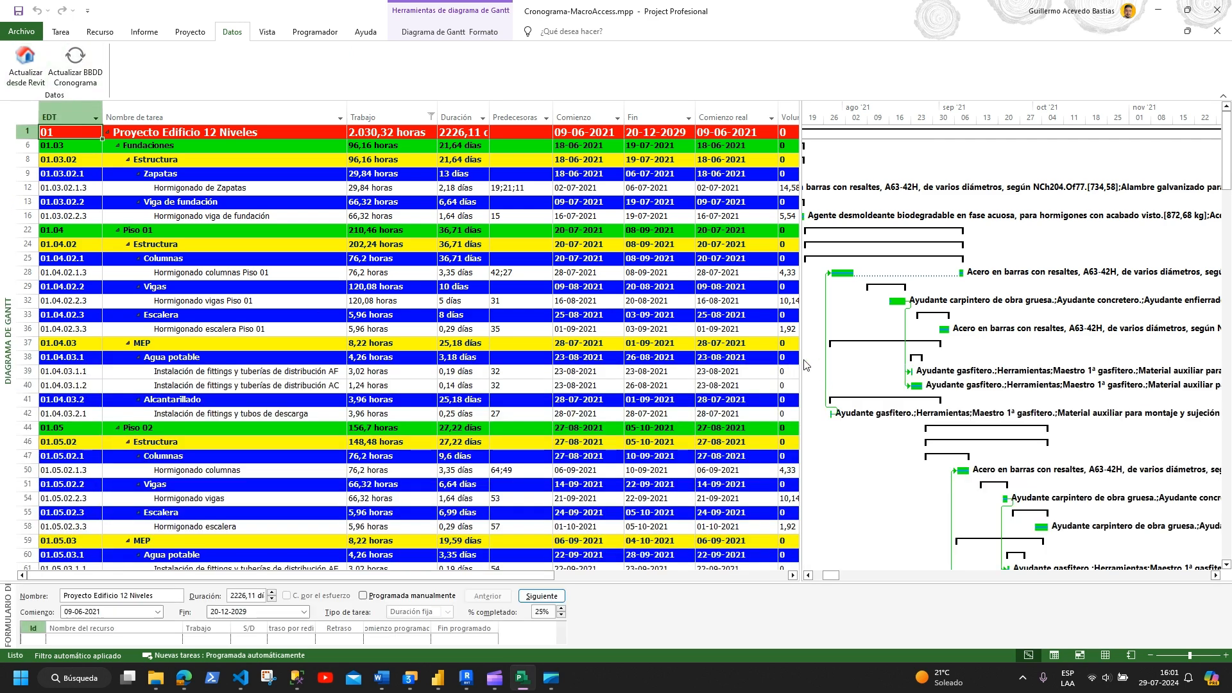
drag(800, 357, 1091, 415)
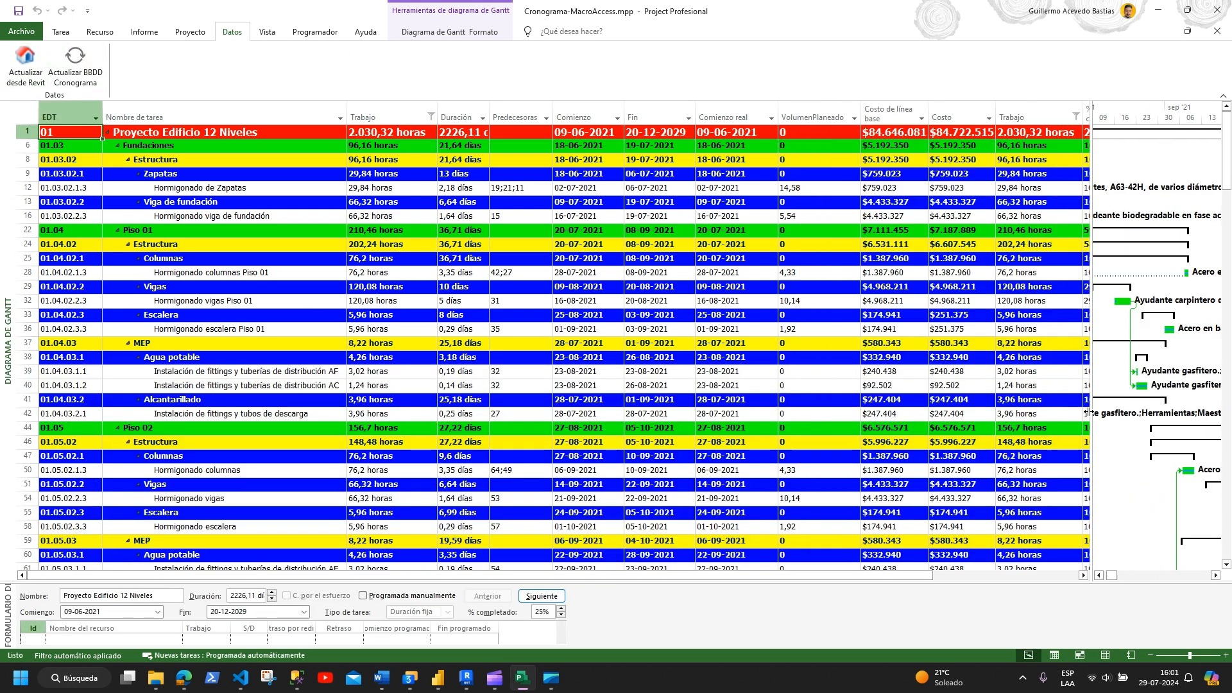
drag(530, 576, 938, 577)
click(854, 100)
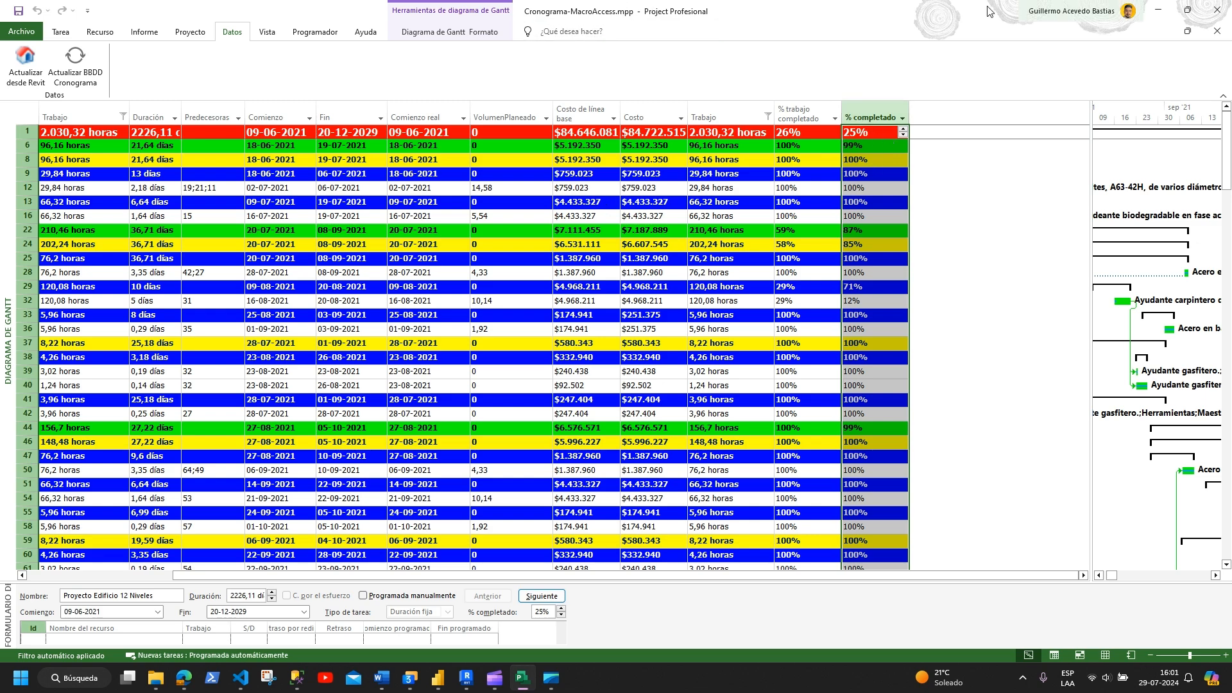
Step: Start updating the schedule from Revit and browse to the V2 folder to select the Access file
drag(596, 11, 851, 72)
click(325, 137)
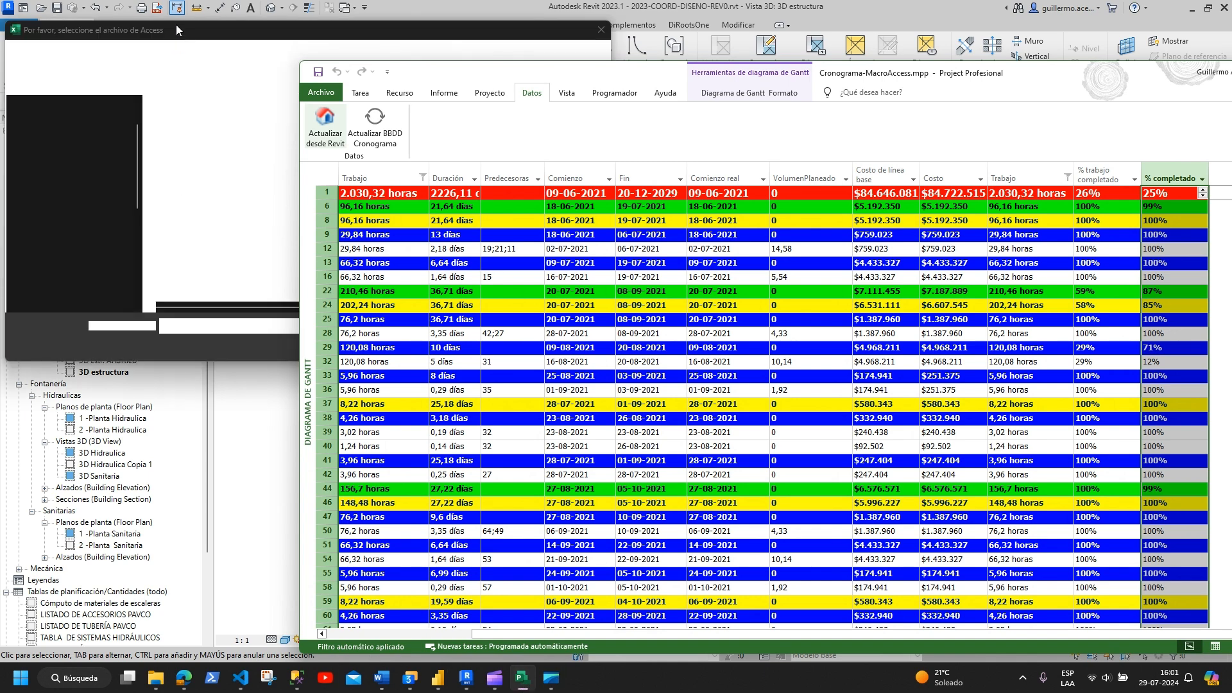
click(175, 25)
drag(175, 26, 345, 81)
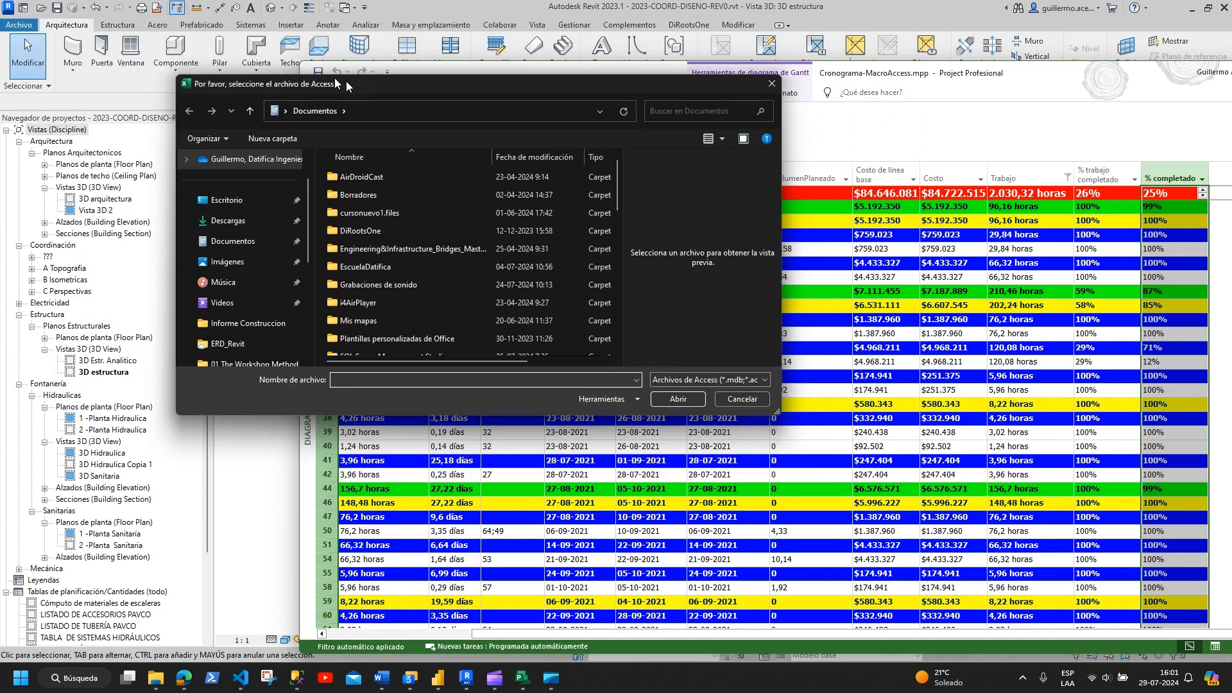
scroll(205, 276, down, 3)
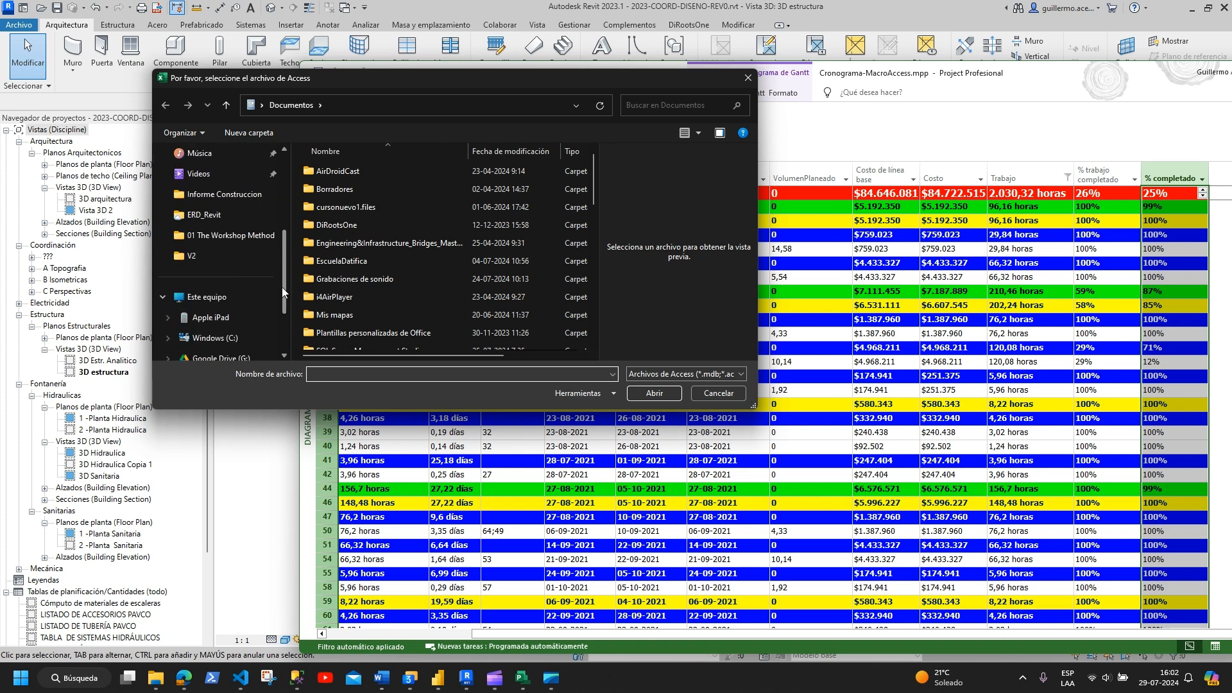
click(199, 299)
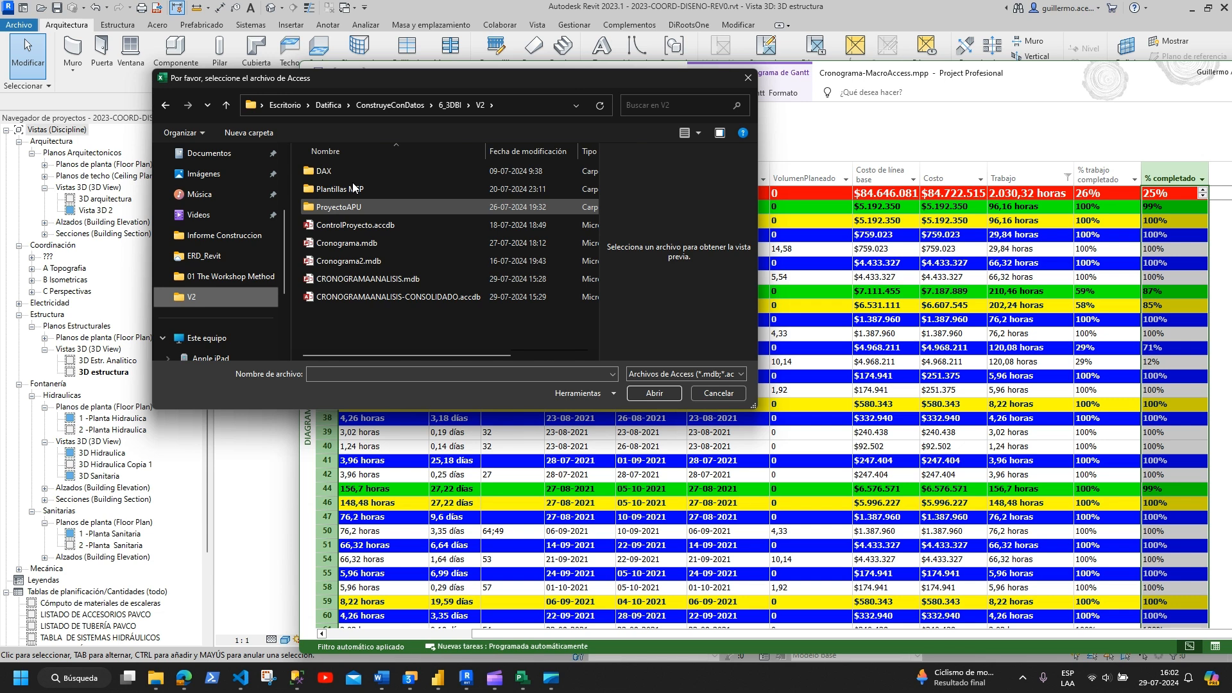
Step: Import the executed progress into the schedule from ProyectoConsolidadoControl.accdb in the ProyectoAPU folder
double_click(340, 208)
double_click(339, 171)
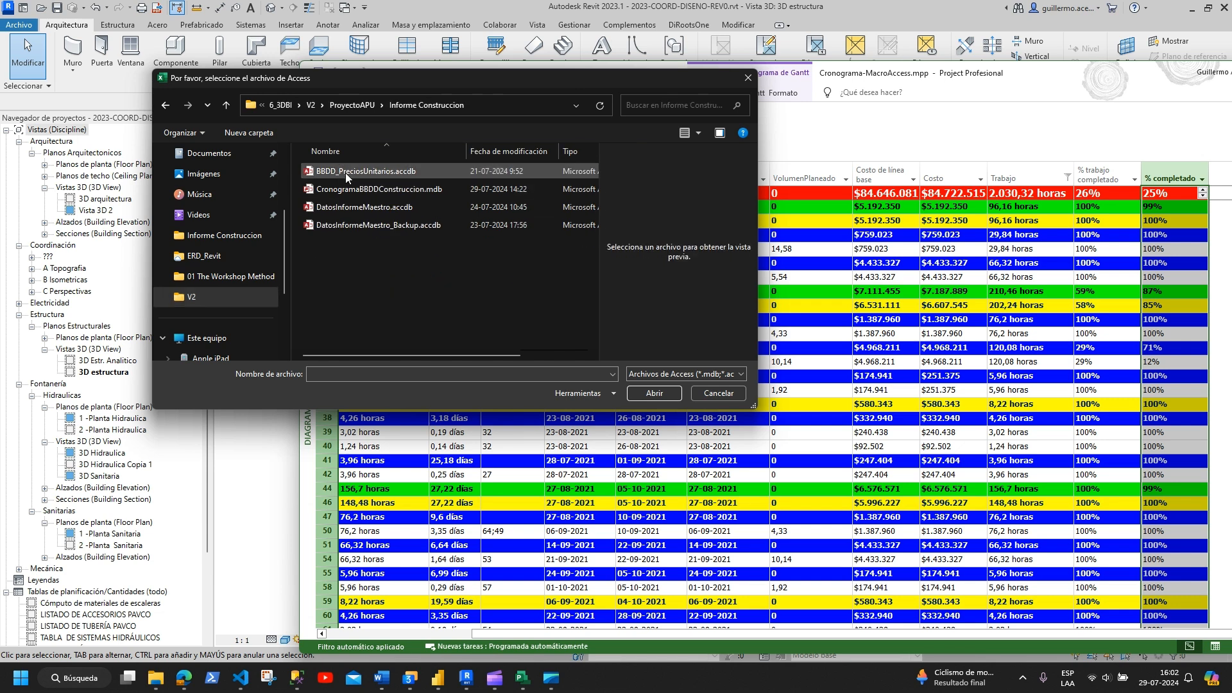
click(225, 105)
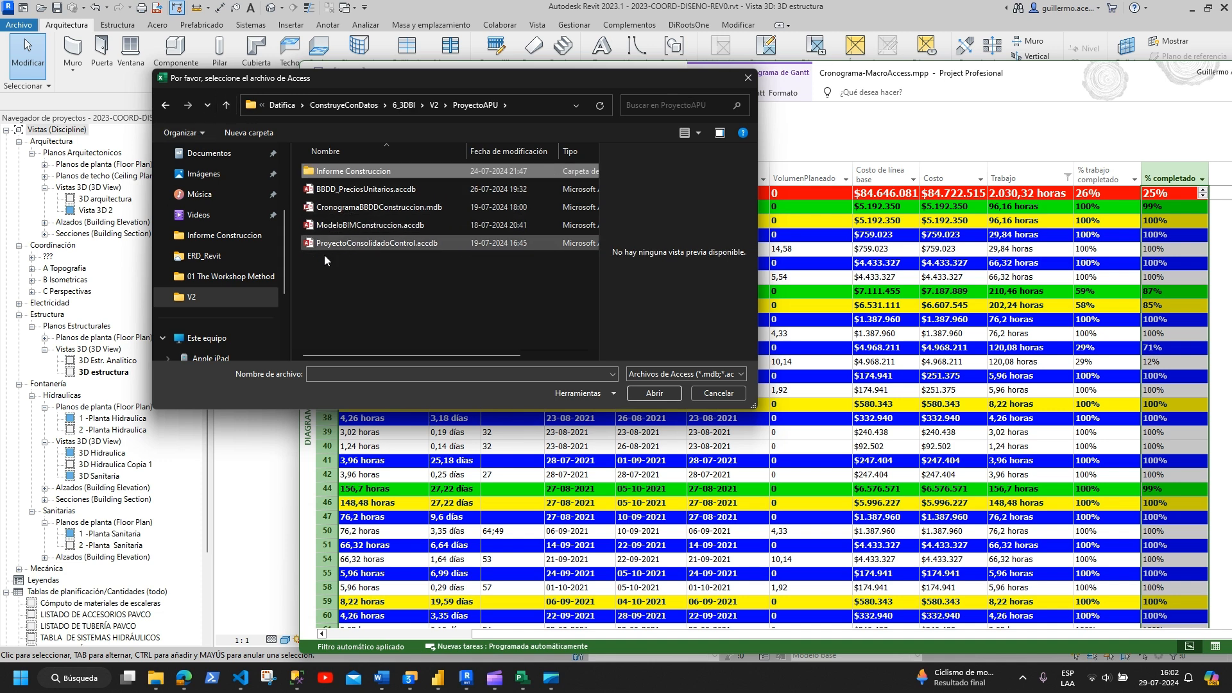
click(358, 243)
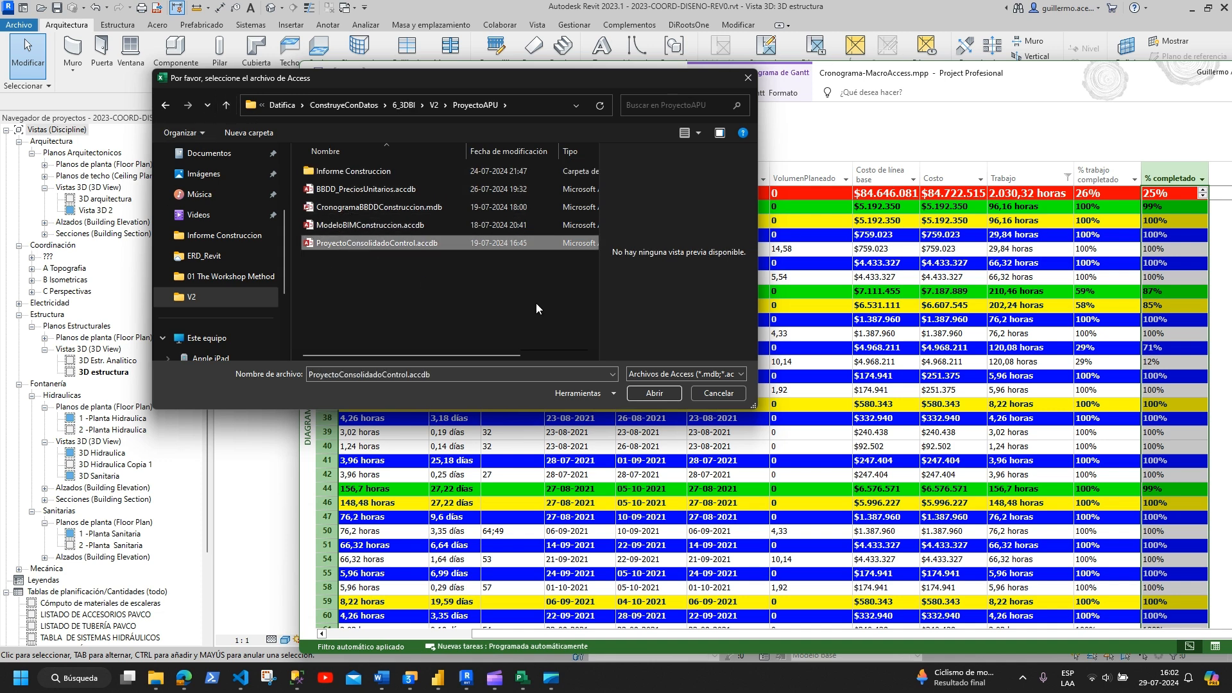
click(656, 394)
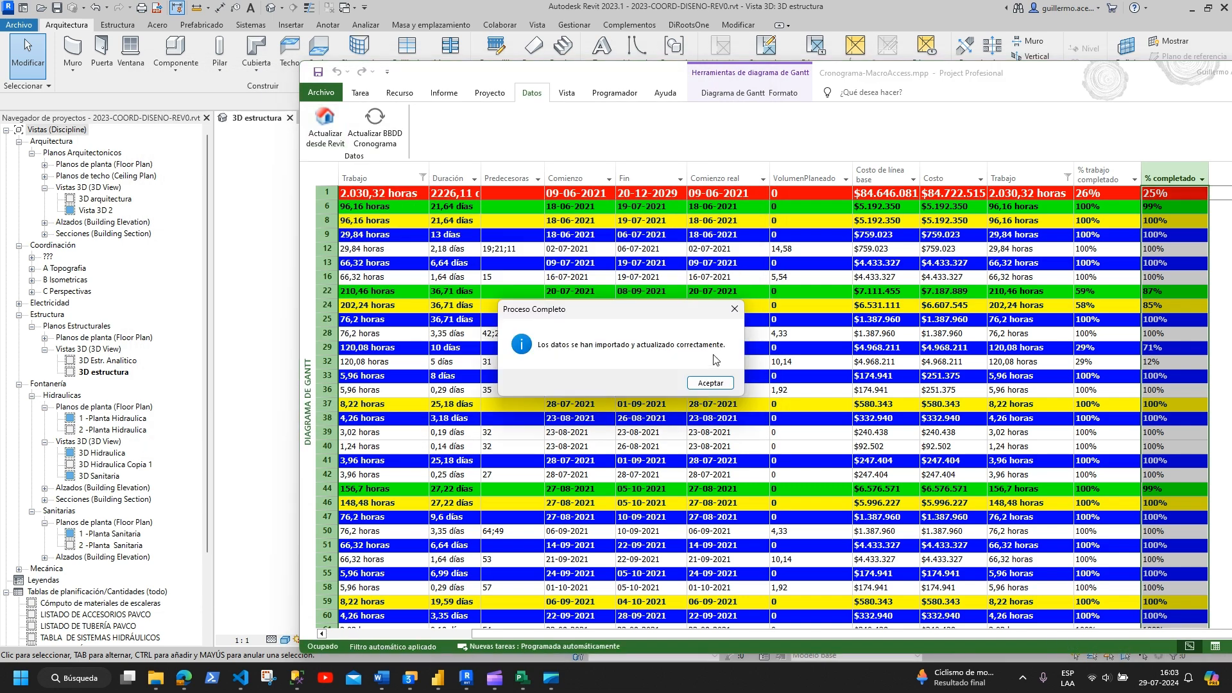
click(711, 382)
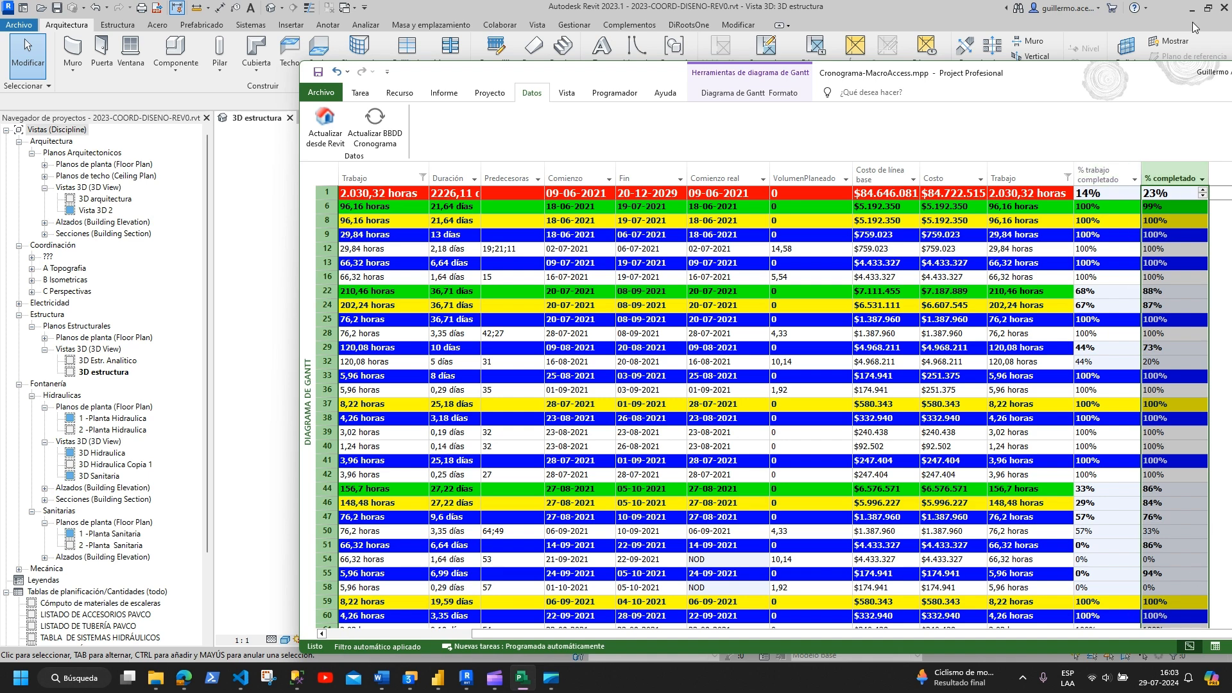
Step: Maximize the schedule and review the progress of the Piso 02 Hormigonado columnas task, comparing it with the executed elements in Revit
drag(1139, 78, 908, 89)
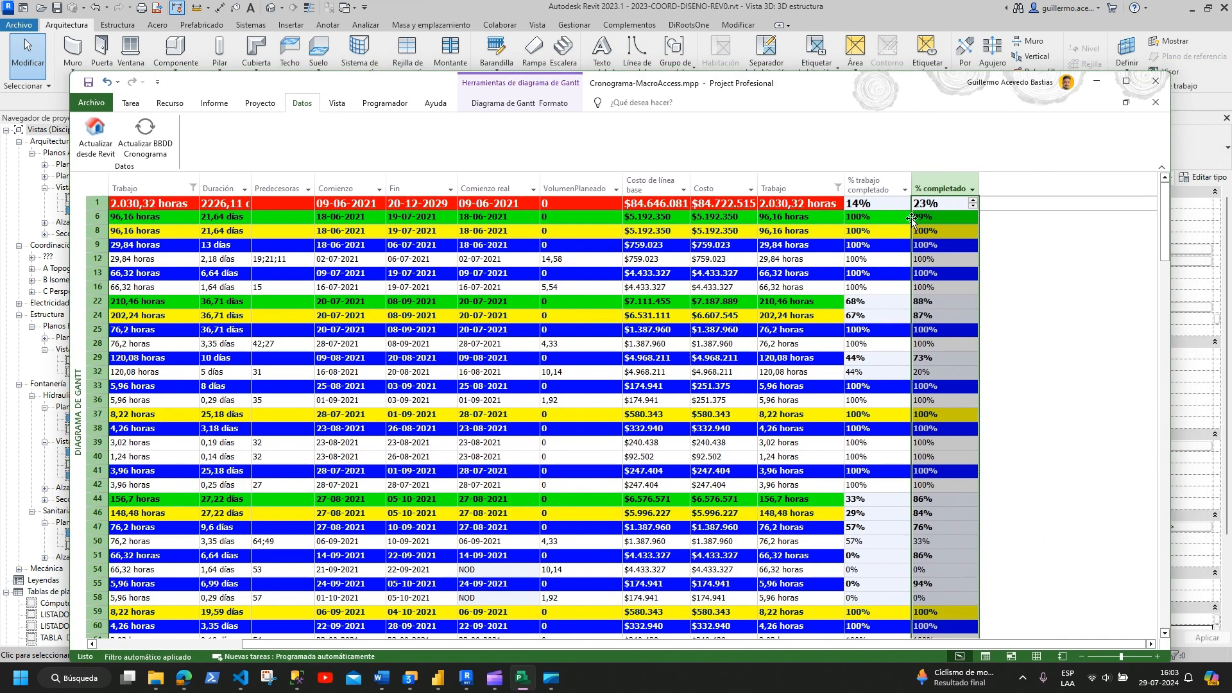
click(1126, 81)
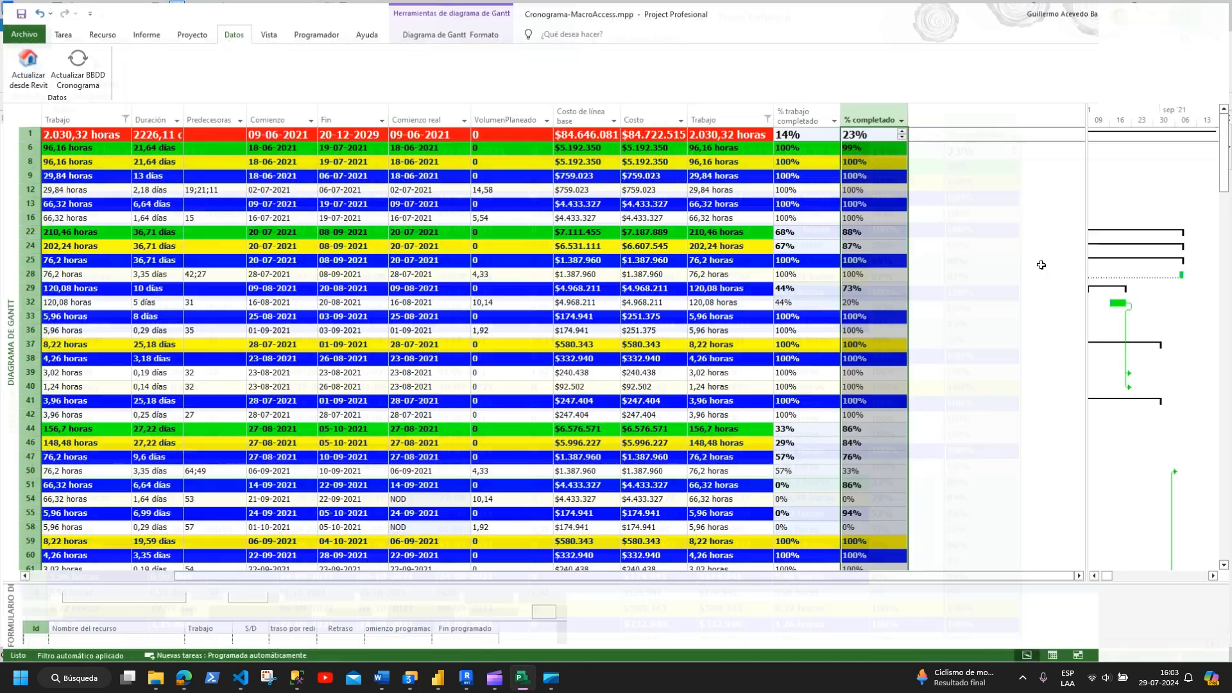
scroll(892, 334, down, 1)
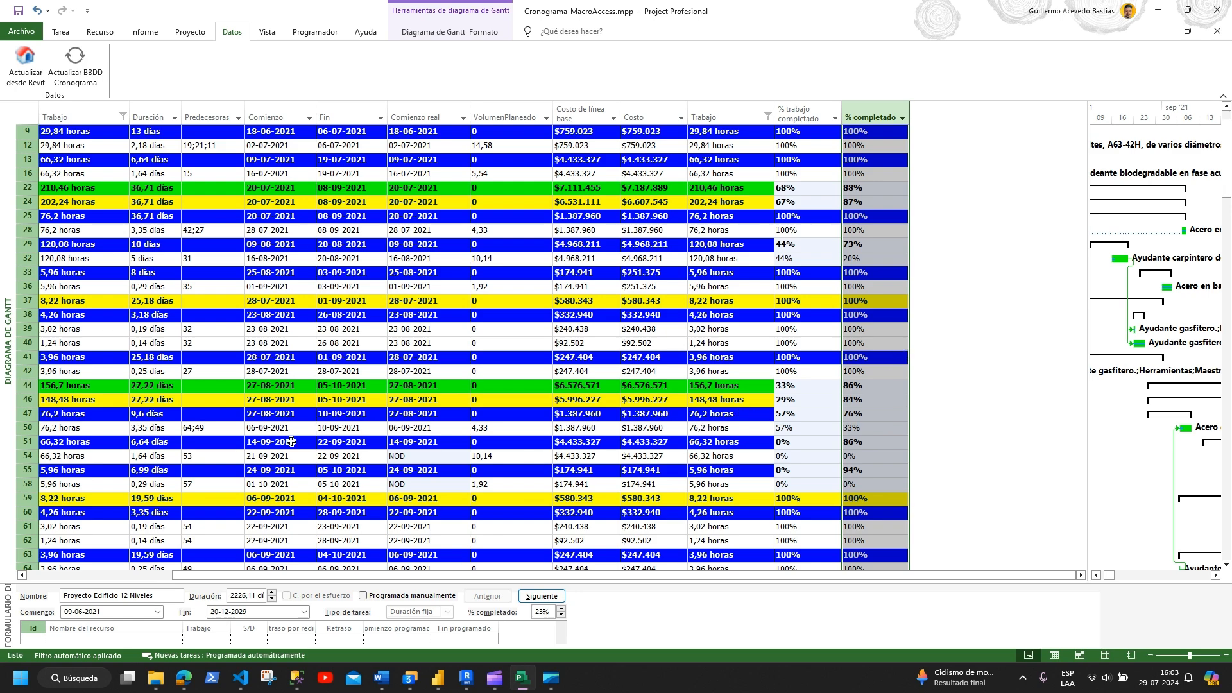
click(23, 430)
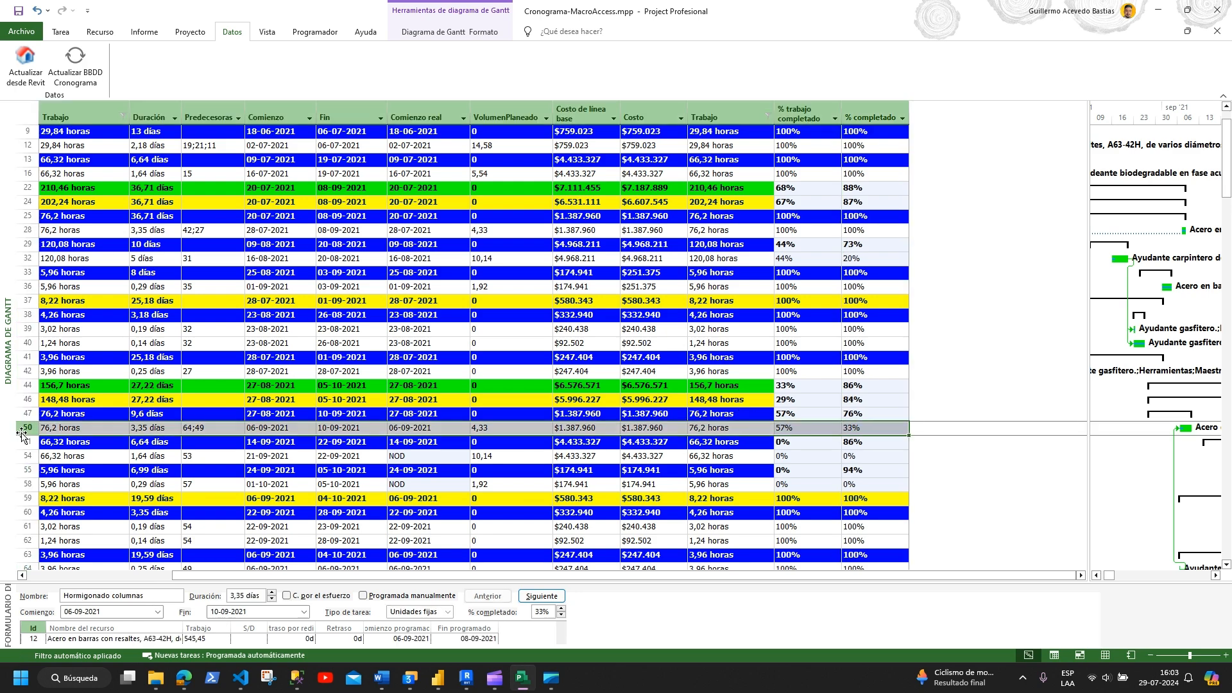
drag(565, 573, 419, 573)
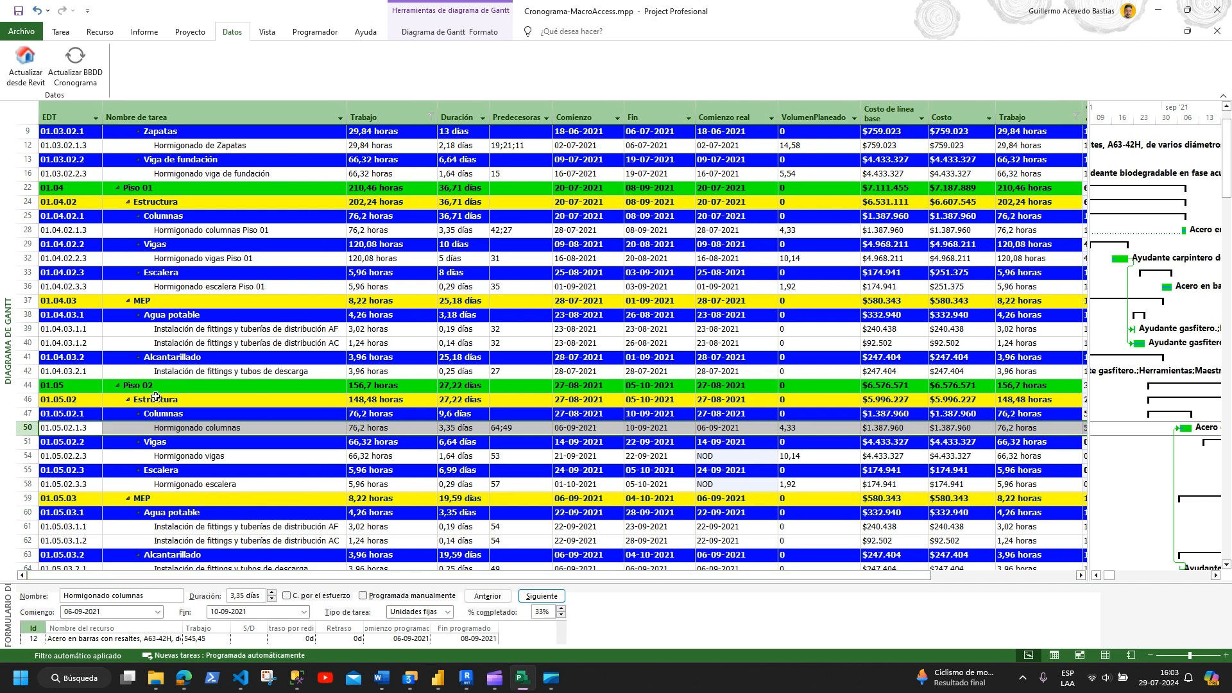
drag(526, 576, 991, 551)
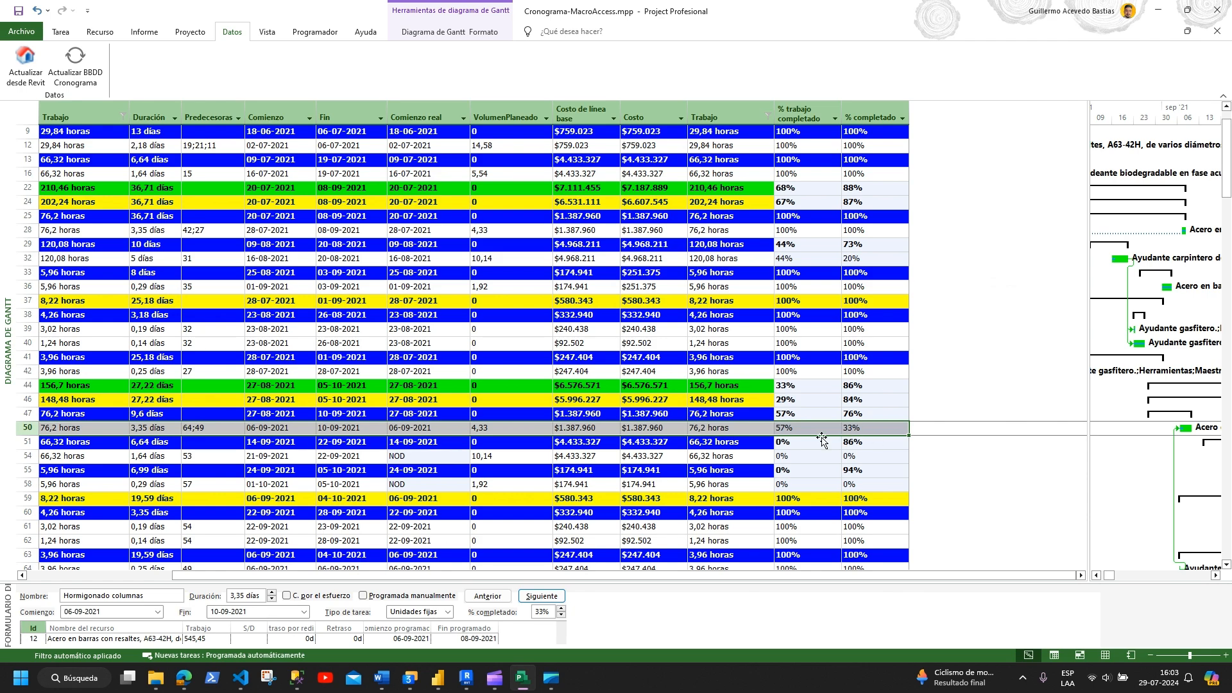
click(466, 677)
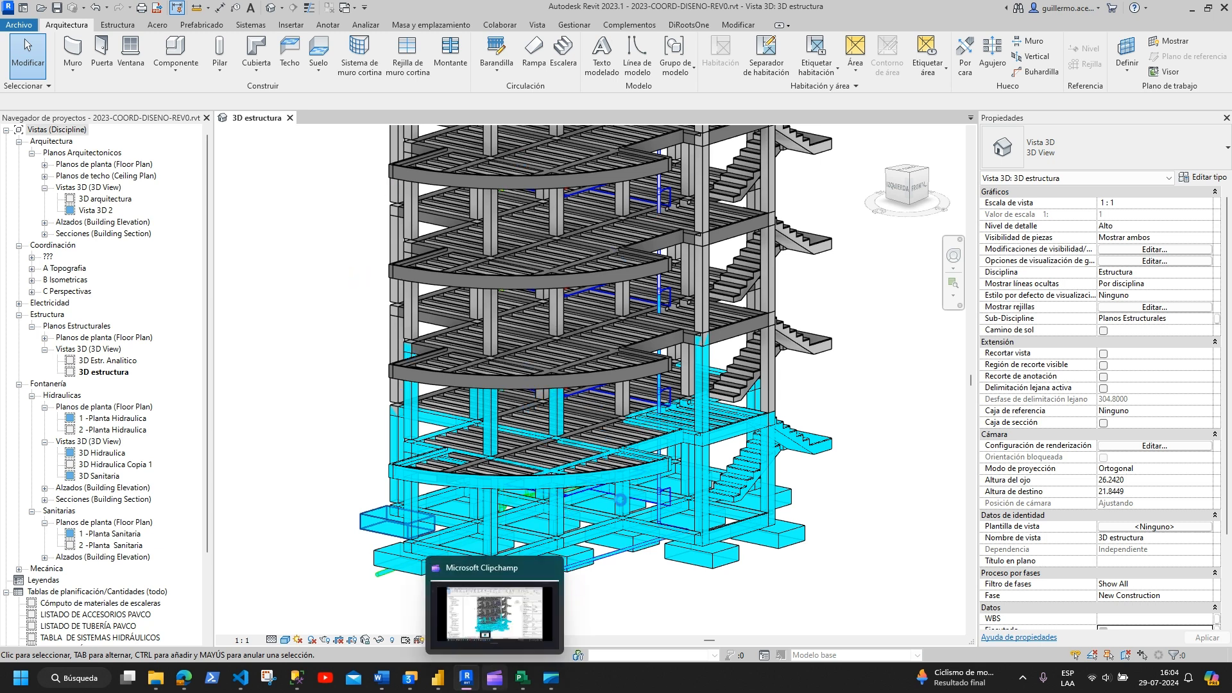
click(525, 683)
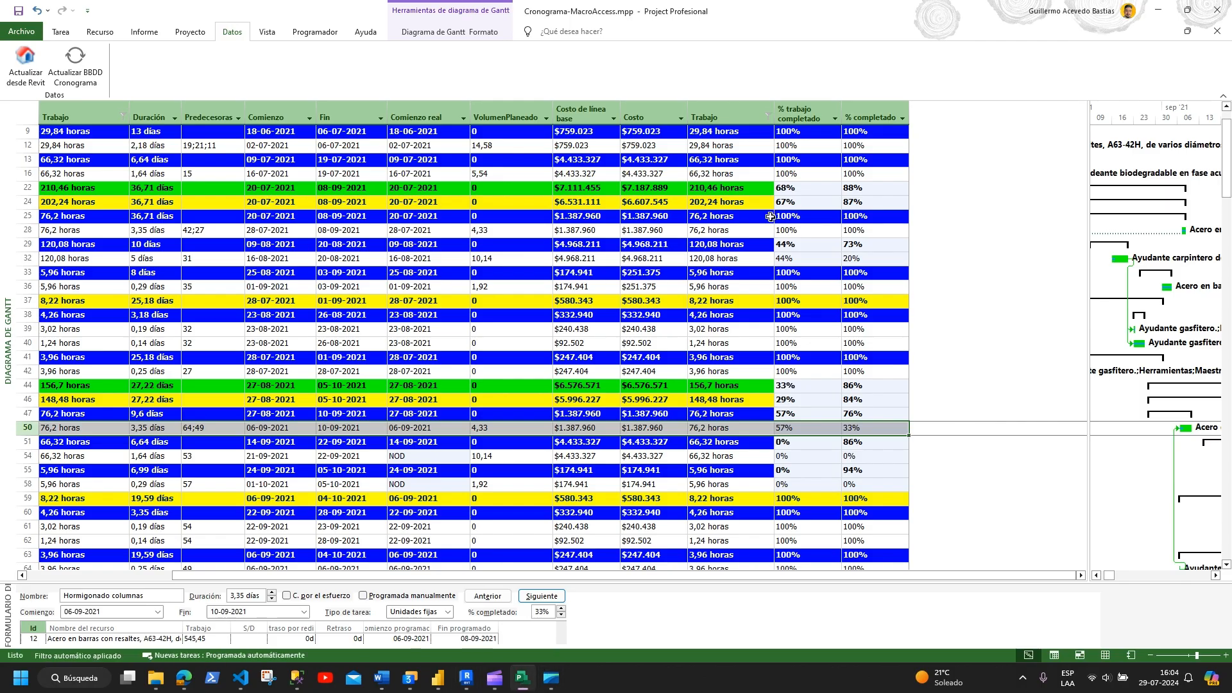
Step: Update the schedule database (BBDD Cronograma) with the new progress and confirm the update
scroll(893, 367, up, 1)
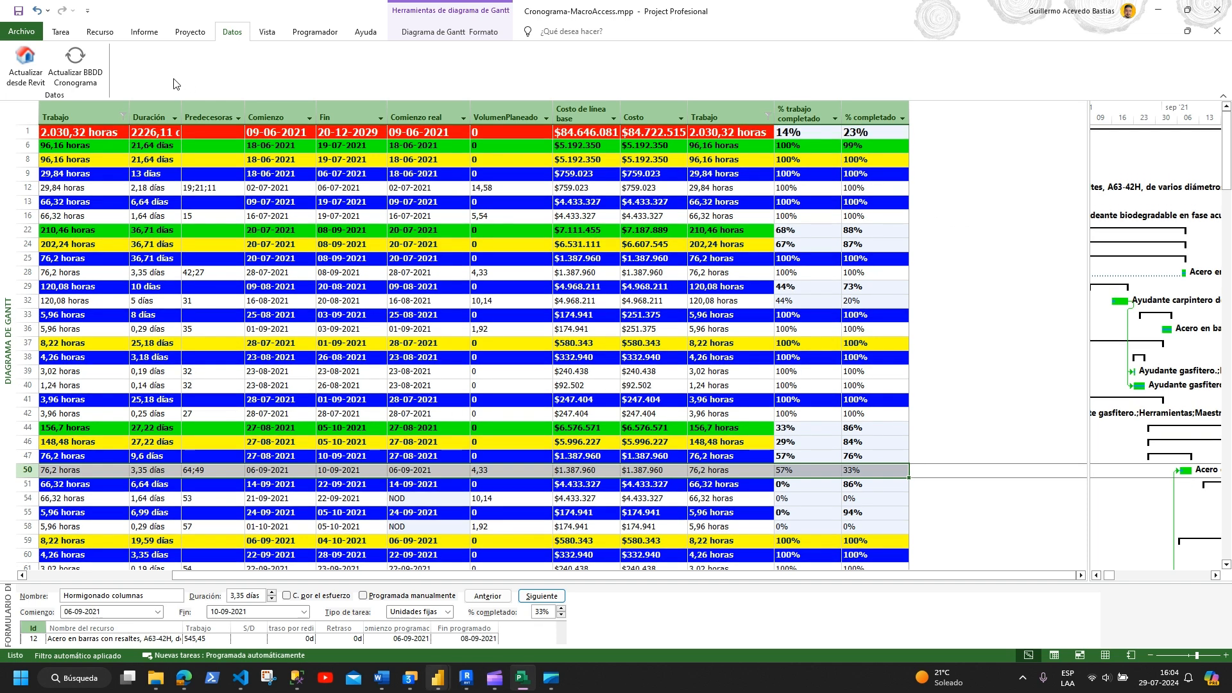
click(64, 64)
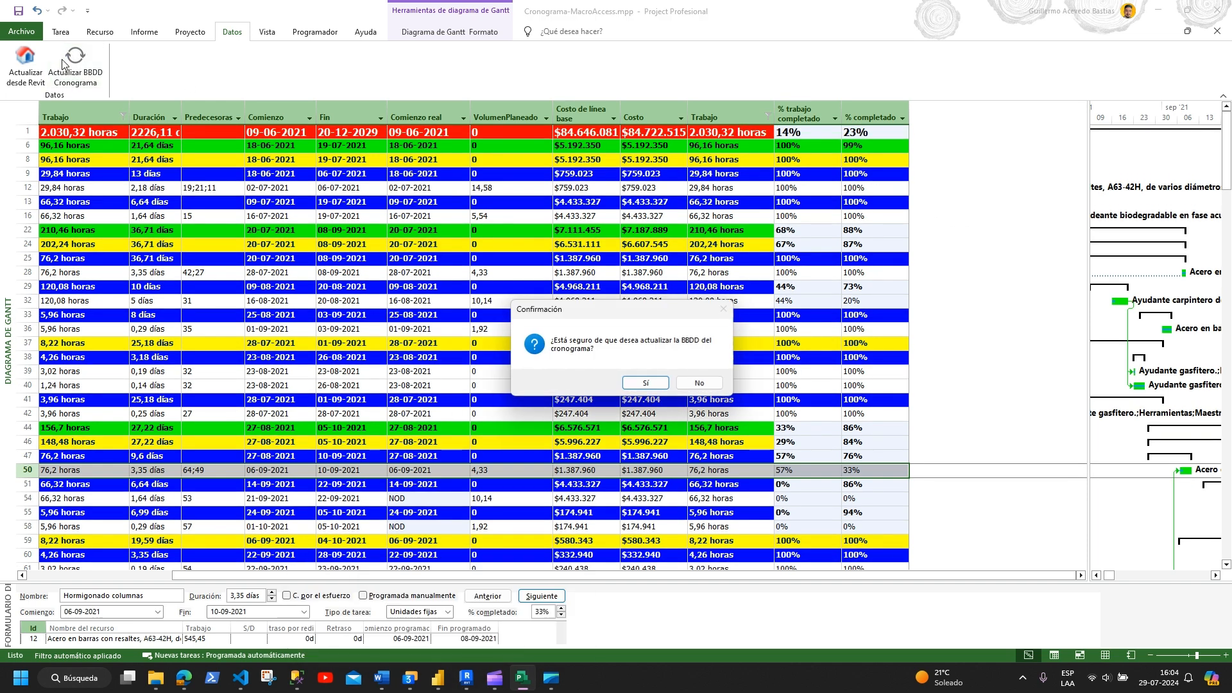
click(639, 384)
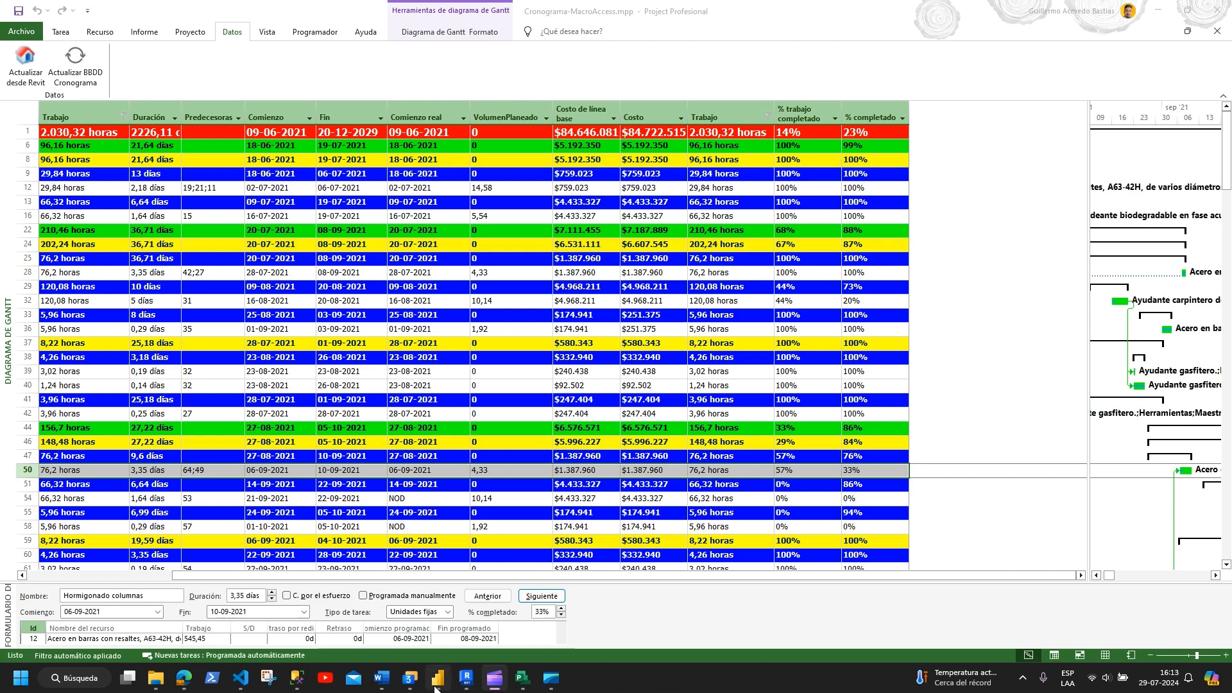
Step: Switch to the InformeObras report in Power BI and refresh the data of the MSP_EpmTask table
mouse_move(438, 679)
click(449, 624)
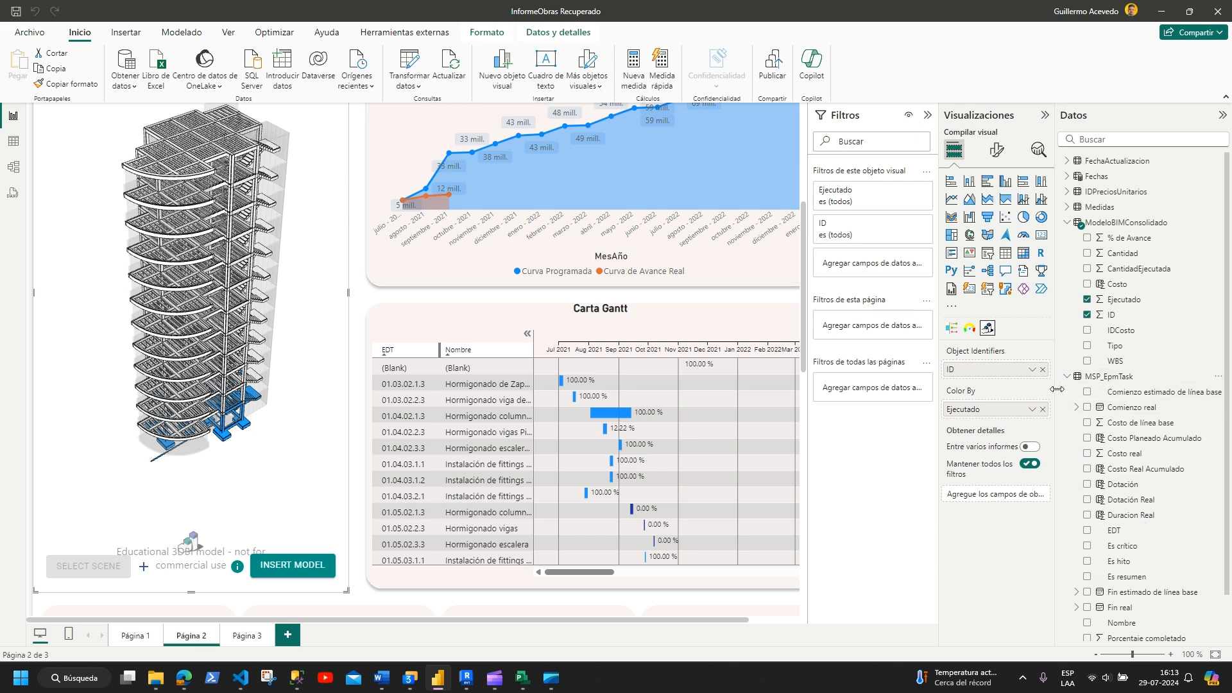
drag(1055, 392, 1014, 392)
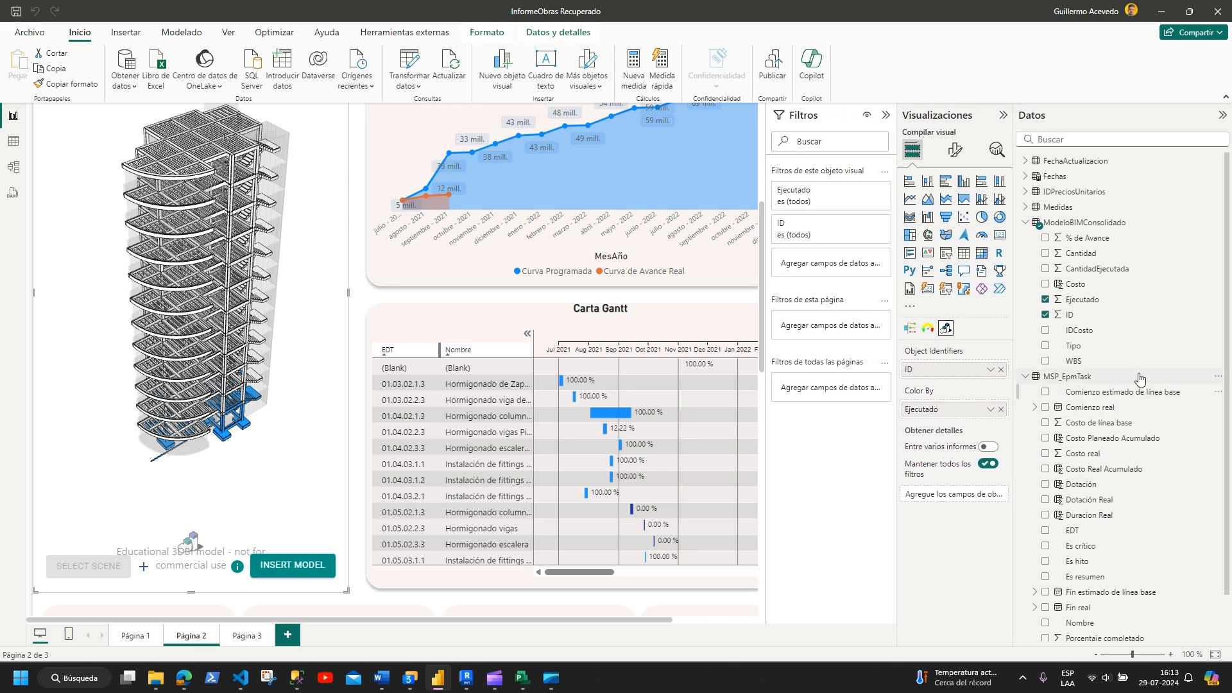
click(1217, 376)
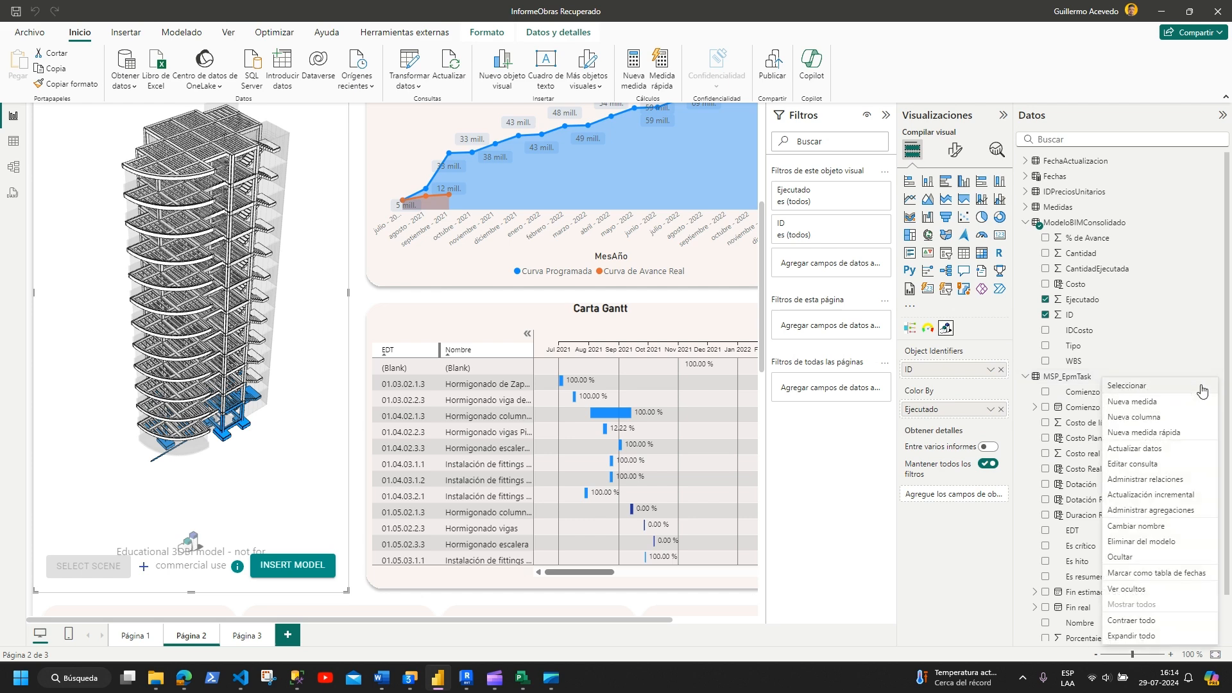
click(1155, 451)
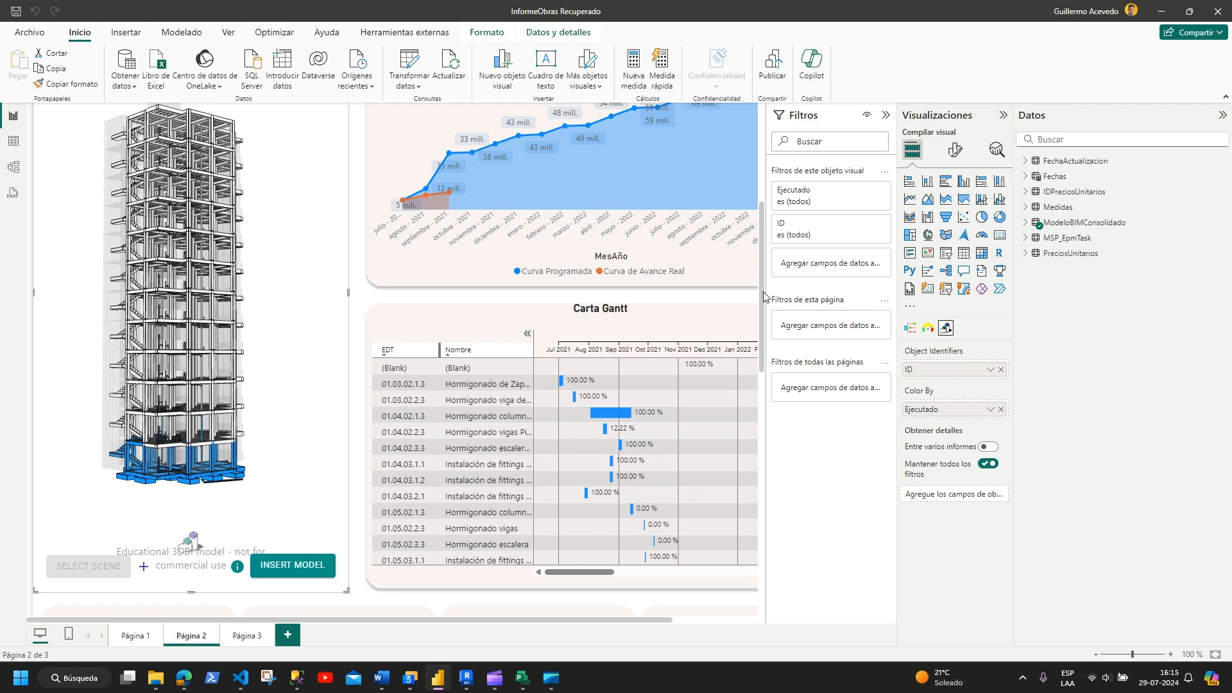
Step: Compare the report's % de Avance Proyecto card with the % trabajo completado column in Project, and return to Power BI
scroll(763, 340, up, 4)
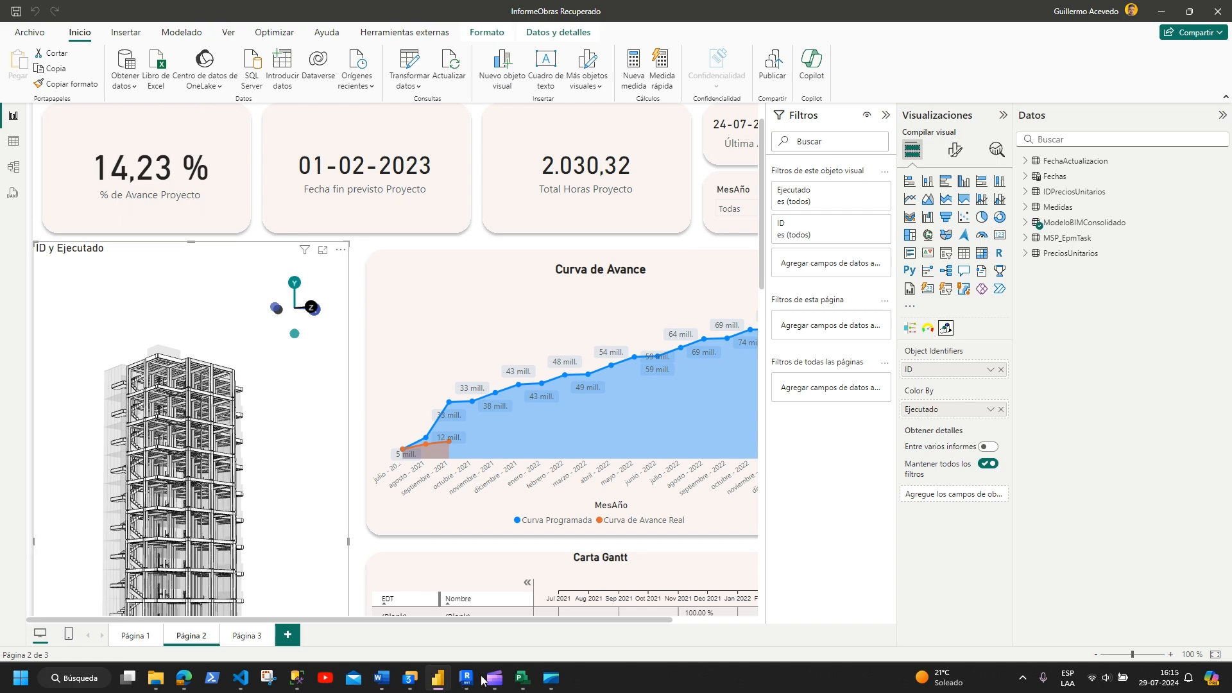
click(526, 678)
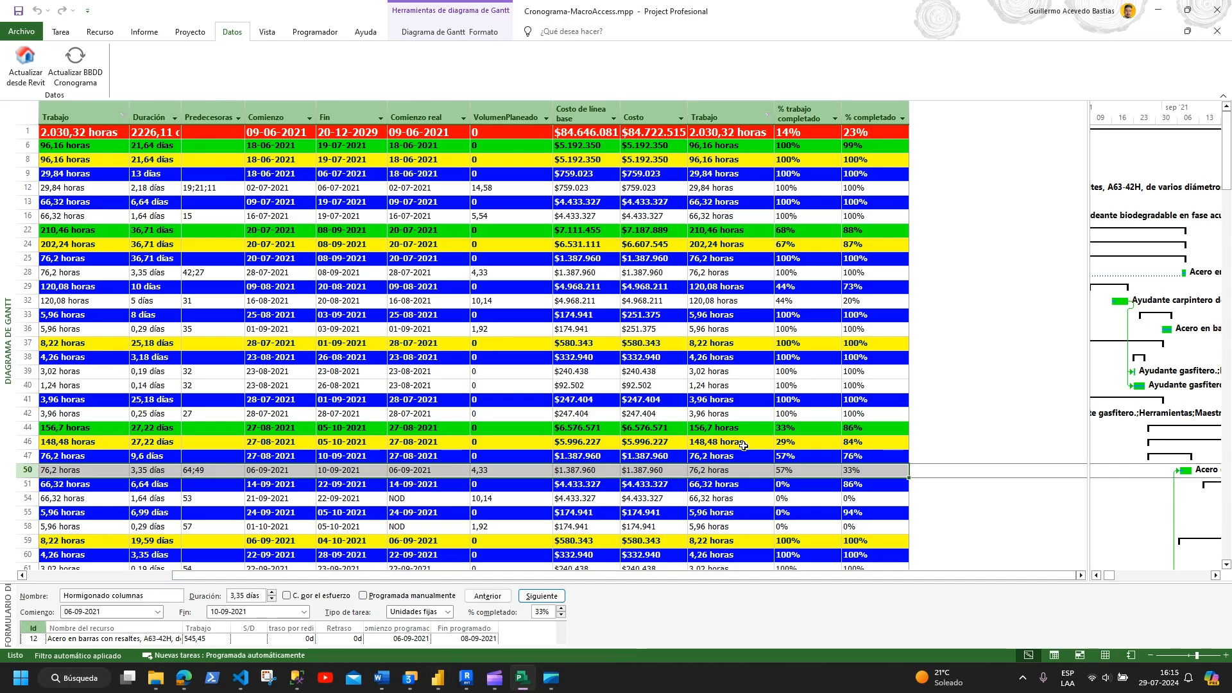
click(805, 113)
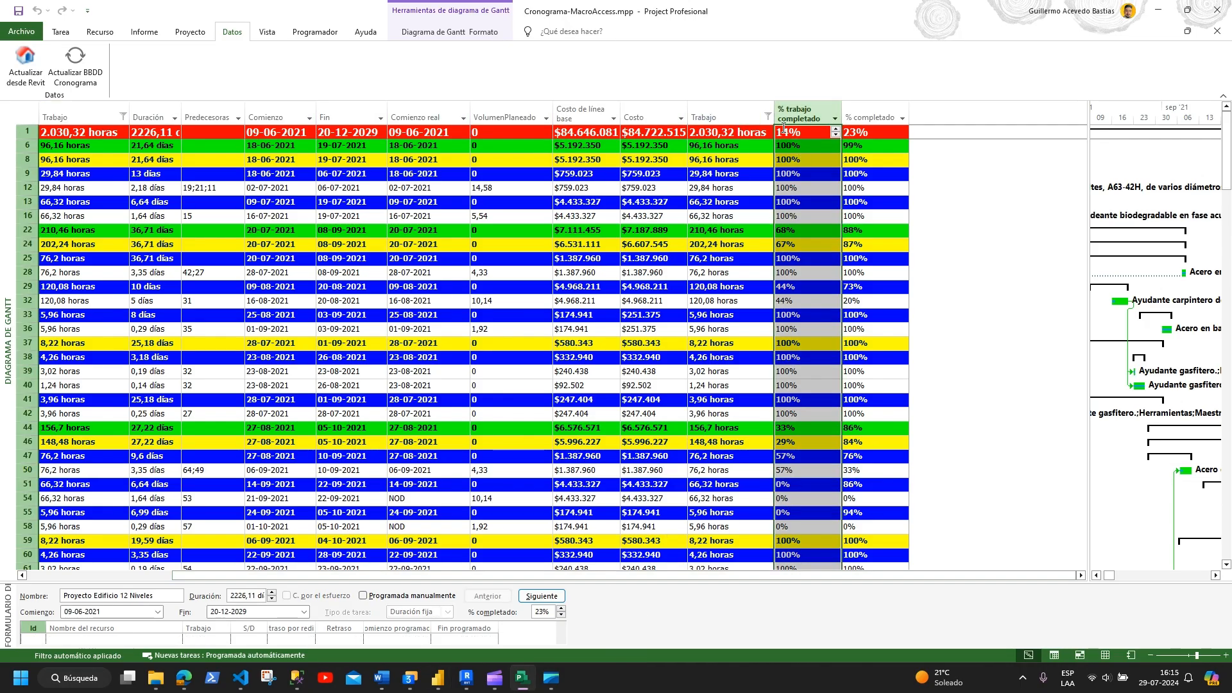
click(525, 680)
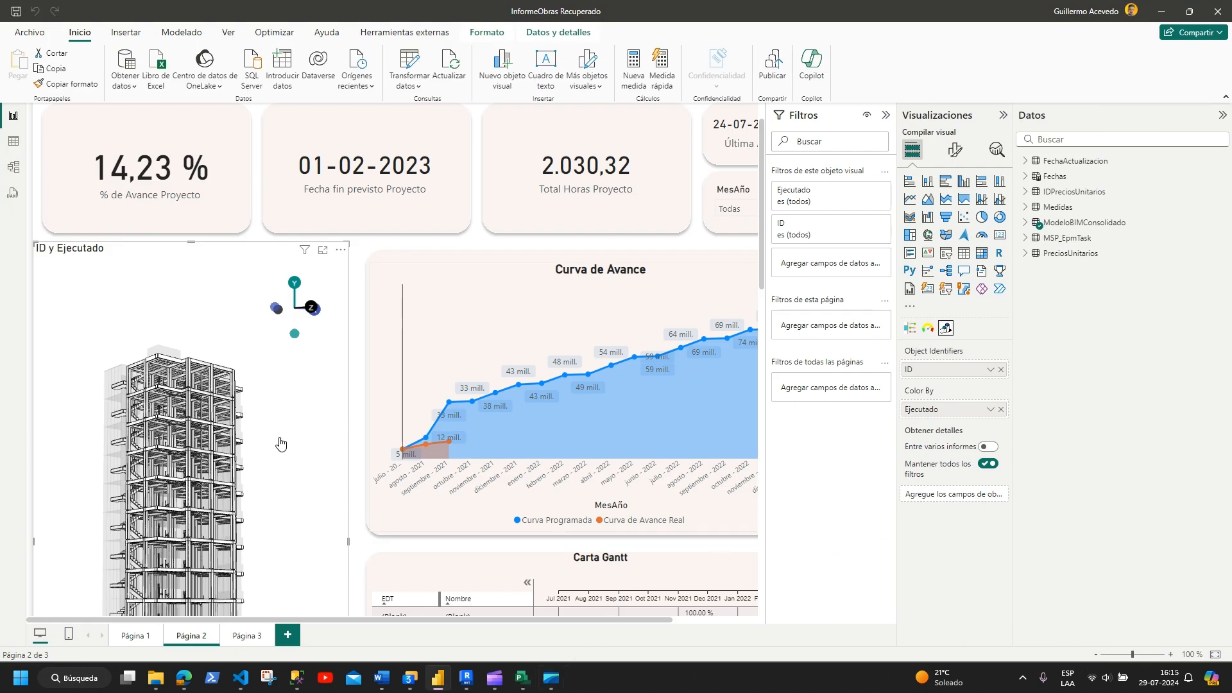
Step: Refresh the data of the ModeloBIMConsolidado table and inspect the executed elements in the report's 3D model
scroll(764, 326, down, 3)
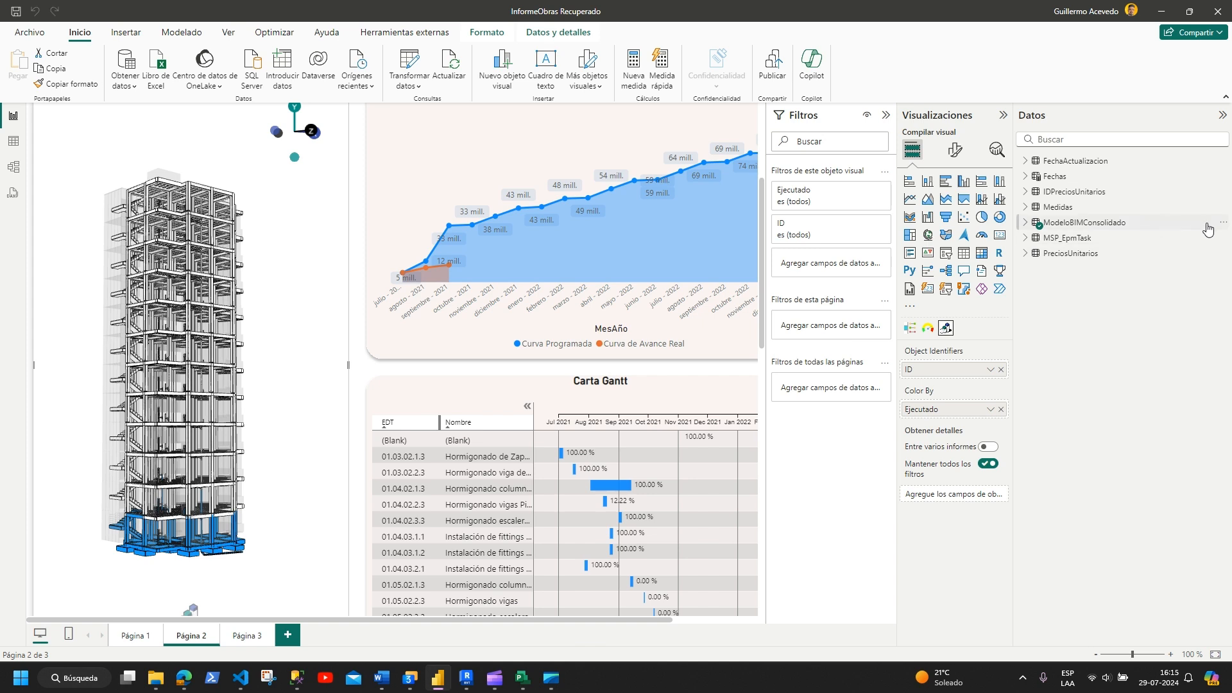
click(1222, 222)
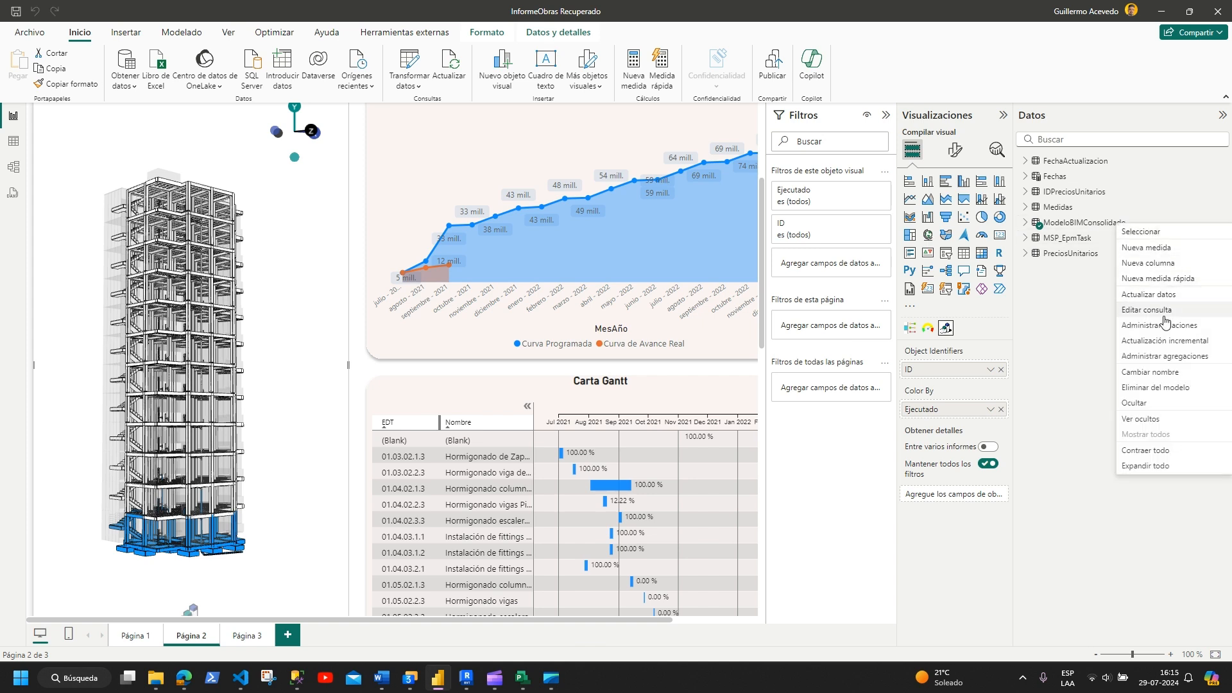
click(1163, 296)
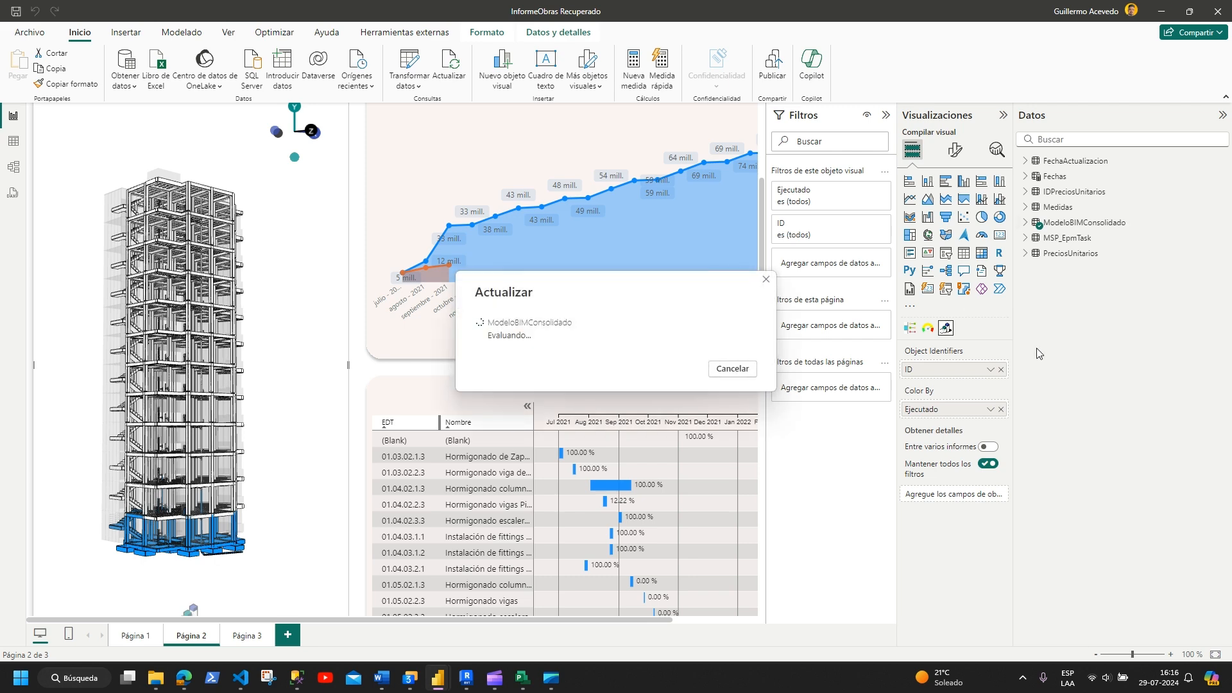
drag(200, 477, 202, 558)
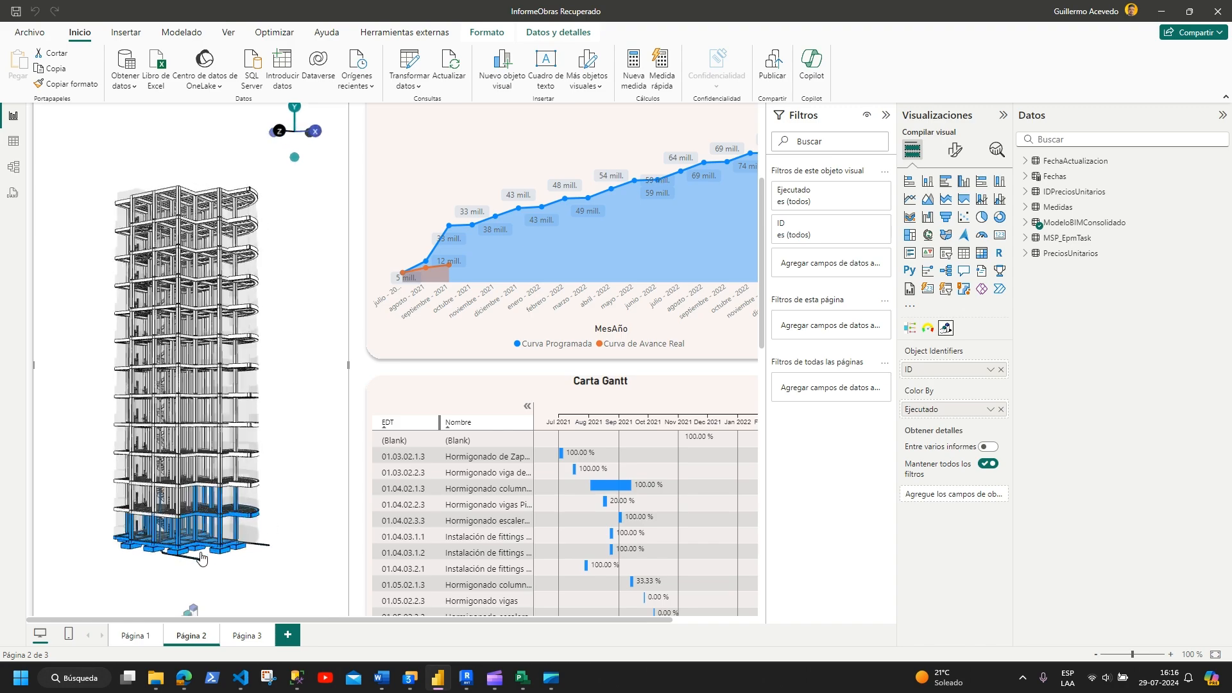
Step: Switch to Revit and inspect the executed elements on the lower floors of the 3D estructura view from other angles
click(463, 682)
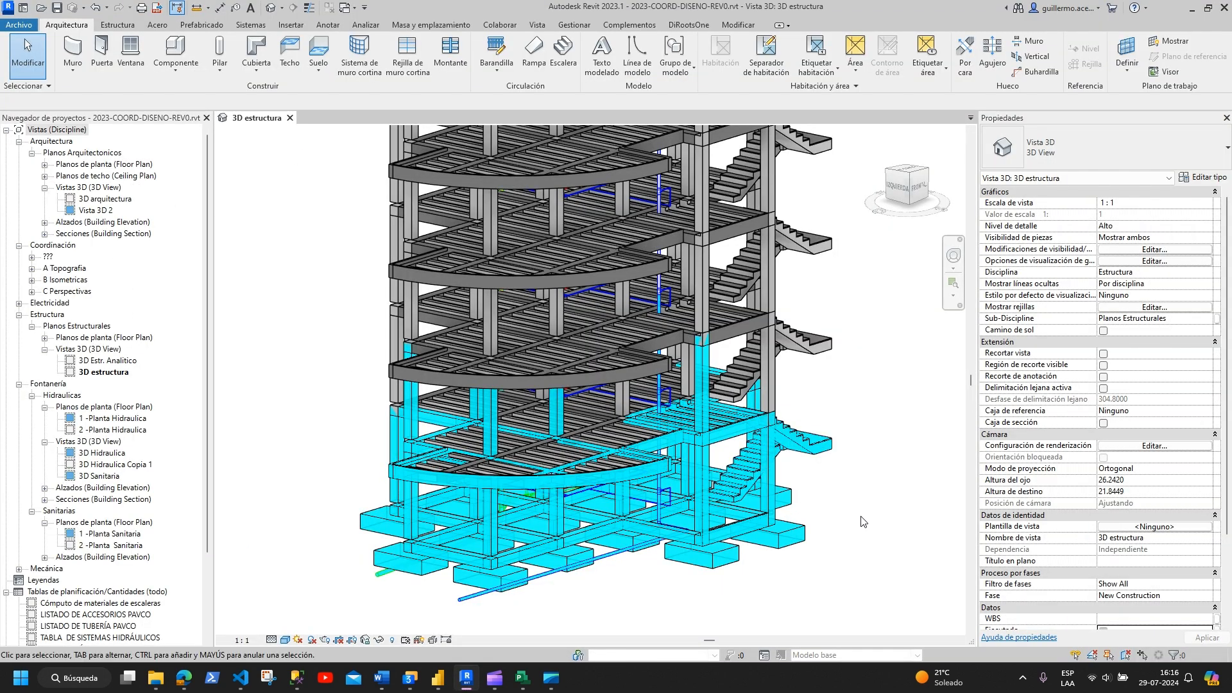
drag(833, 535, 832, 490)
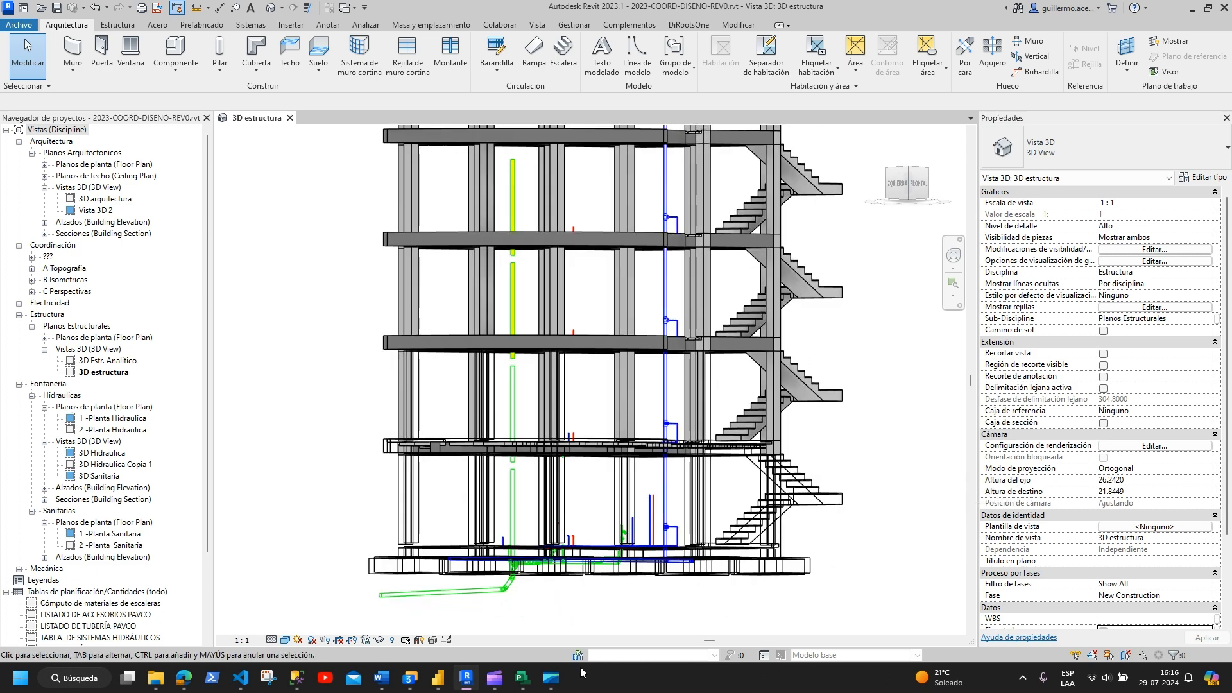
drag(906, 439, 429, 367)
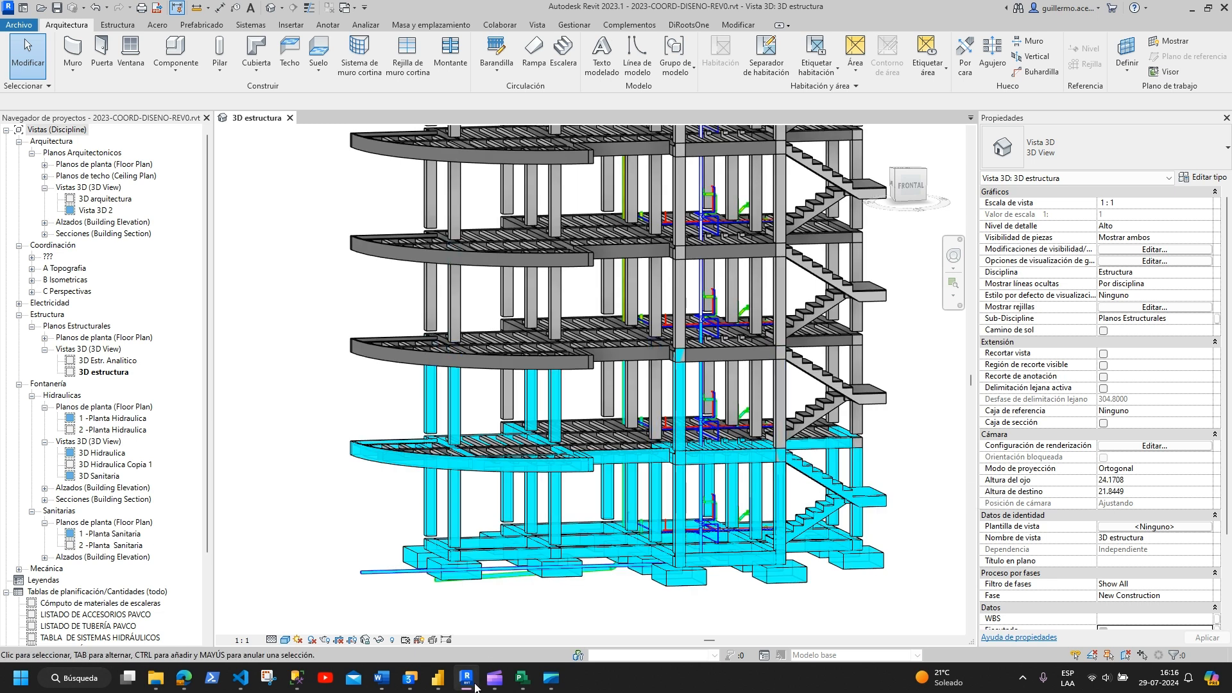
Step: Return to the InformeObras report in Power BI and review Página 2 from the progress cards down to the Histograma de Dotación
click(437, 678)
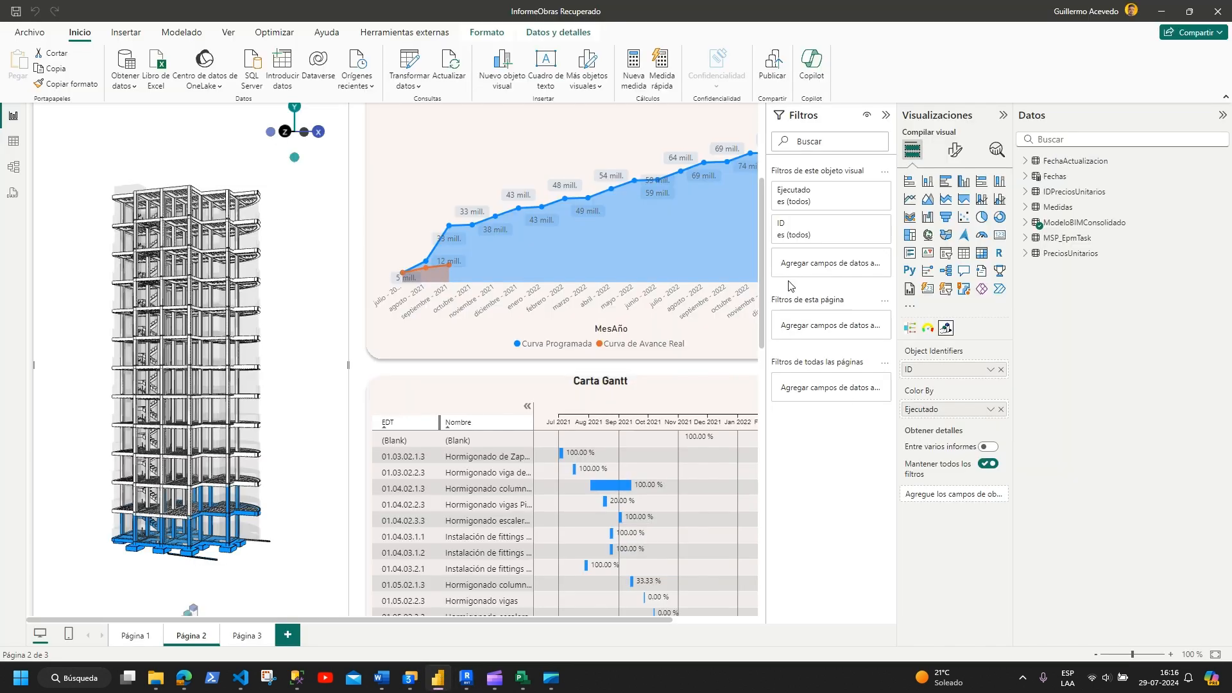
scroll(411, 192, up, 4)
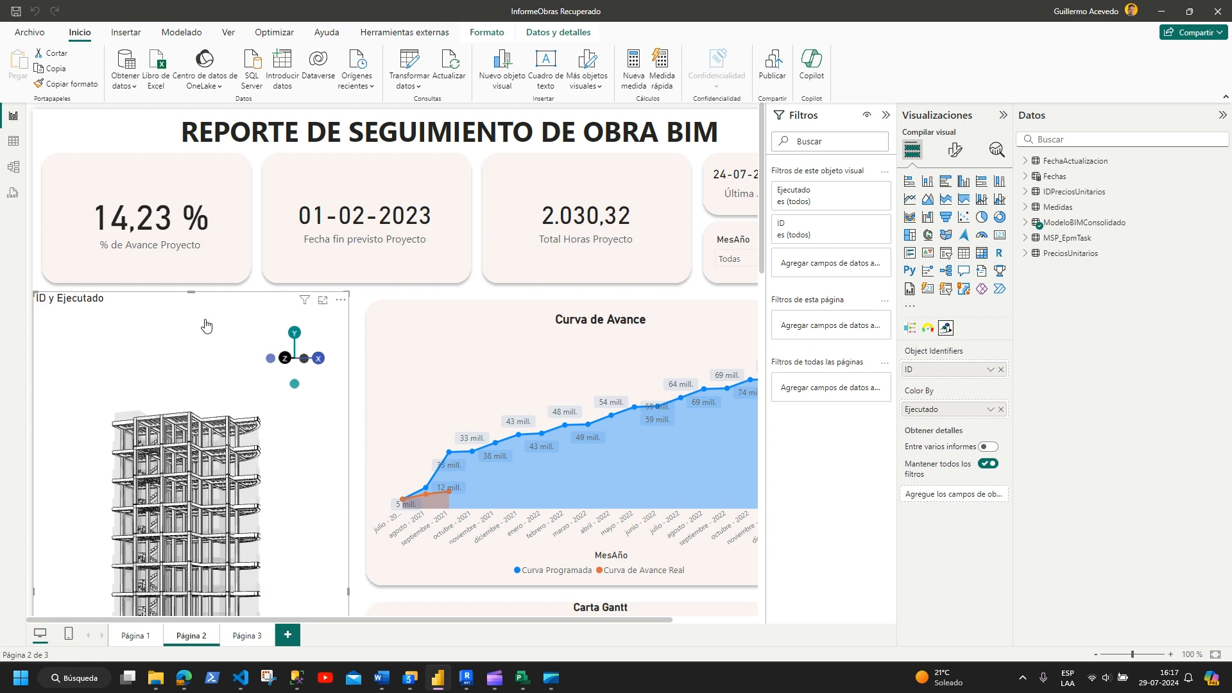
scroll(449, 168, down, 3)
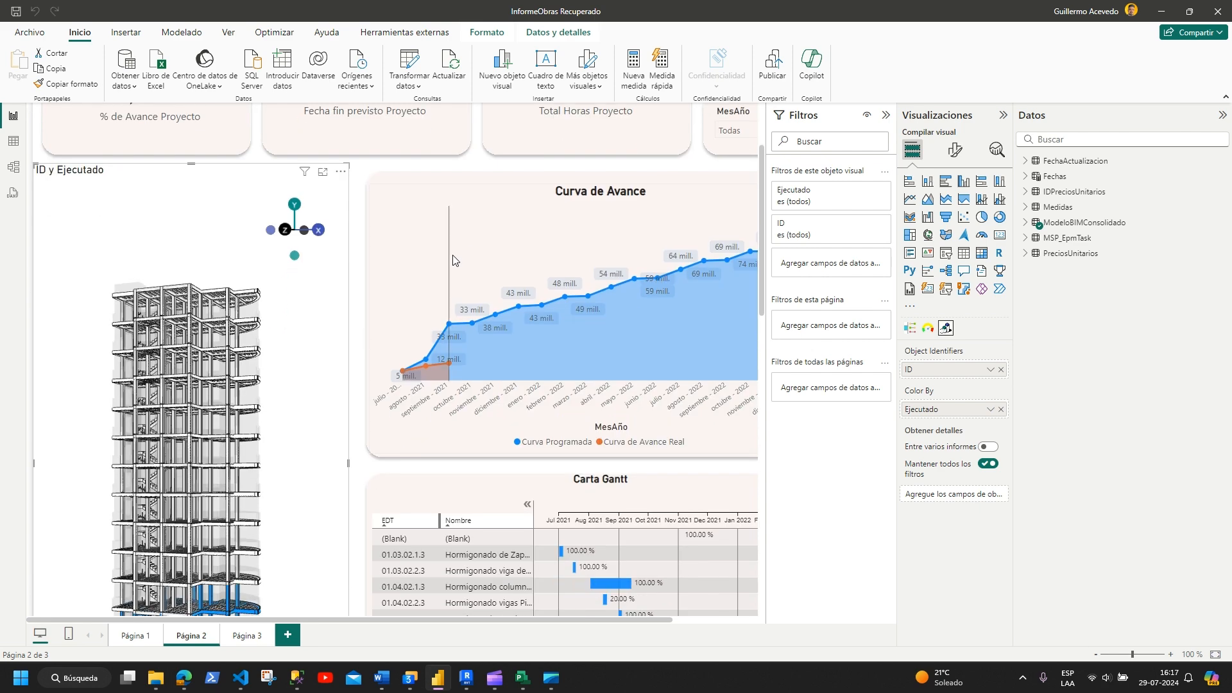
scroll(453, 260, down, 10)
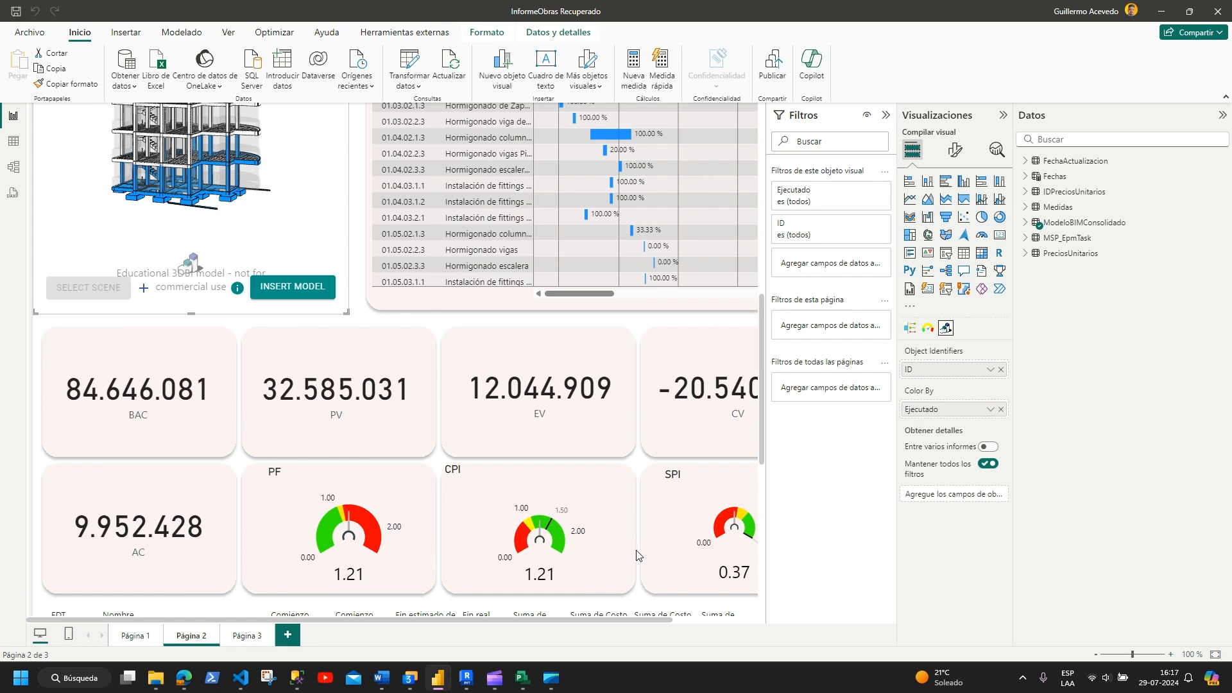
scroll(637, 553, down, 8)
scroll(525, 598, up, 8)
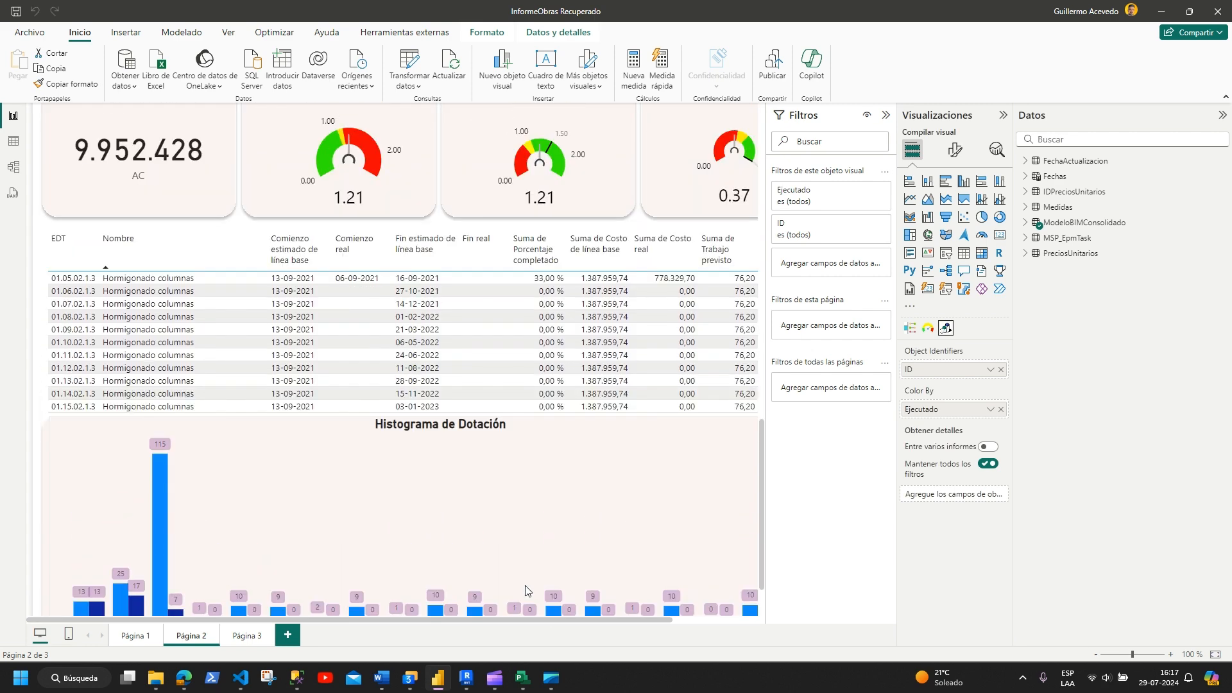
Step: Collapse the Filtros pane, review the report's indicators and Curva de Avance, and inspect the 3D model's executed elements from other angles
click(888, 115)
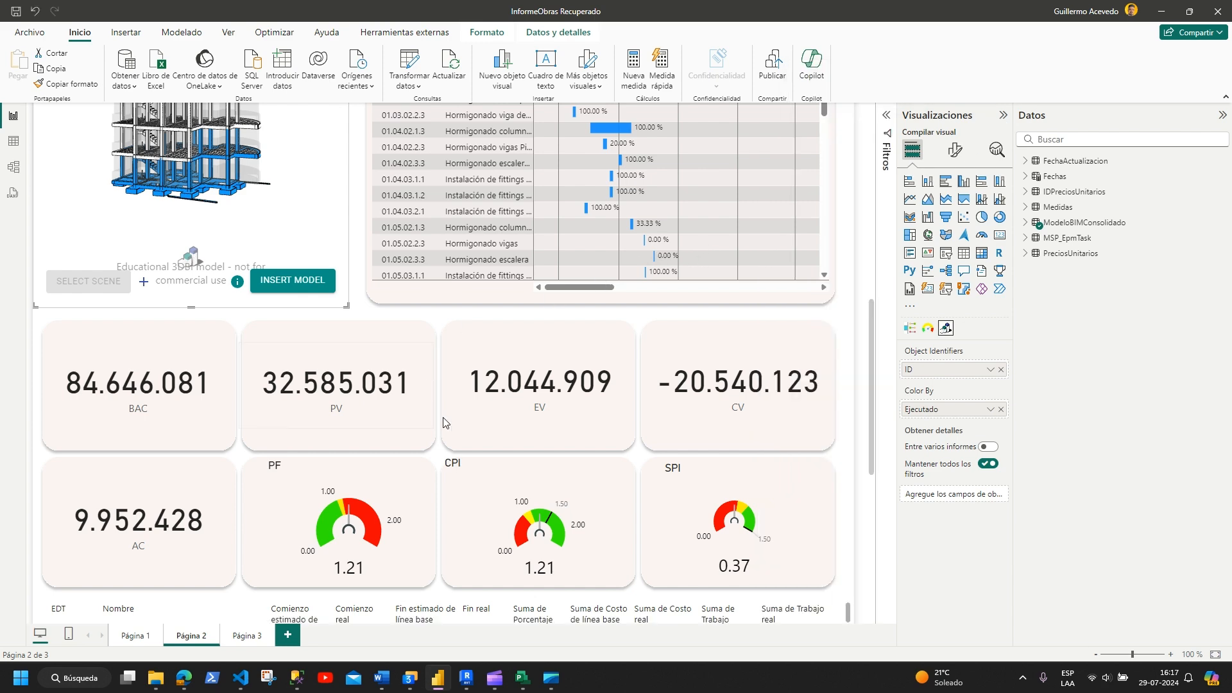
scroll(399, 308, up, 10)
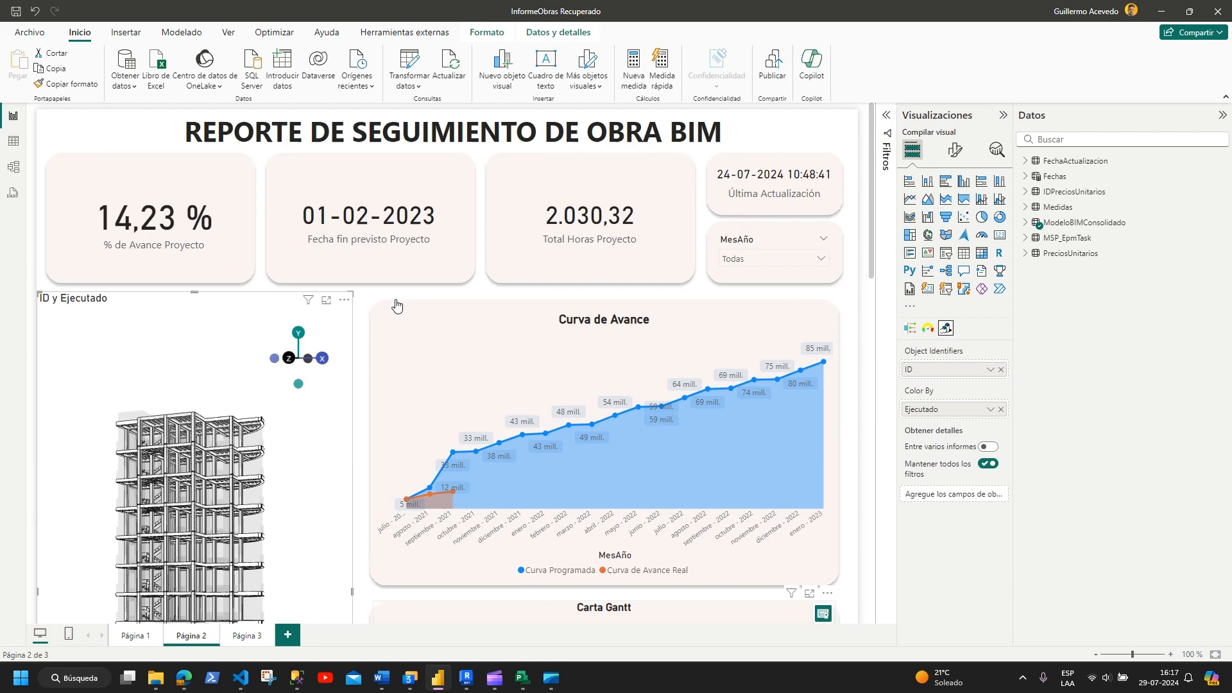
scroll(260, 356, down, 2)
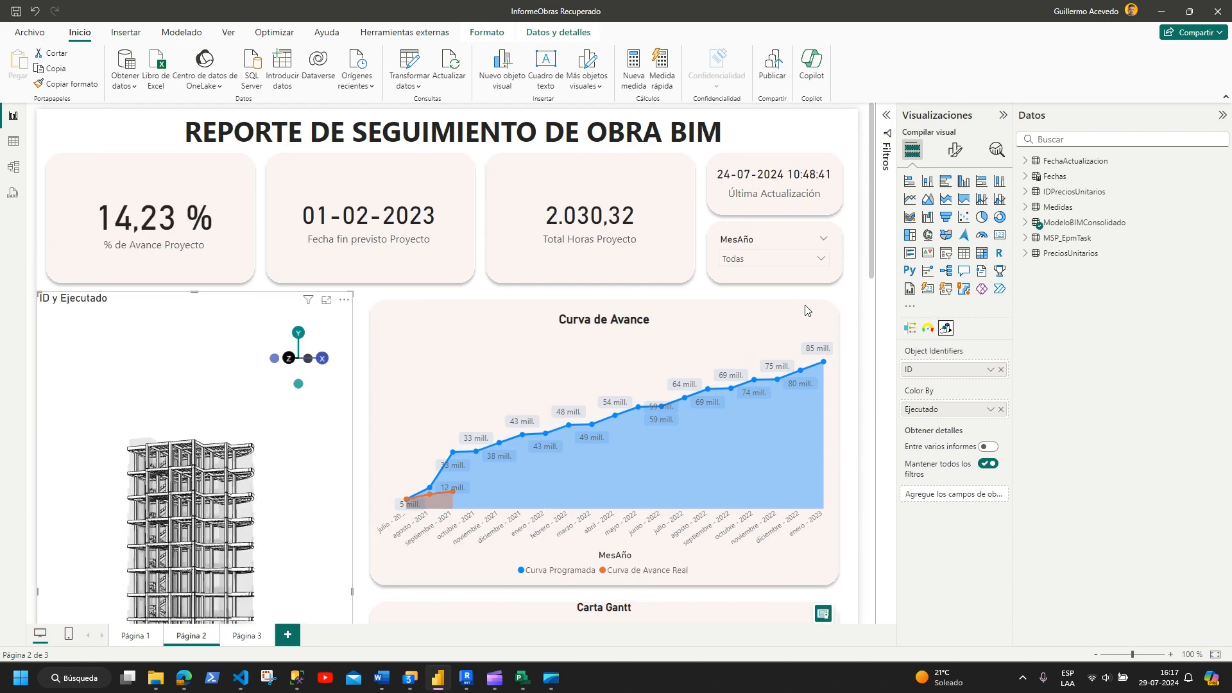
scroll(815, 318, down, 4)
drag(221, 472, 110, 454)
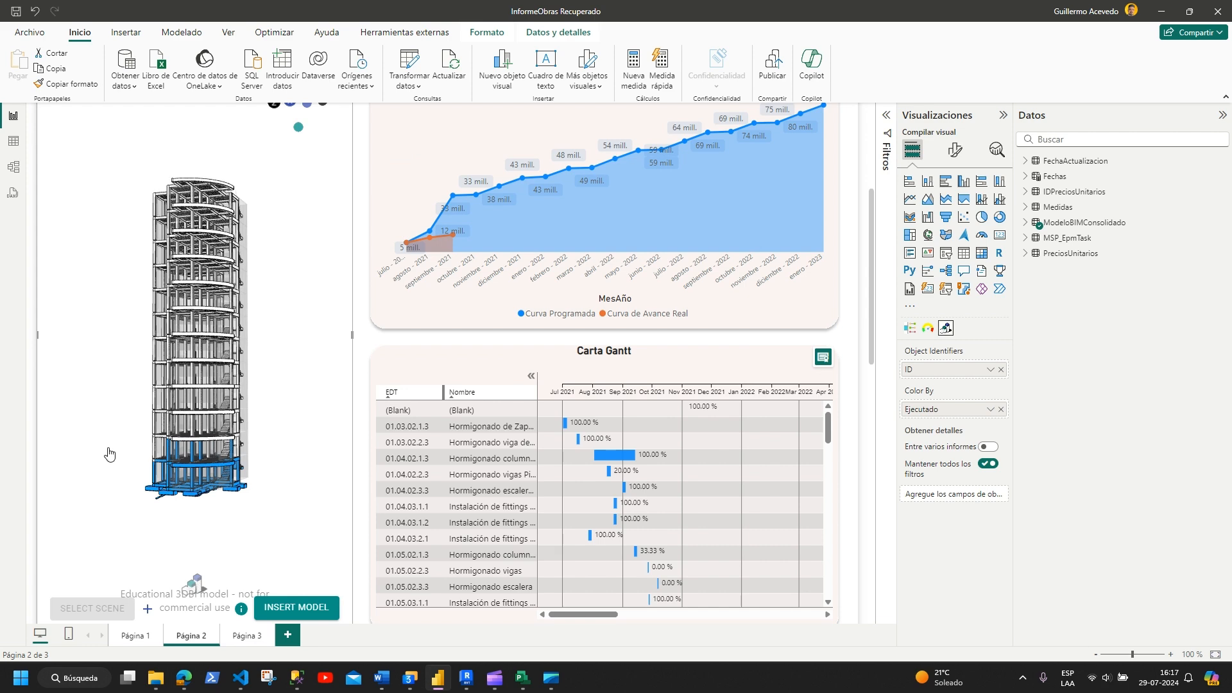
drag(255, 481, 182, 494)
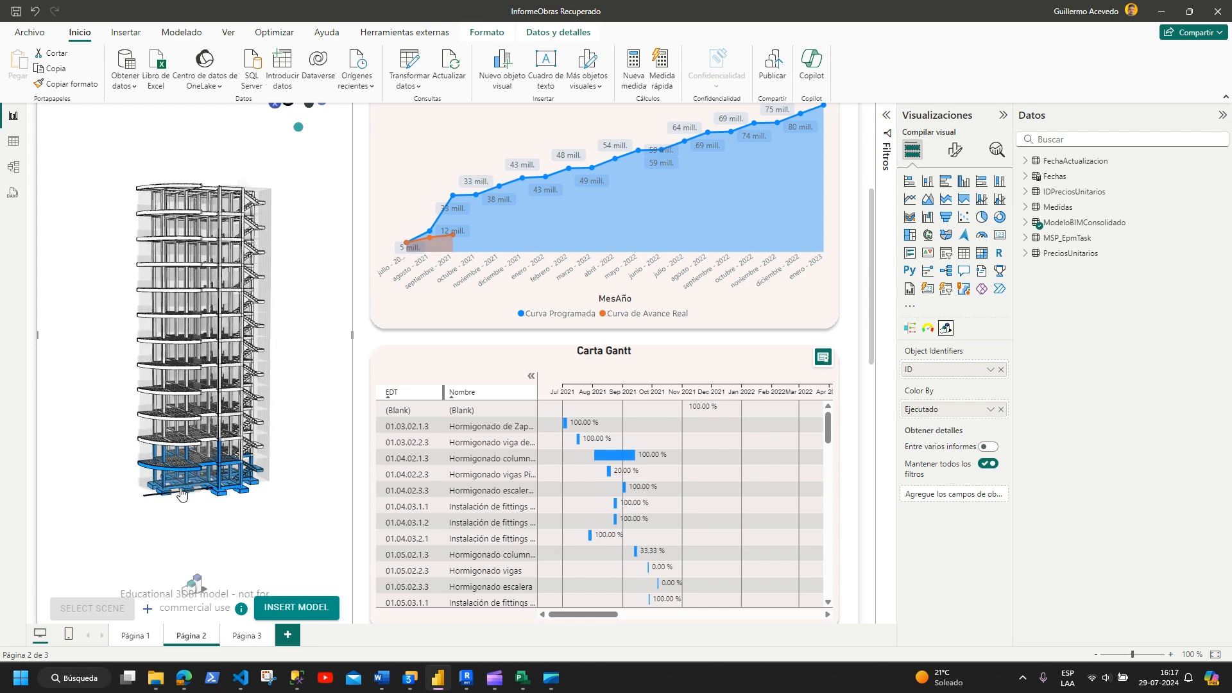